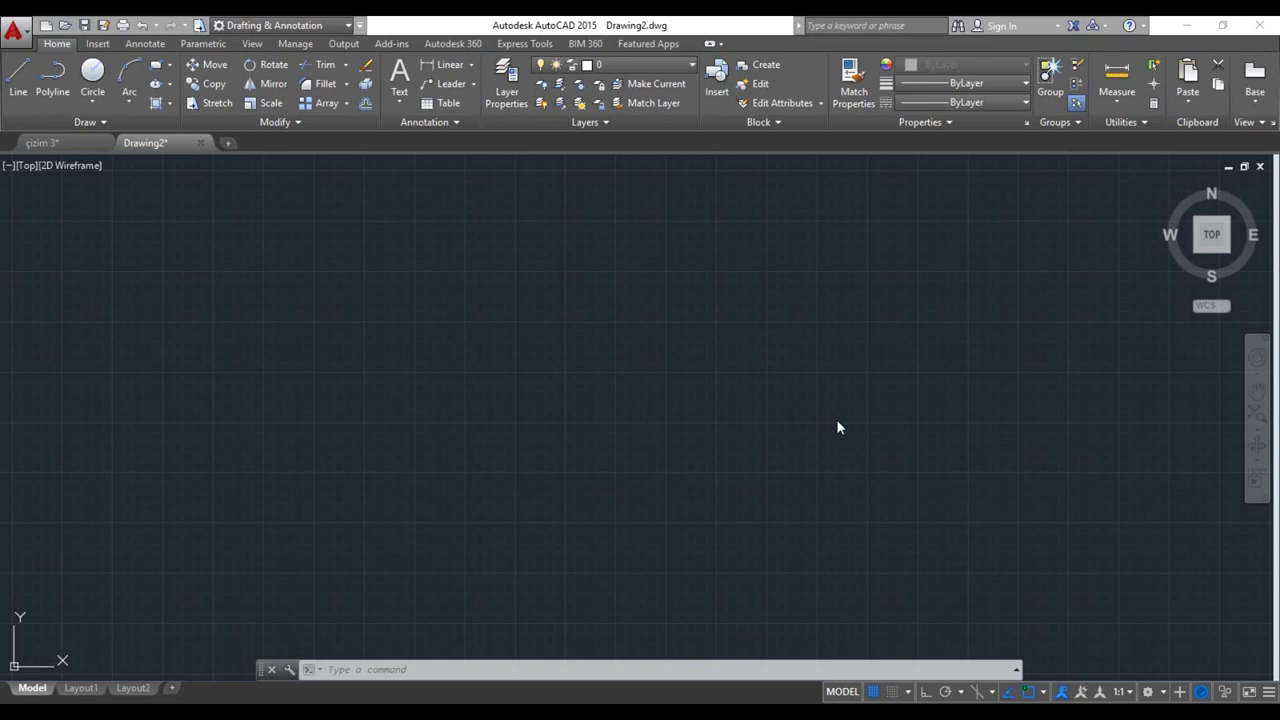
Create a new layer named DUVAR with color 10 (red)
click(498, 84)
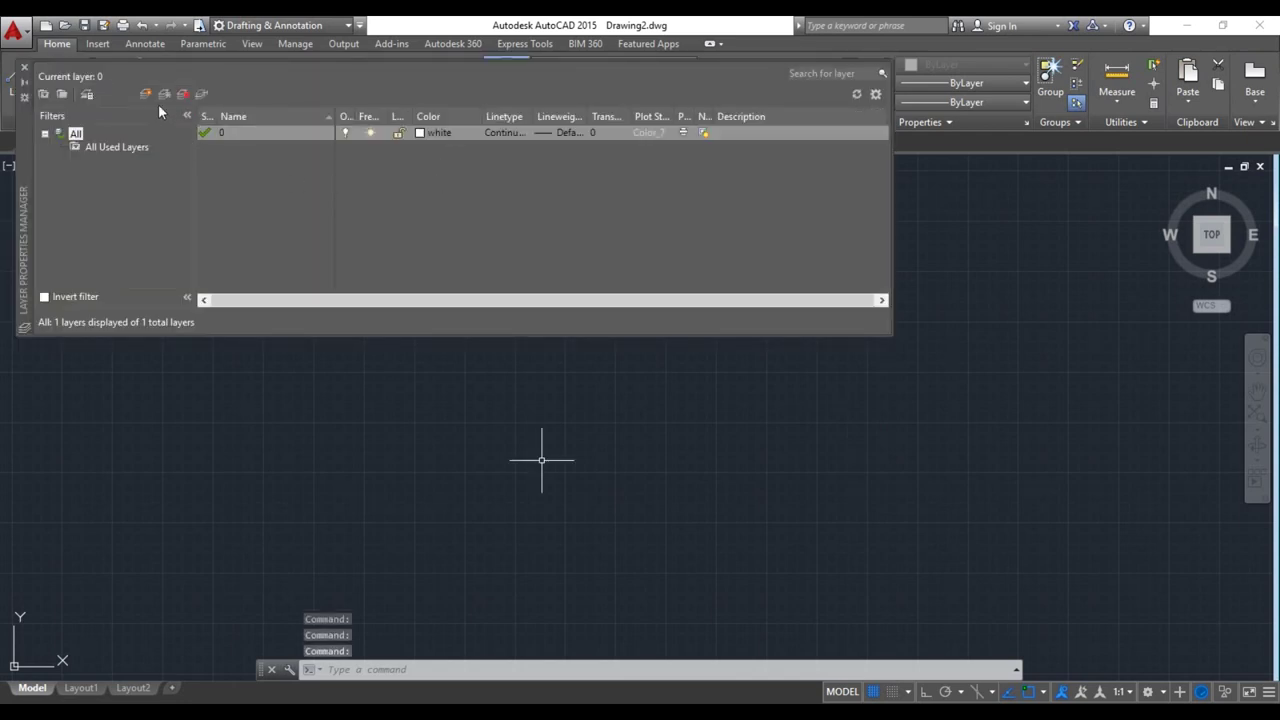
click(141, 92)
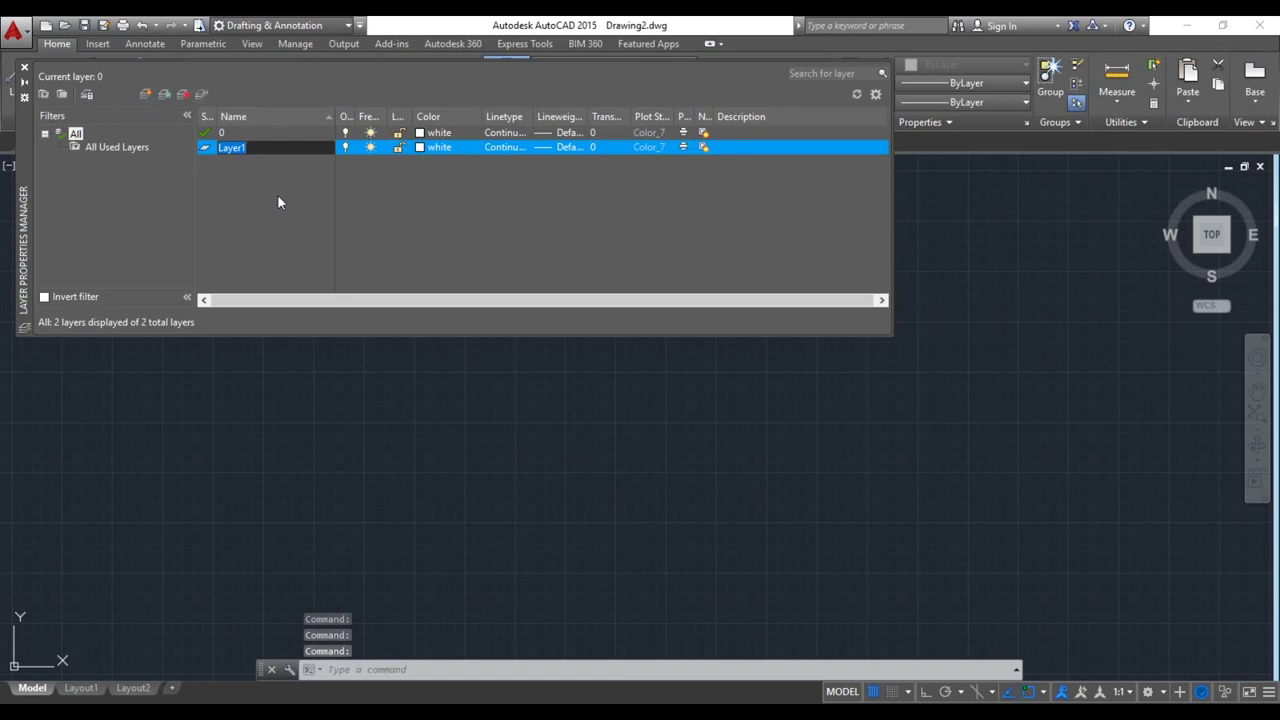
text(DUVAR)
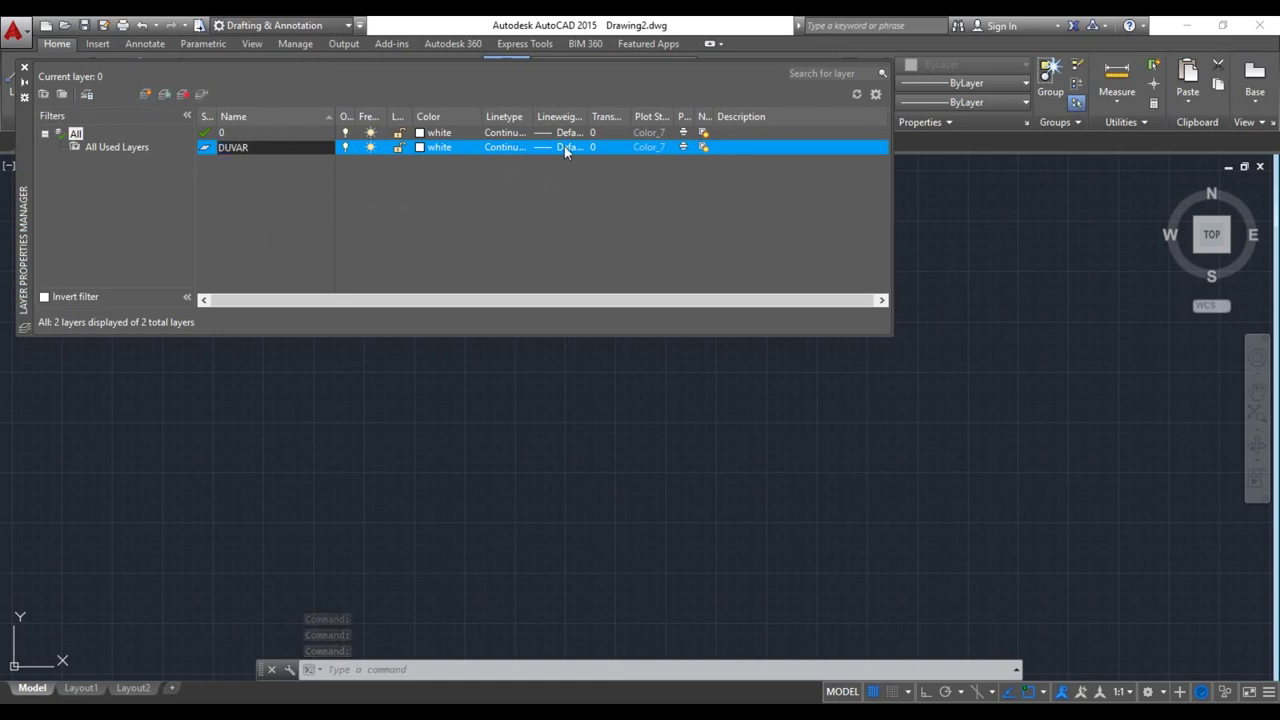
click(422, 147)
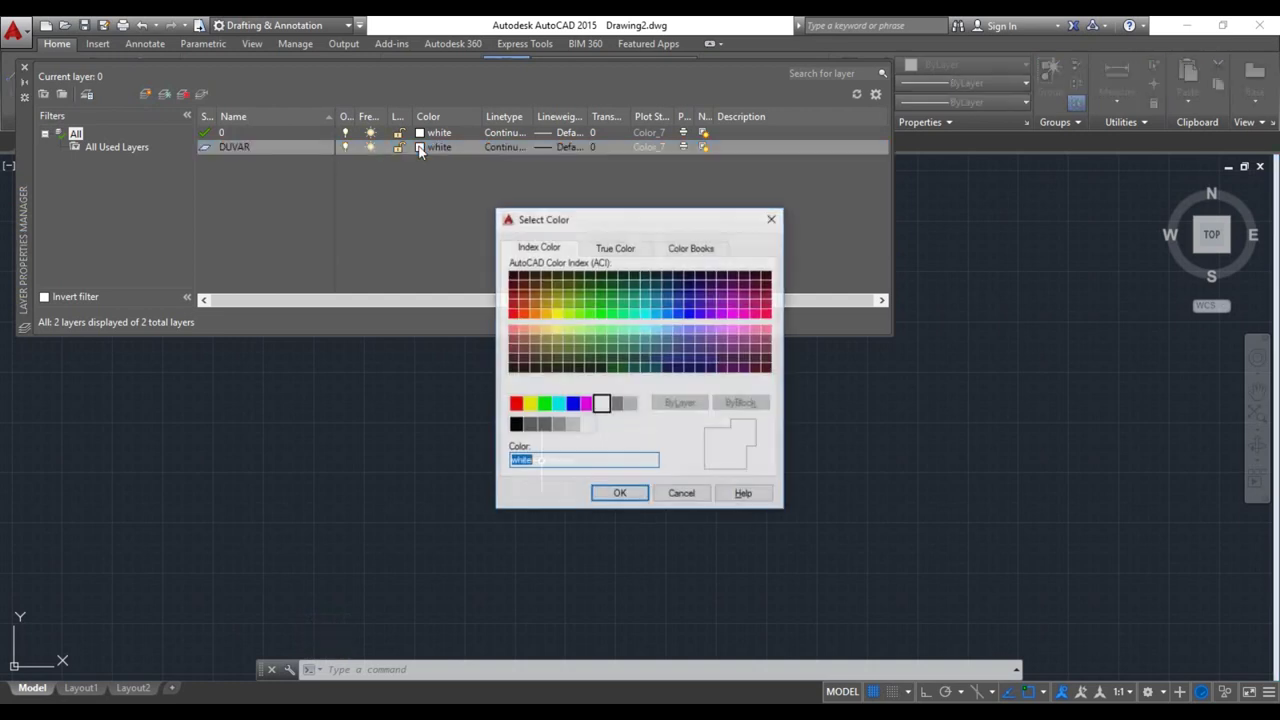
click(512, 314)
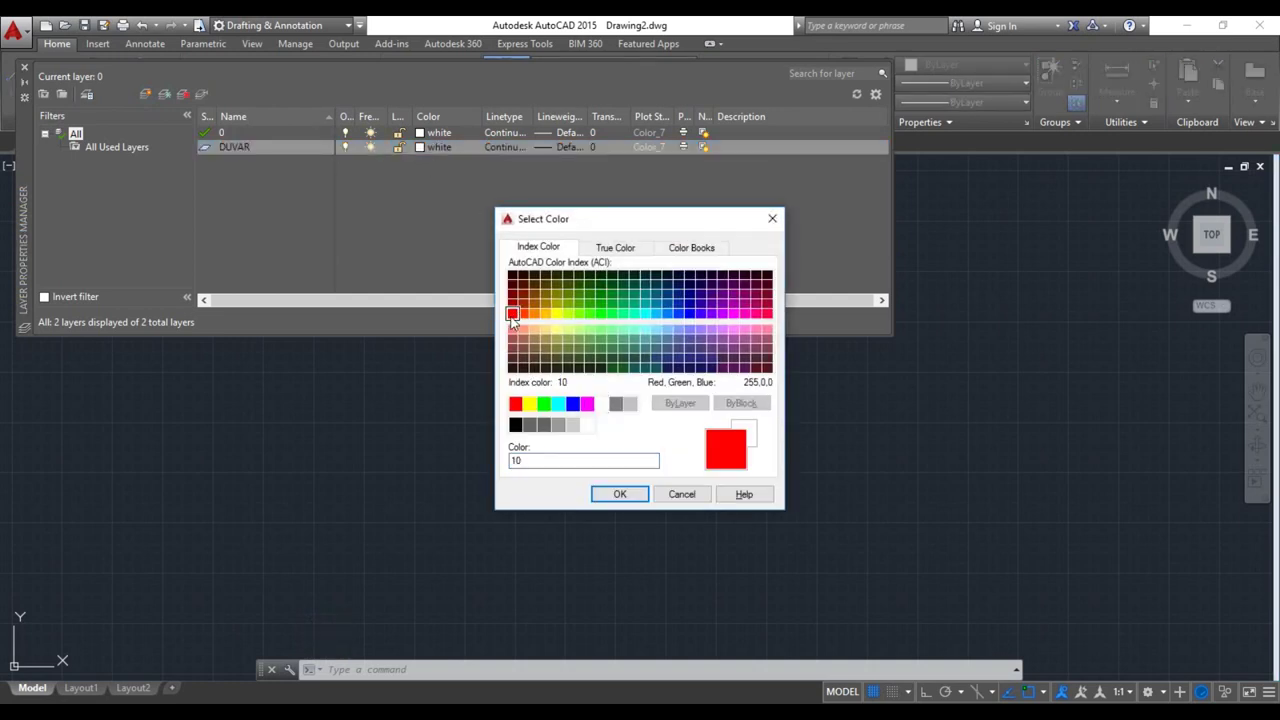
click(618, 494)
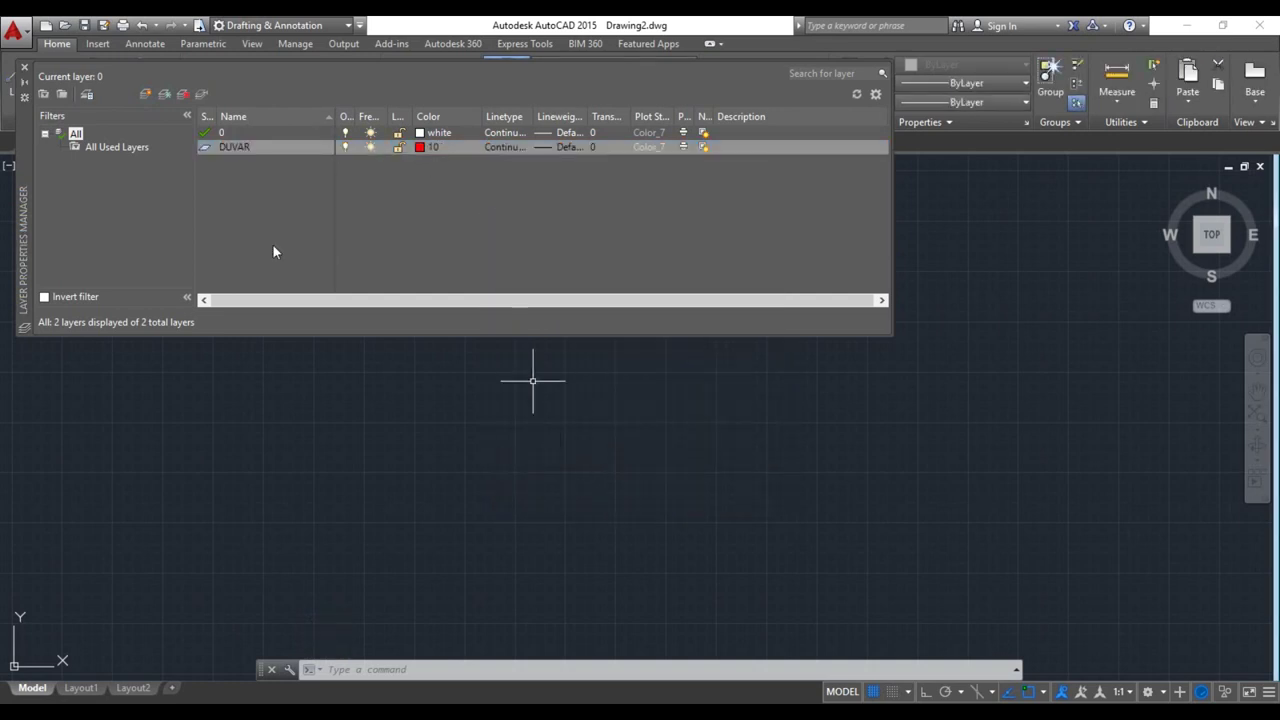
Make DUVAR the current layer
click(24, 70)
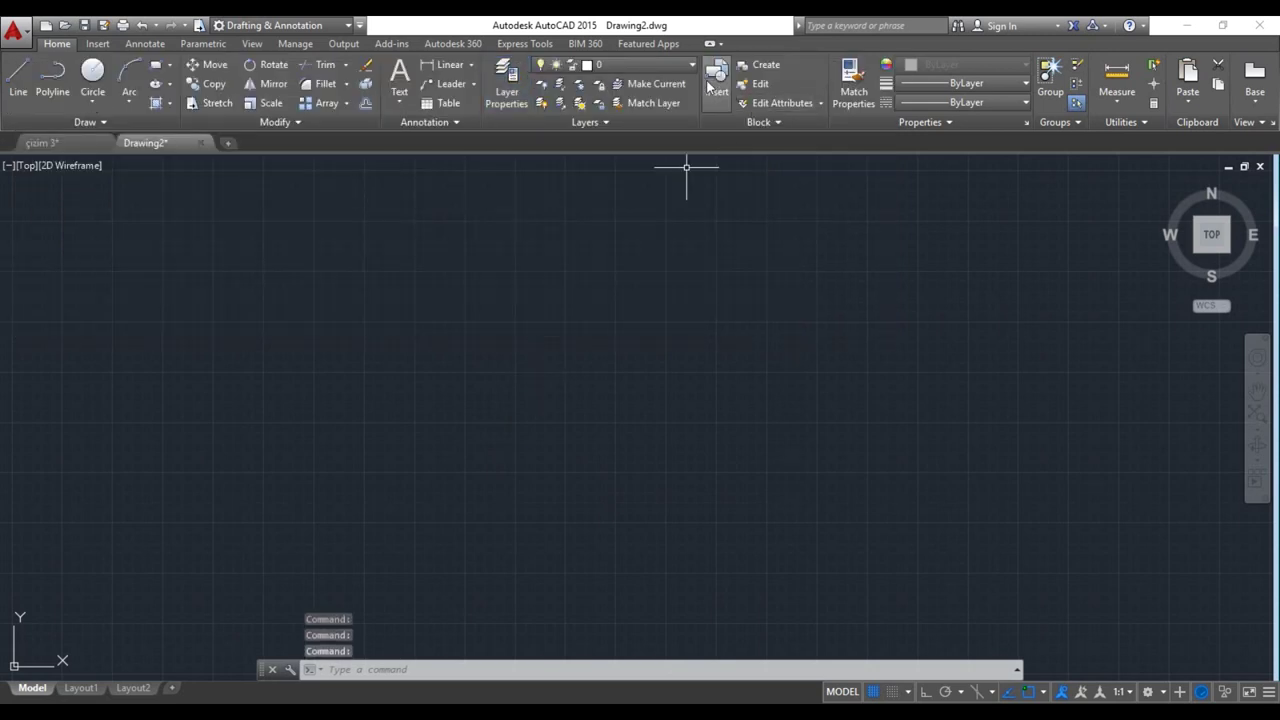
click(635, 65)
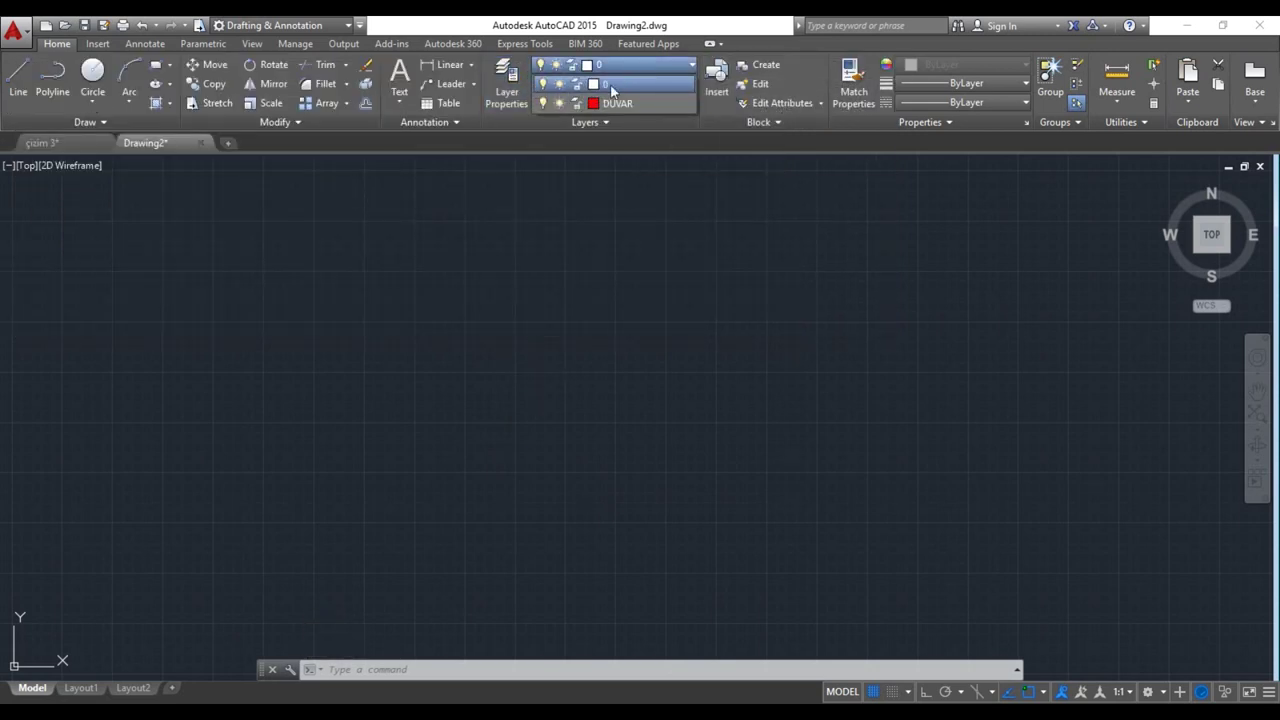
click(610, 104)
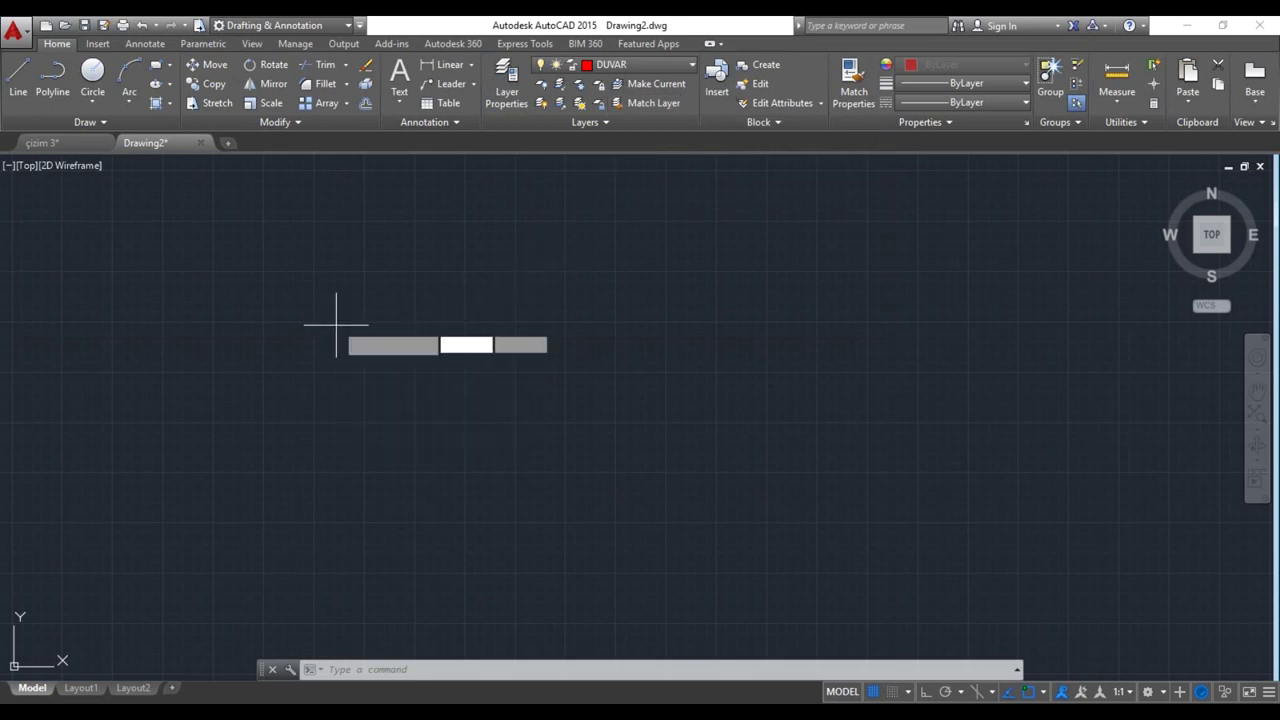
With Ortho on, draw a closed 1200 by 1100 wall rectangle and center it in view
key(Return)
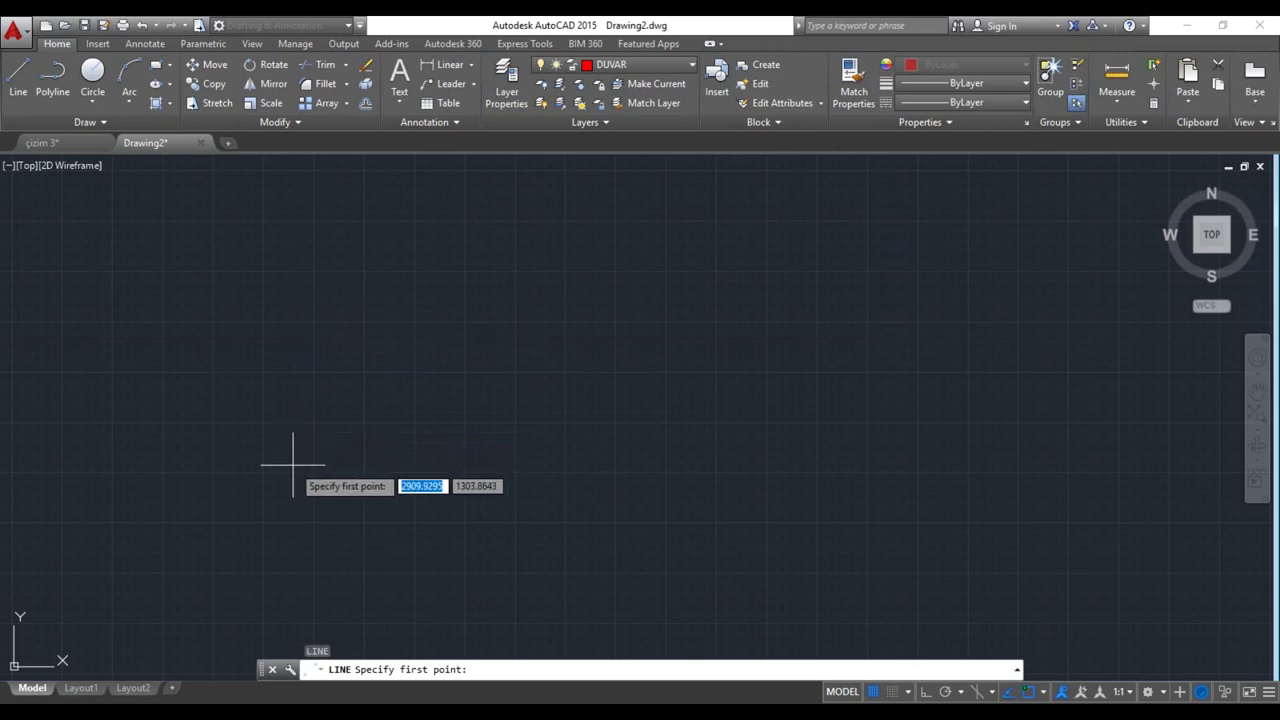
click(289, 470)
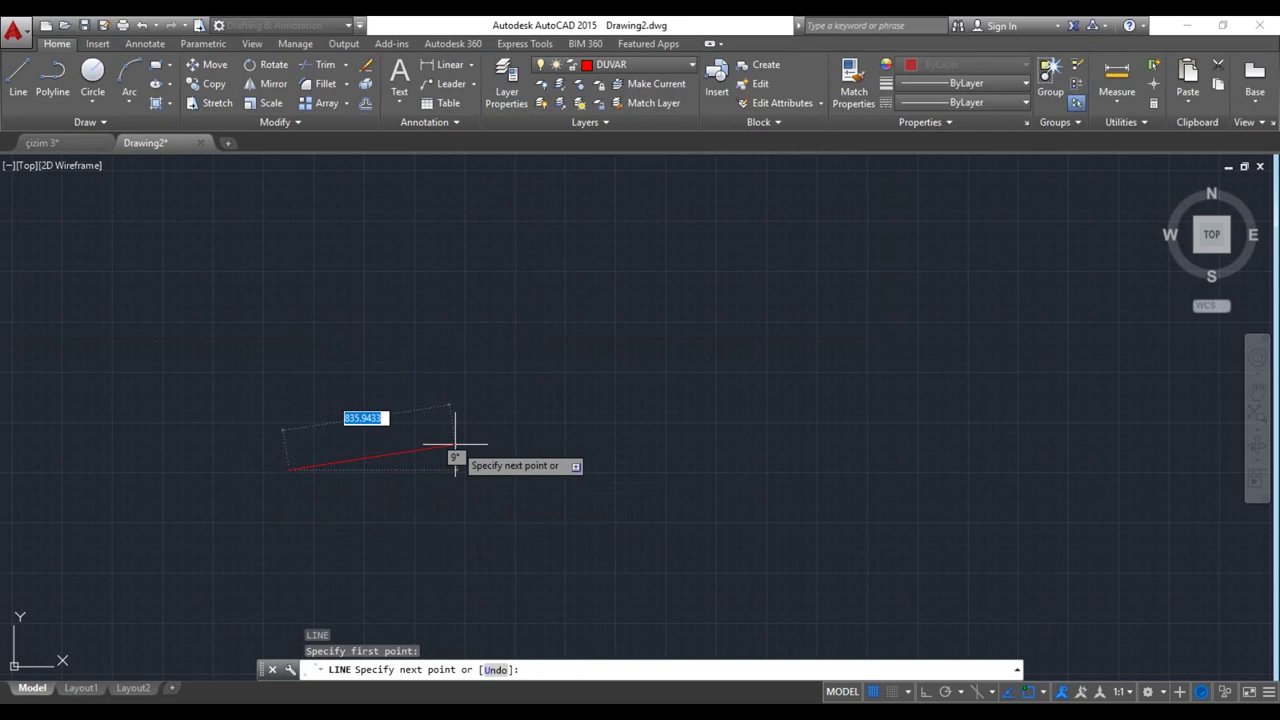
key(F8)
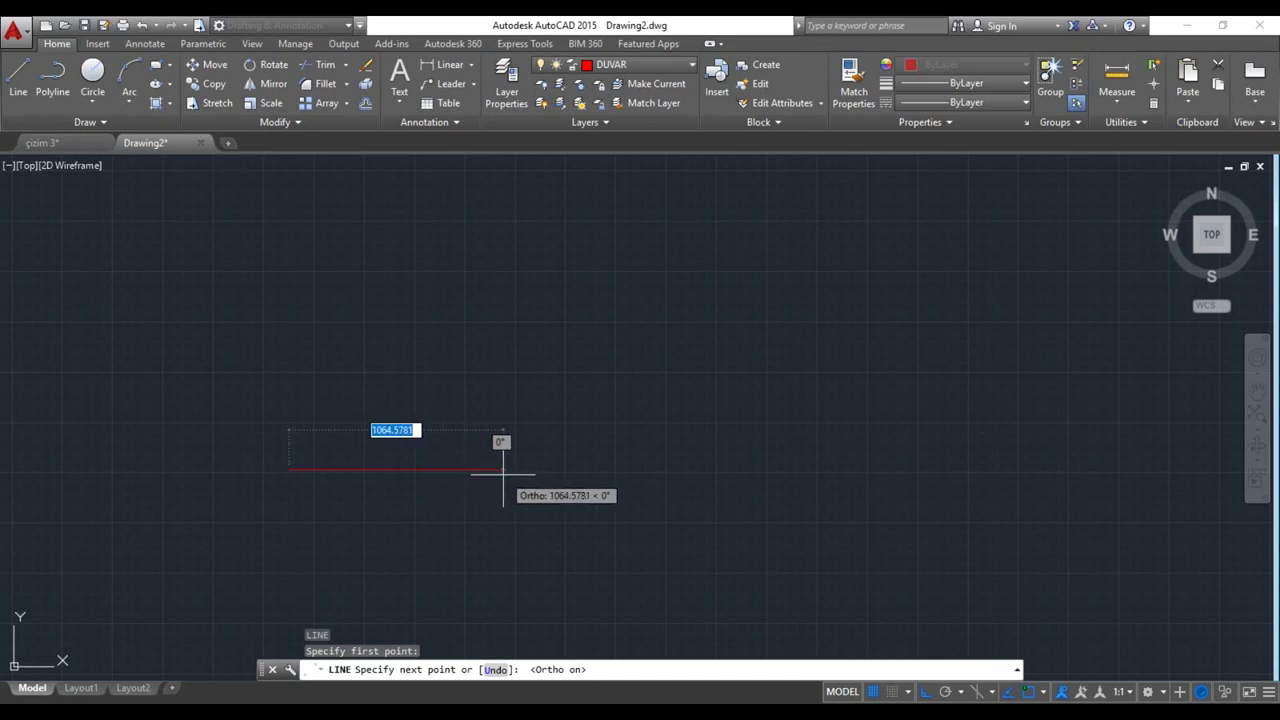
text(1200)
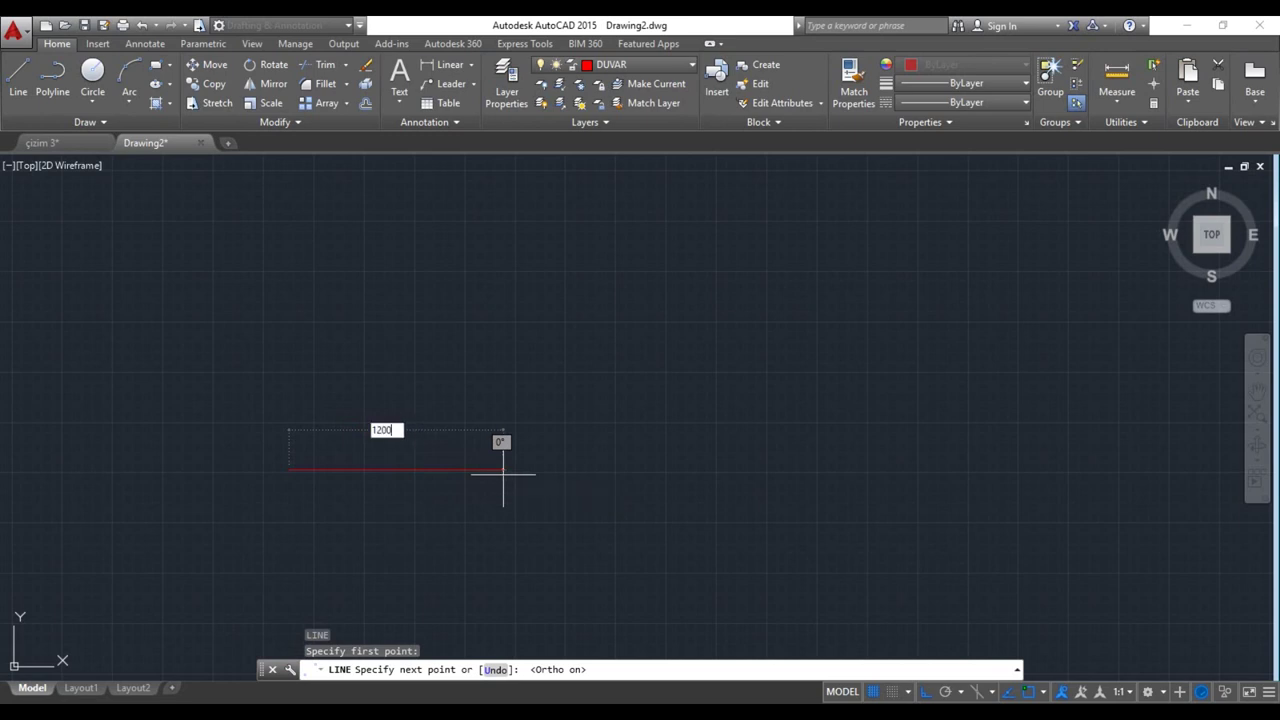
key(Return)
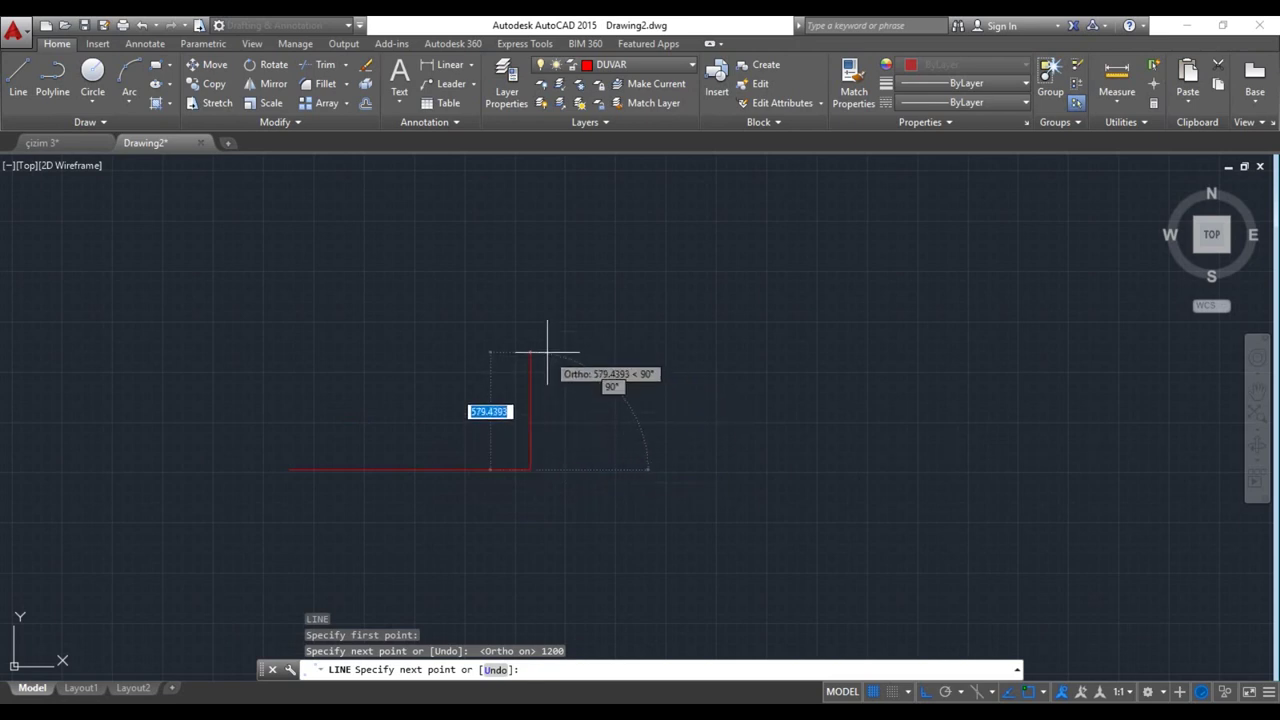
text(1100)
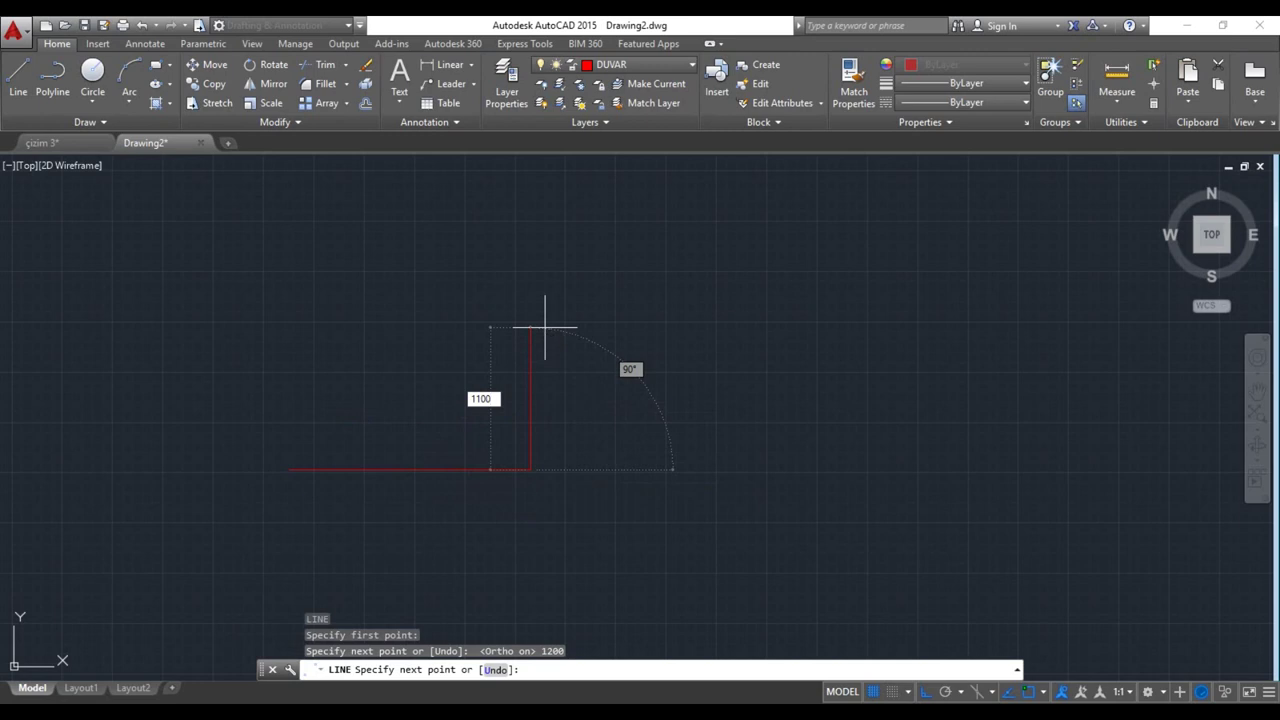
key(Return)
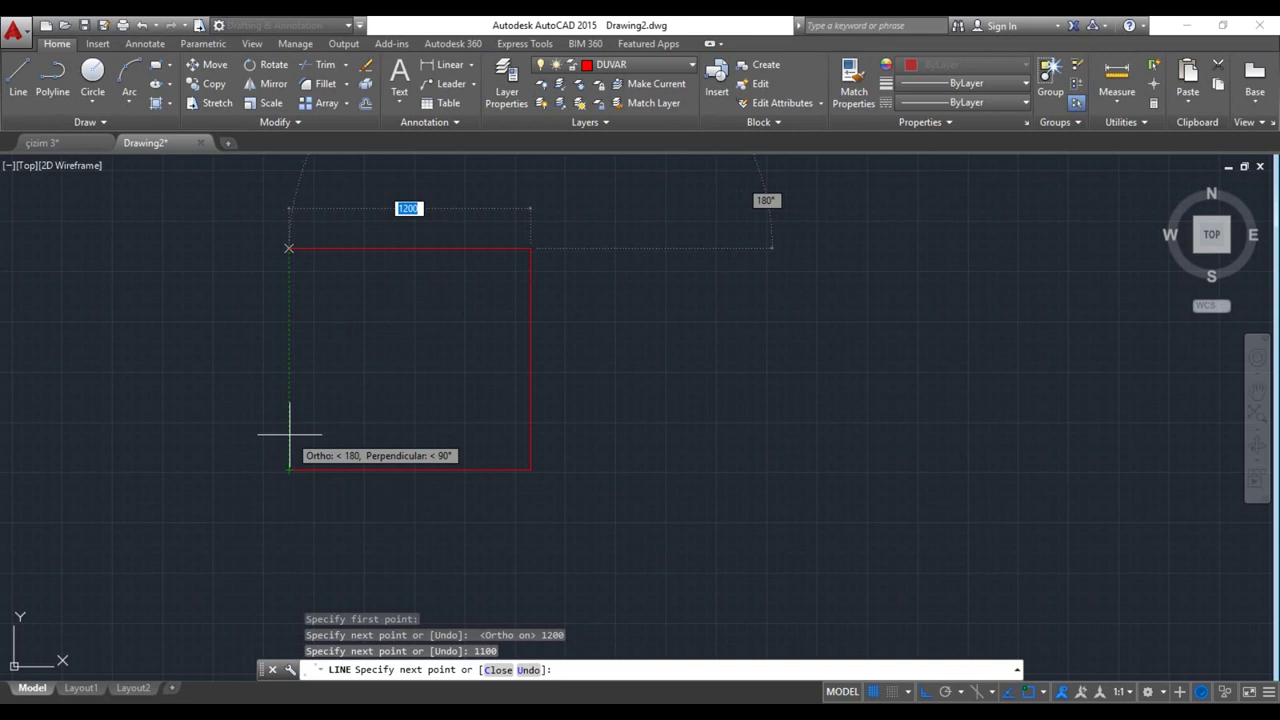
click(289, 435)
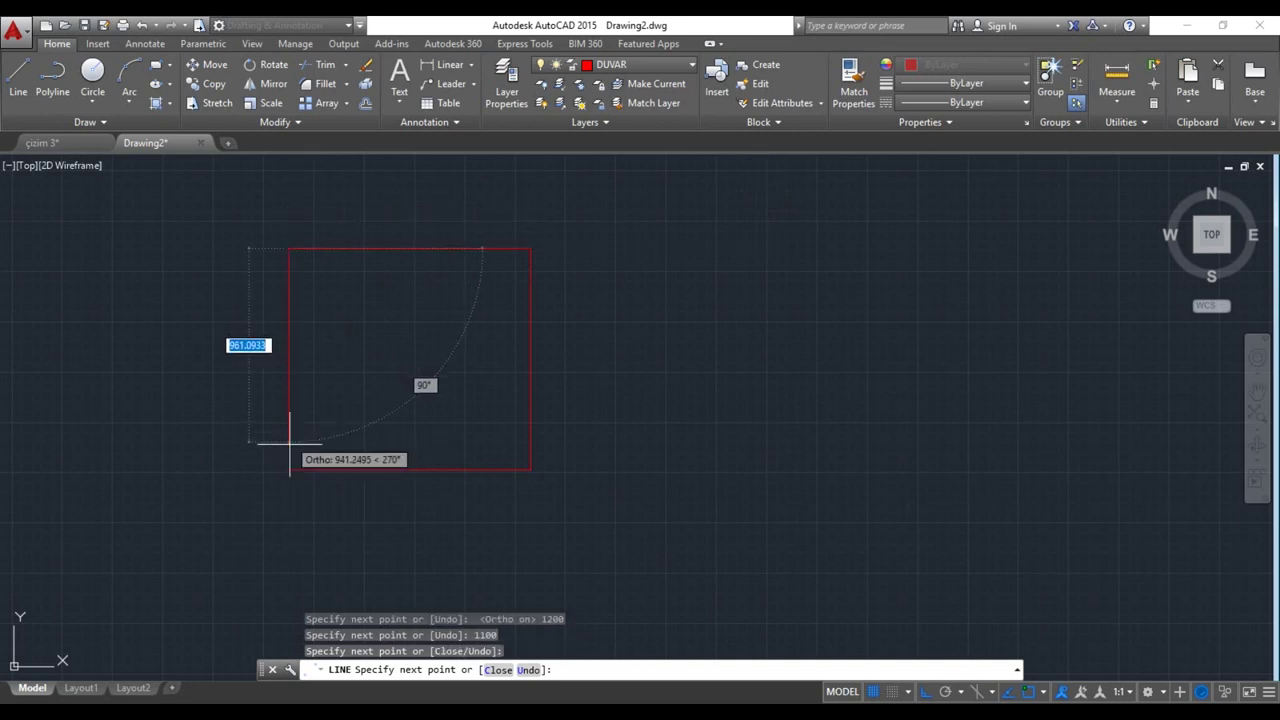
click(289, 469)
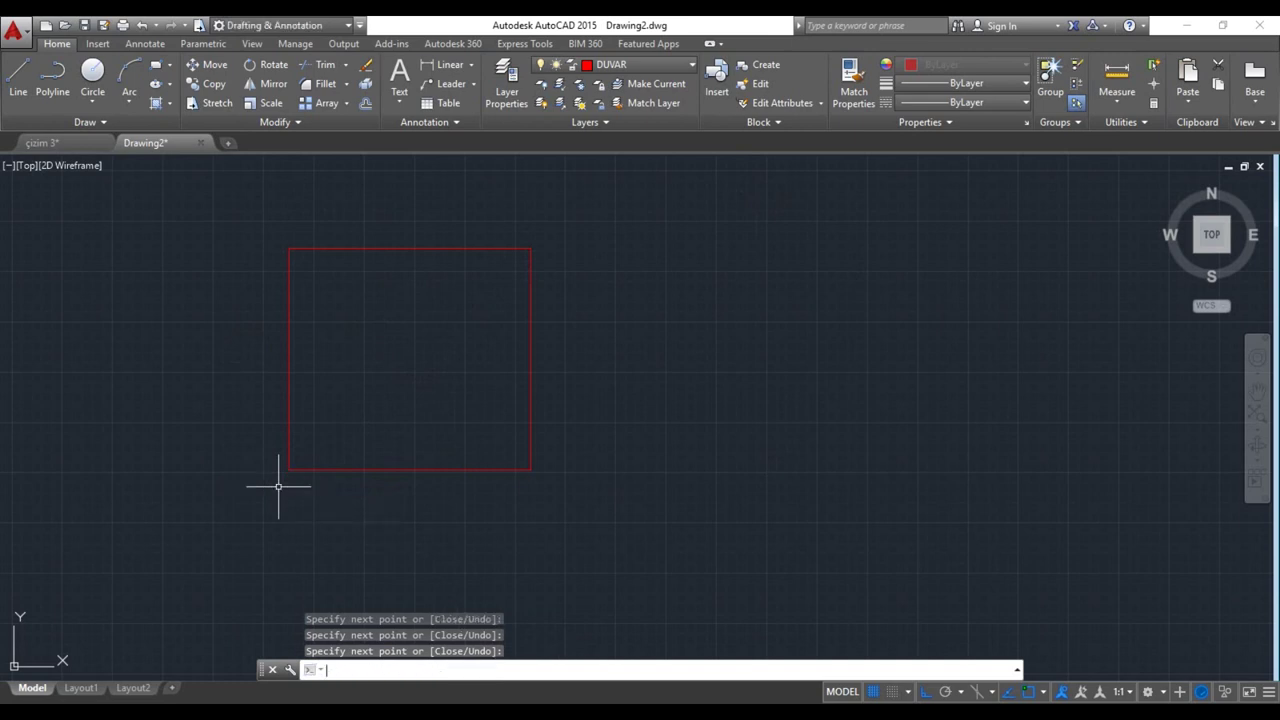
key(Return)
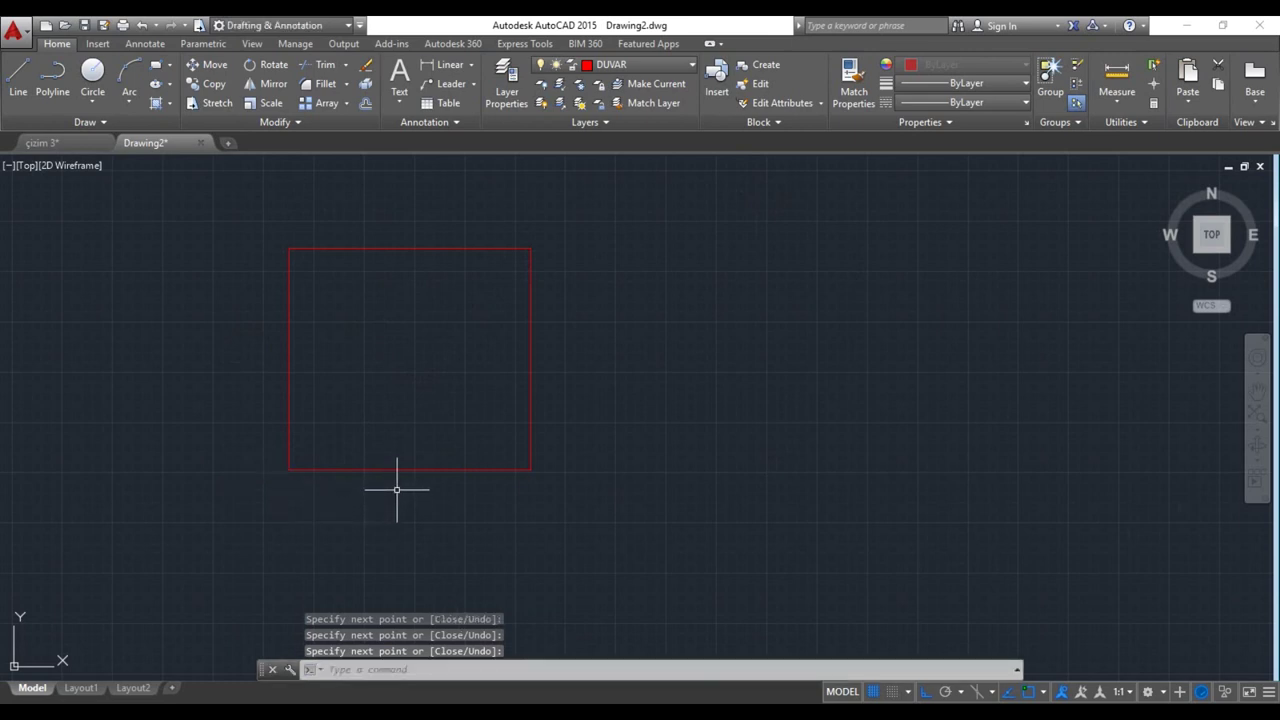
mouse_move(387, 464)
middle_down()
mouse_move(526, 520)
mouse_move(395, 411)
mouse_move(512, 524)
middle_up()
scroll(394, 420, up, 2)
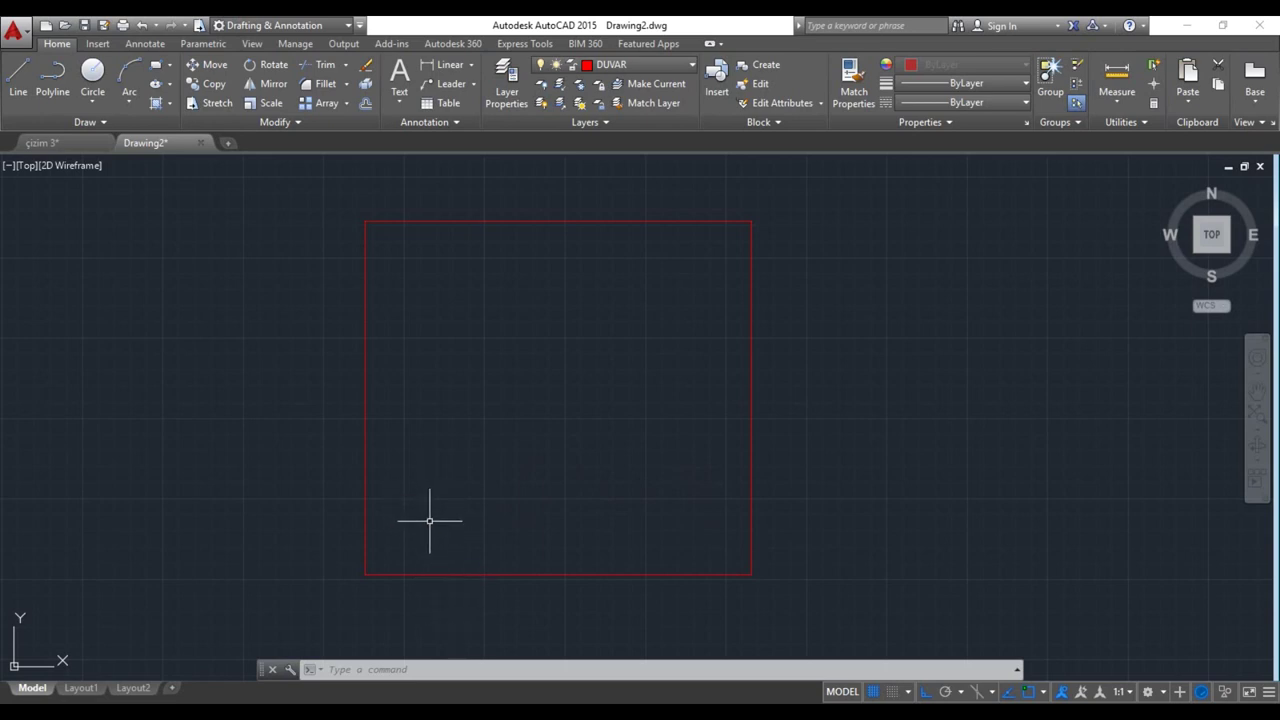
text(o)
Offset the bottom wall 600 upward to make a horizontal divider
key(Return)
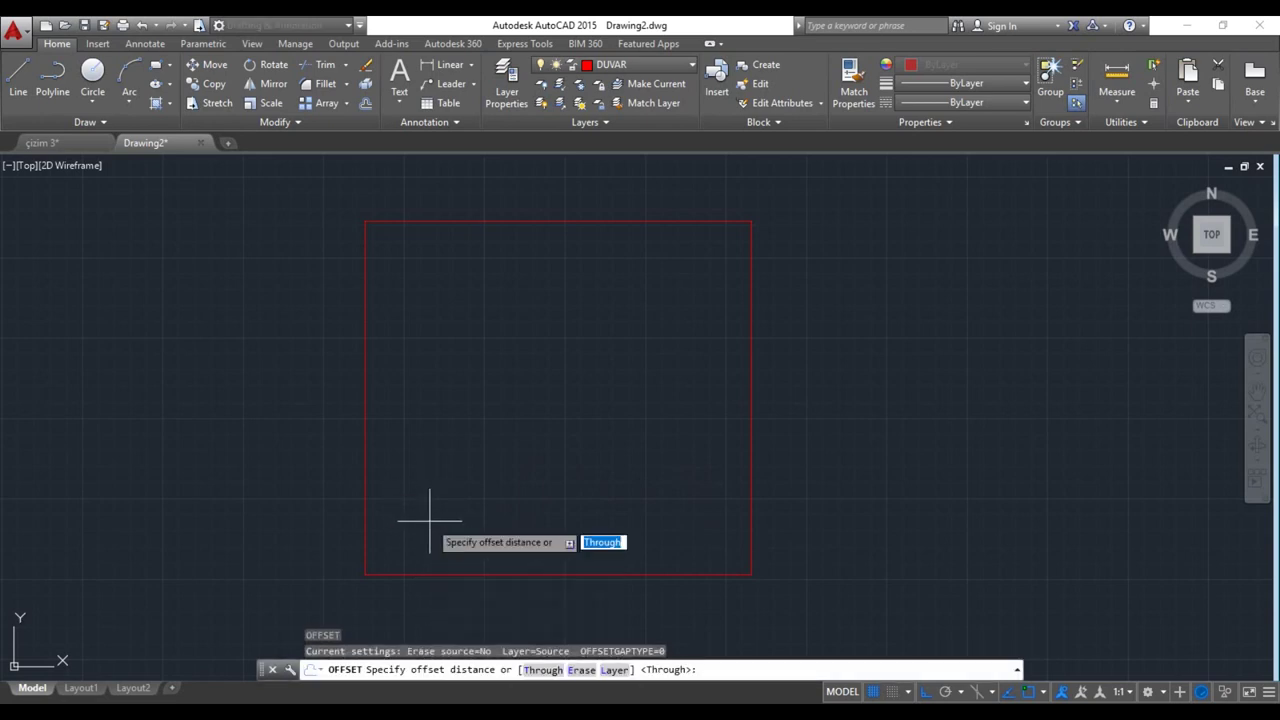
click(441, 541)
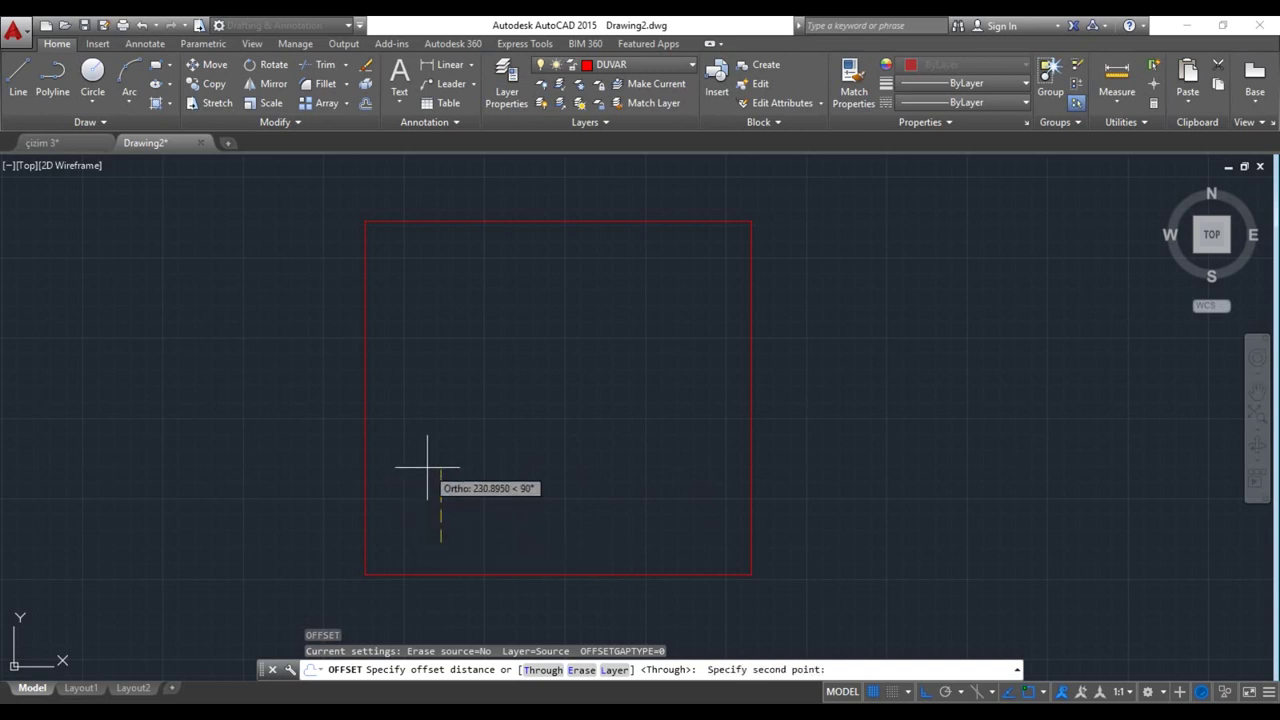
text(600)
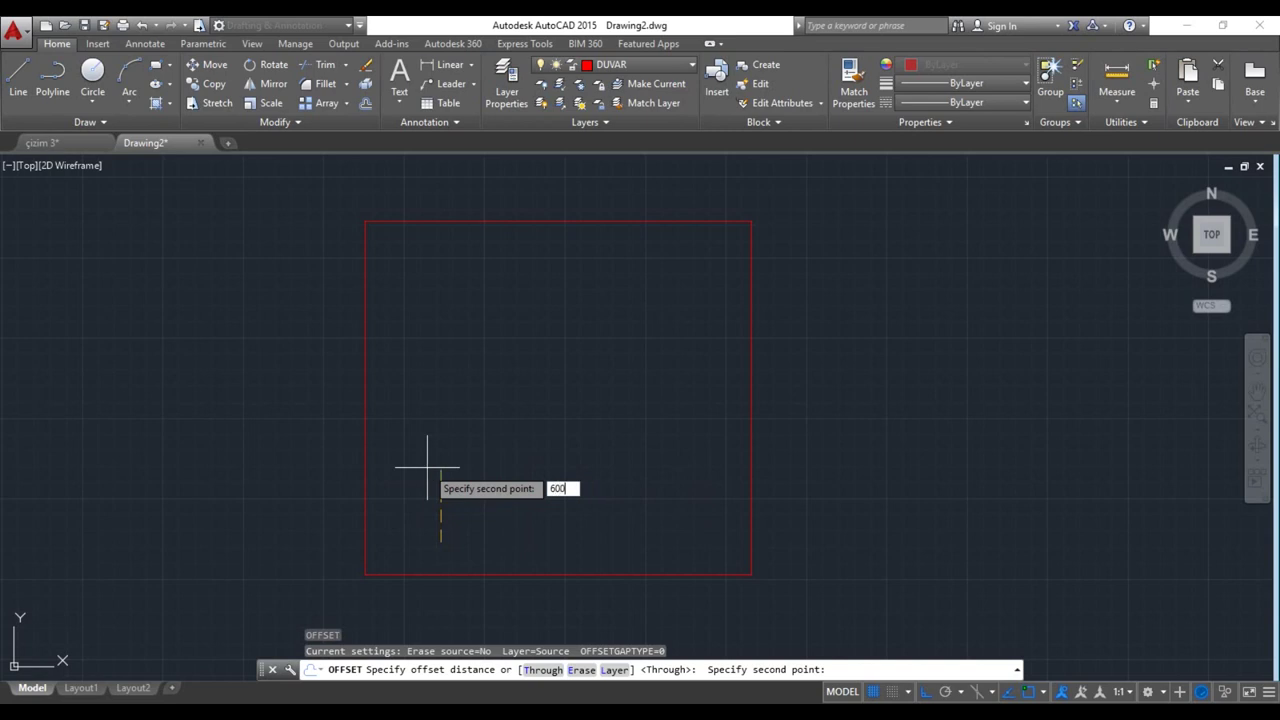
key(Return)
click(425, 576)
click(443, 458)
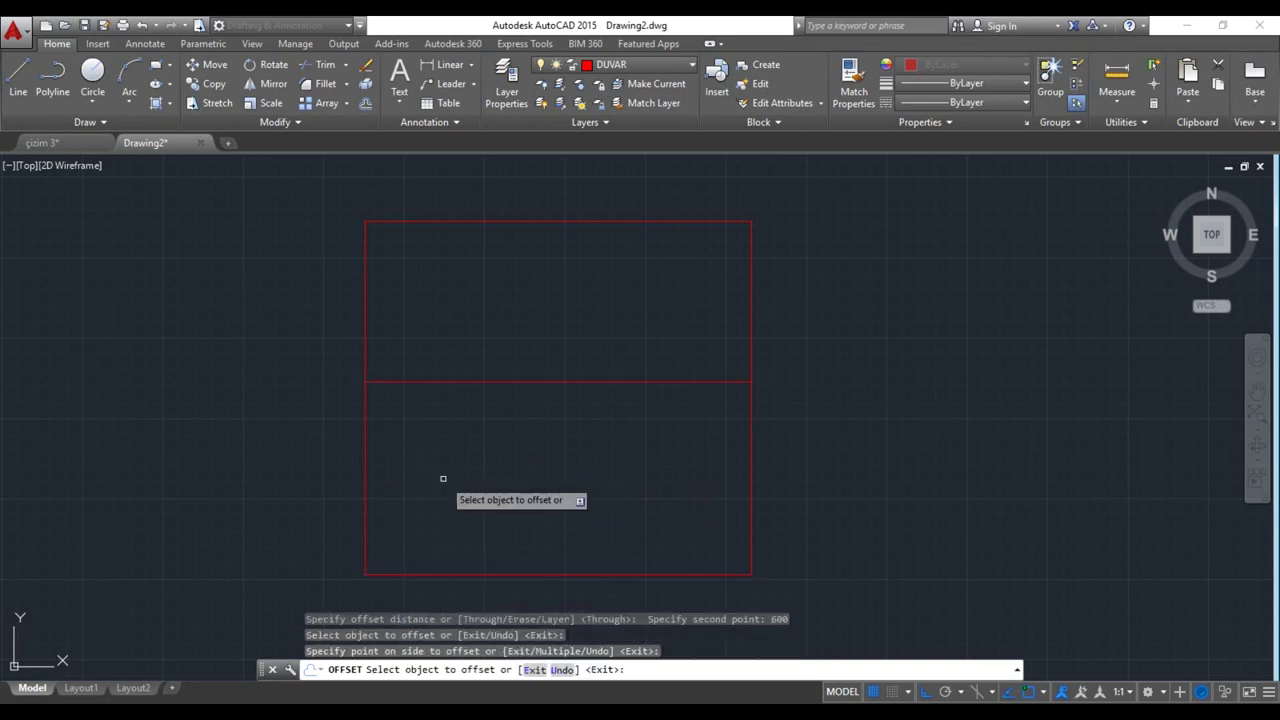
mouse_move(446, 479)
middle_down()
mouse_move(466, 500)
mouse_move(469, 467)
middle_up()
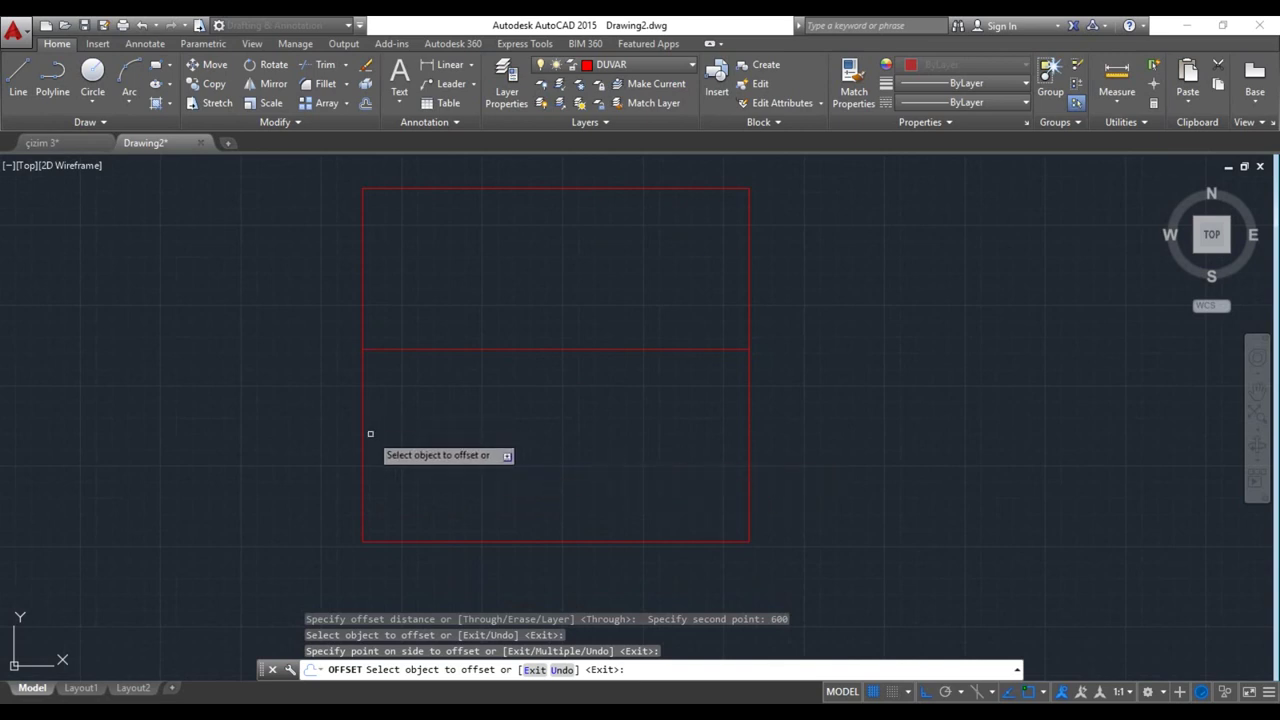
key(Escape)
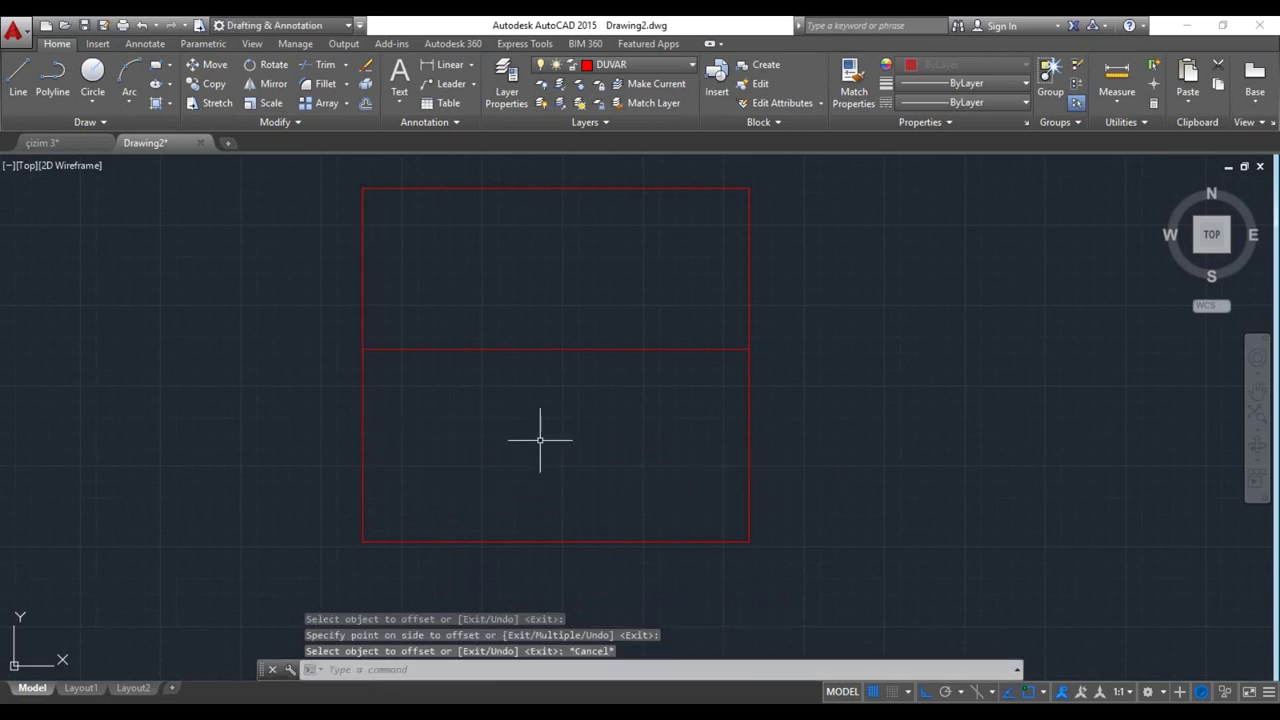
text(O)
Offset the left wall 700 to the right to make a vertical divider
key(Return)
click(515, 448)
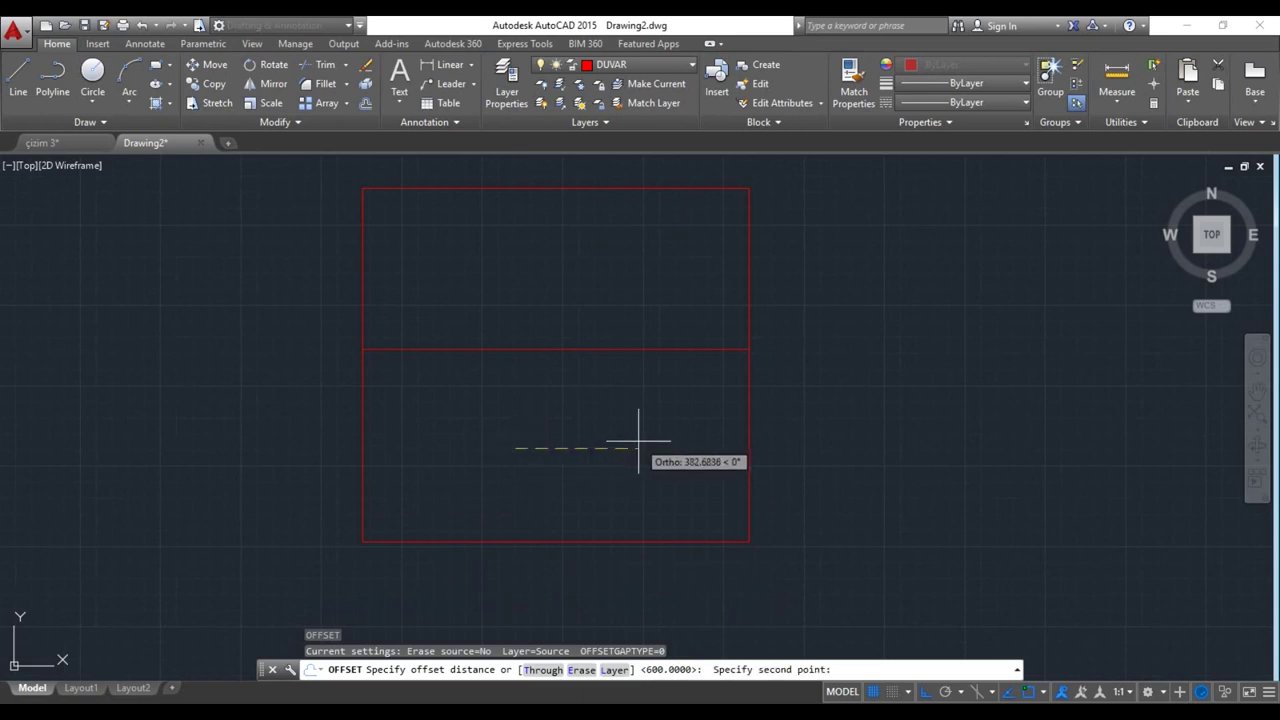
text(7)
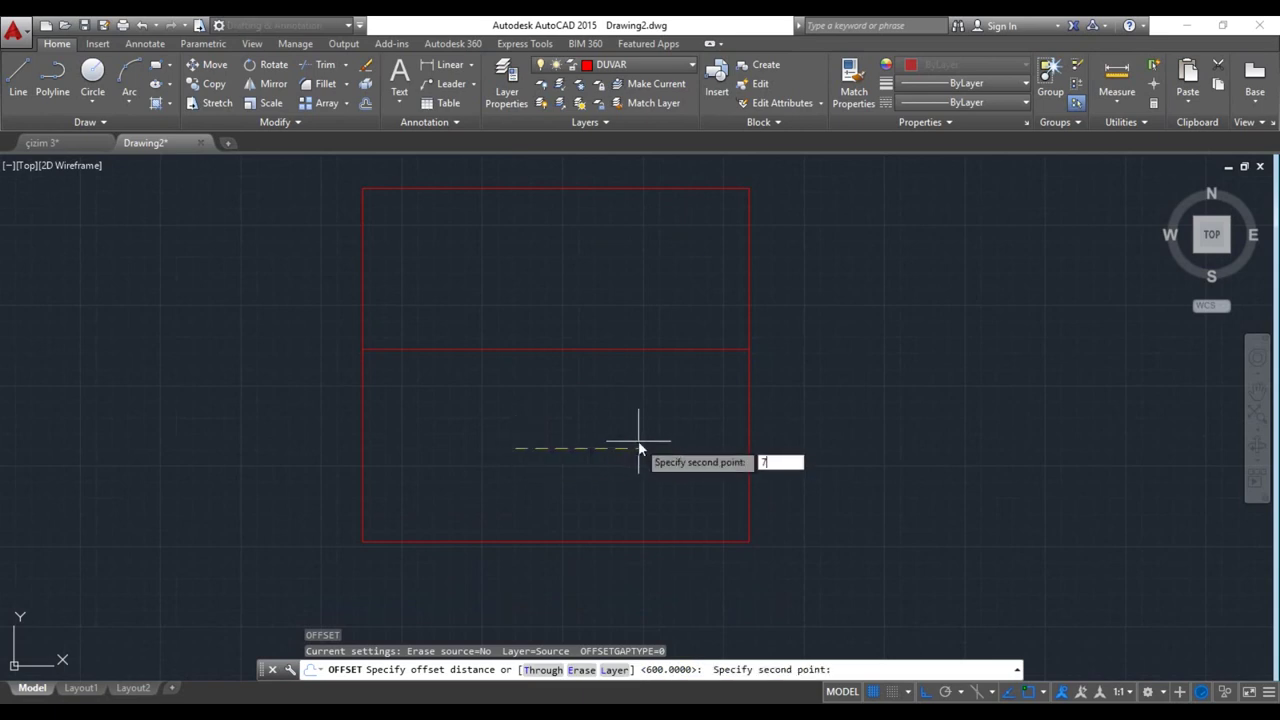
key(Return)
click(363, 437)
click(565, 468)
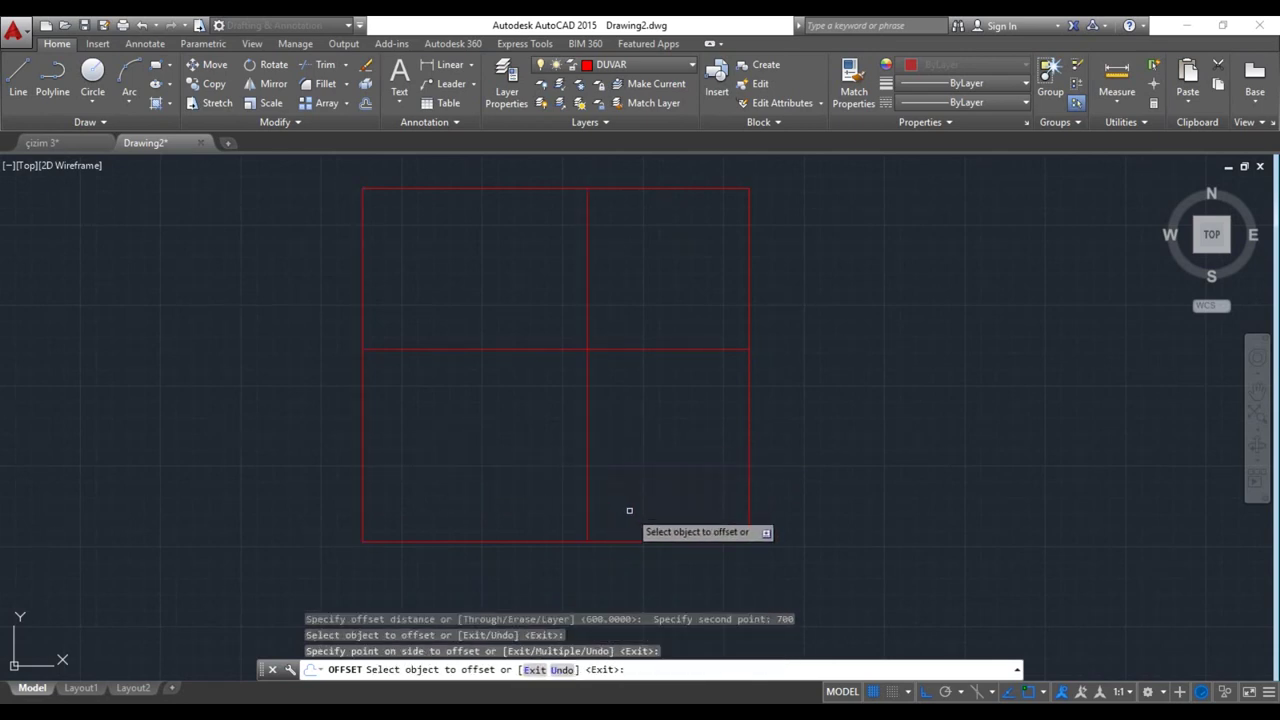
key(Escape)
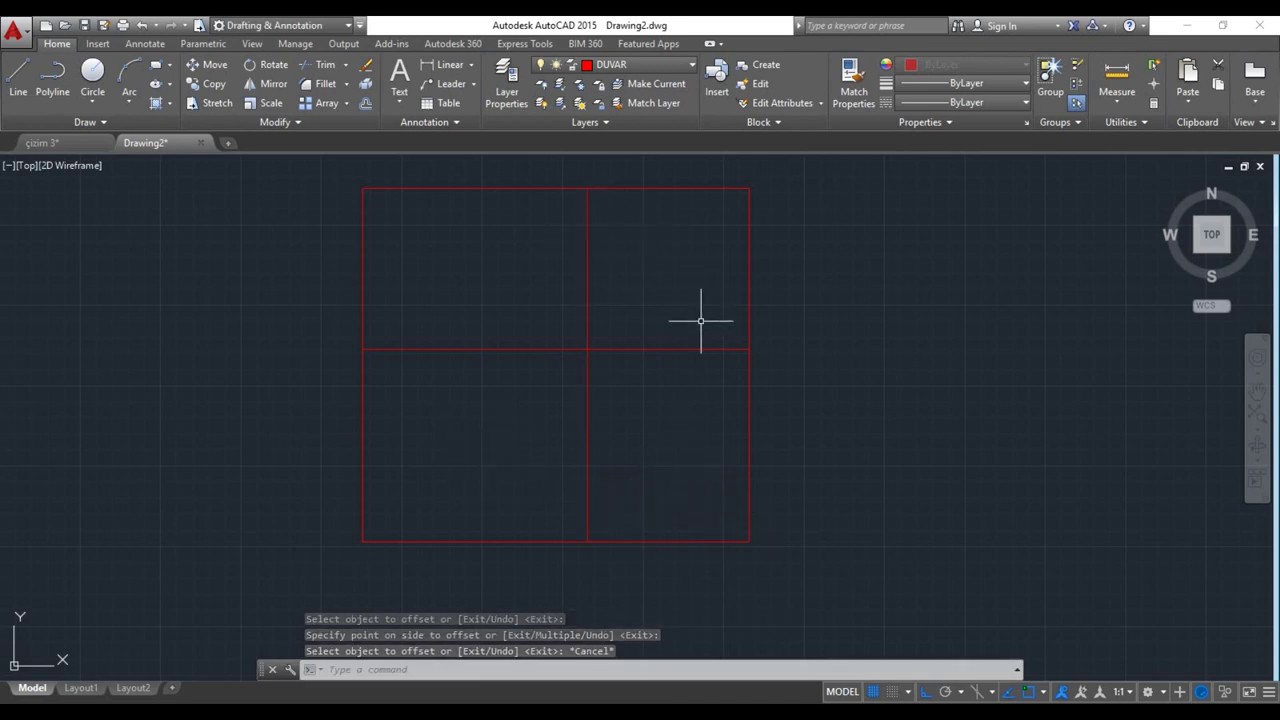
text(TR)
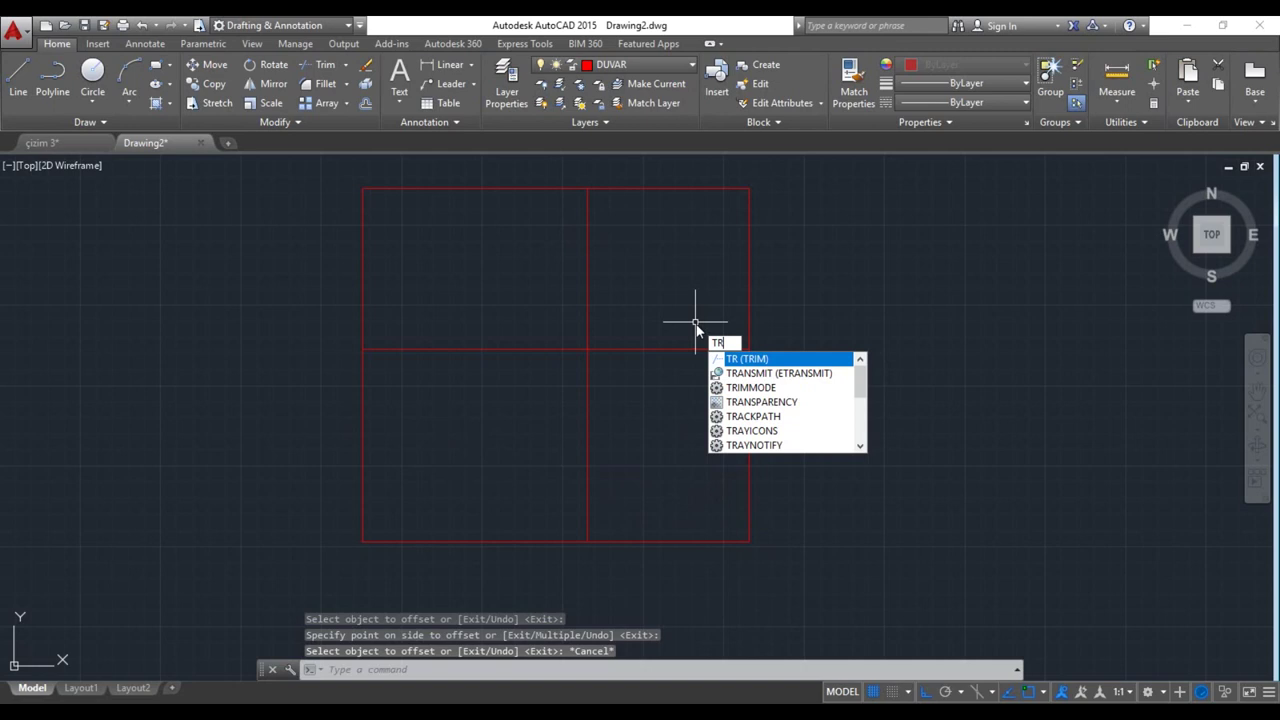
Trim away the upper half of the middle vertical wall
key(Return)
click(589, 270)
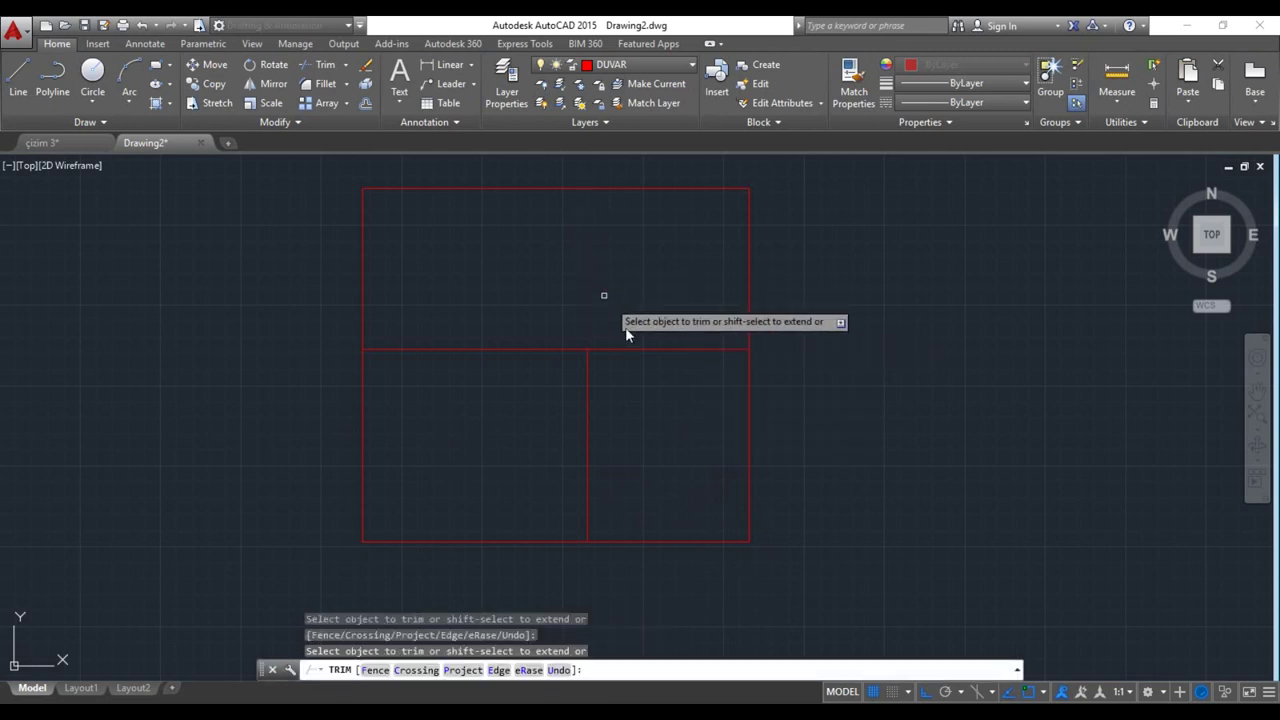
middle_drag(636, 356, 677, 388)
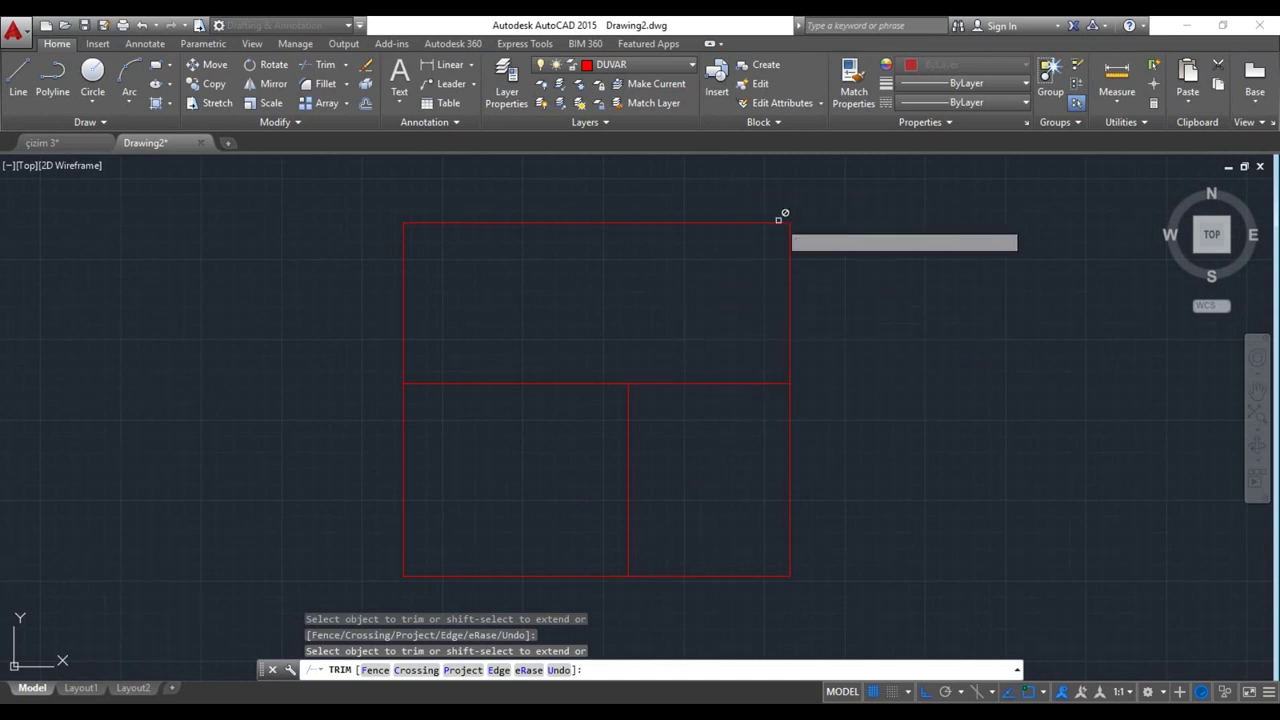
key(Escape)
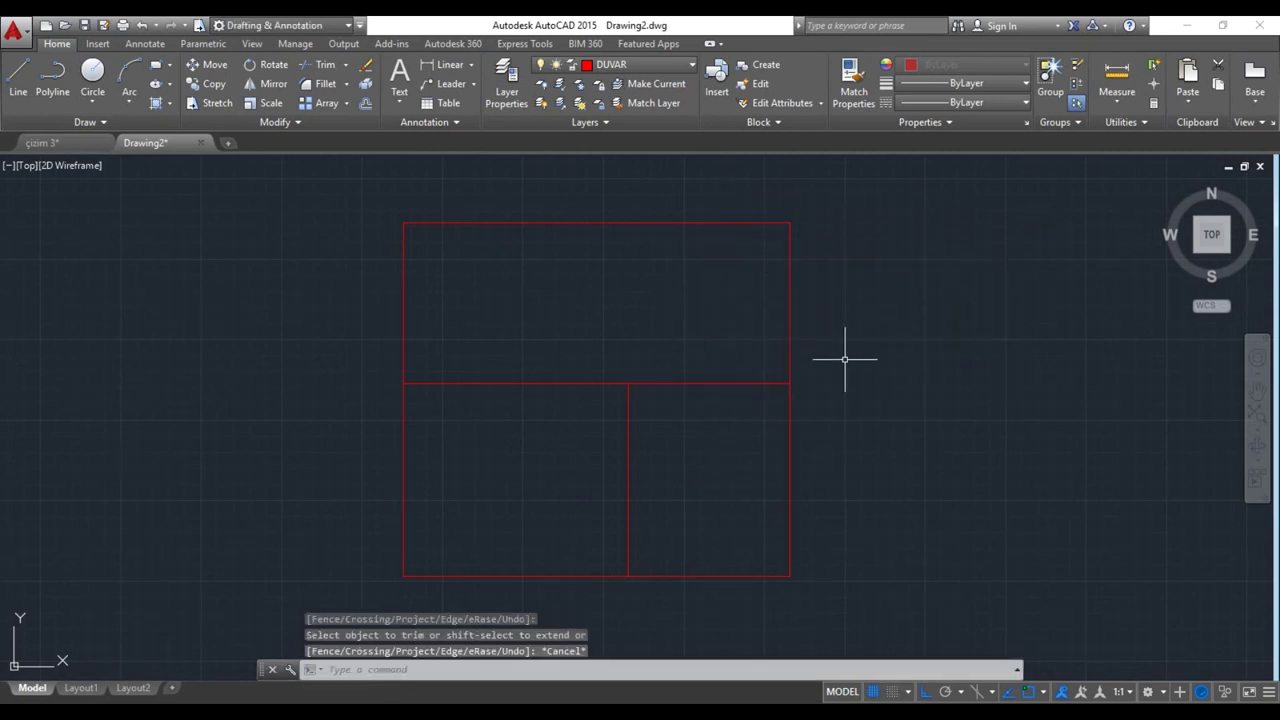
Start an offset with a distance of 350
text(o)
key(Return)
click(838, 349)
text(350)
key(Return)
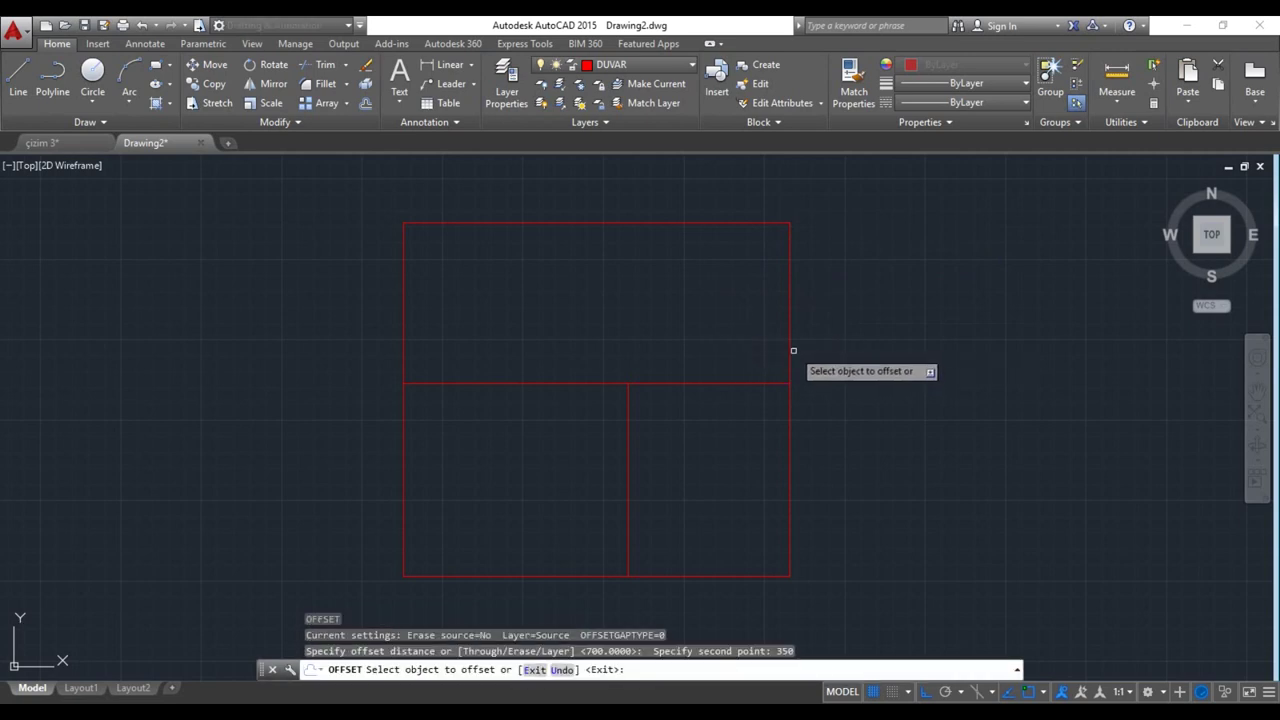
Copy the right outer wall 350 inward and trim its lower part
click(790, 348)
click(733, 338)
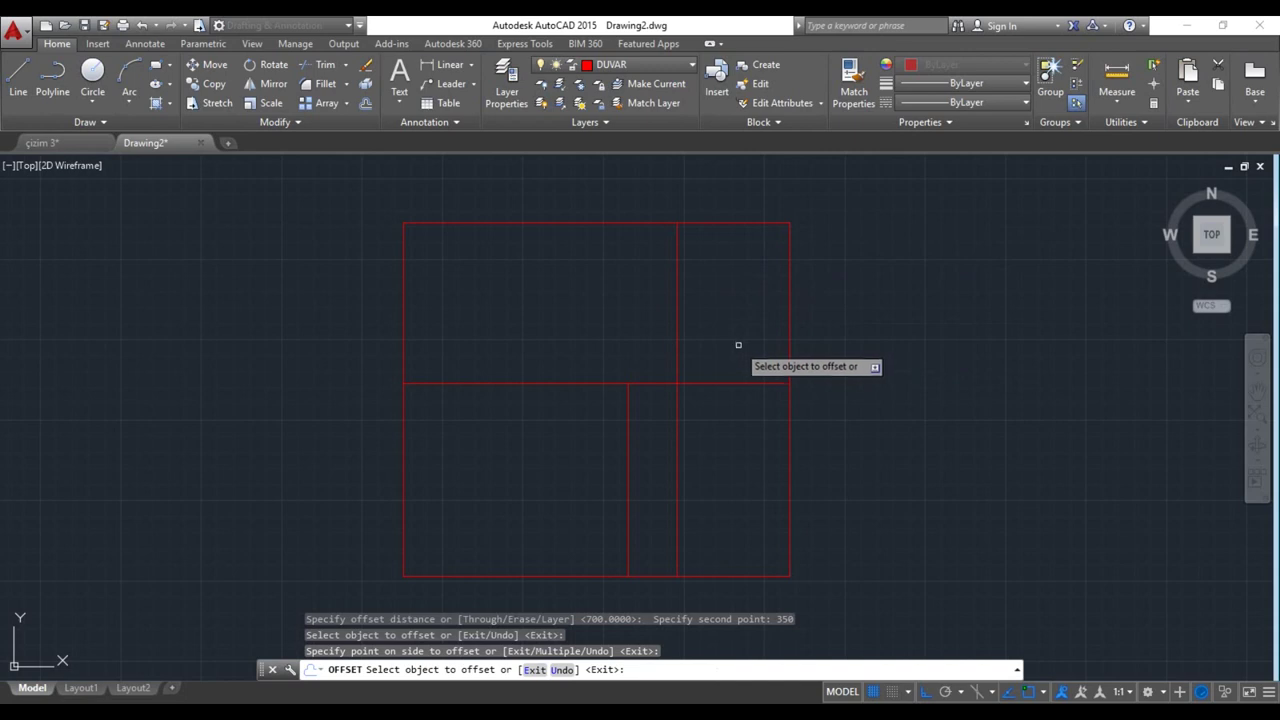
key(Escape)
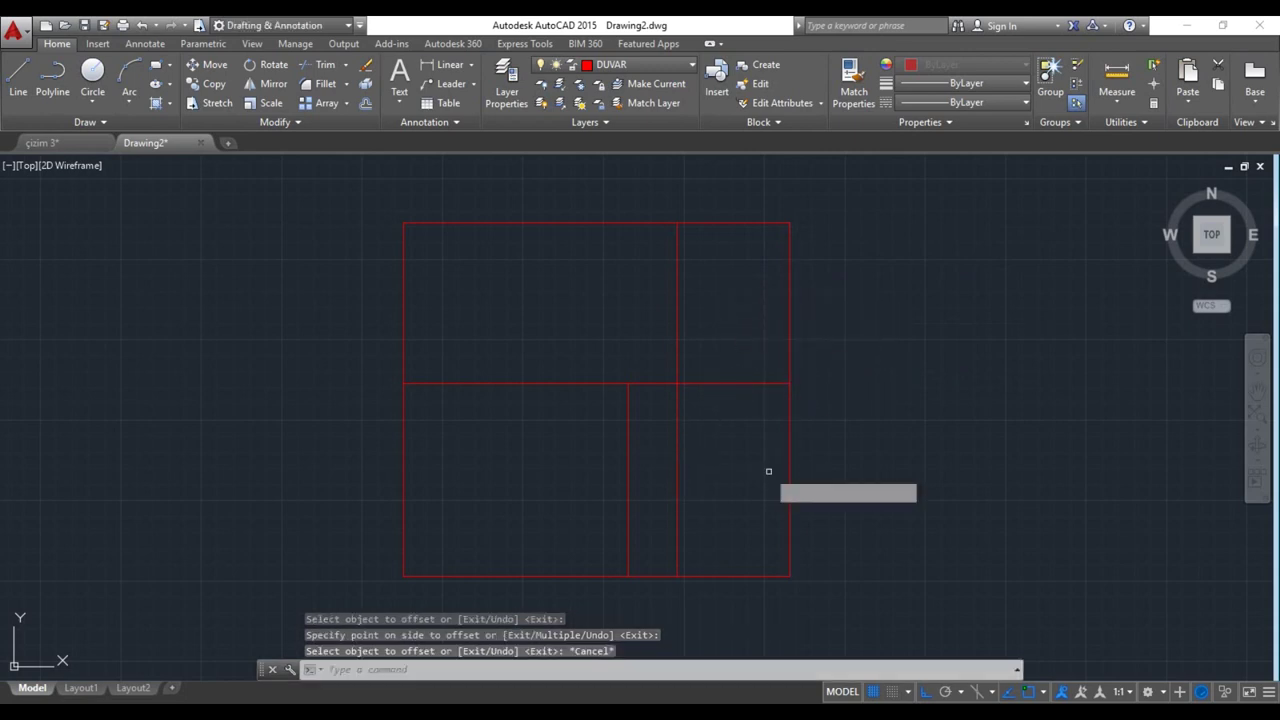
text(tr)
key(Return)
key(Return)
click(677, 461)
middle_drag(692, 429, 722, 458)
key(Escape)
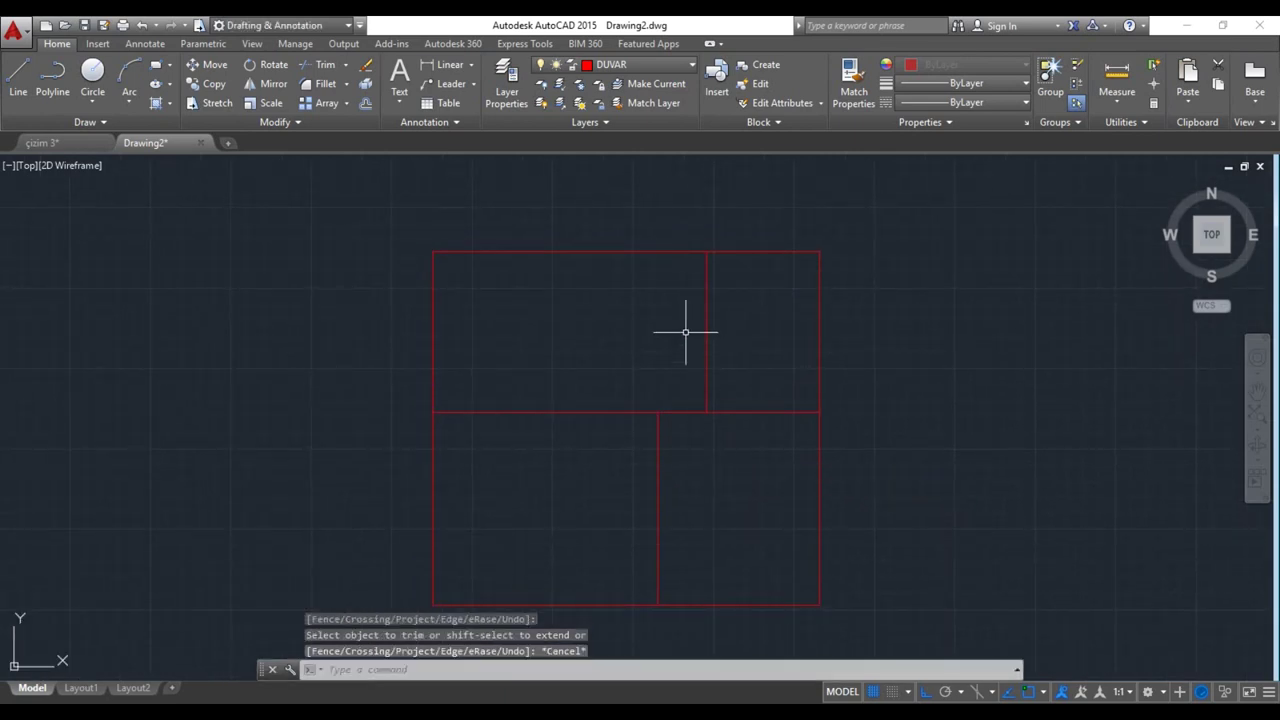
Offset the new vertical wall 300 to the left
text(o)
key(Return)
click(617, 324)
text(300)
key(Return)
click(709, 359)
click(590, 372)
key(Escape)
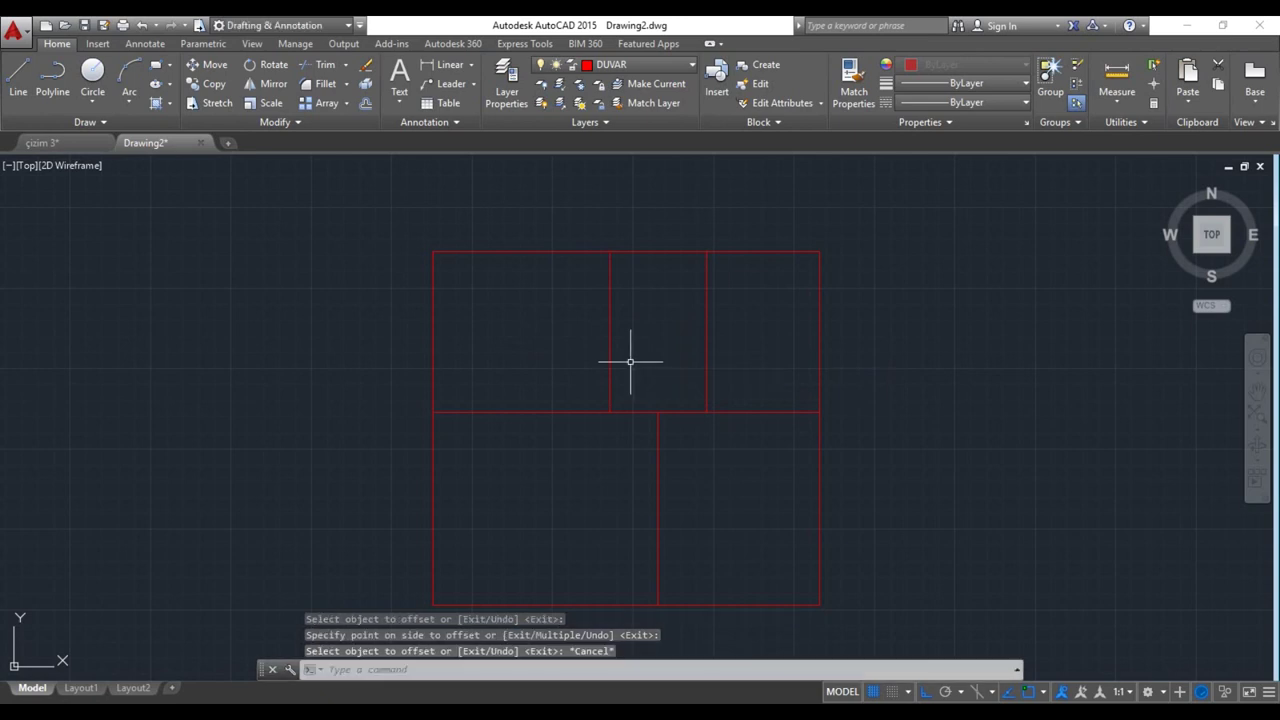
Offset the latest vertical wall a further 350 to the left
key(Return)
click(621, 362)
text(350)
key(Return)
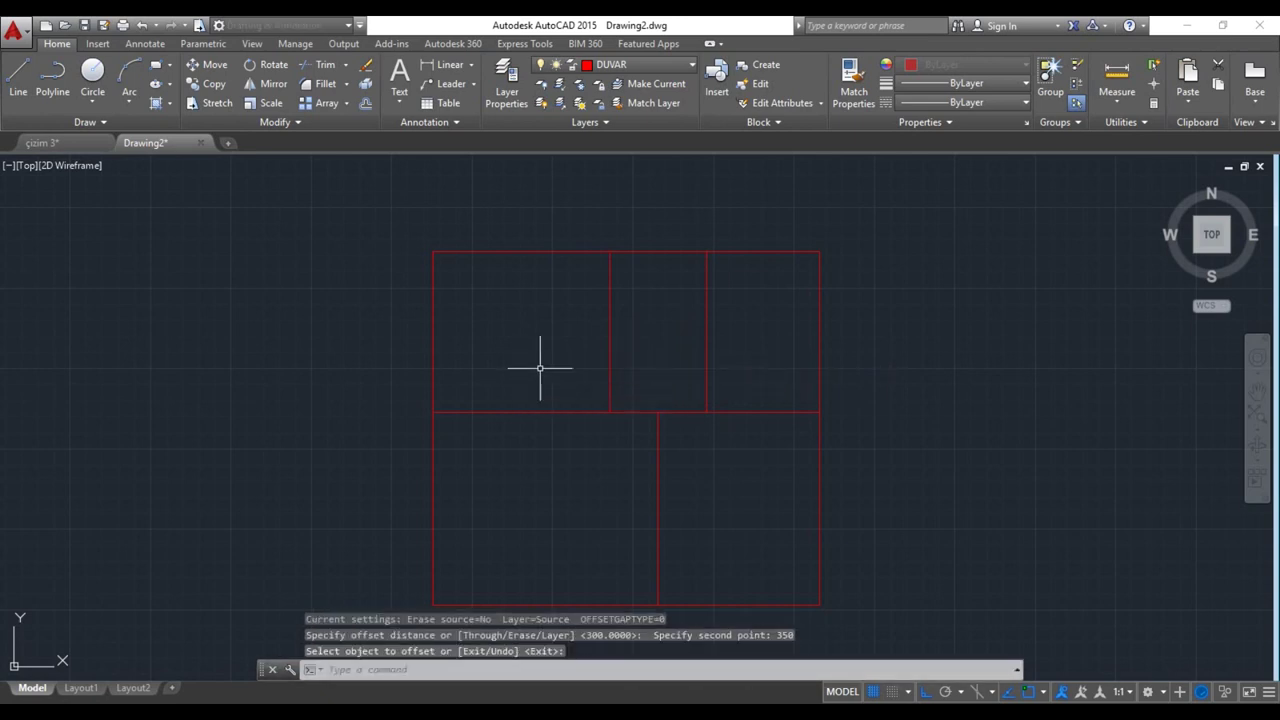
key(Return)
key(Return)
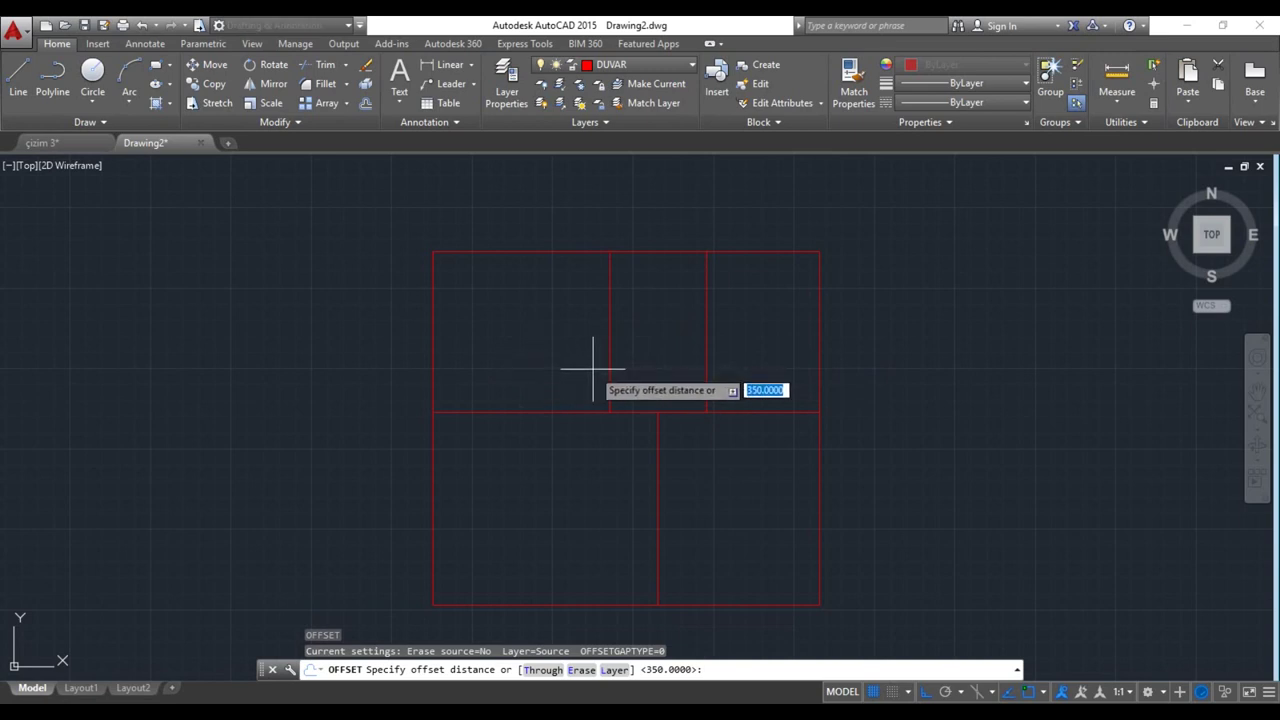
key(Return)
click(609, 374)
click(540, 378)
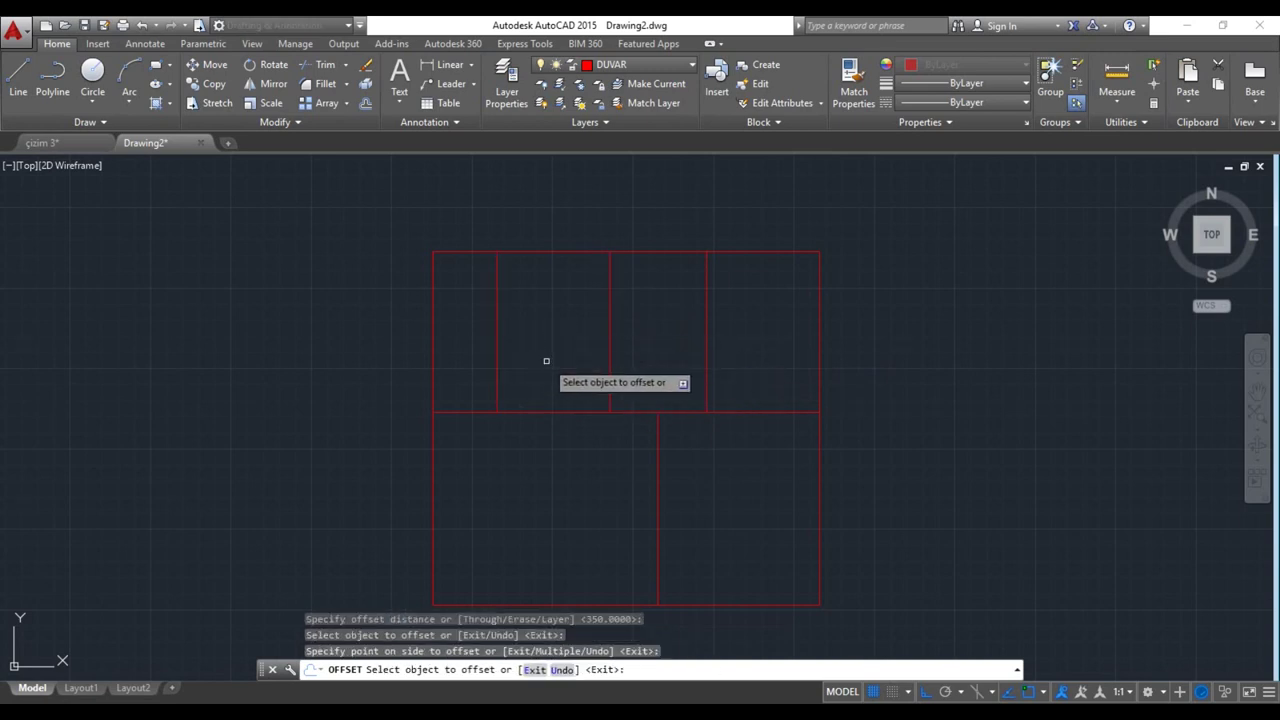
key(Escape)
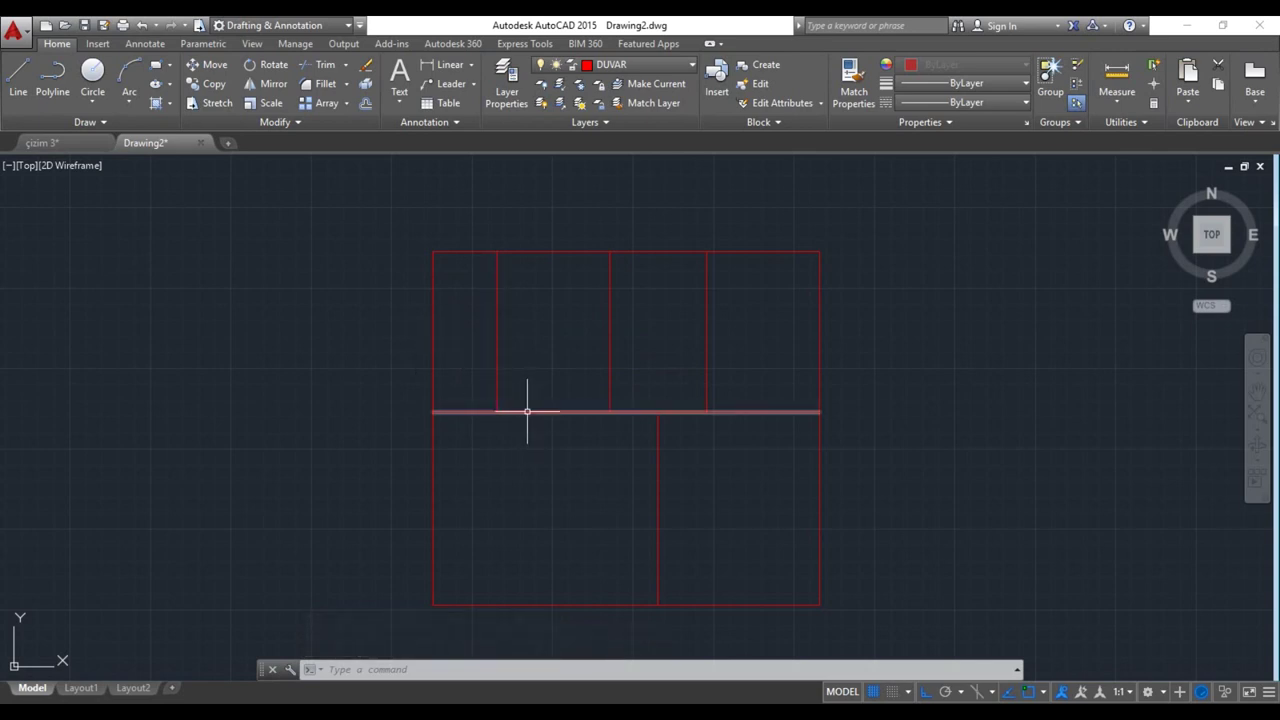
key(Escape)
key(Escape)
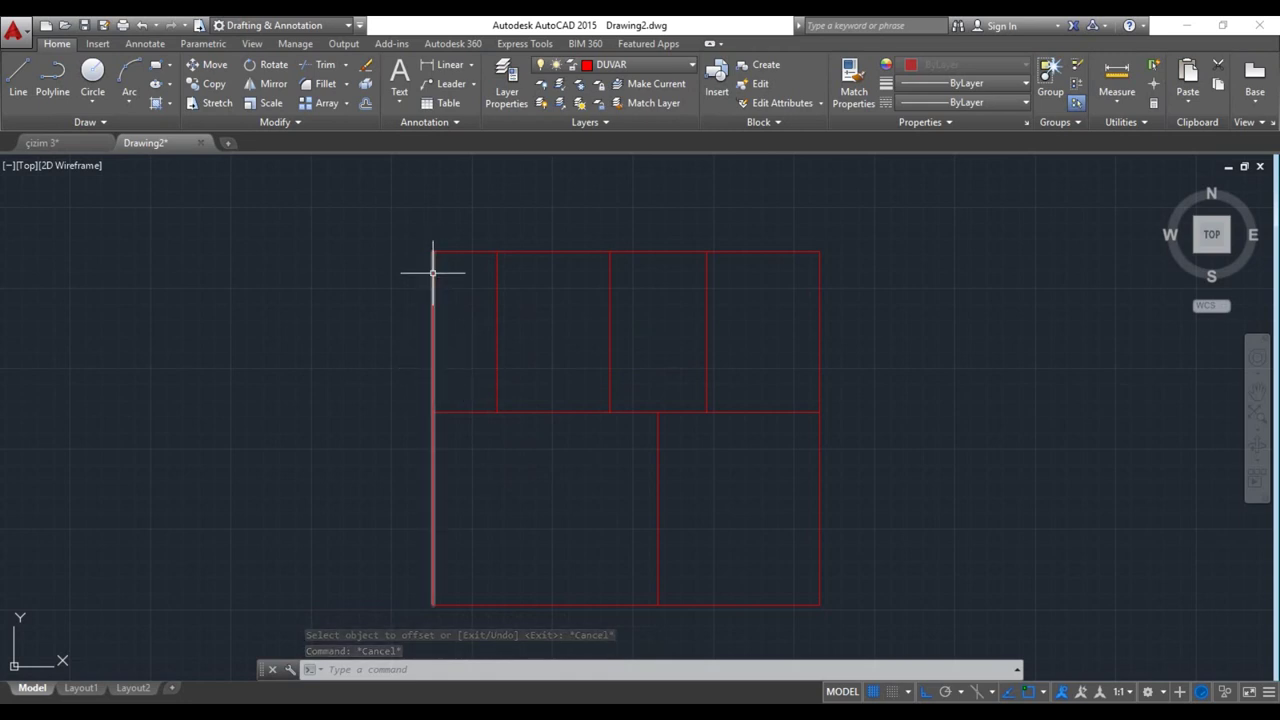
Draw a new wall line from the left outer wall across to the neighbouring wall
text(l)
key(Return)
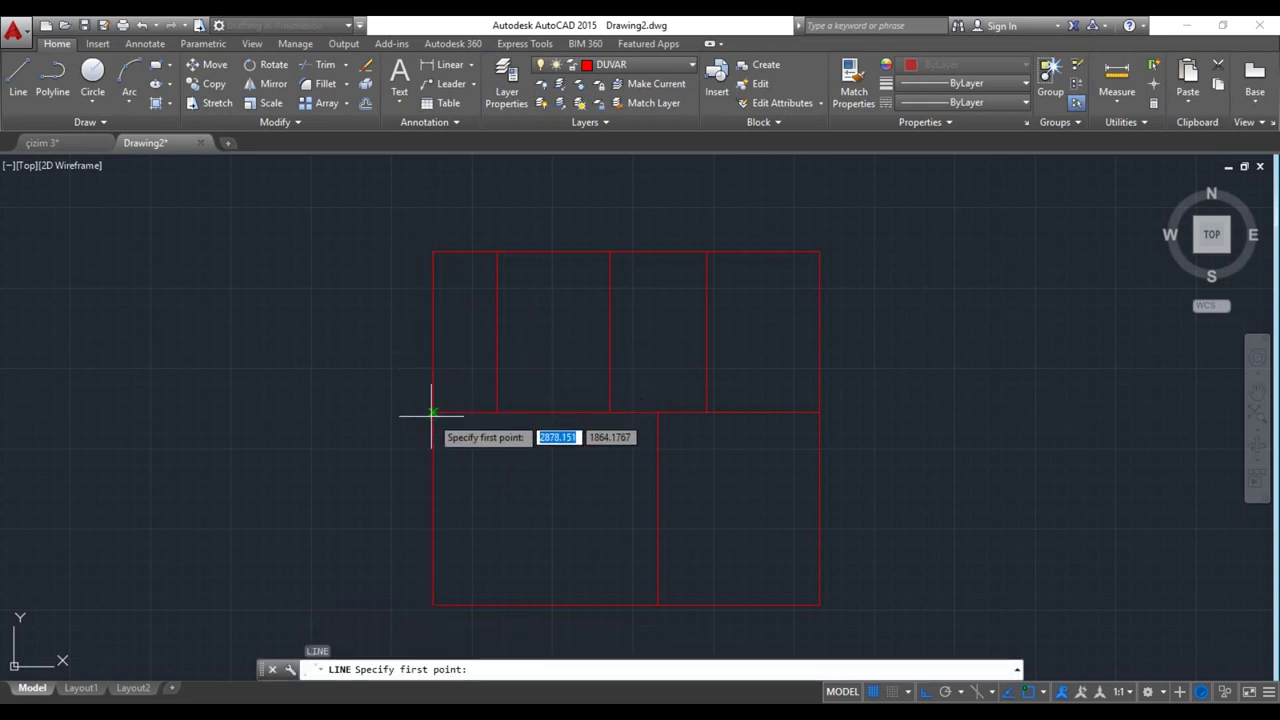
click(433, 409)
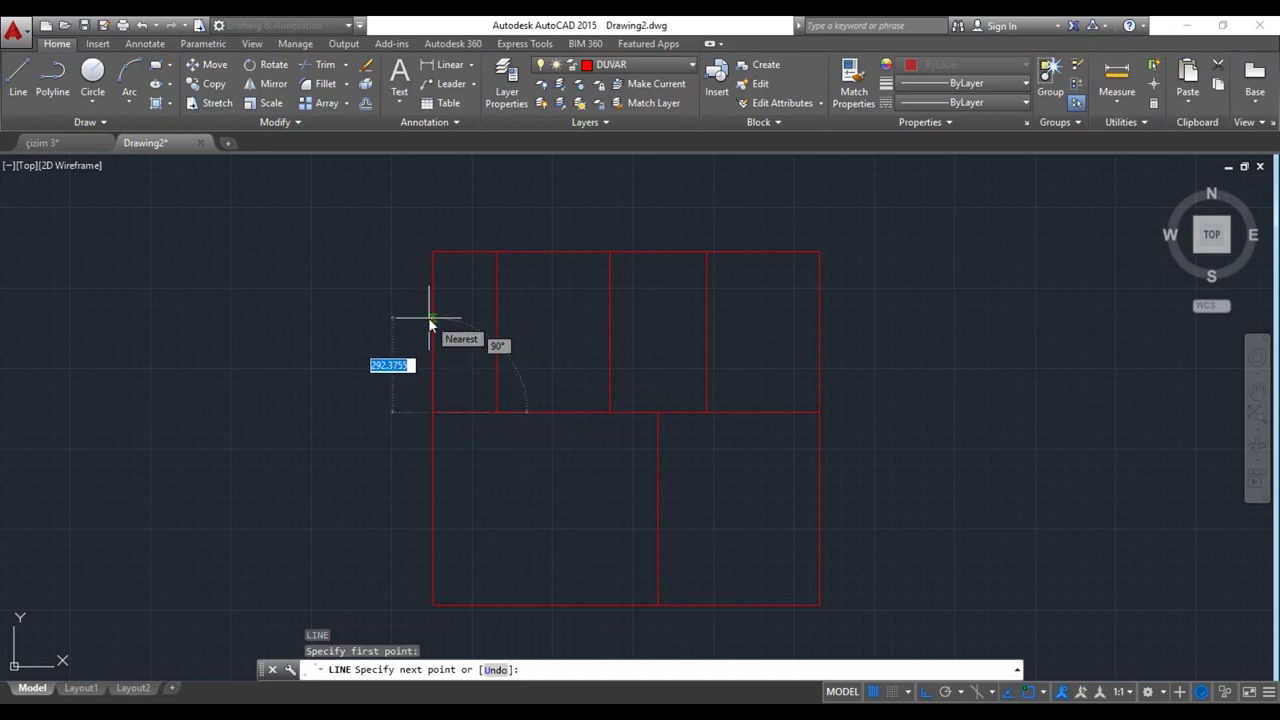
key(Return)
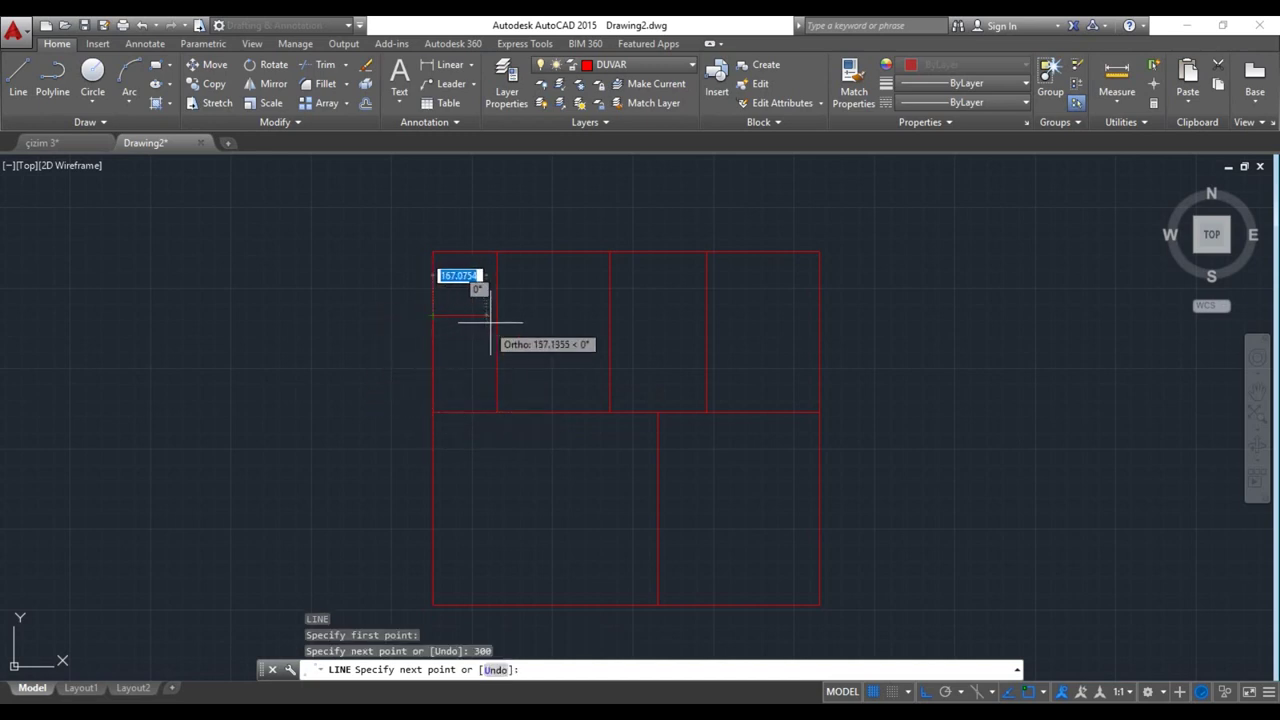
click(497, 315)
key(Return)
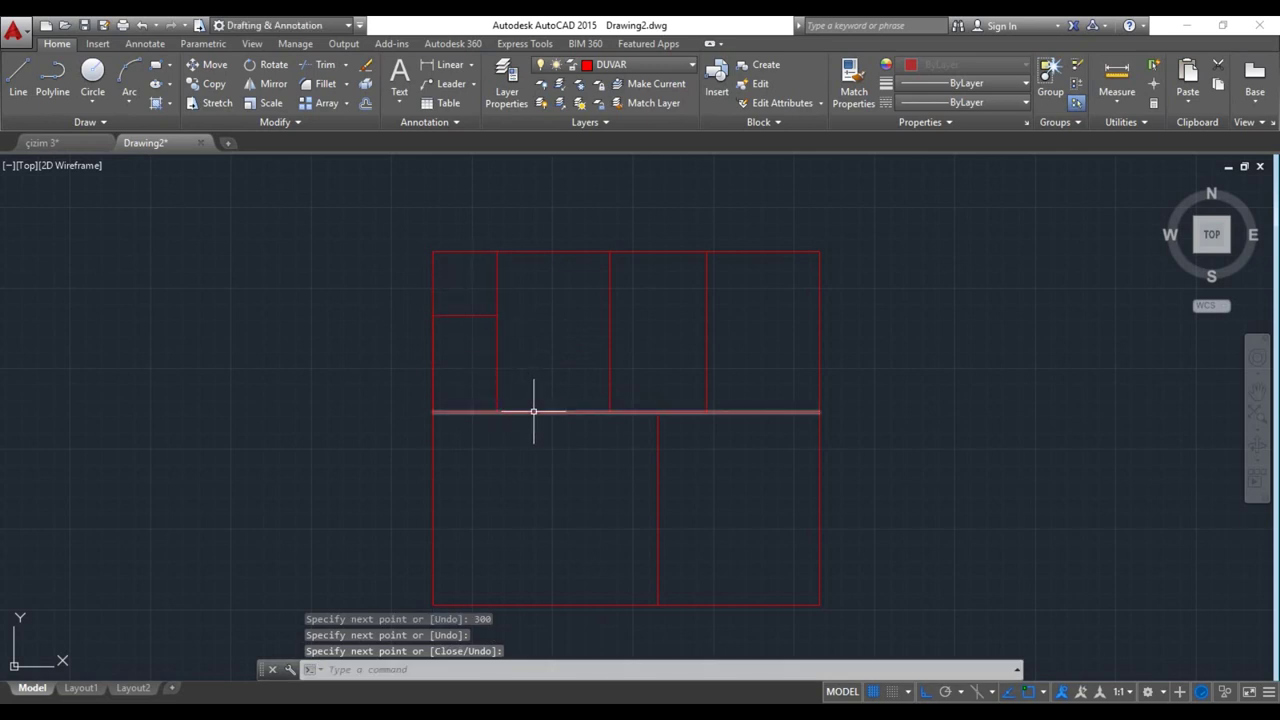
Offset the middle horizontal wall 150 upward to form the corridor band
text(o)
key(Return)
click(520, 367)
text(150)
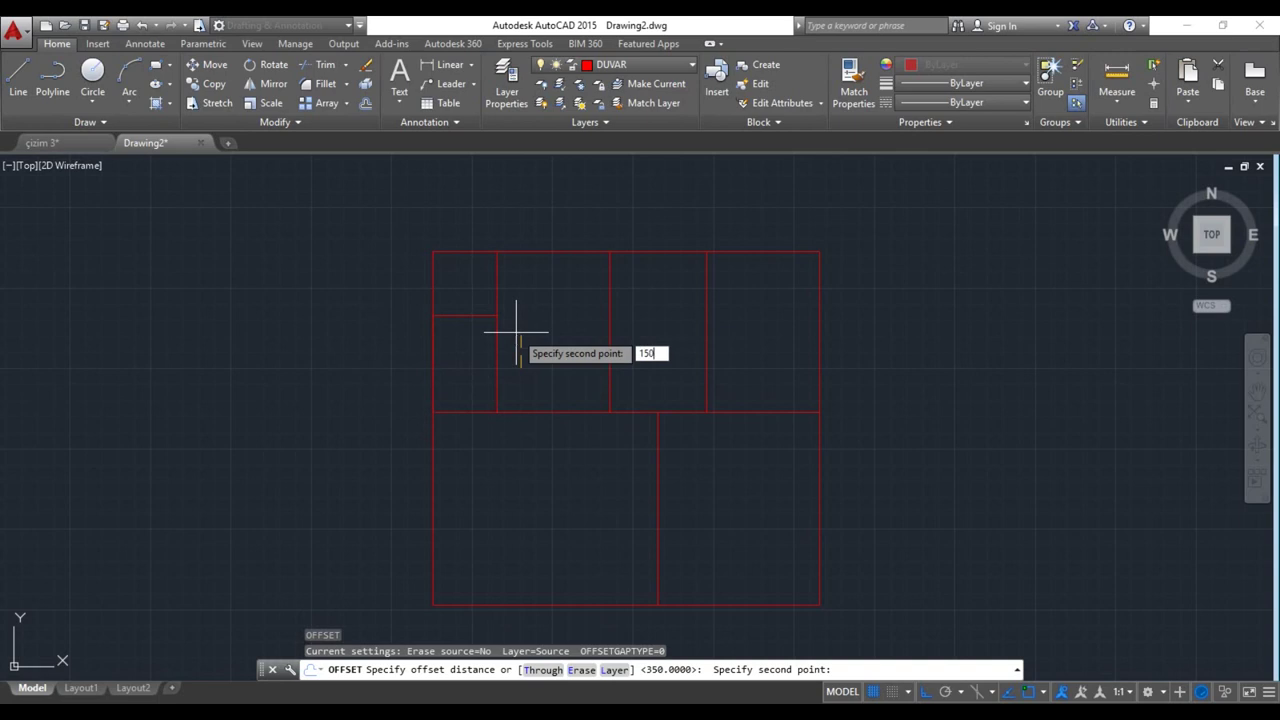
key(Return)
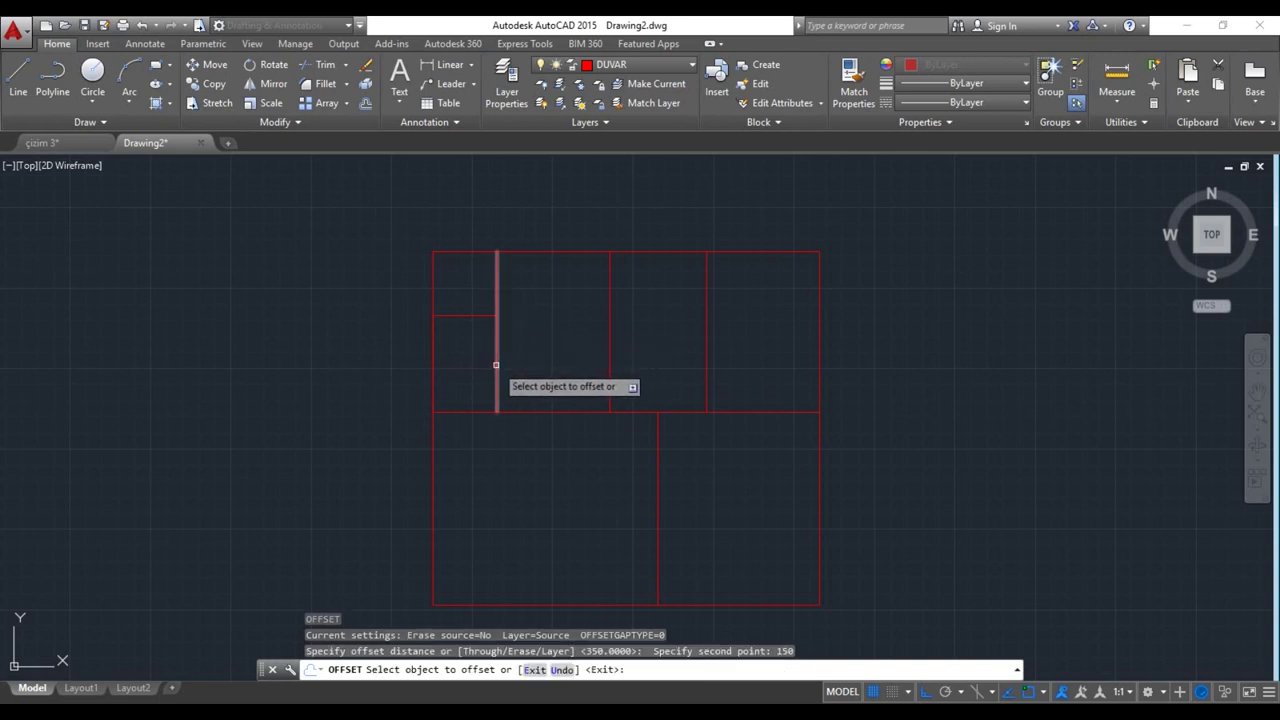
click(526, 411)
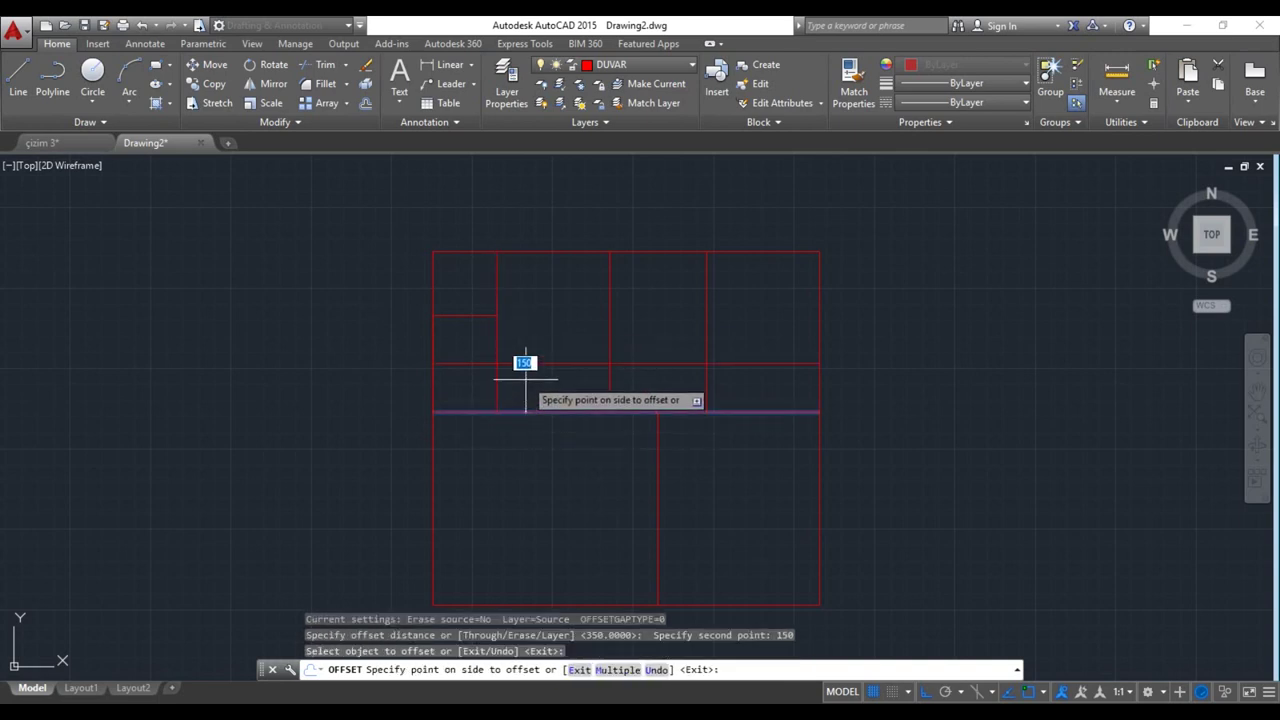
click(524, 383)
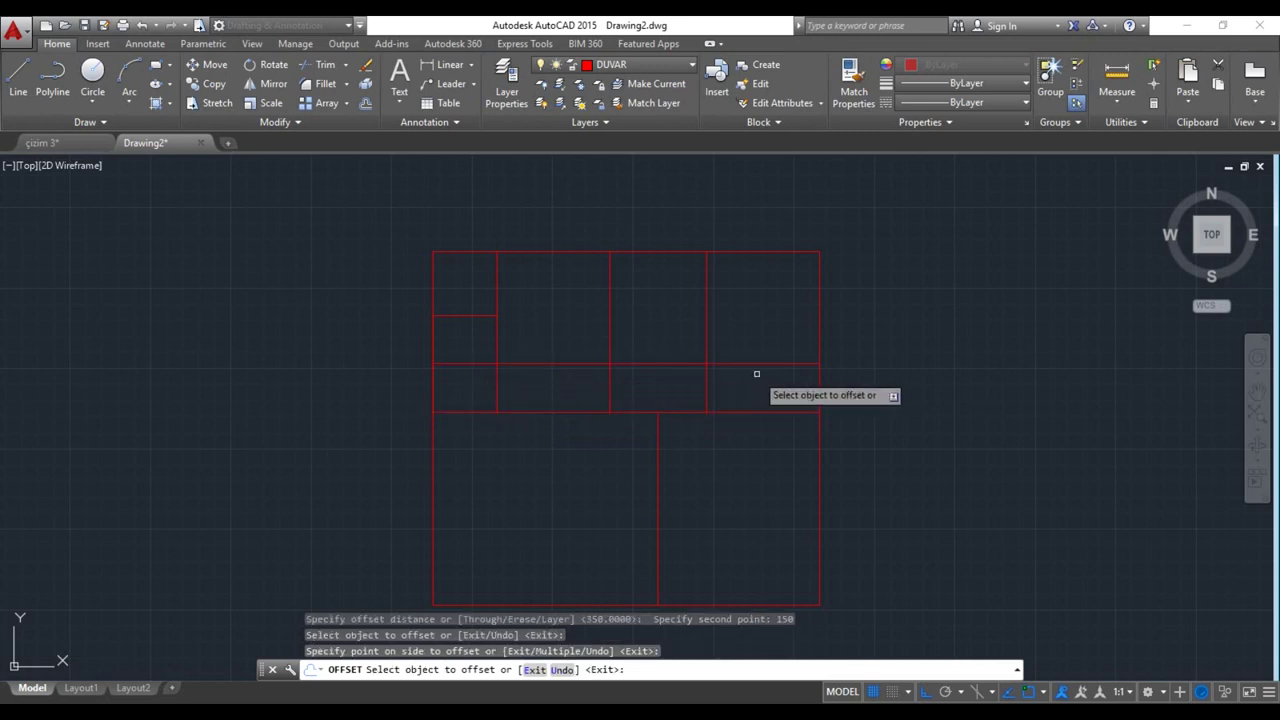
key(Escape)
text(TR)
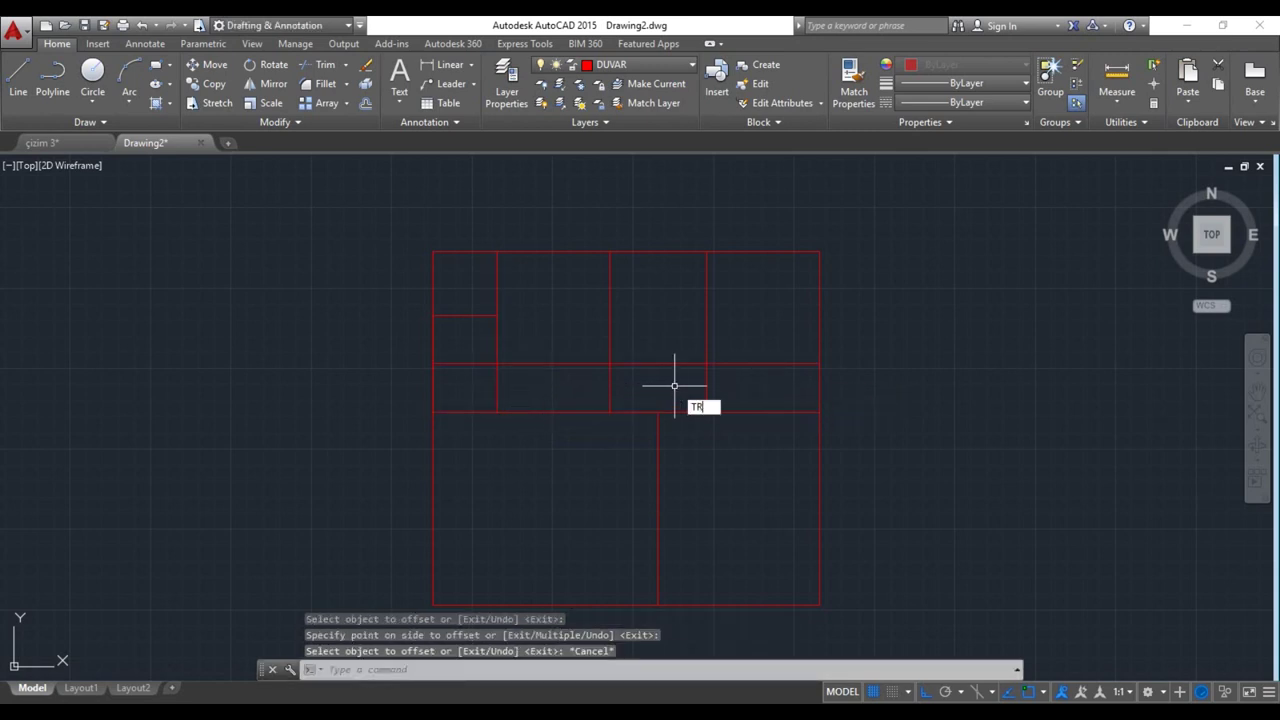
Trim the wall pieces crossing the corridor band
key(Return)
key(Return)
click(739, 381)
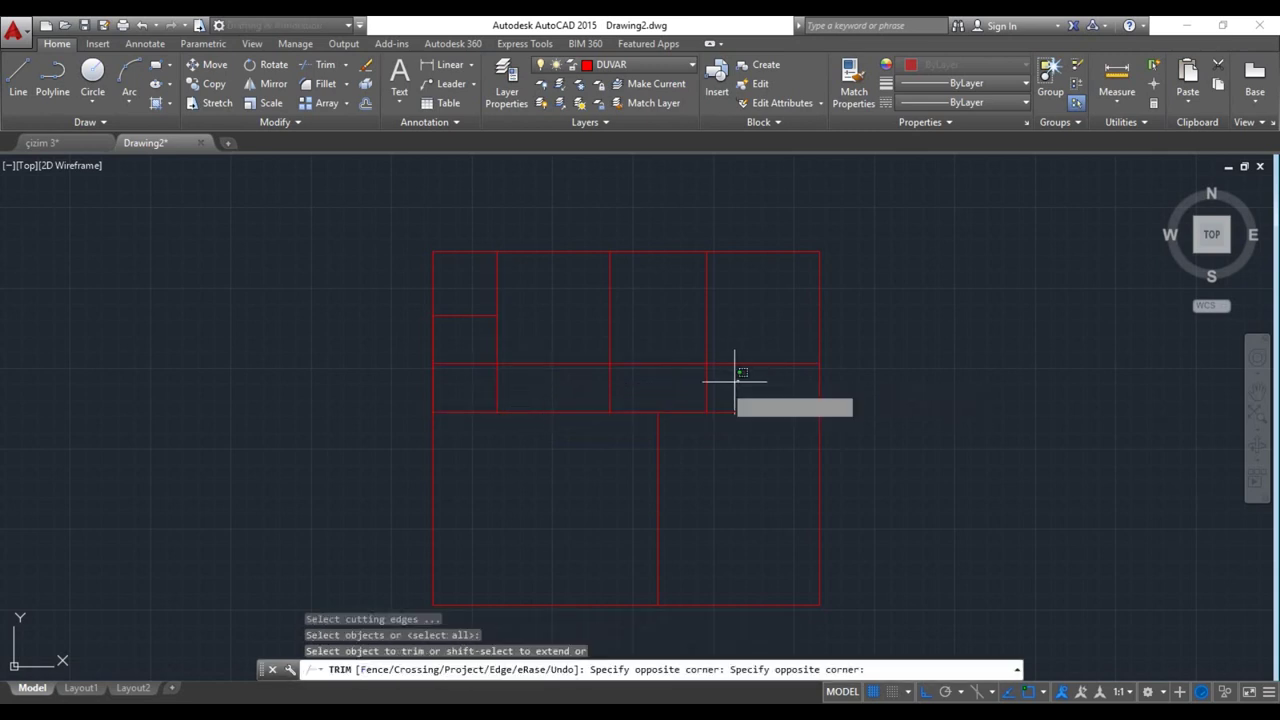
click(467, 405)
click(471, 335)
click(465, 397)
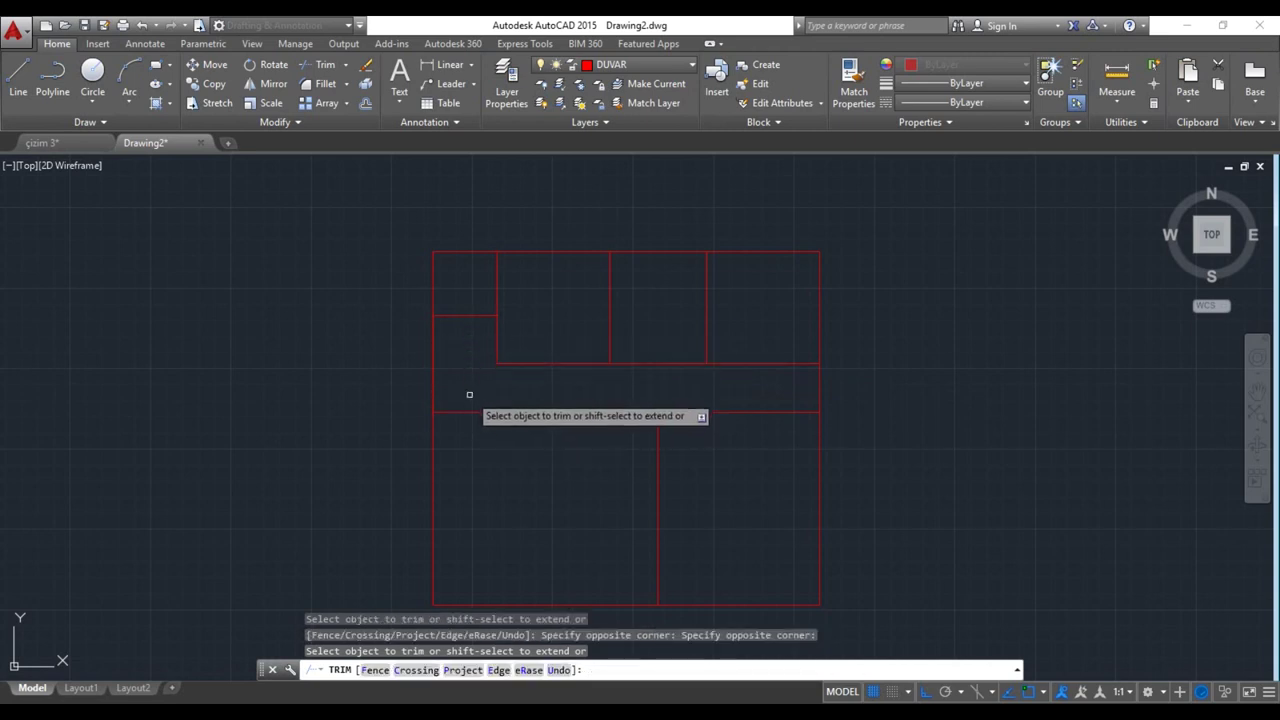
middle_drag(497, 380, 479, 388)
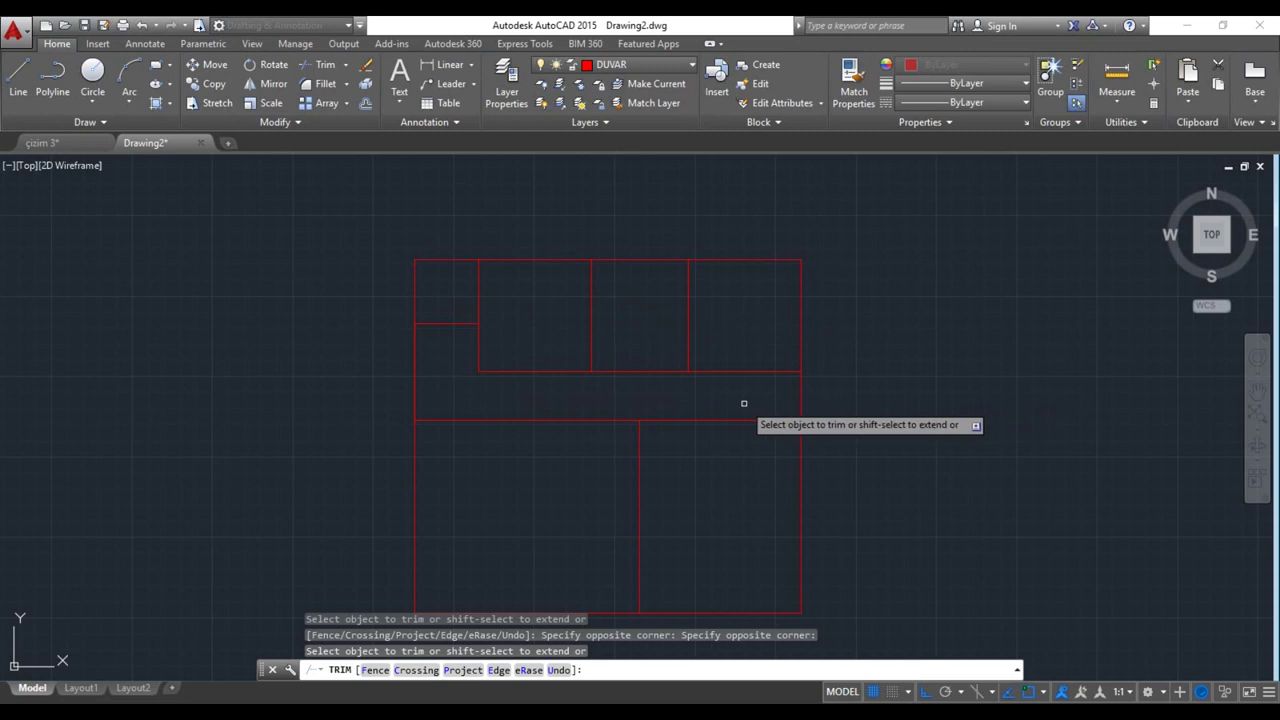
key(Escape)
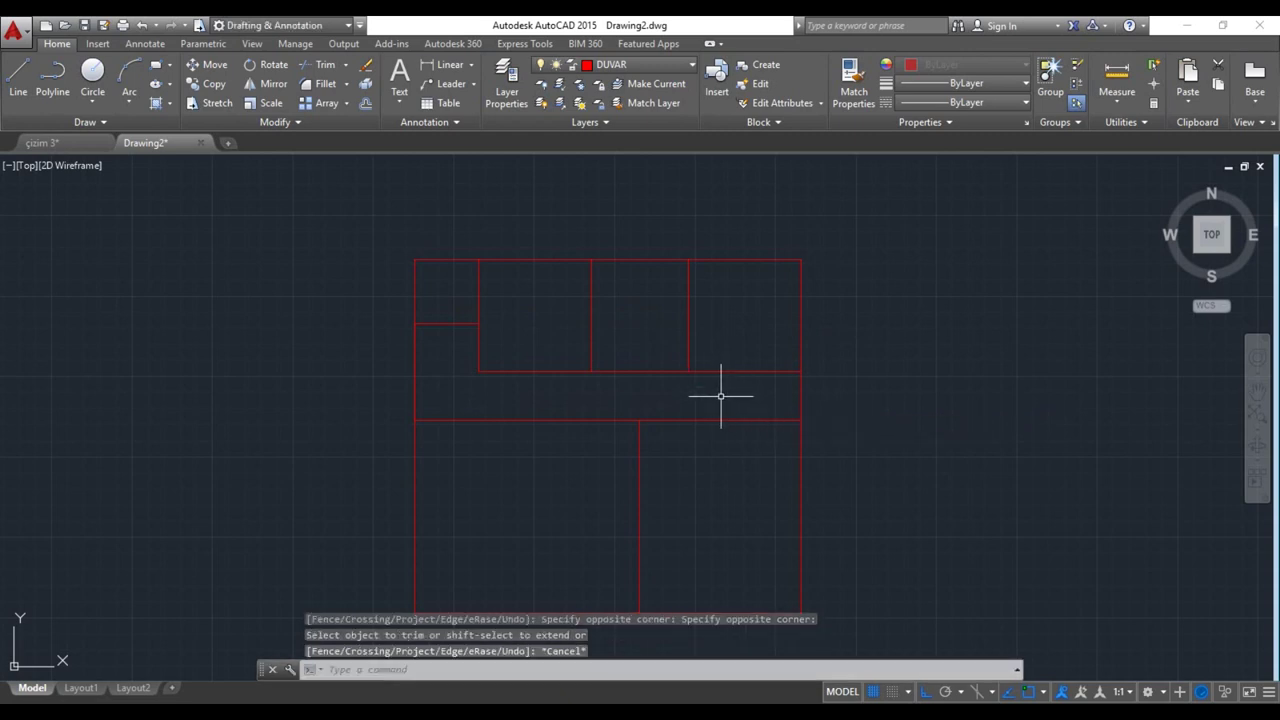
text(L)
Draw a short wall closing the corridor's right end
key(Return)
click(688, 371)
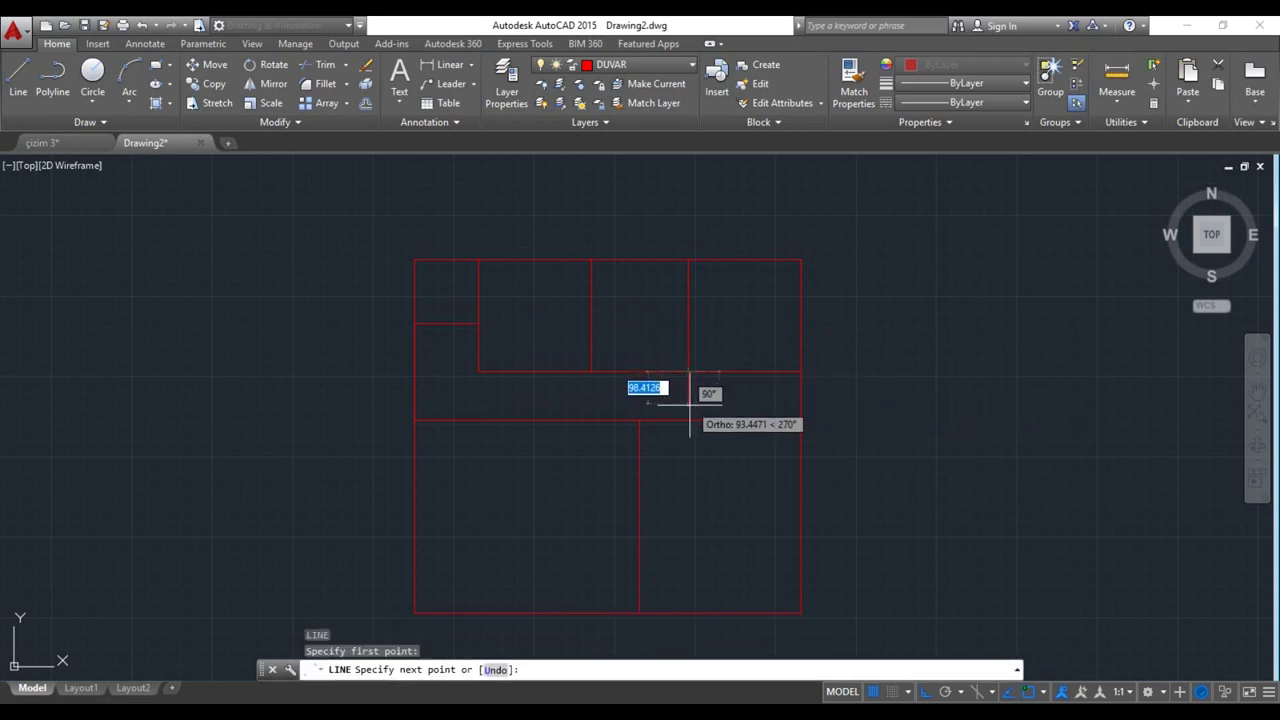
click(688, 420)
key(Return)
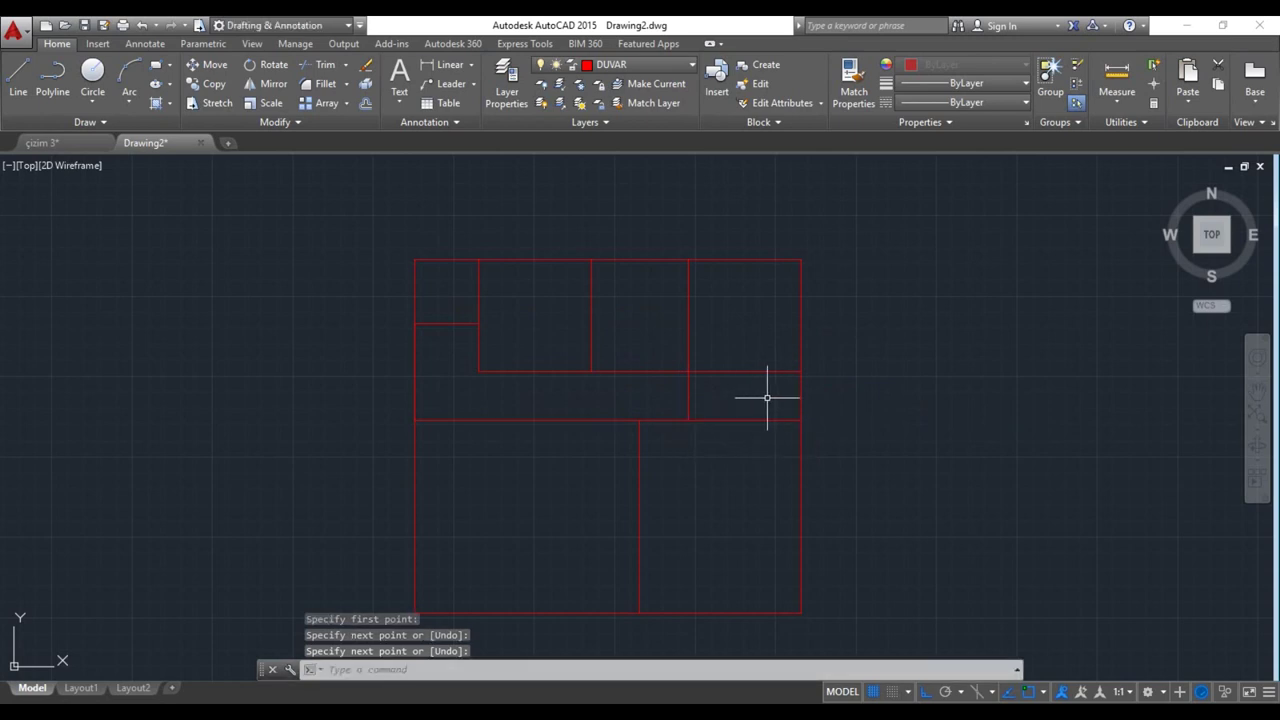
text(TR)
Trim the corridor's upper line right of the new wall and center the plan
key(Return)
key(Return)
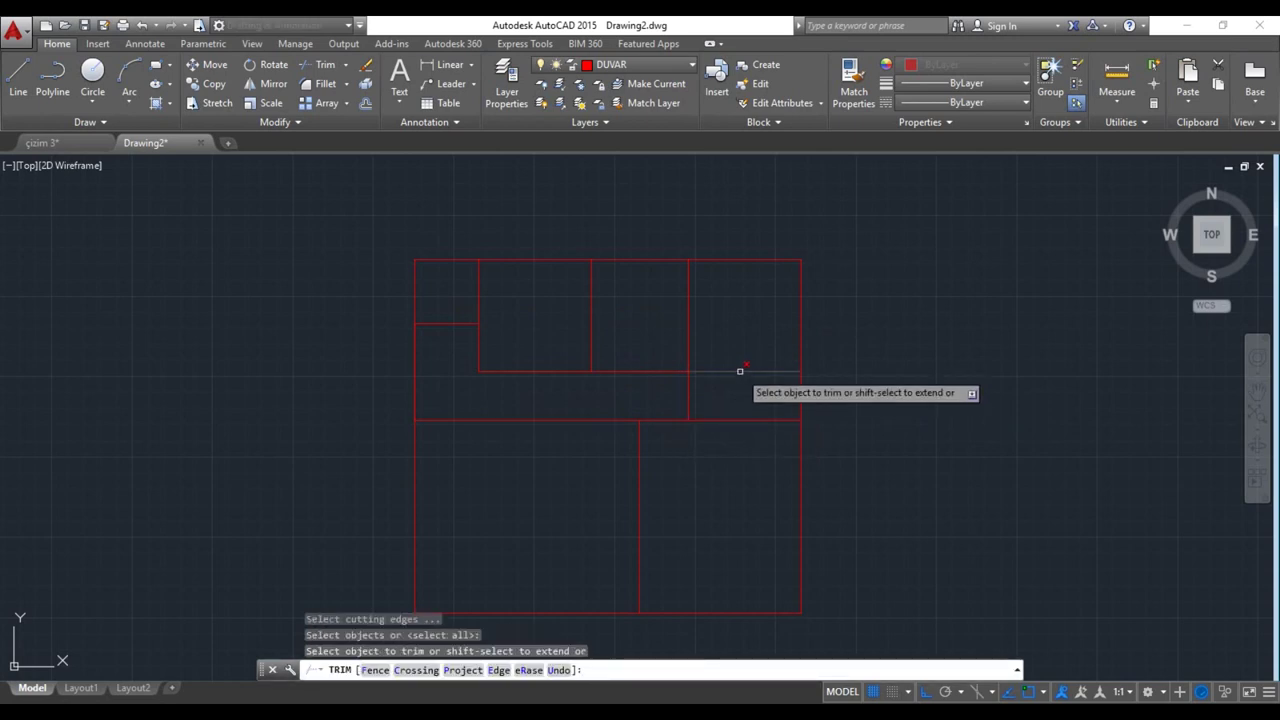
click(740, 371)
scroll(735, 401, down, 2)
middle_drag(751, 420, 780, 437)
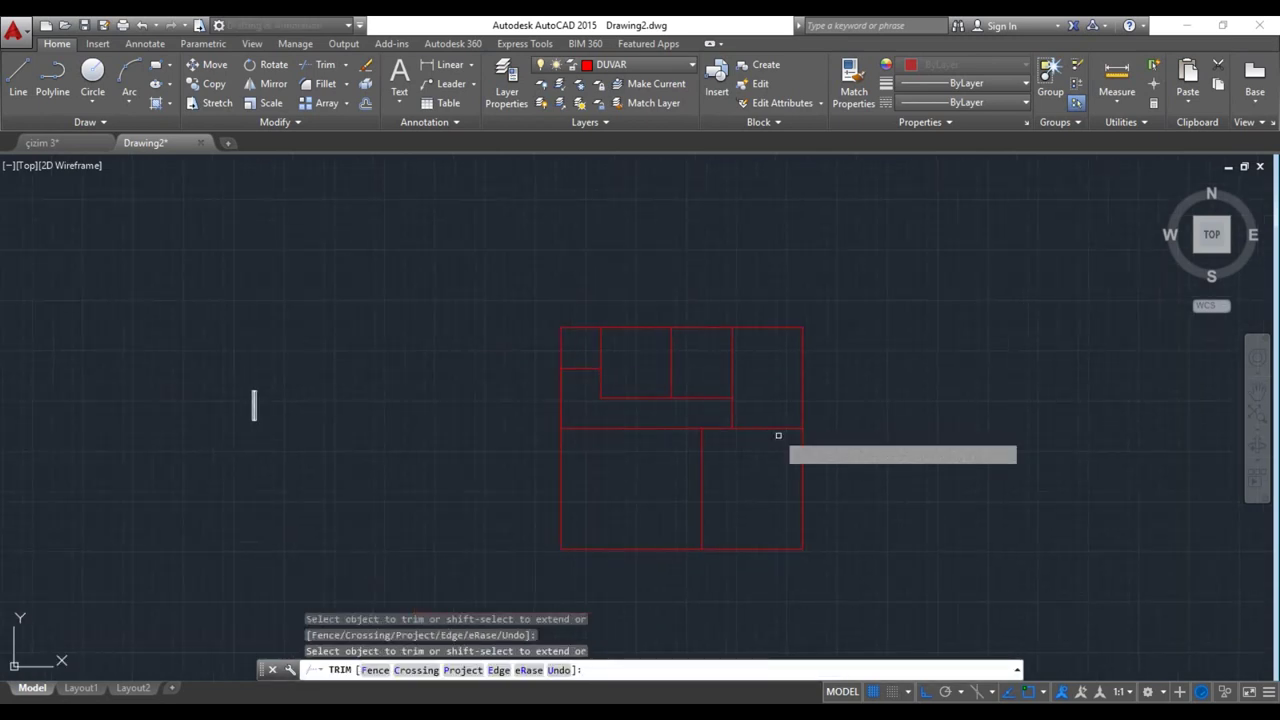
key(Escape)
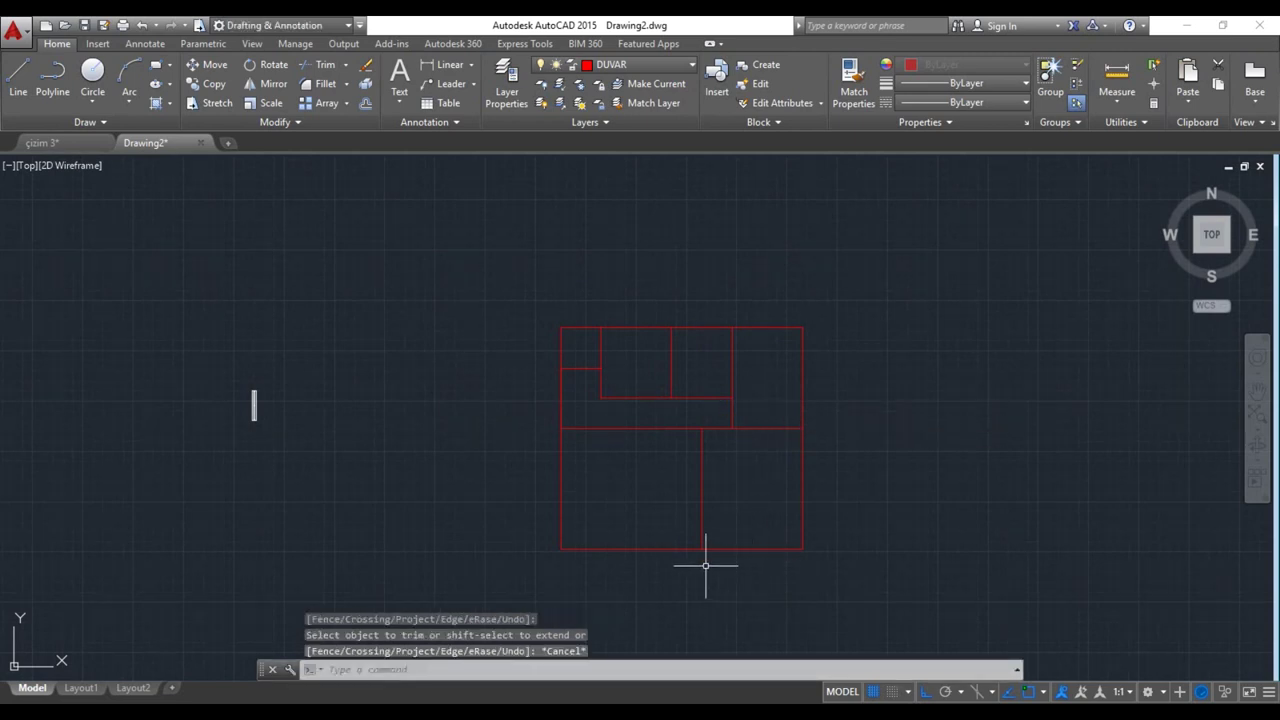
scroll(655, 501, up, 2)
middle_drag(663, 506, 542, 522)
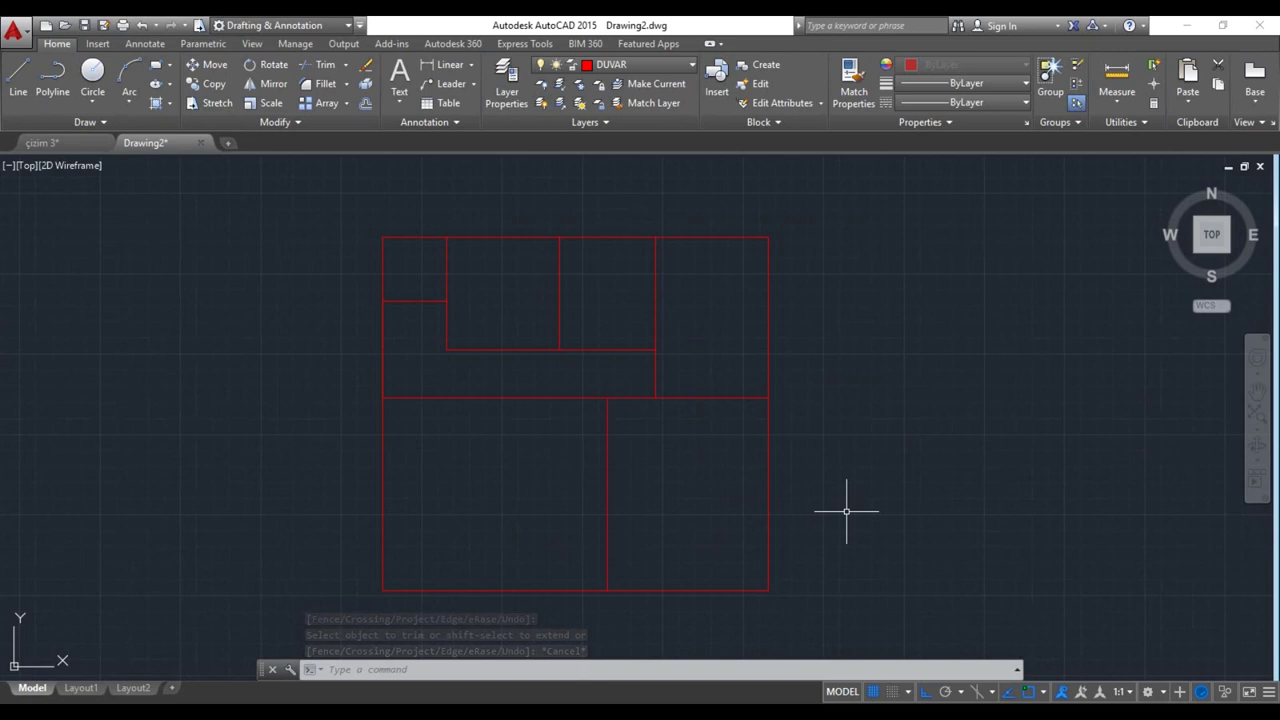
text(O)
Offset the bottom, right, top and left outer walls 20 units inward
key(Return)
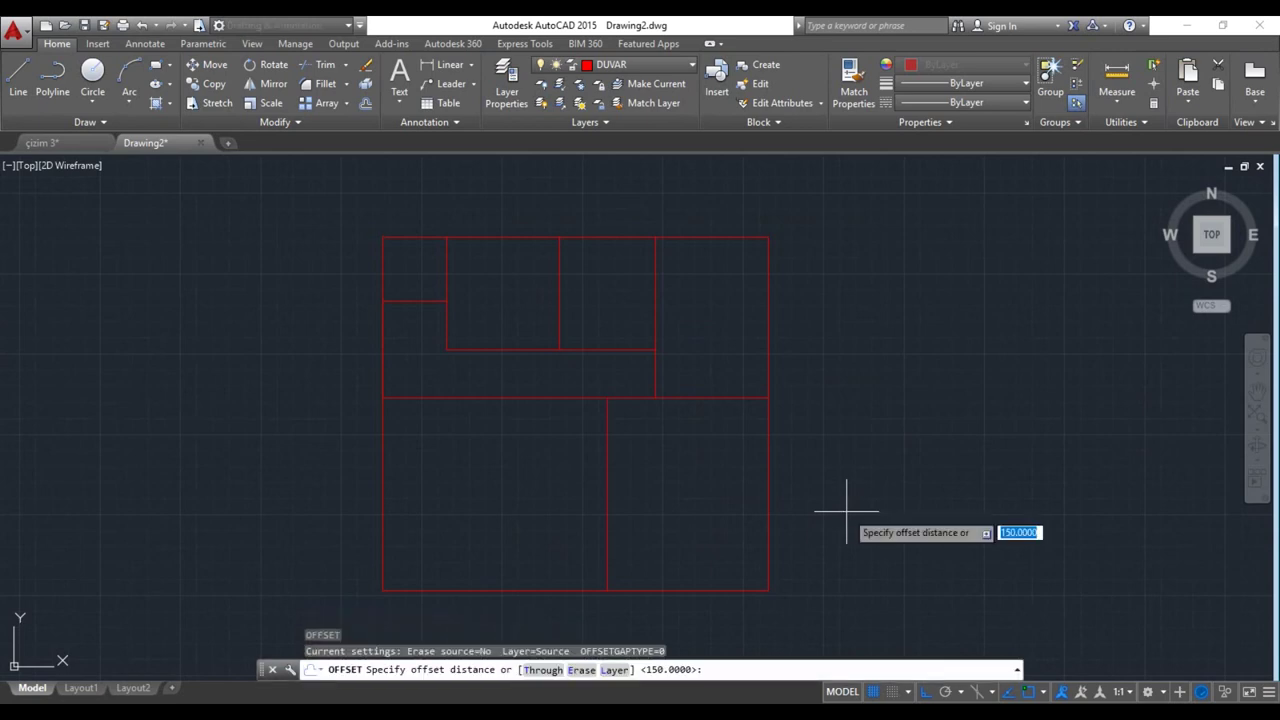
key(Return)
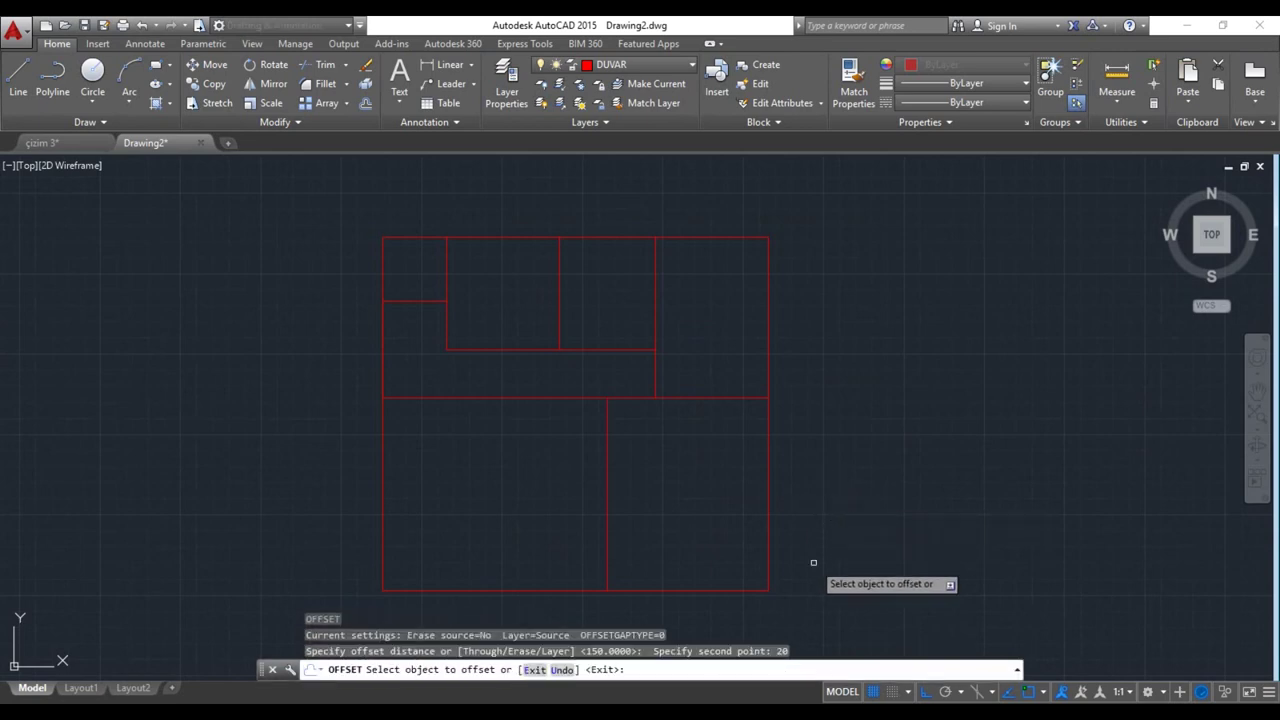
click(691, 591)
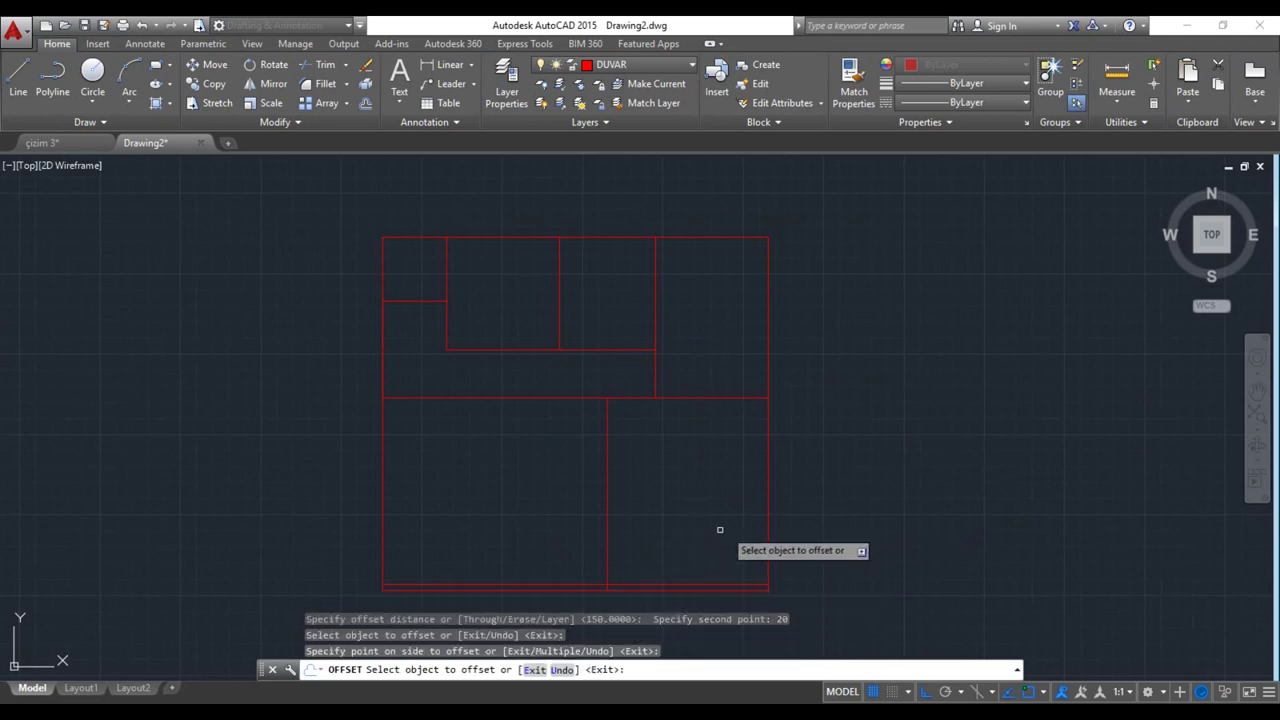
click(767, 531)
click(757, 534)
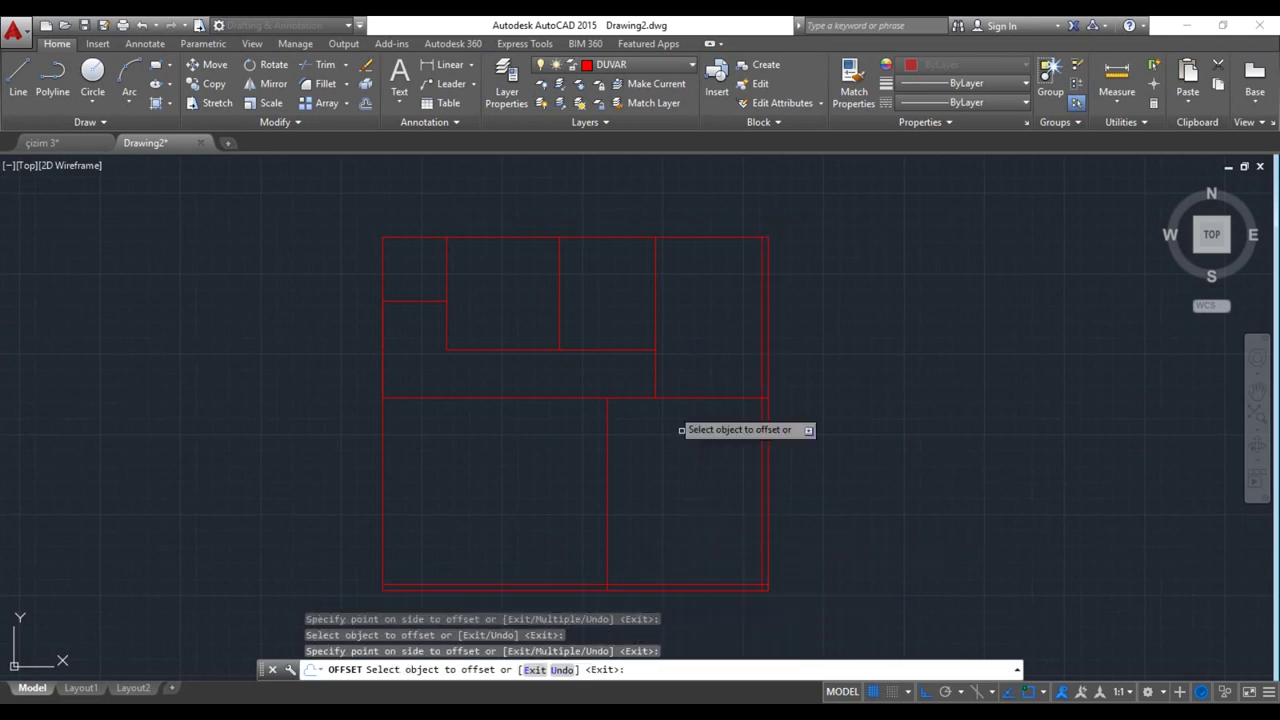
click(680, 239)
click(590, 290)
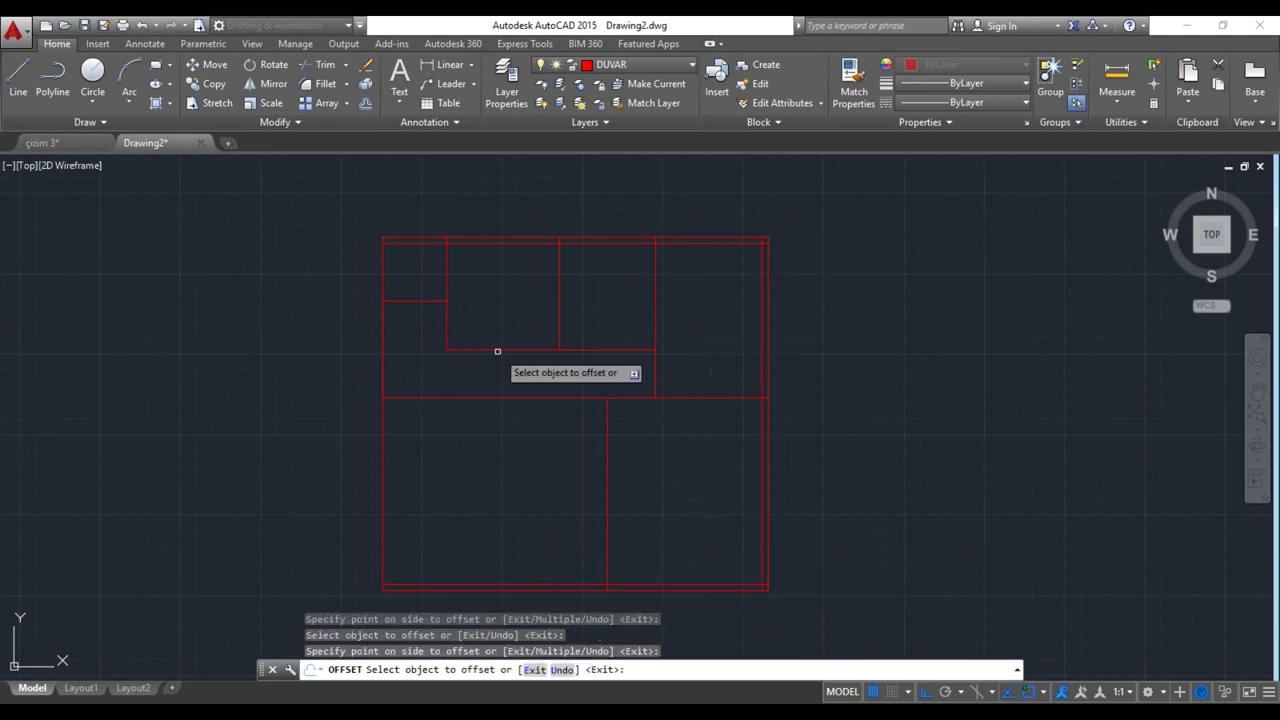
click(383, 363)
click(412, 324)
click(383, 275)
click(418, 305)
key(Escape)
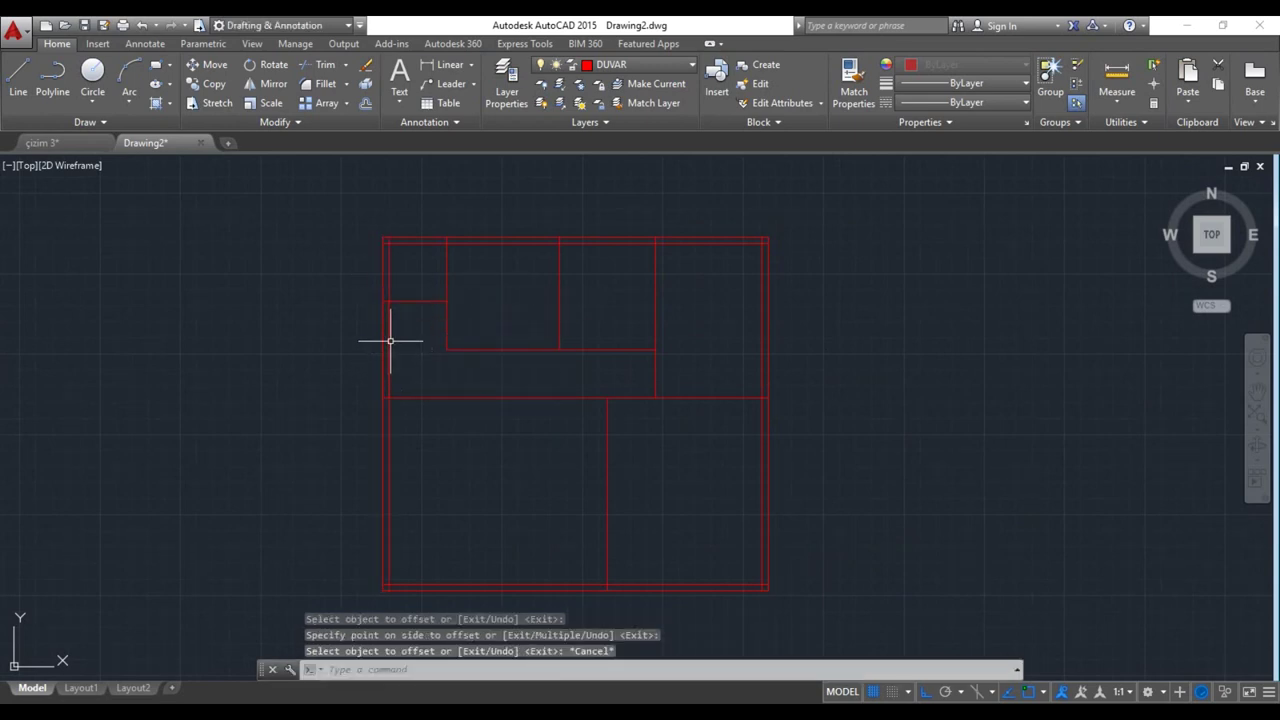
Delete the two short leftover wall lines on the left side
click(388, 337)
key(Delete)
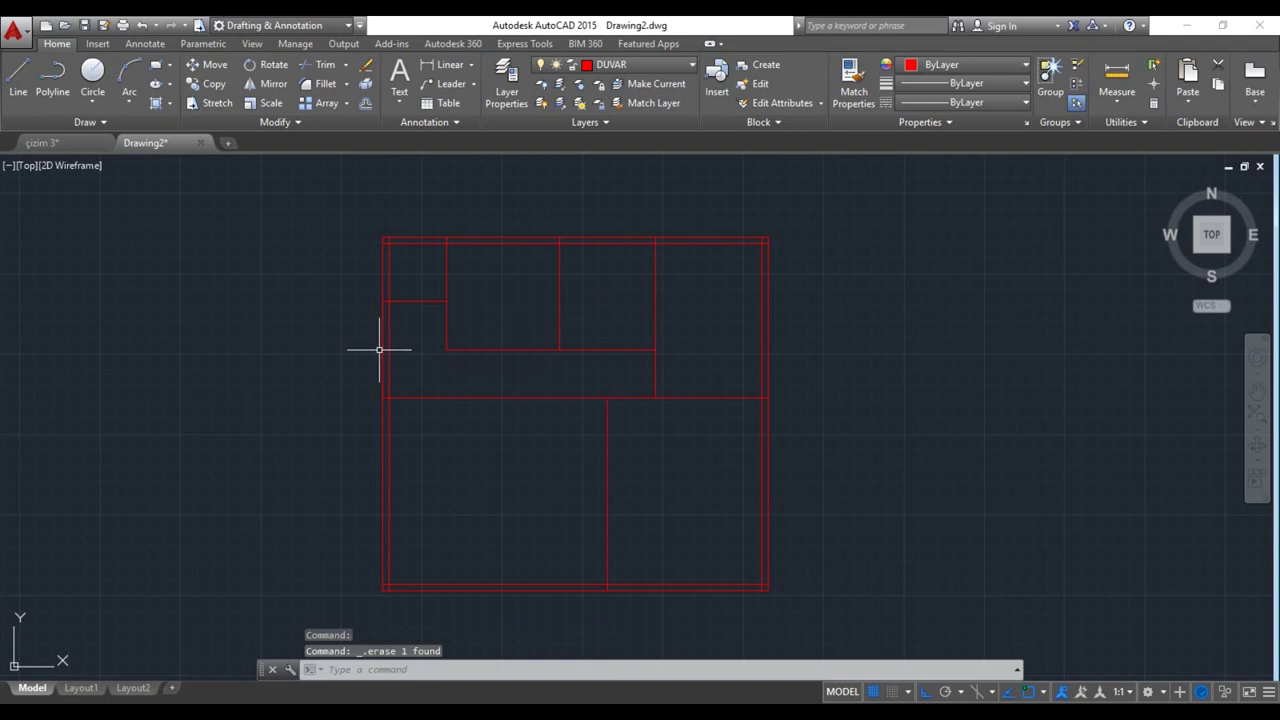
click(382, 351)
key(Delete)
middle_drag(485, 455, 456, 437)
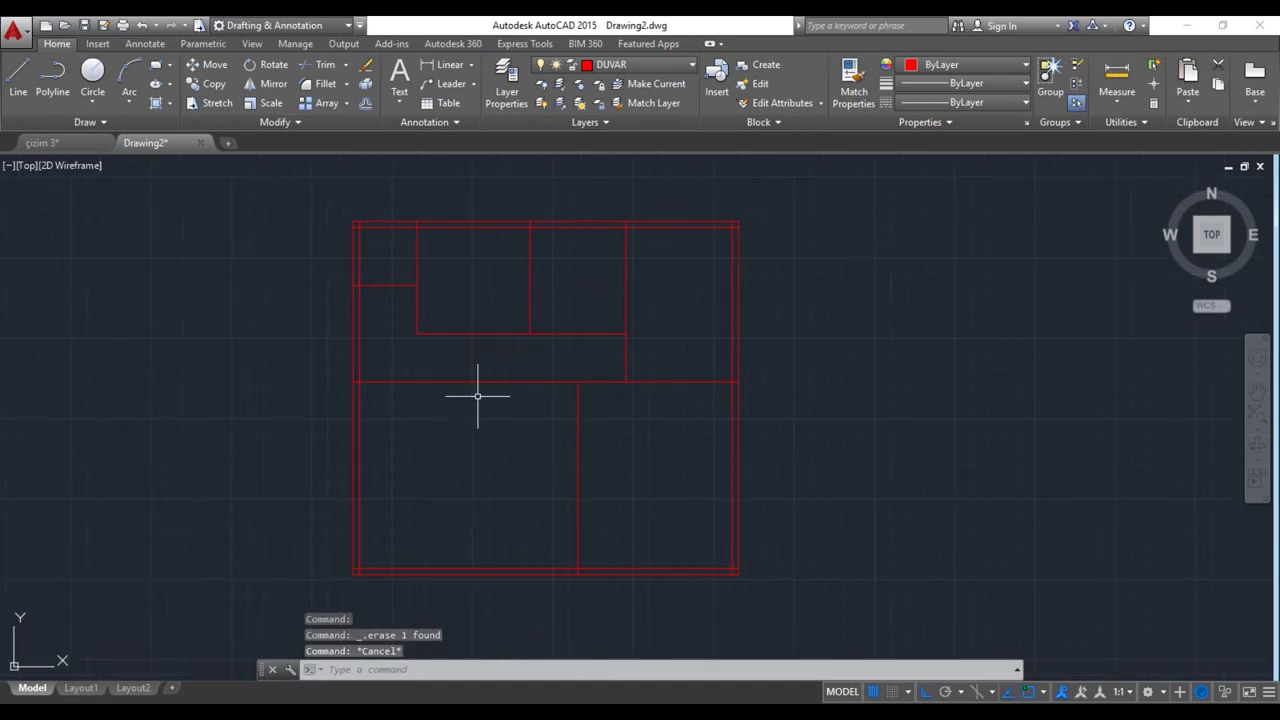
text(O)
key(Return)
click(458, 419)
Double the central vertical and horizontal interior walls with a 10-unit offset
text(10)
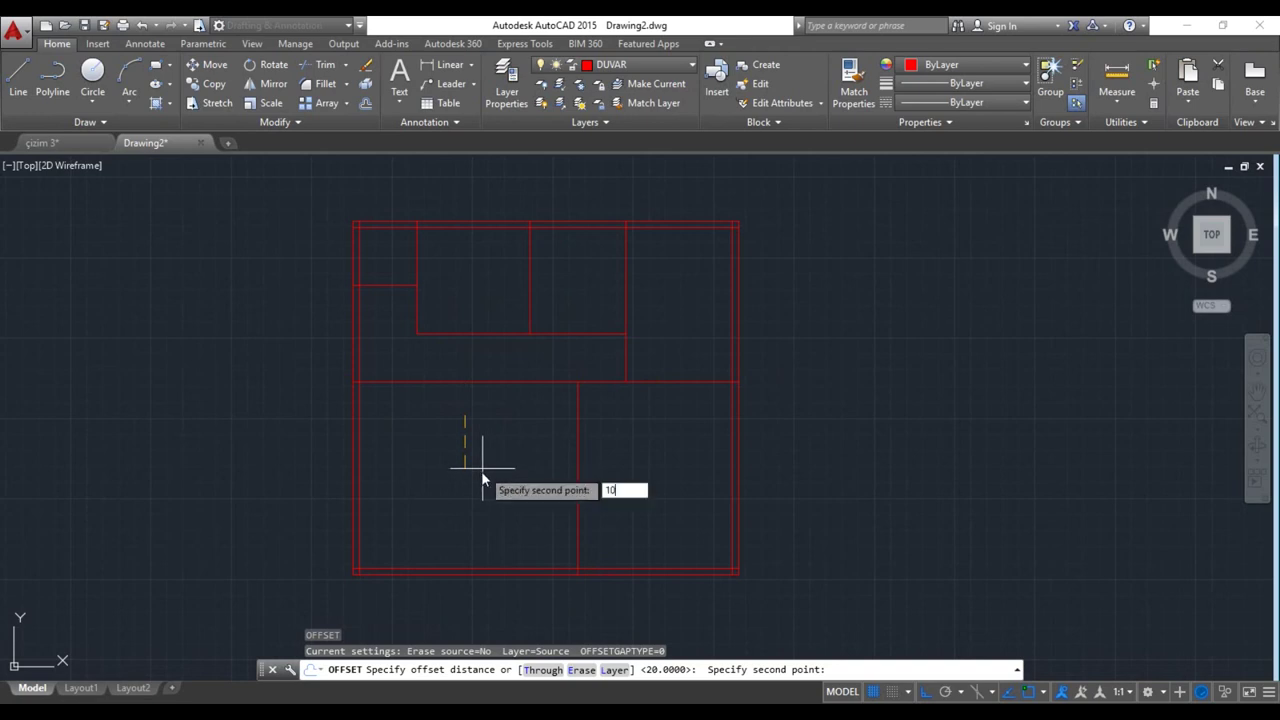
key(Return)
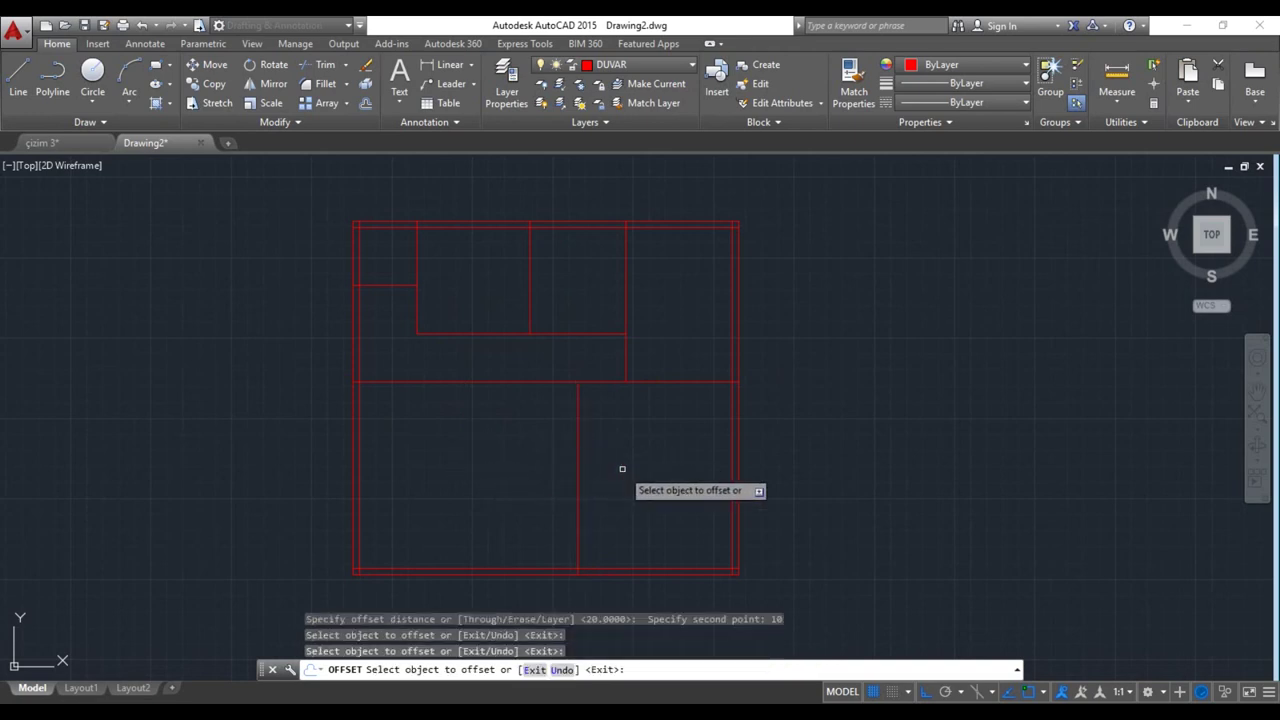
click(581, 455)
click(623, 400)
click(651, 381)
click(648, 413)
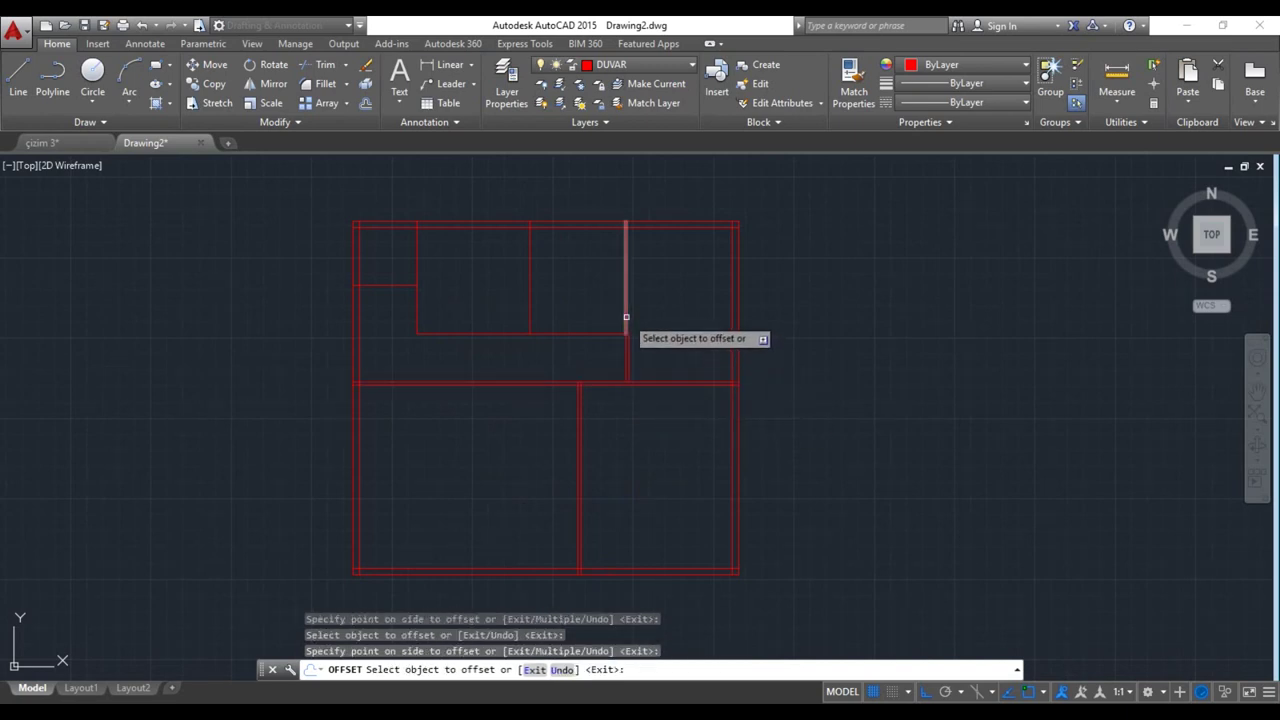
Double the upper-room partitions and the short upper-left wall at 10 units
click(627, 317)
click(608, 334)
click(524, 311)
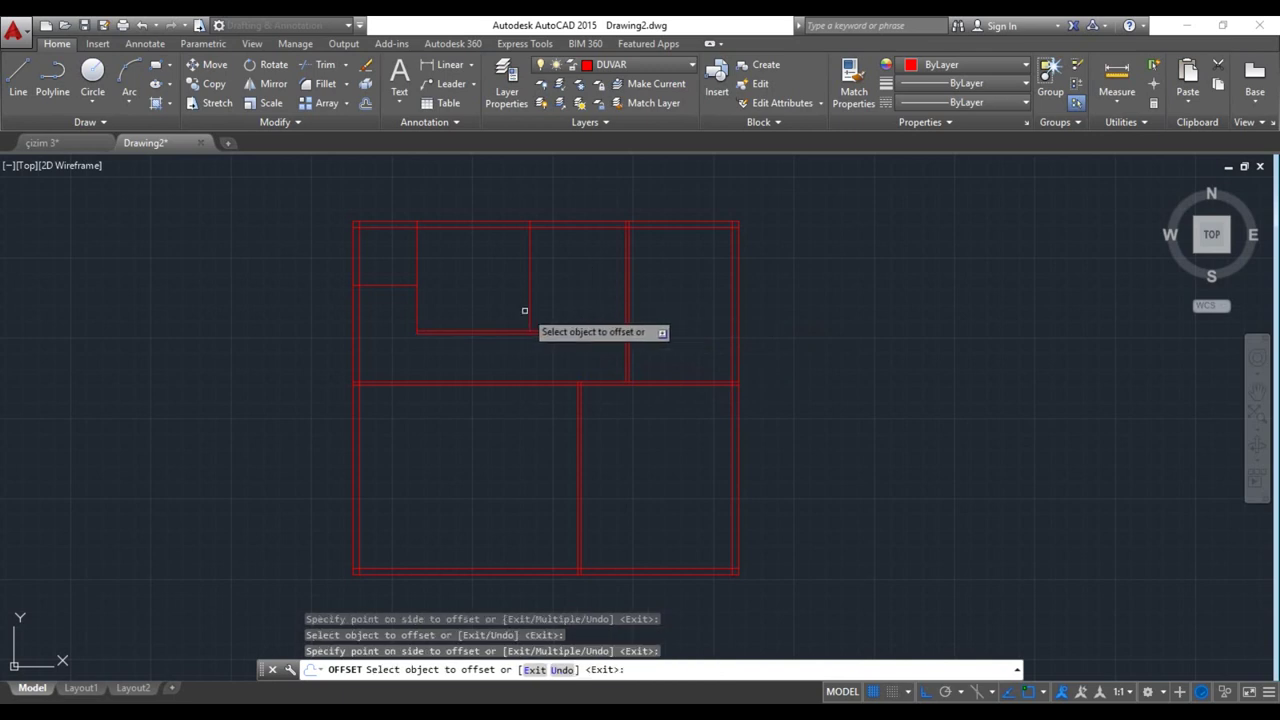
click(417, 303)
click(460, 309)
click(397, 285)
click(400, 276)
key(Escape)
Trim the overlapping double wall lines at the upper-left wall corner
scroll(360, 295, up, 5)
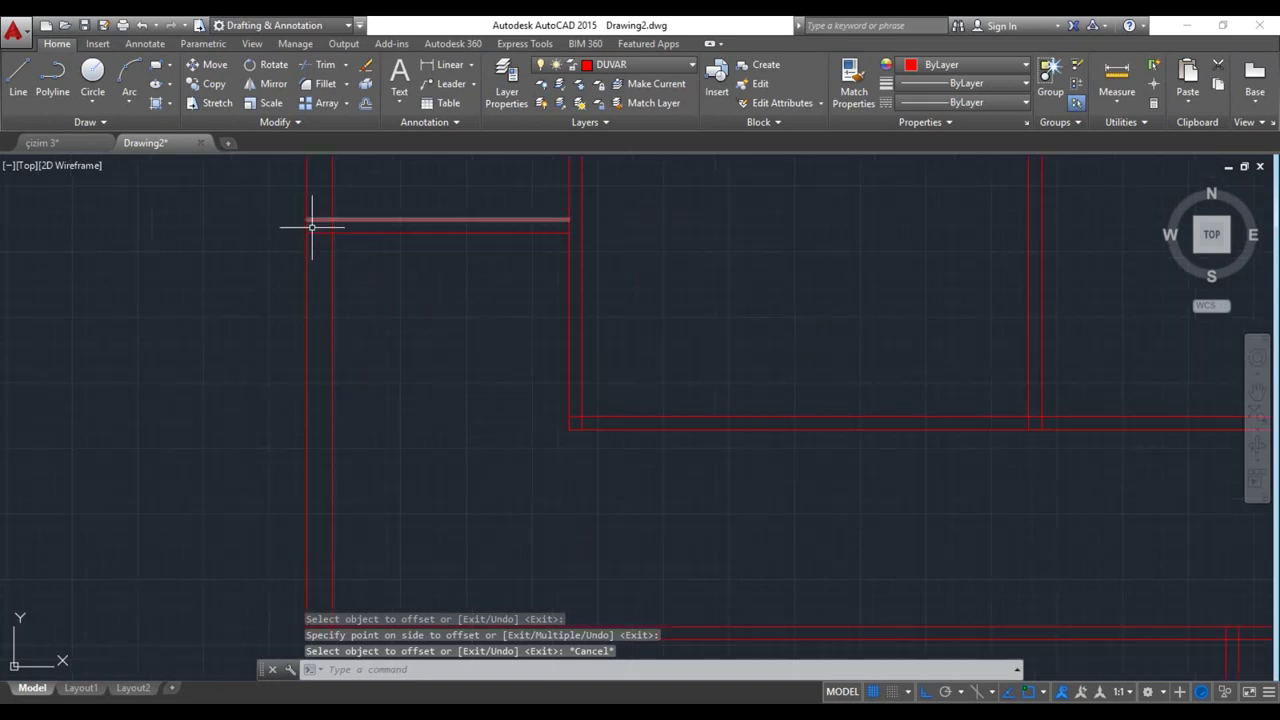
middle_drag(310, 232, 345, 399)
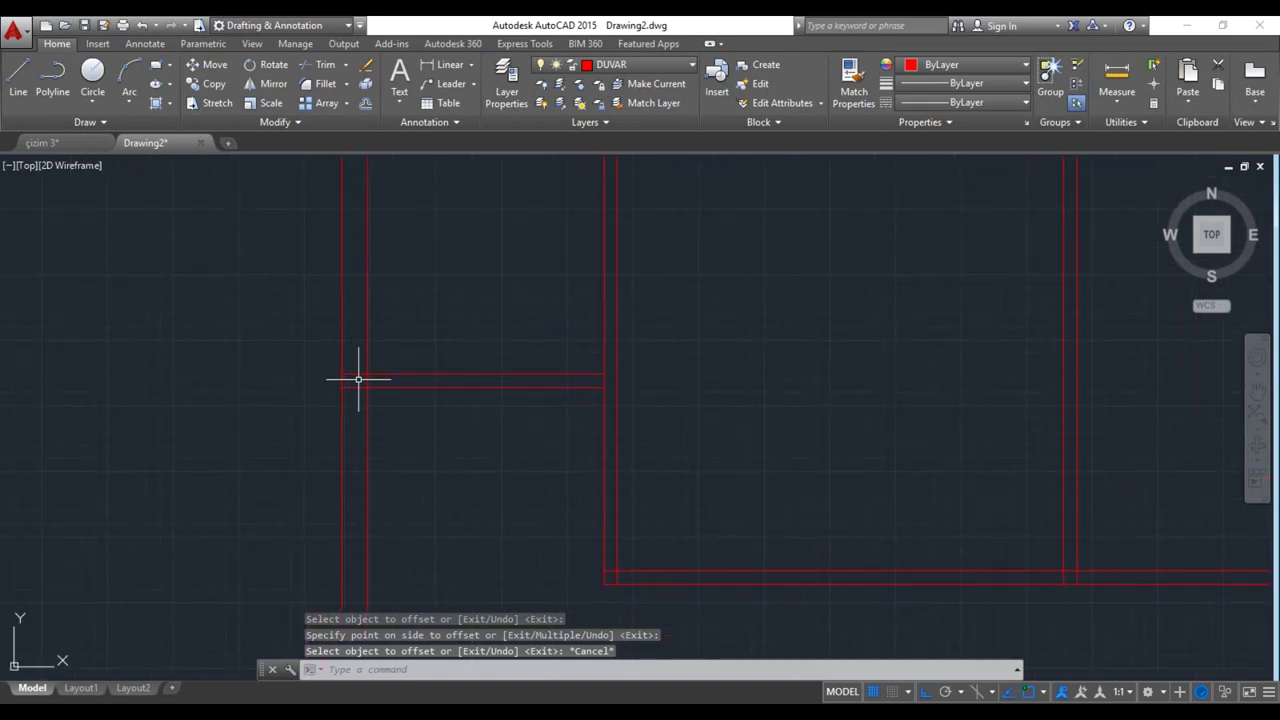
text(TR)
key(Return)
key(Return)
drag(356, 353, 340, 400)
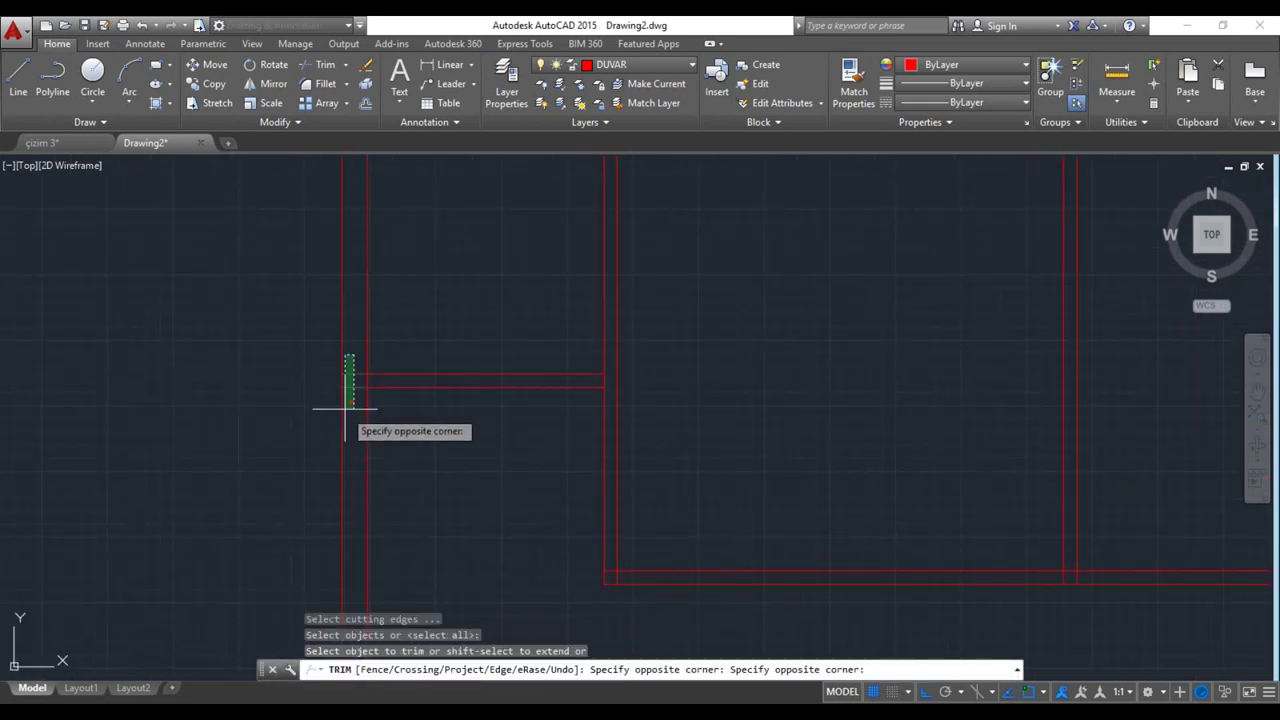
click(366, 381)
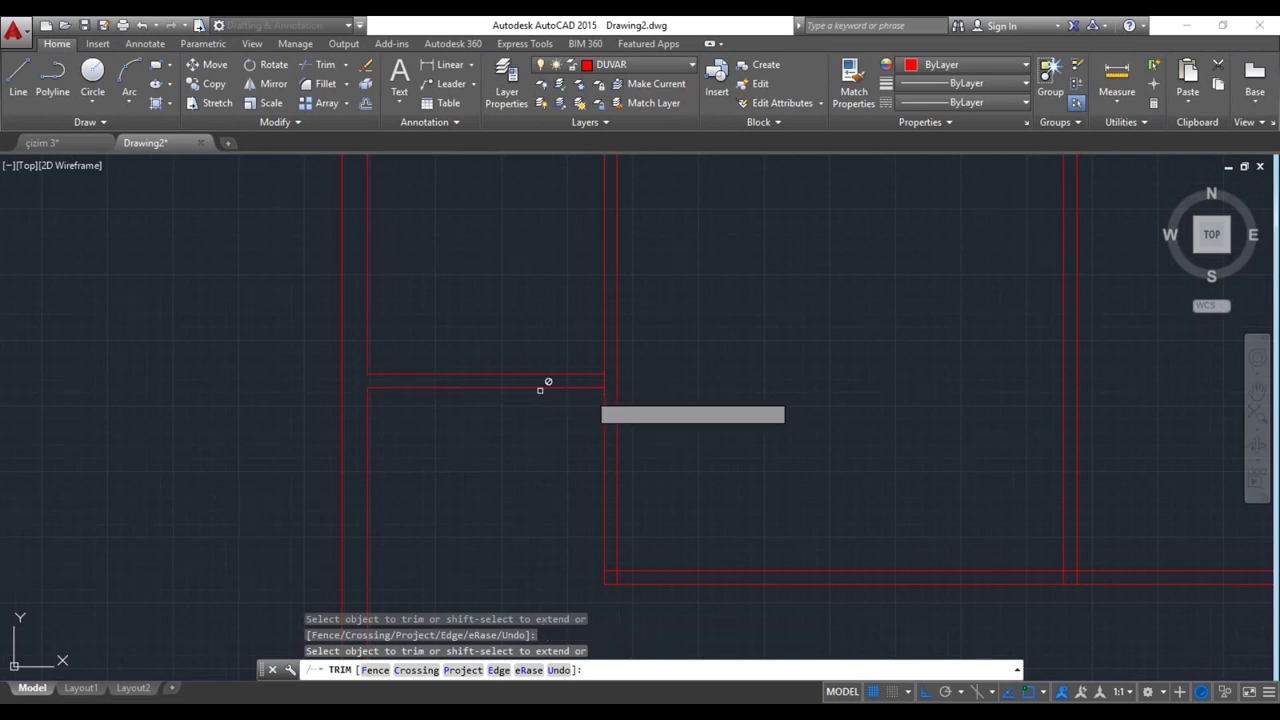
click(604, 380)
scroll(638, 594, up, 5)
drag(614, 551, 557, 580)
drag(549, 503, 540, 539)
Trim the segments crossing between the horizontal walls and the overhang at their right end
scroll(541, 530, down, 3)
scroll(590, 560, down, 1)
scroll(819, 398, up, 5)
mouse_move(819, 398)
mouse_down()
mouse_move(114, 400)
mouse_move(101, 461)
mouse_up()
scroll(101, 461, down, 3)
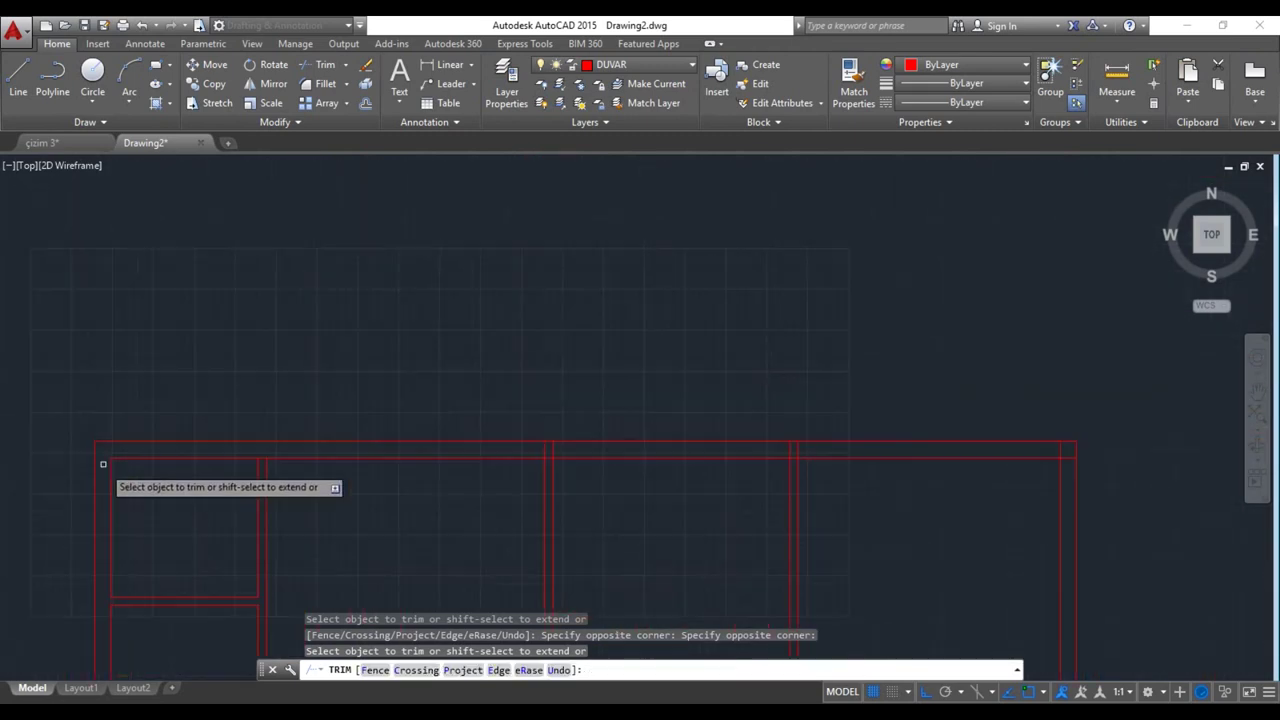
scroll(706, 451, up, 3)
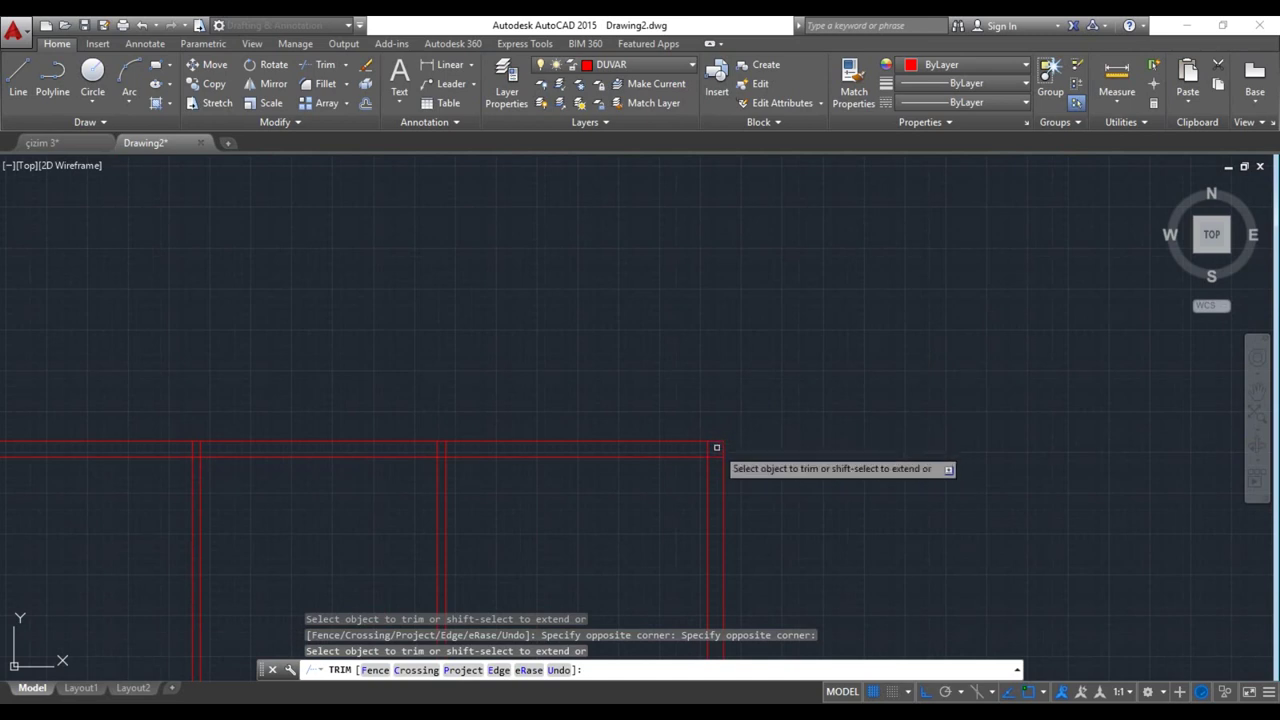
click(718, 447)
click(105, 453)
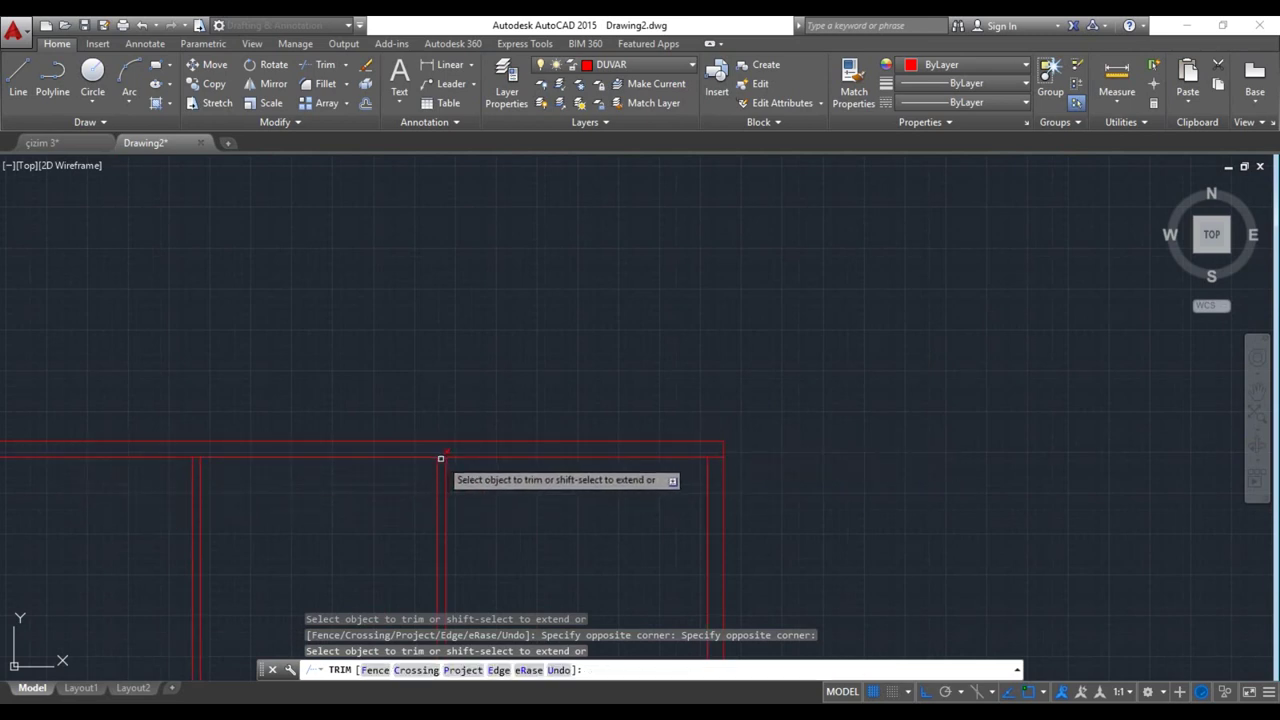
click(717, 457)
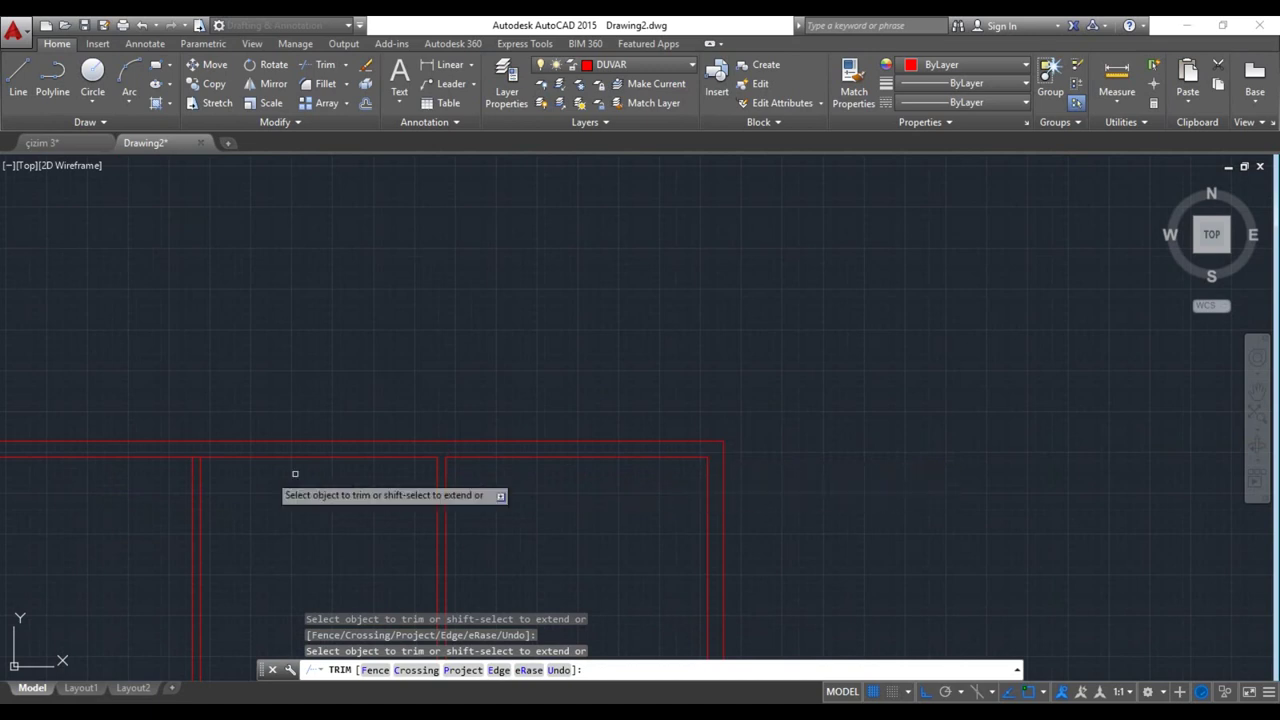
Clean up the junction between the two vertical walls
scroll(196, 452, up, 4)
scroll(459, 472, down, 1)
scroll(512, 504, down, 1)
scroll(472, 381, down, 1)
scroll(546, 493, down, 1)
scroll(525, 482, up, 8)
scroll(490, 538, down, 2)
scroll(306, 543, down, 1)
scroll(591, 486, up, 1)
scroll(650, 491, up, 2)
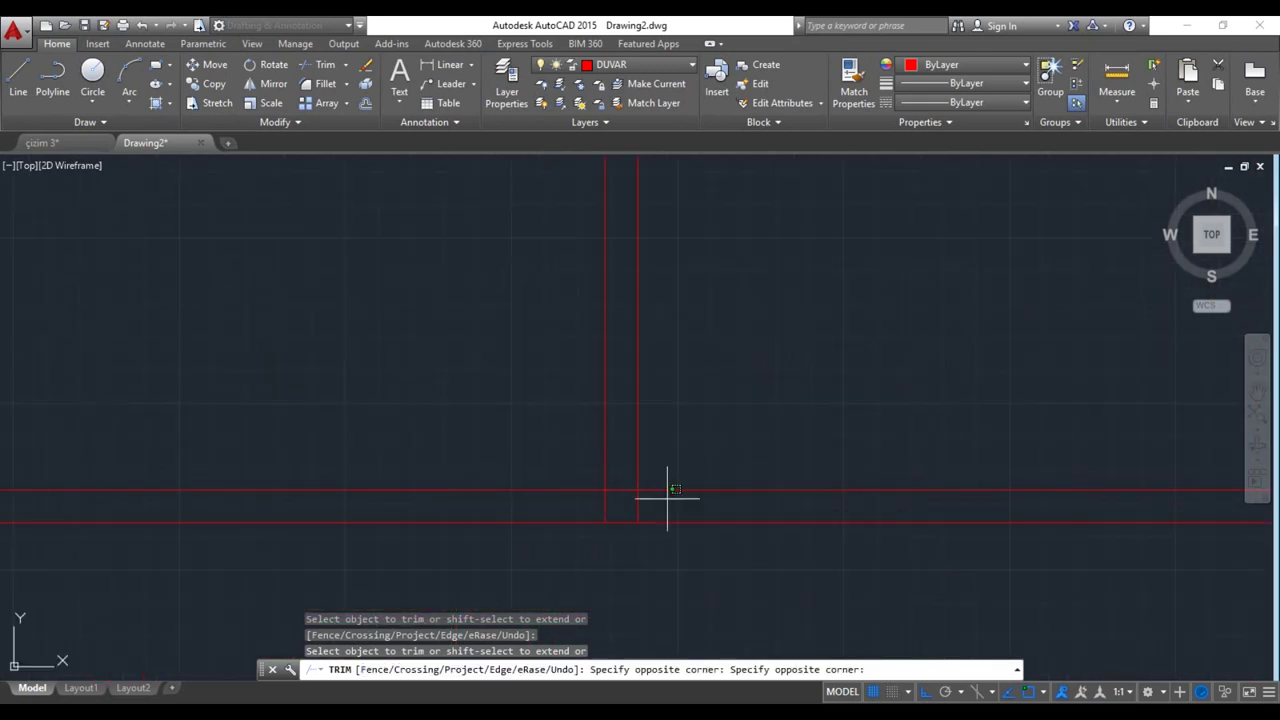
drag(669, 500, 600, 482)
click(622, 470)
click(616, 510)
Trim the next wall corner and the wall ends at the adjacent junction
scroll(443, 437, down, 5)
scroll(560, 530, up, 1)
middle_drag(560, 530, 636, 497)
scroll(560, 450, up, 1)
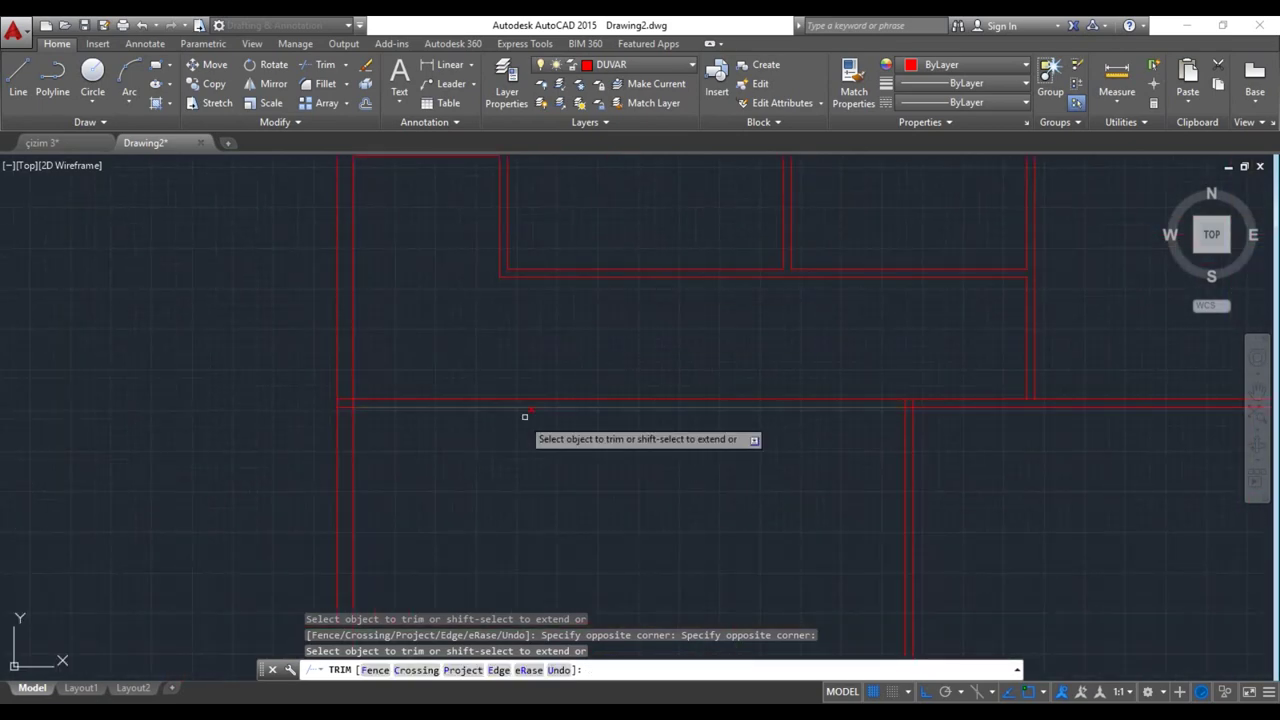
scroll(345, 390, up, 3)
click(339, 382)
click(331, 437)
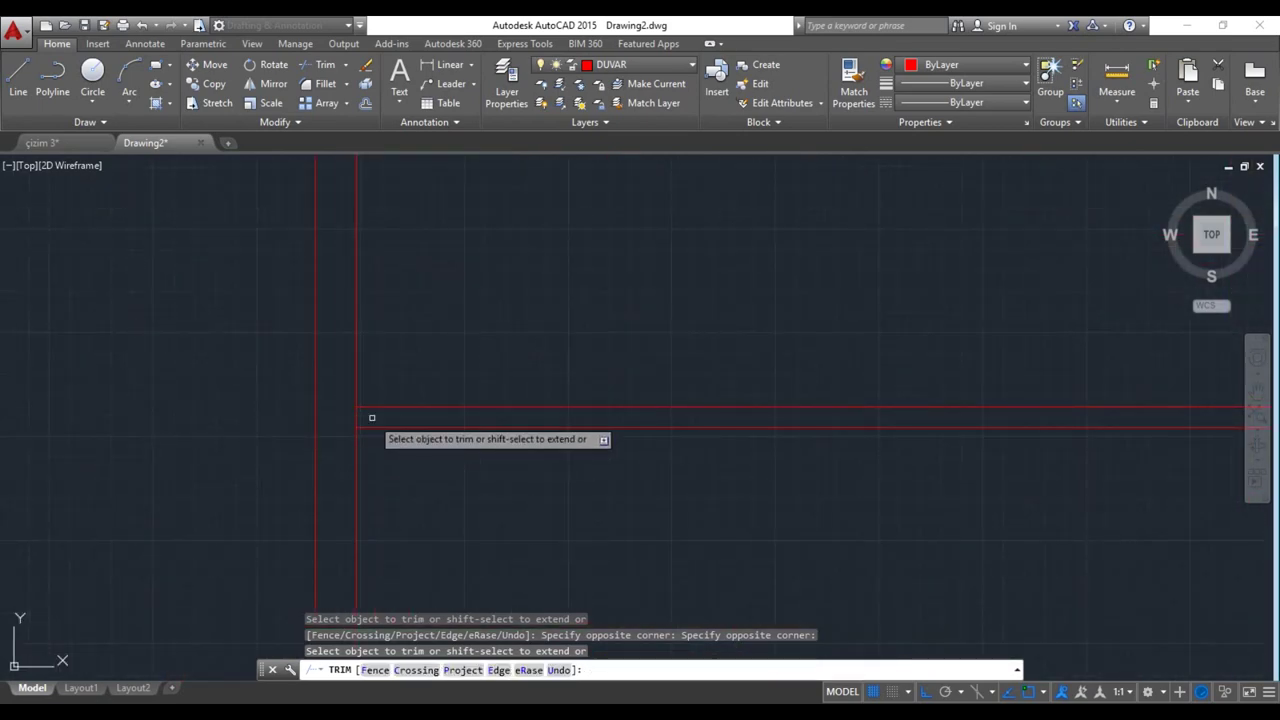
scroll(374, 427, down, 3)
middle_drag(620, 478, 605, 372)
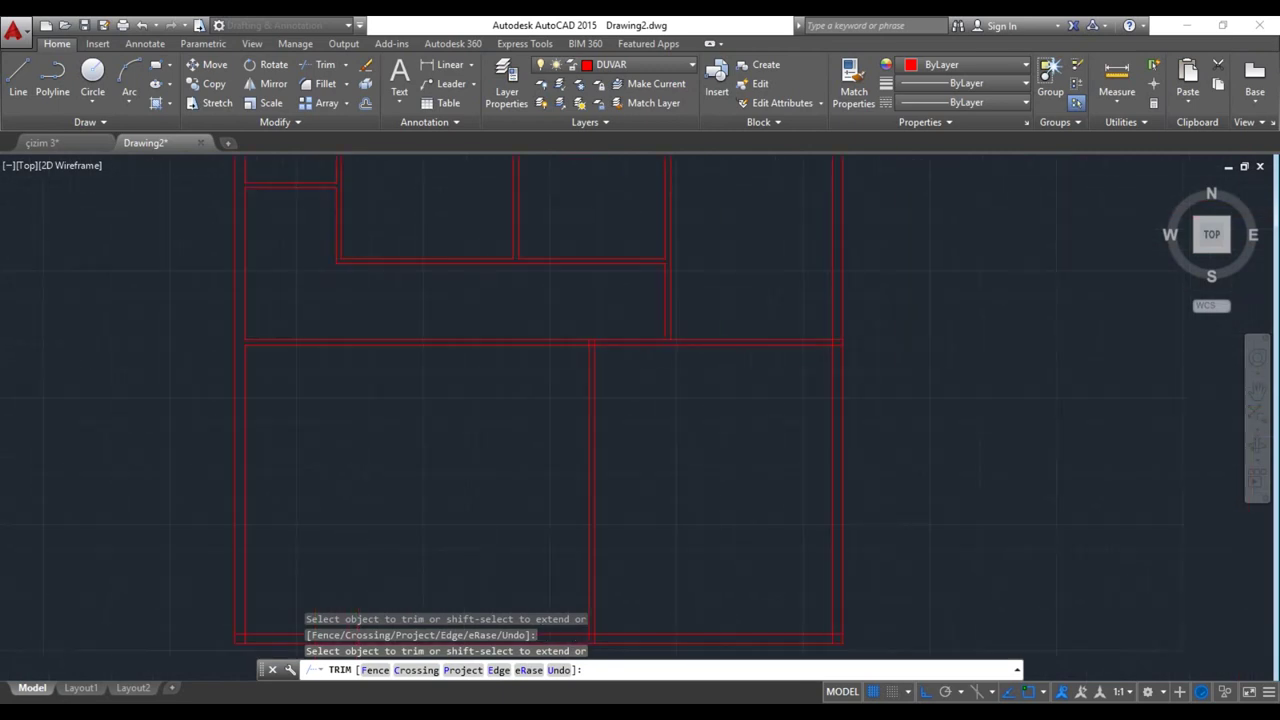
scroll(612, 348, up, 4)
click(565, 355)
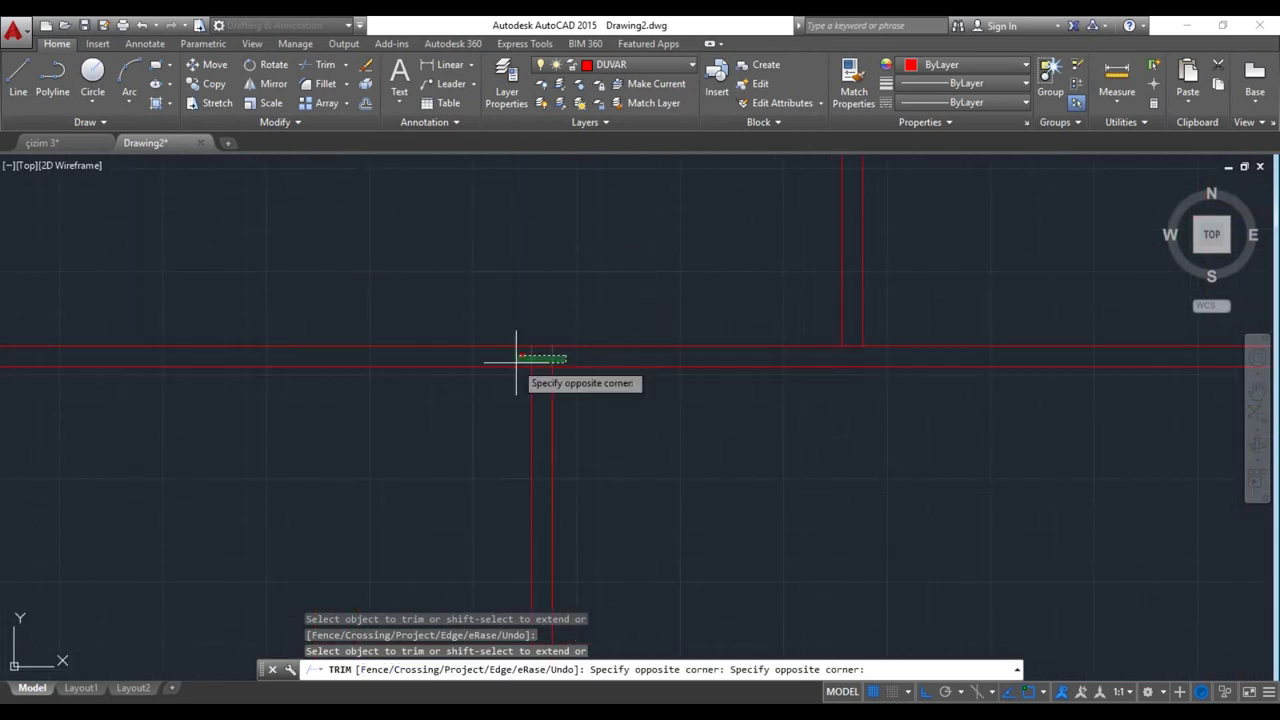
click(510, 357)
click(848, 346)
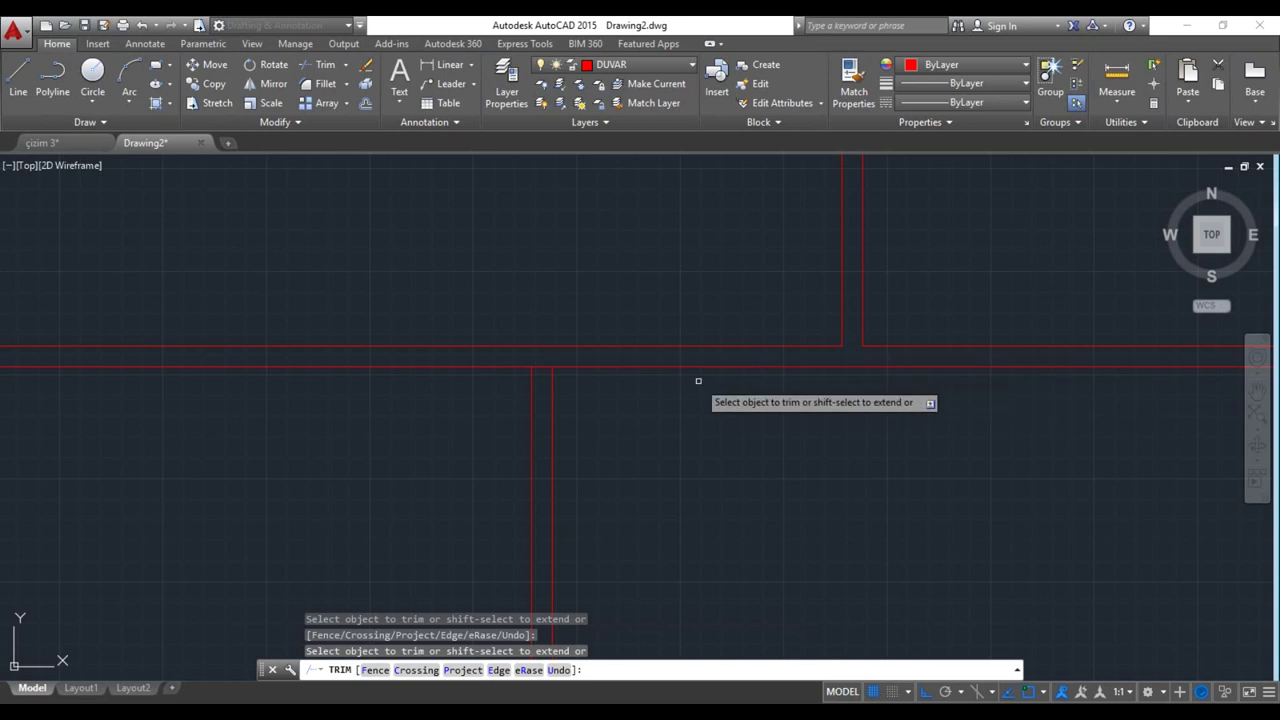
Clear the leftover wall-line pieces inside the right and central wall junctions
scroll(542, 375, down, 5)
scroll(700, 385, up, 5)
click(682, 346)
click(684, 398)
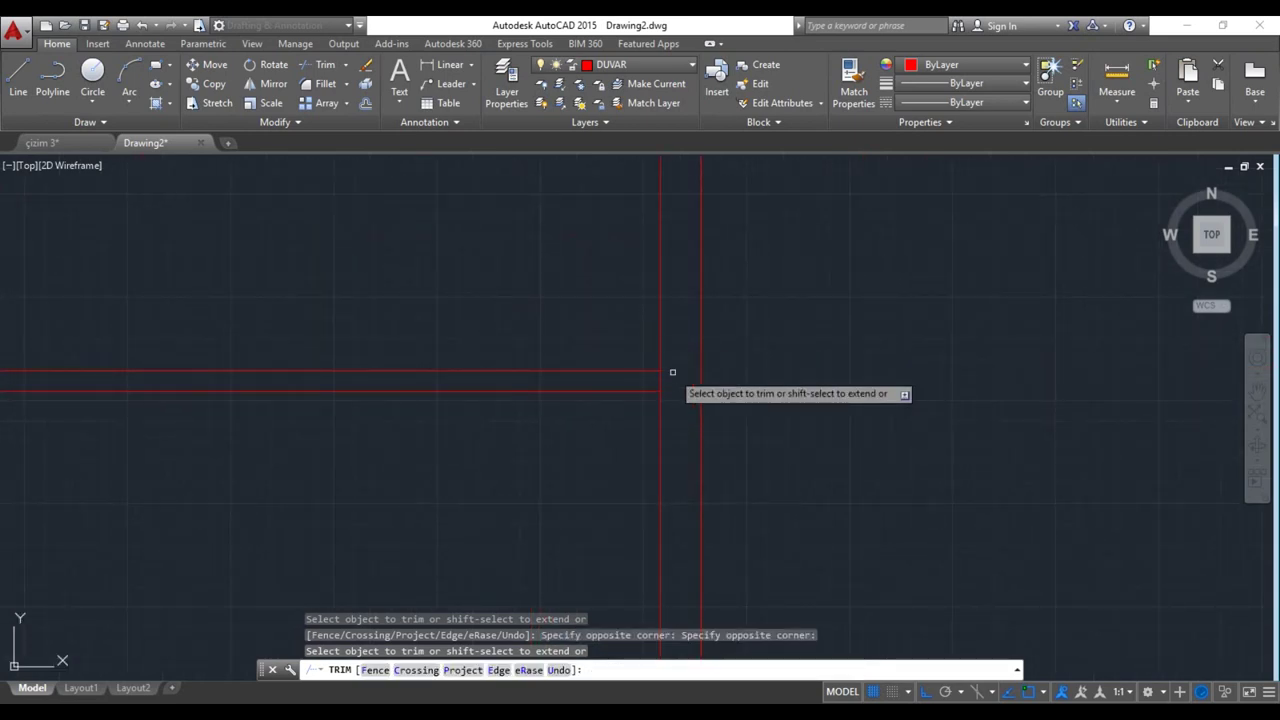
click(674, 371)
click(651, 366)
scroll(660, 400, down, 5)
scroll(560, 400, up, 3)
scroll(460, 430, up, 3)
click(480, 457)
click(373, 457)
click(445, 392)
click(430, 461)
Trim the inner lines at the bottom-left and bottom-right wall corners
scroll(430, 461, down, 3)
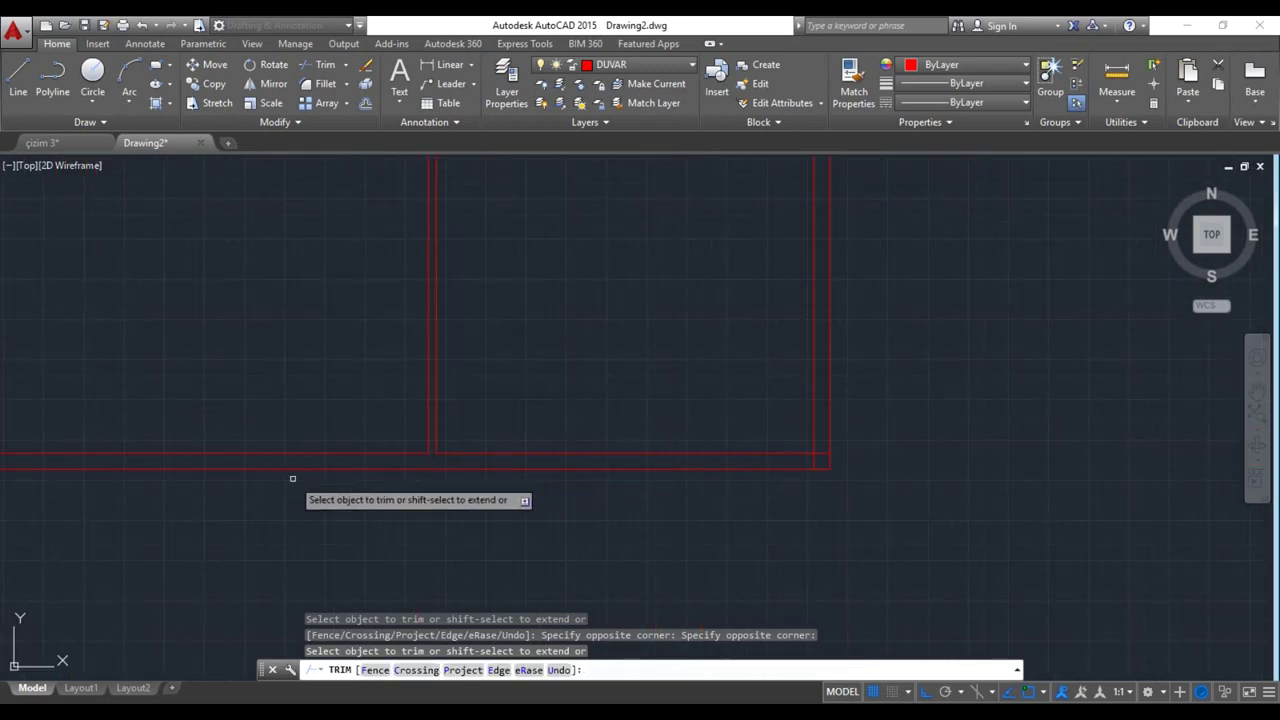
scroll(380, 540, up, 3)
click(379, 509)
click(326, 423)
scroll(330, 478, down, 3)
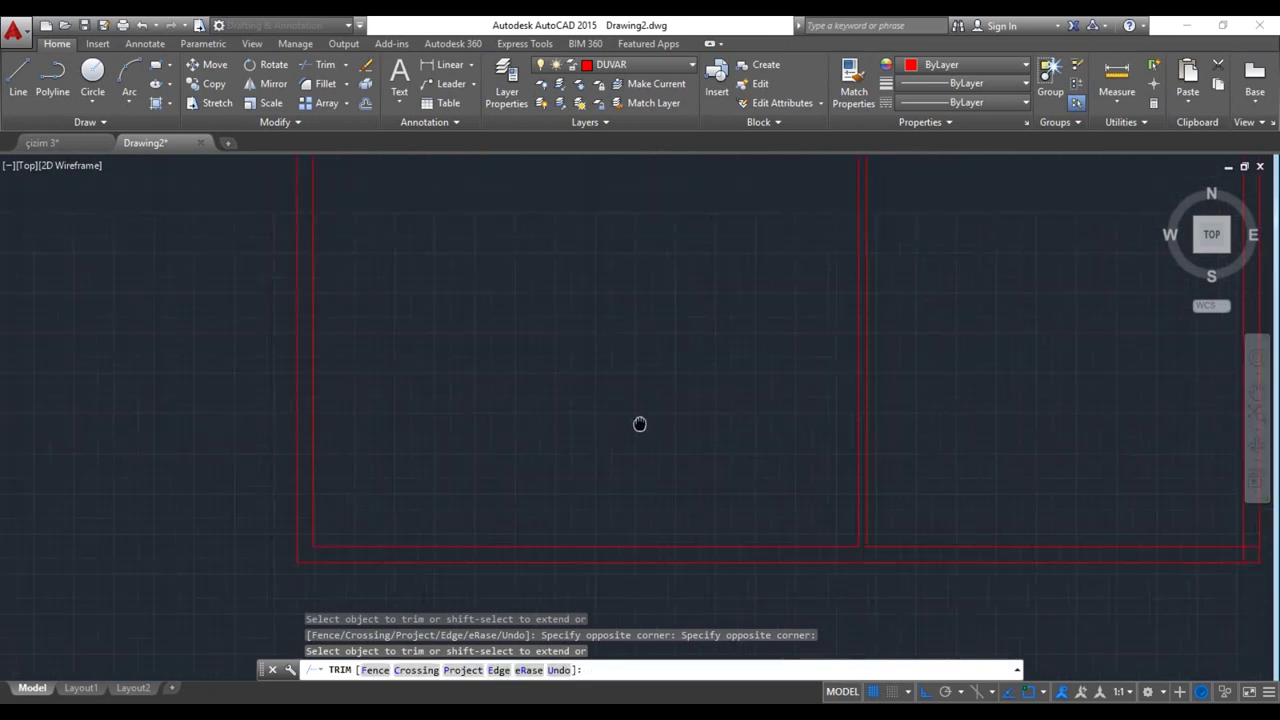
mouse_move(640, 423)
middle_down()
mouse_move(577, 471)
mouse_move(462, 640)
middle_up()
middle_drag(823, 408, 686, 206)
click(920, 516)
click(929, 549)
click(925, 543)
scroll(922, 536, up, 3)
click(890, 560)
End the trimming and zoom out to review the whole floor plan
scroll(886, 571, down, 2)
scroll(849, 474, down, 2)
scroll(900, 571, down, 2)
scroll(843, 446, down, 2)
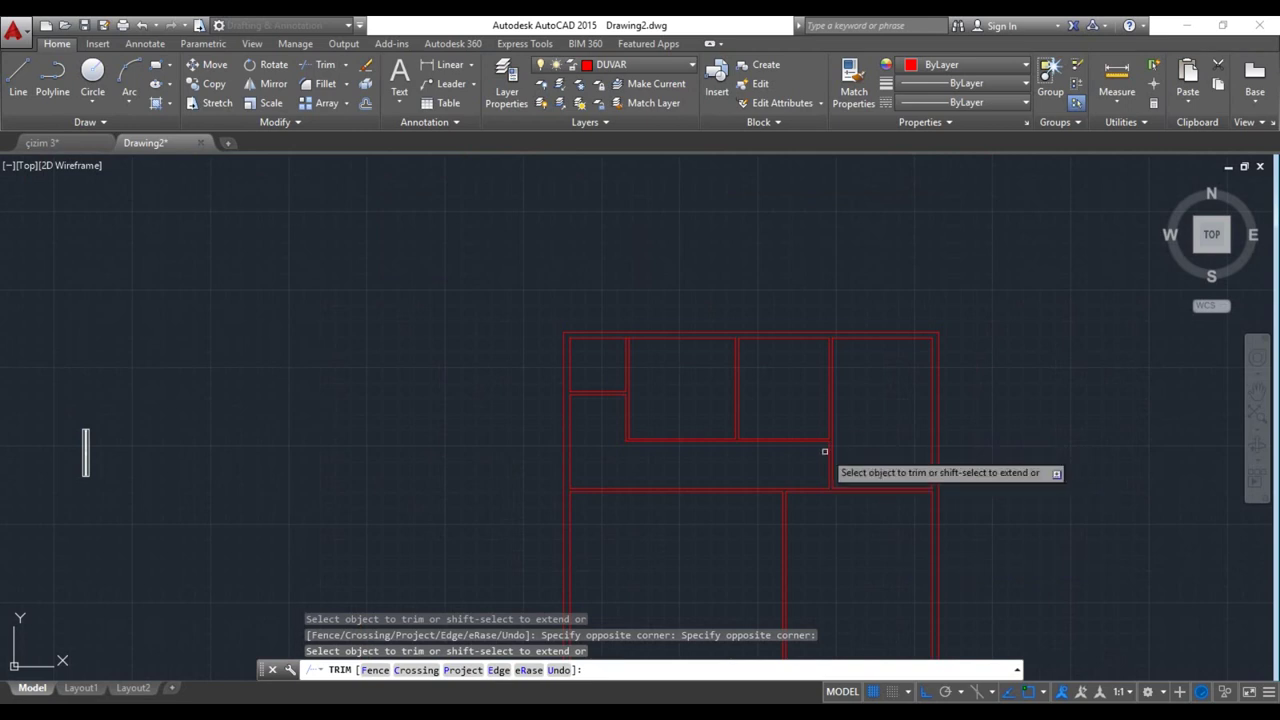
mouse_move(808, 466)
middle_down()
mouse_move(723, 400)
mouse_move(703, 450)
middle_up()
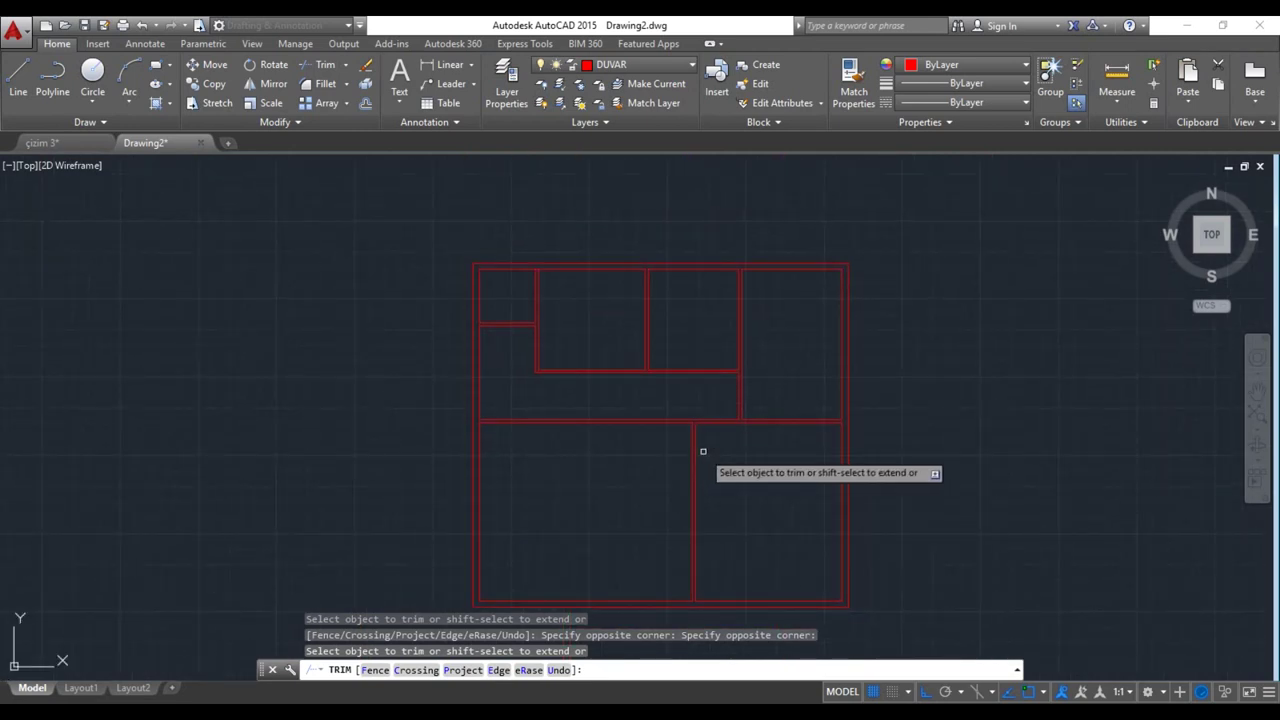
key(Escape)
key(Escape)
key(Escape)
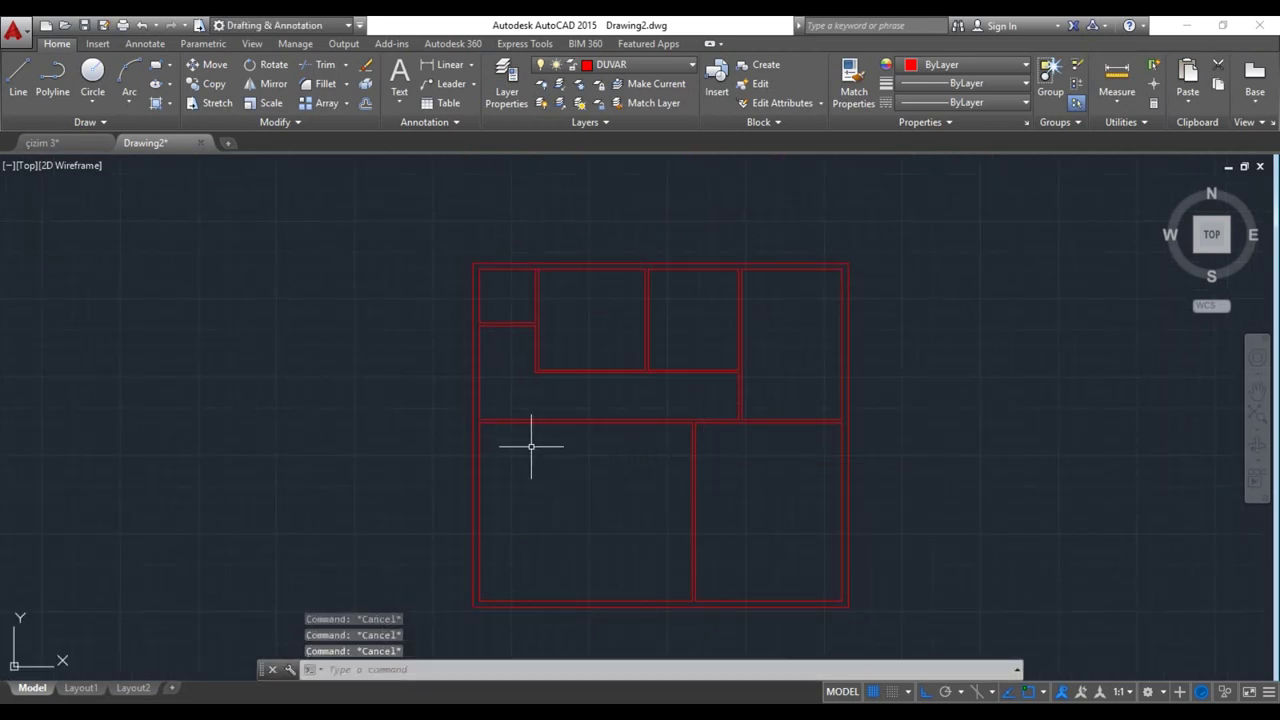
Draw a short jamb line across the left outer wall's thickness
key(l)
key(Return)
scroll(500, 371, up, 3)
scroll(505, 363, up, 2)
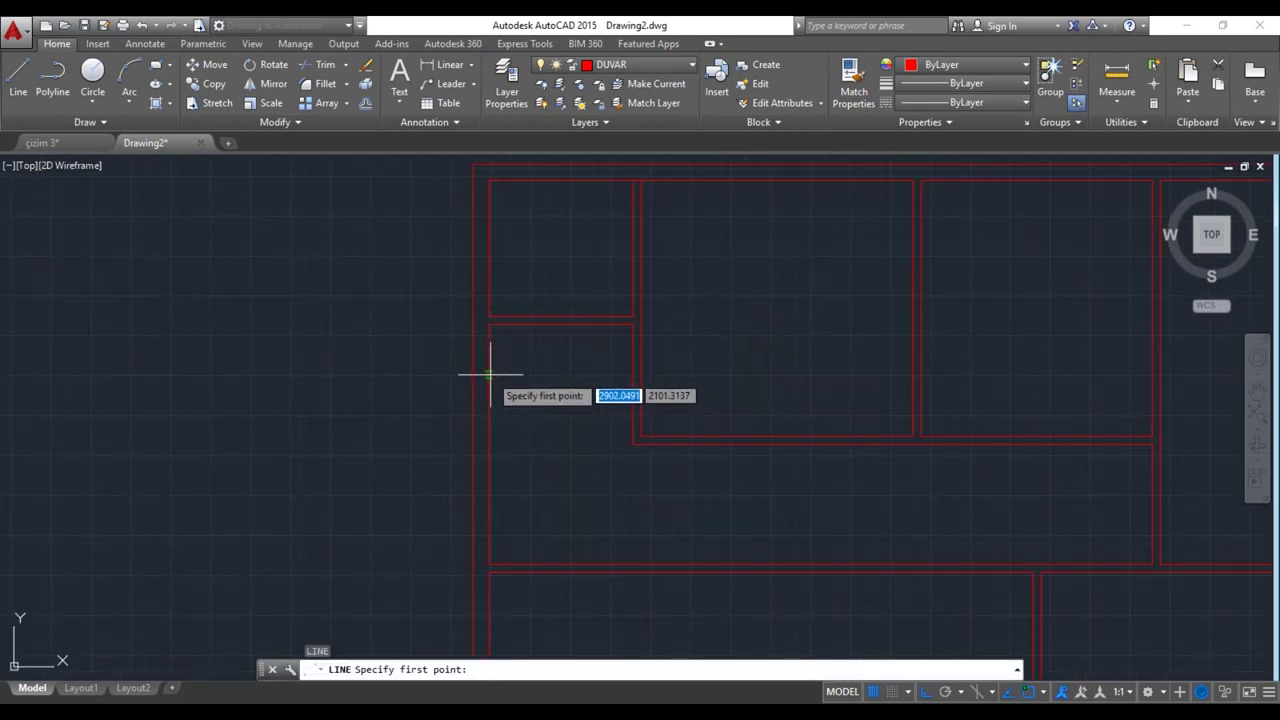
click(472, 358)
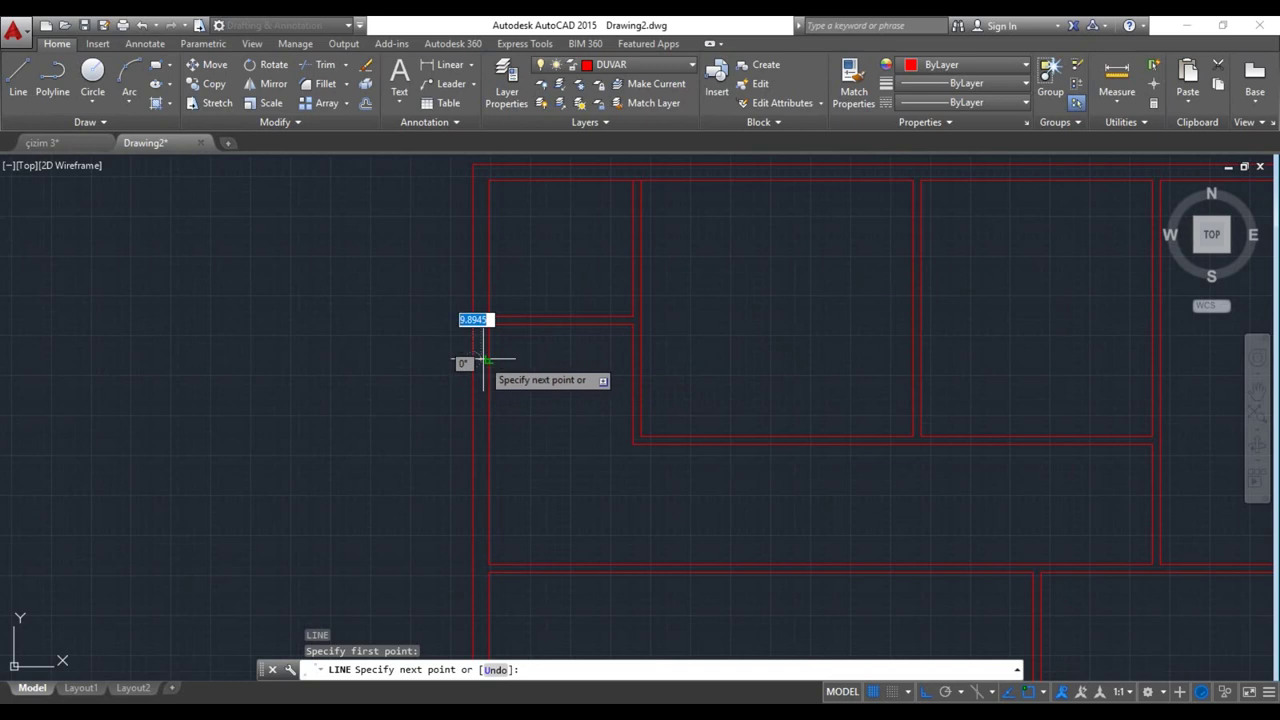
click(488, 358)
key(Return)
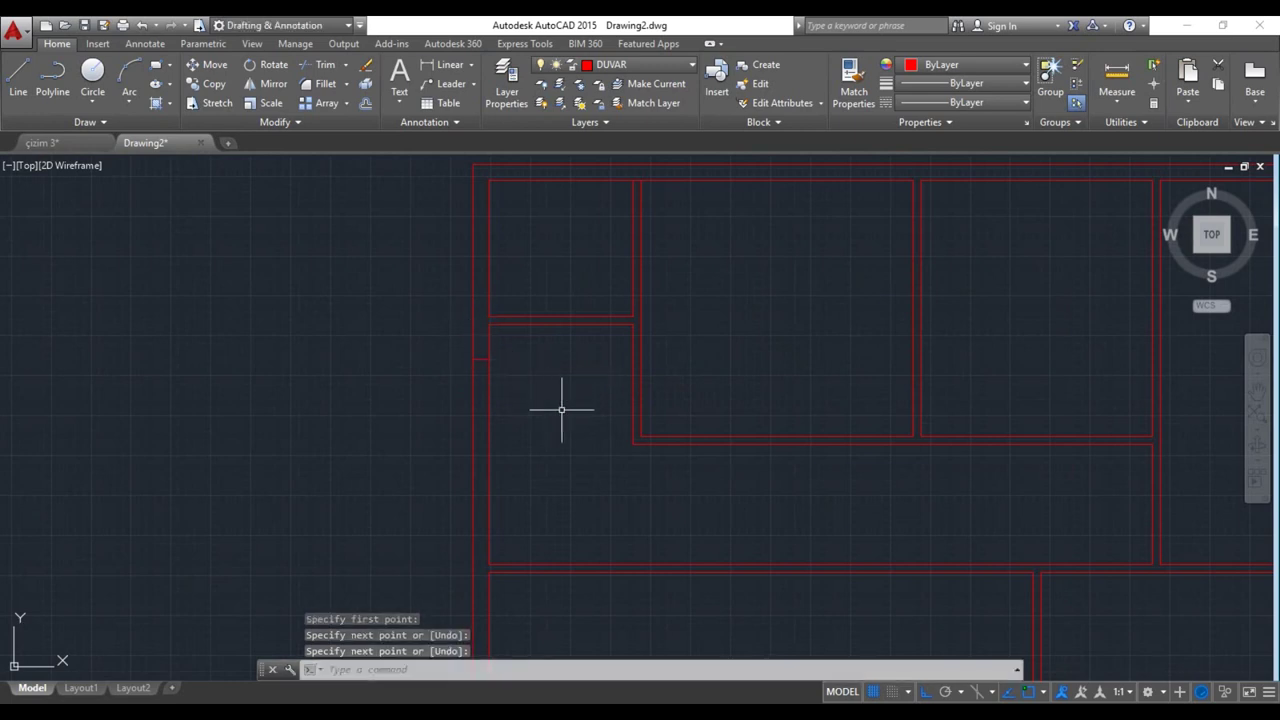
Offset the jamb line 90 units down and trim the outer wall between the two lines
text(o)
key(Return)
click(541, 400)
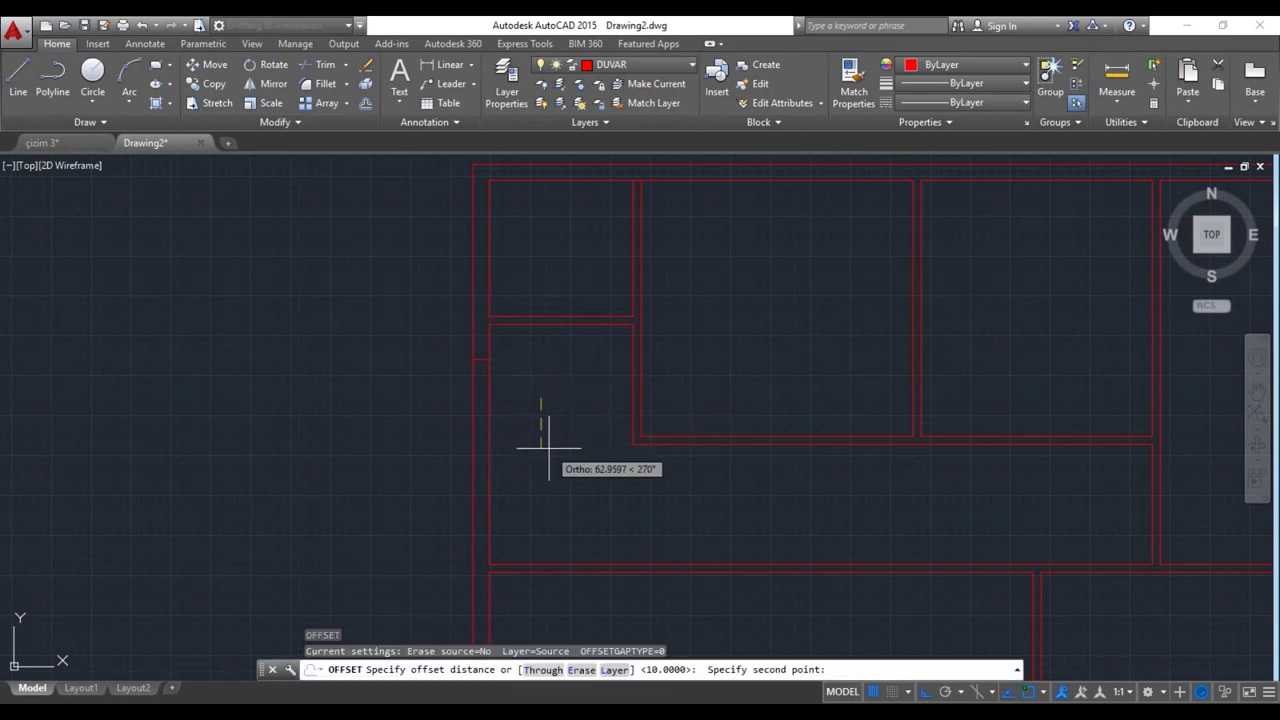
text(90)
key(Return)
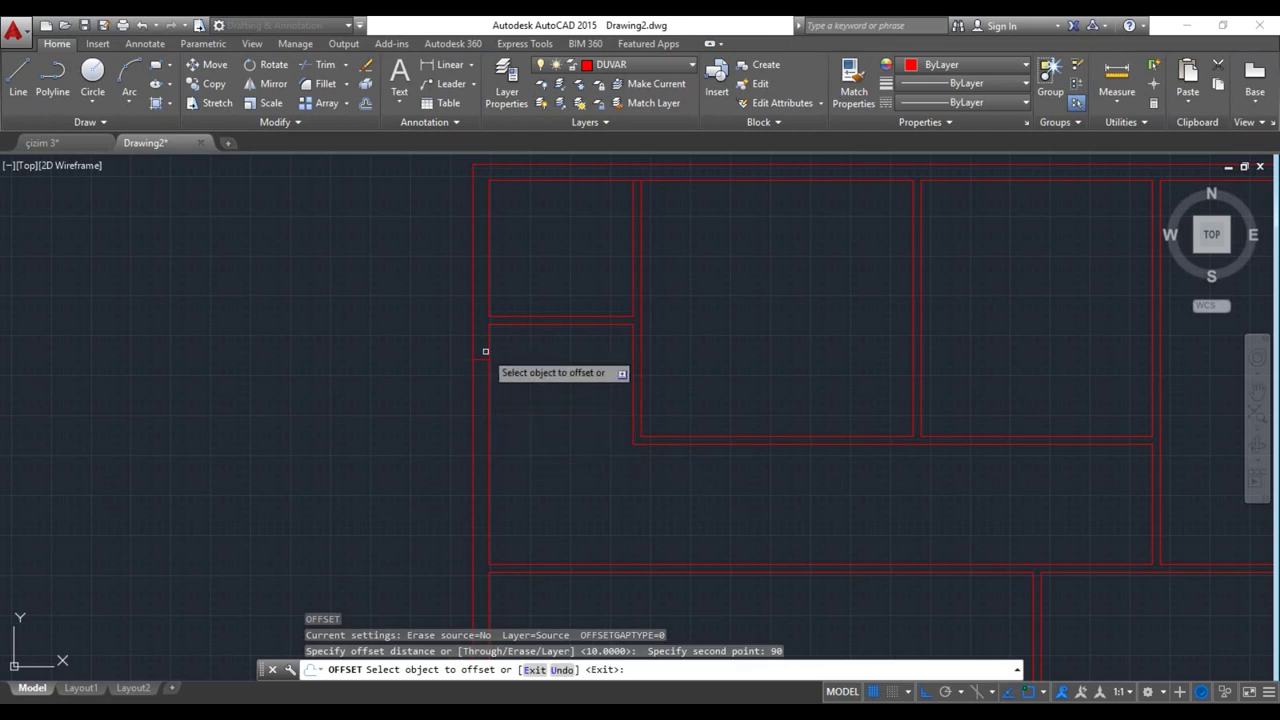
click(484, 358)
click(505, 435)
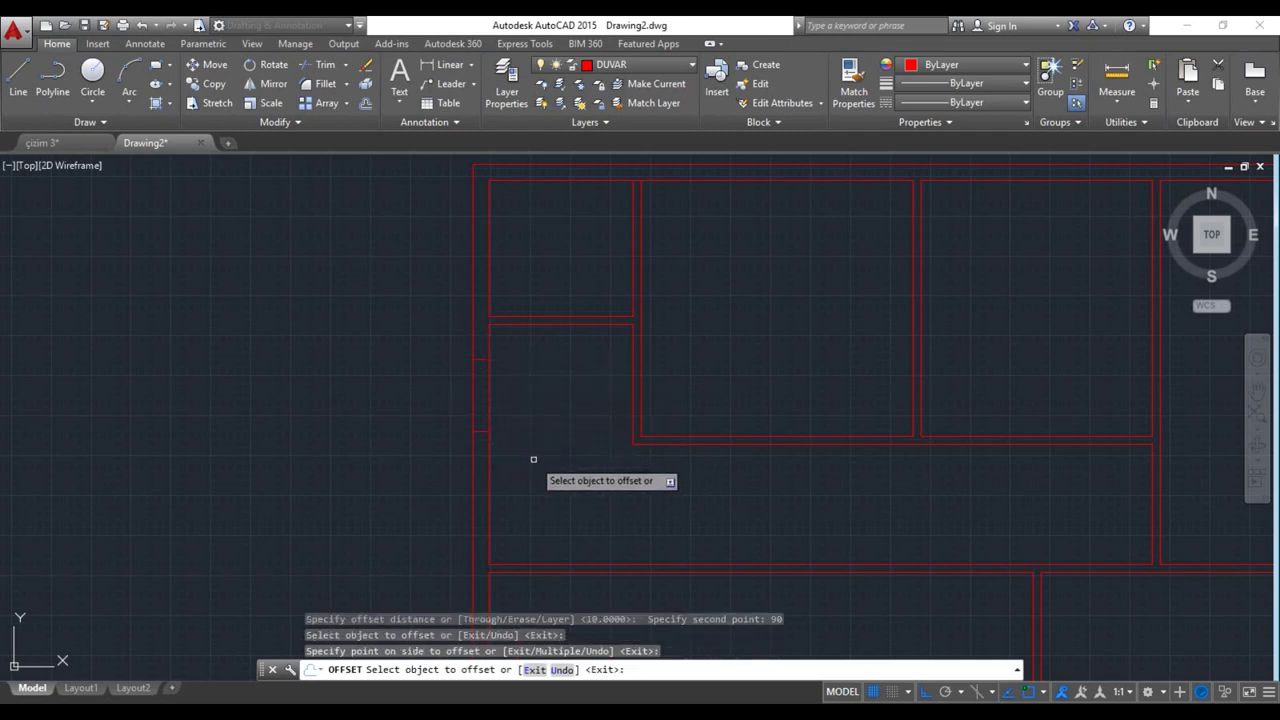
key(Escape)
text(T)
key(Return)
key(Return)
click(534, 392)
click(457, 406)
key(Escape)
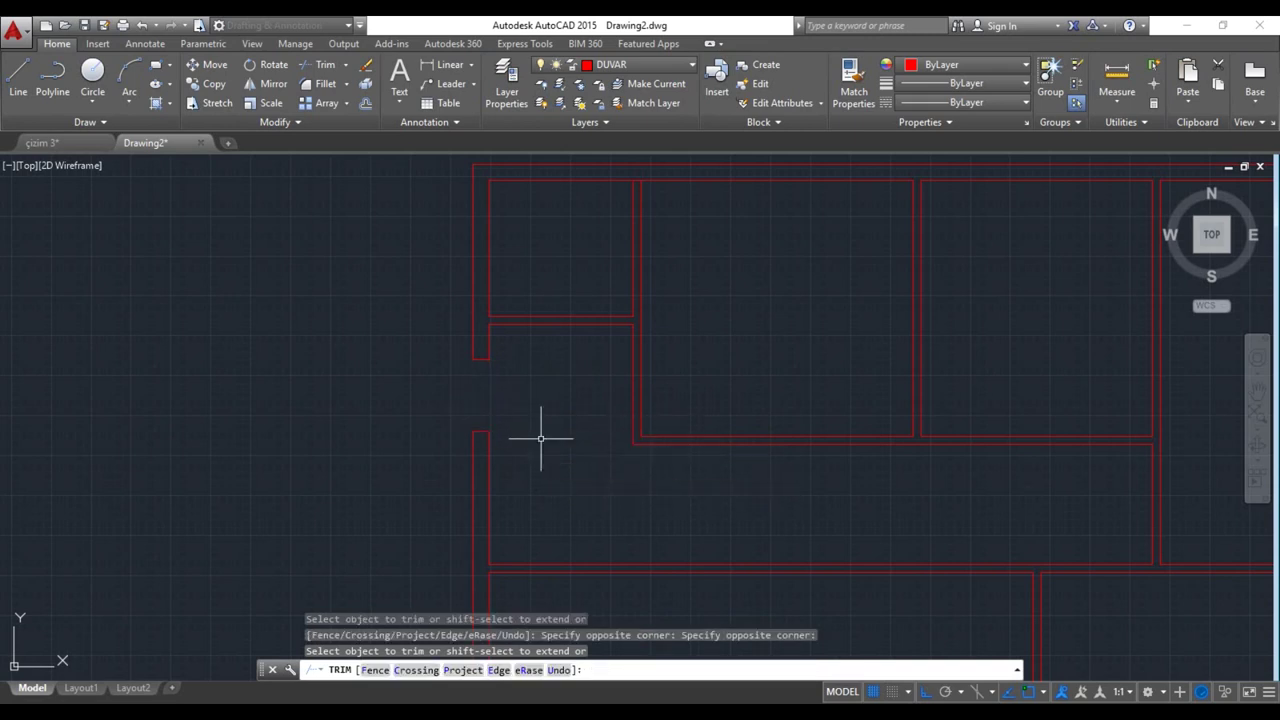
Draw a short jamb line across the vertical interior wall near the upper-left rooms
middle_drag(659, 310, 633, 385)
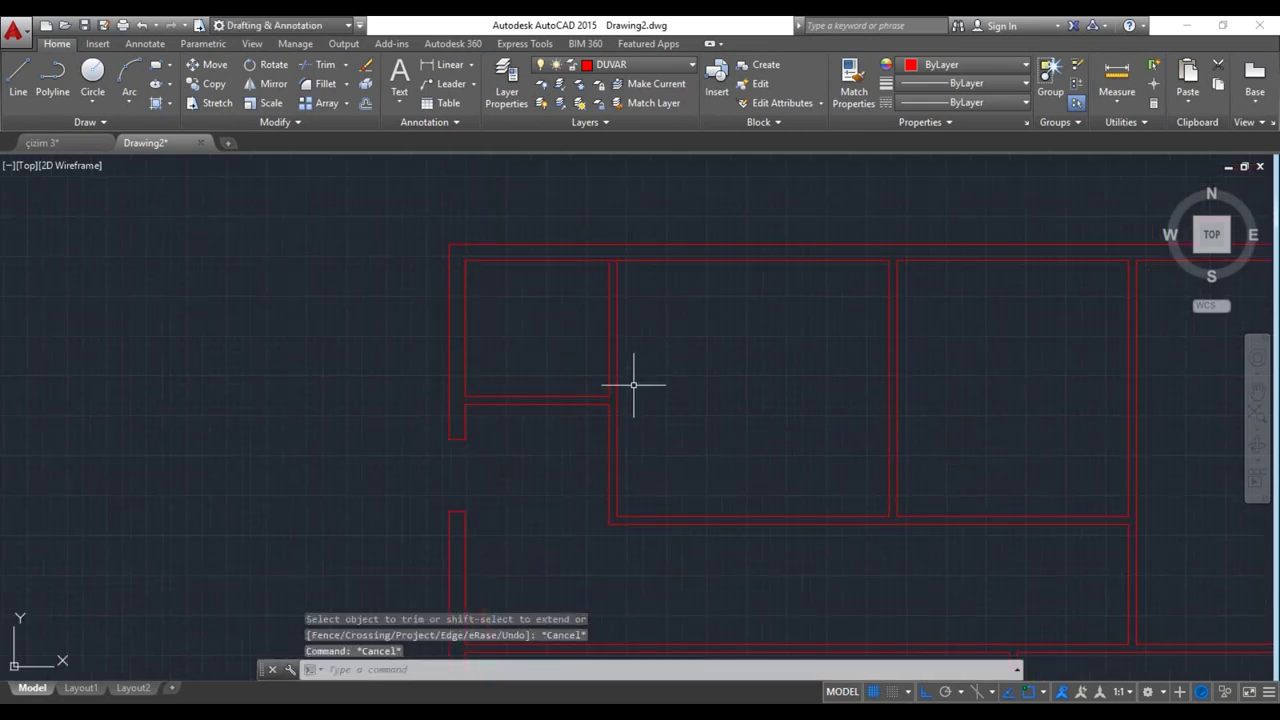
text(l)
key(Return)
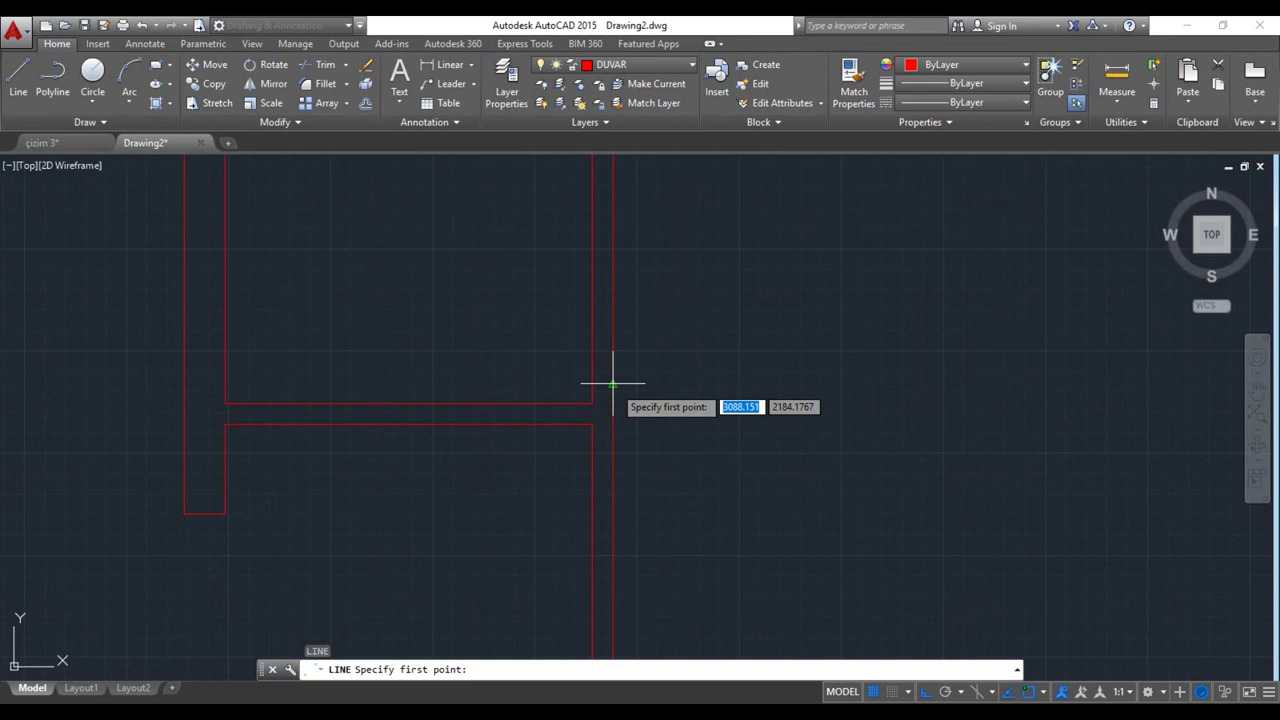
click(613, 383)
click(592, 383)
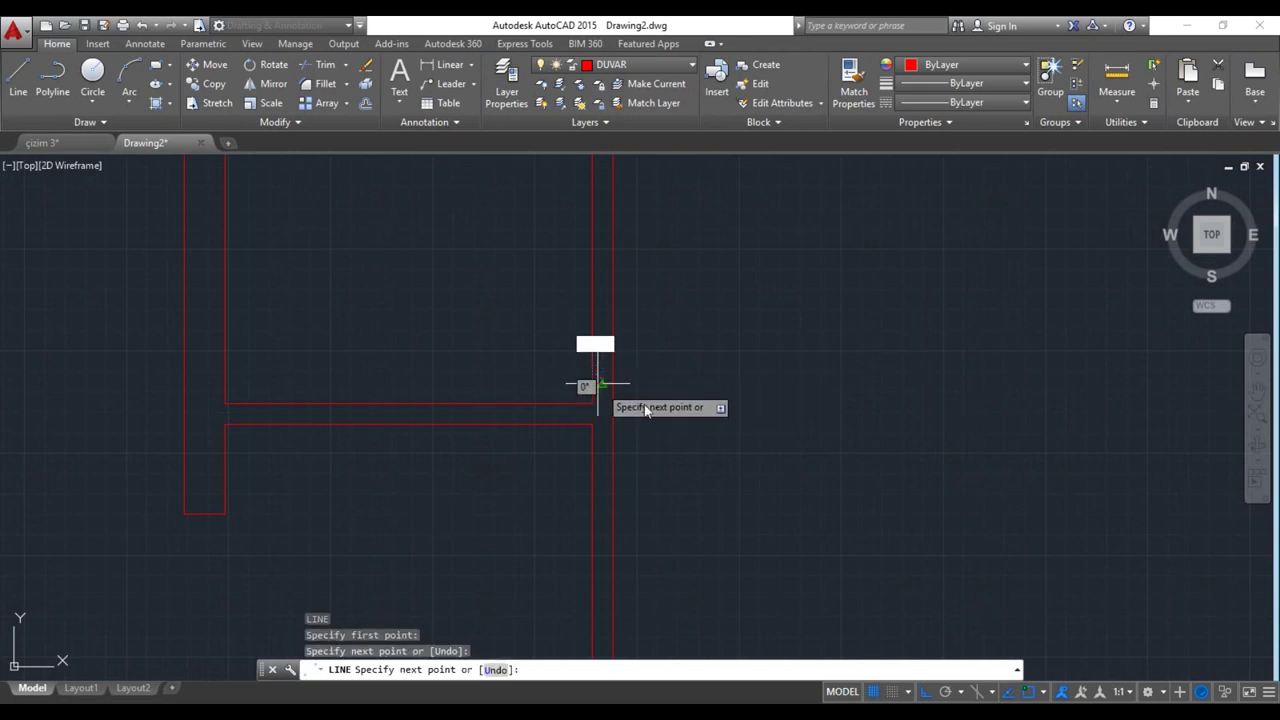
key(Return)
Offset that line 90 units up and begin trimming the interior wall between them
text(o)
key(Return)
click(749, 410)
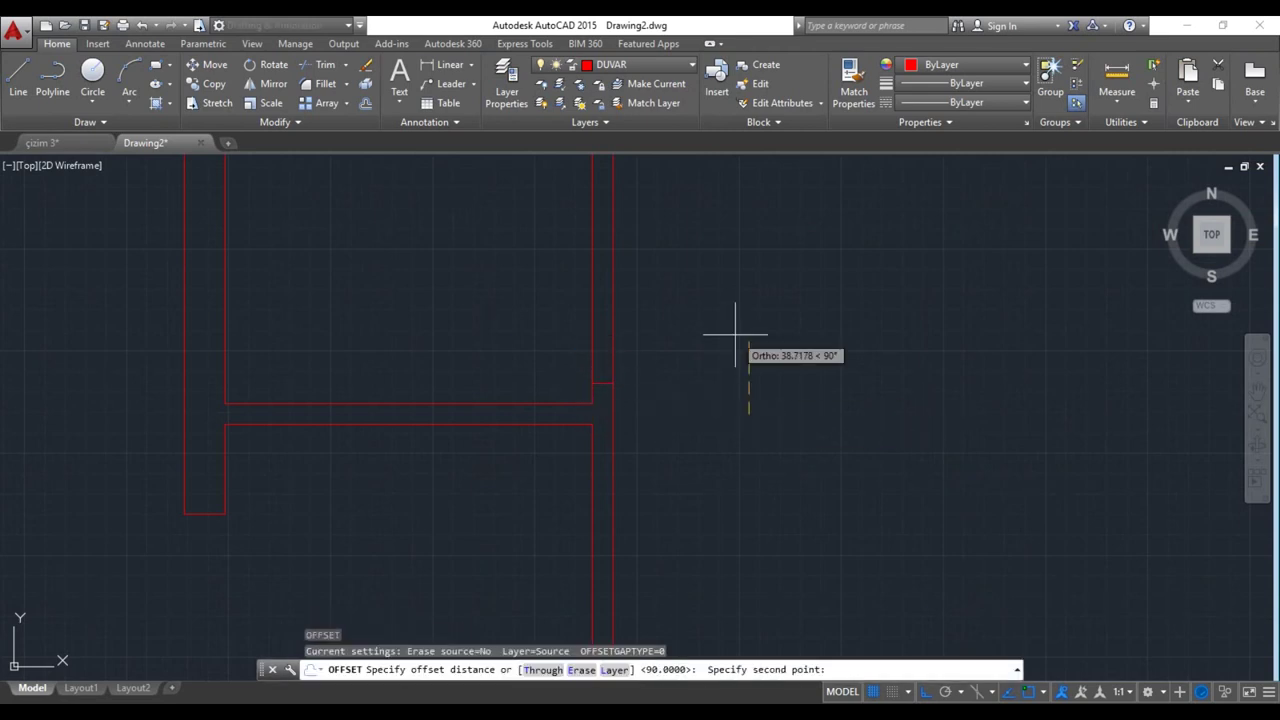
text(90)
key(Return)
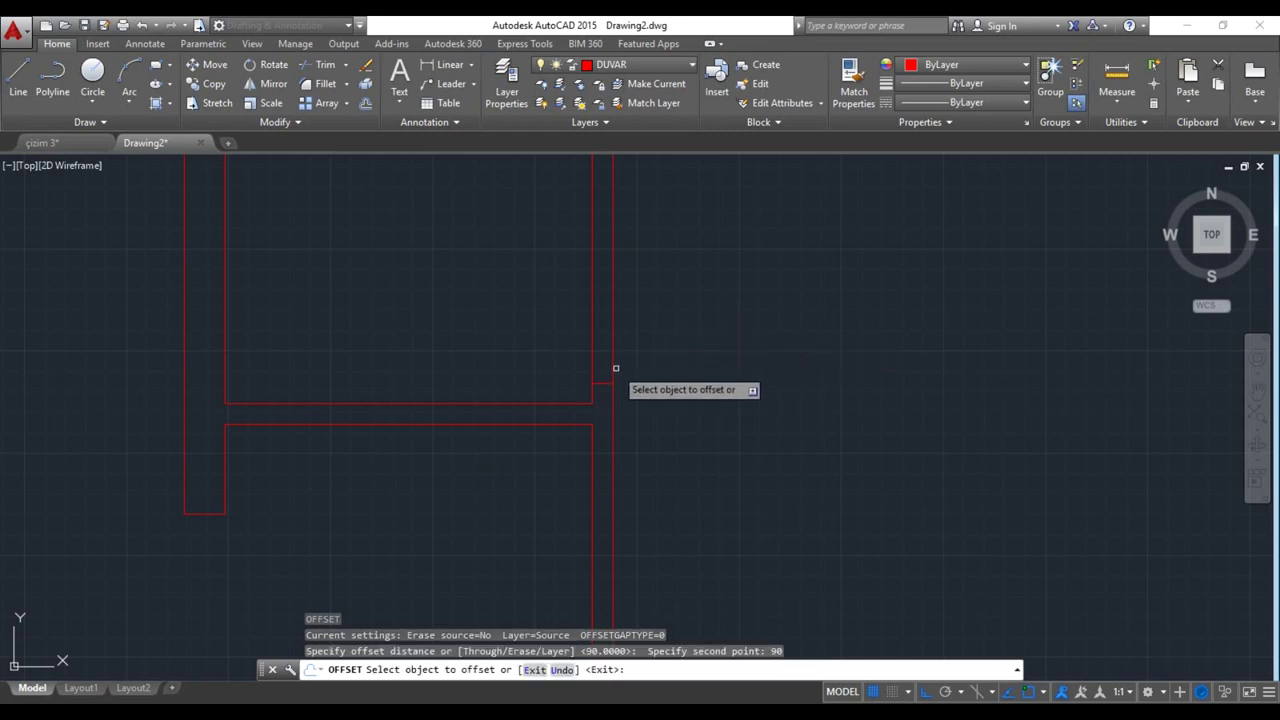
click(604, 383)
click(603, 360)
scroll(613, 382, down, 2)
key(Escape)
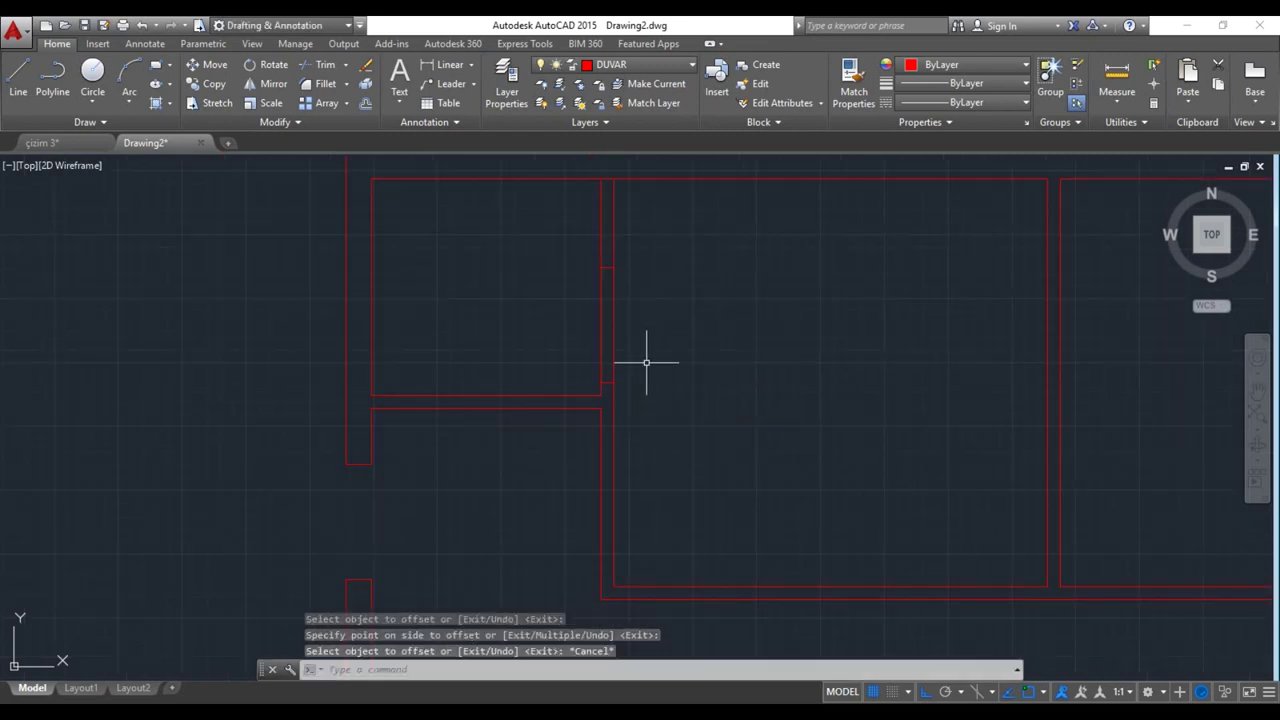
text(T)
key(Return)
key(Return)
click(609, 320)
click(580, 346)
Finish trimming the interior door gap; a stray offset attempt is cancelled
scroll(591, 357, down, 2)
mouse_move(591, 357)
middle_down()
mouse_move(684, 408)
mouse_move(574, 311)
middle_up()
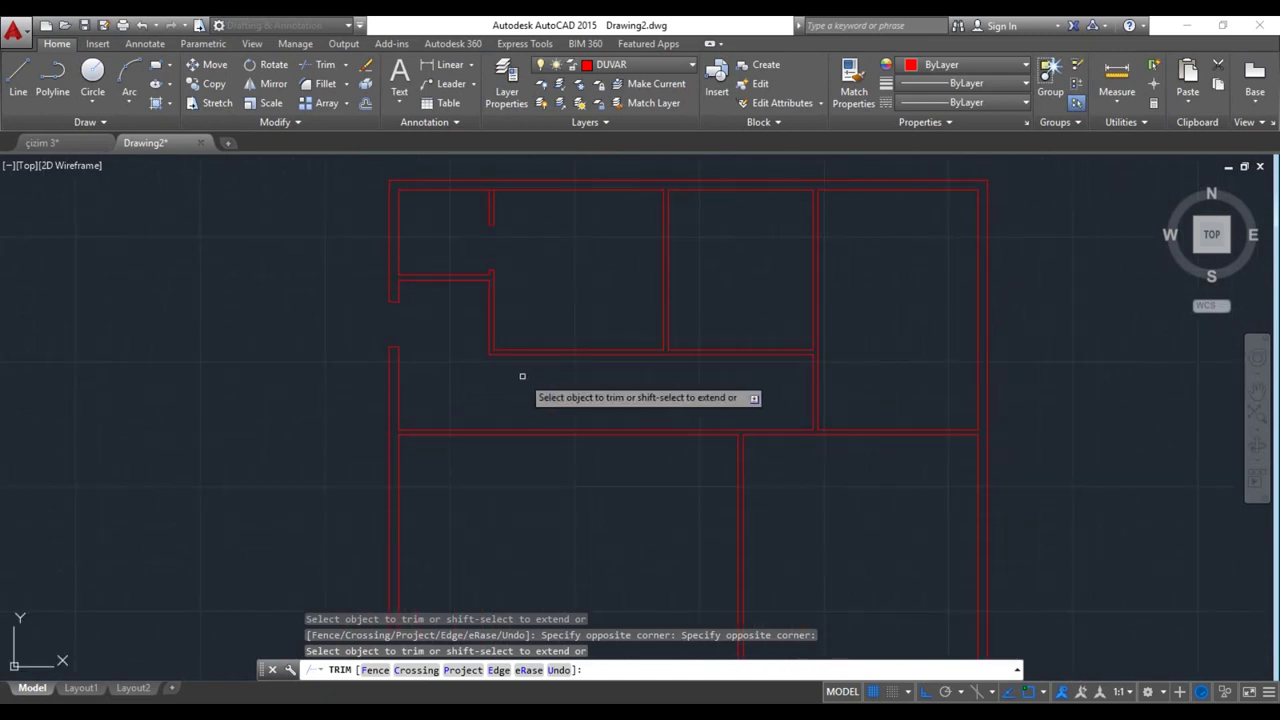
key(Escape)
key(Escape)
text(o)
key(Return)
scroll(523, 360, up, 5)
click(439, 331)
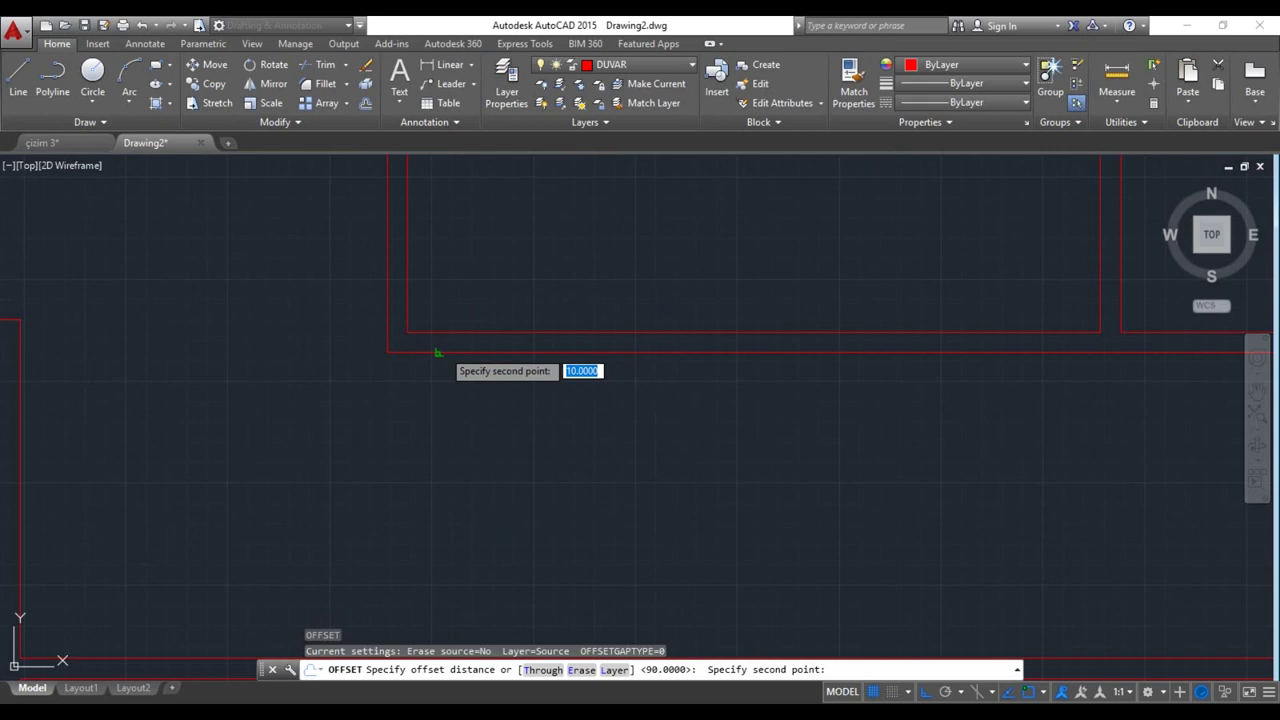
click(434, 351)
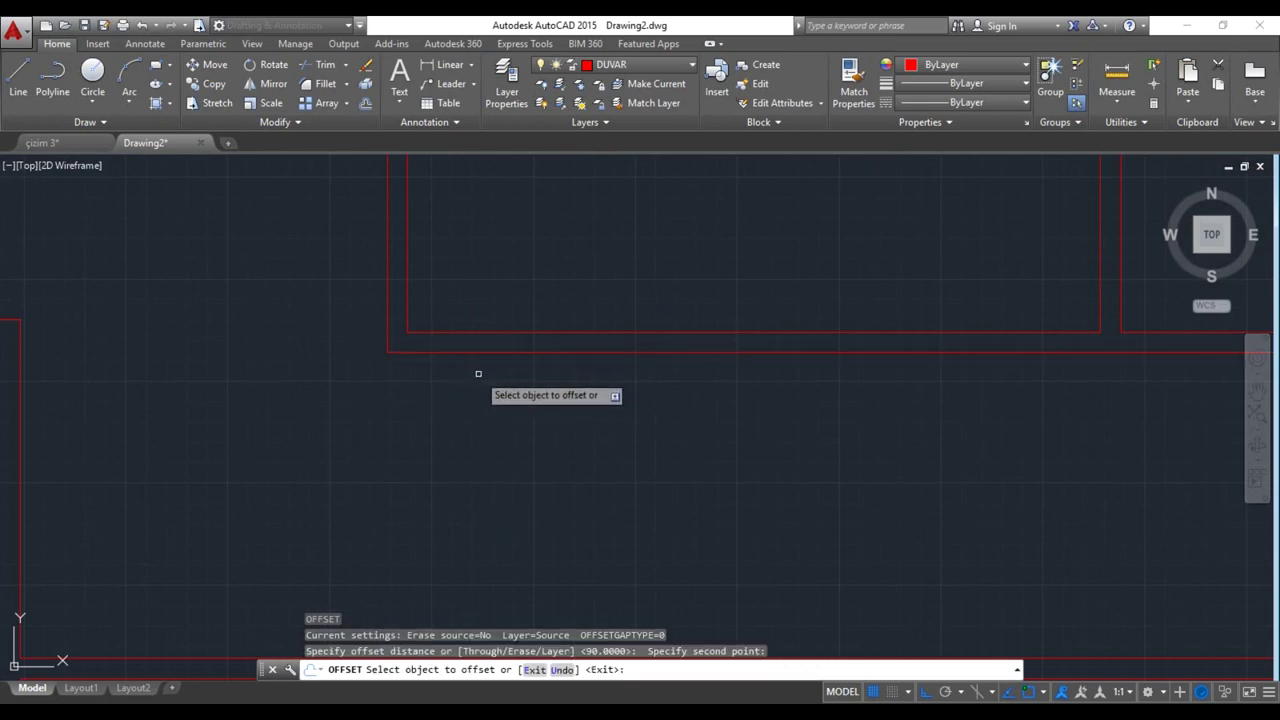
key(Escape)
key(Escape)
key(Escape)
key(Escape)
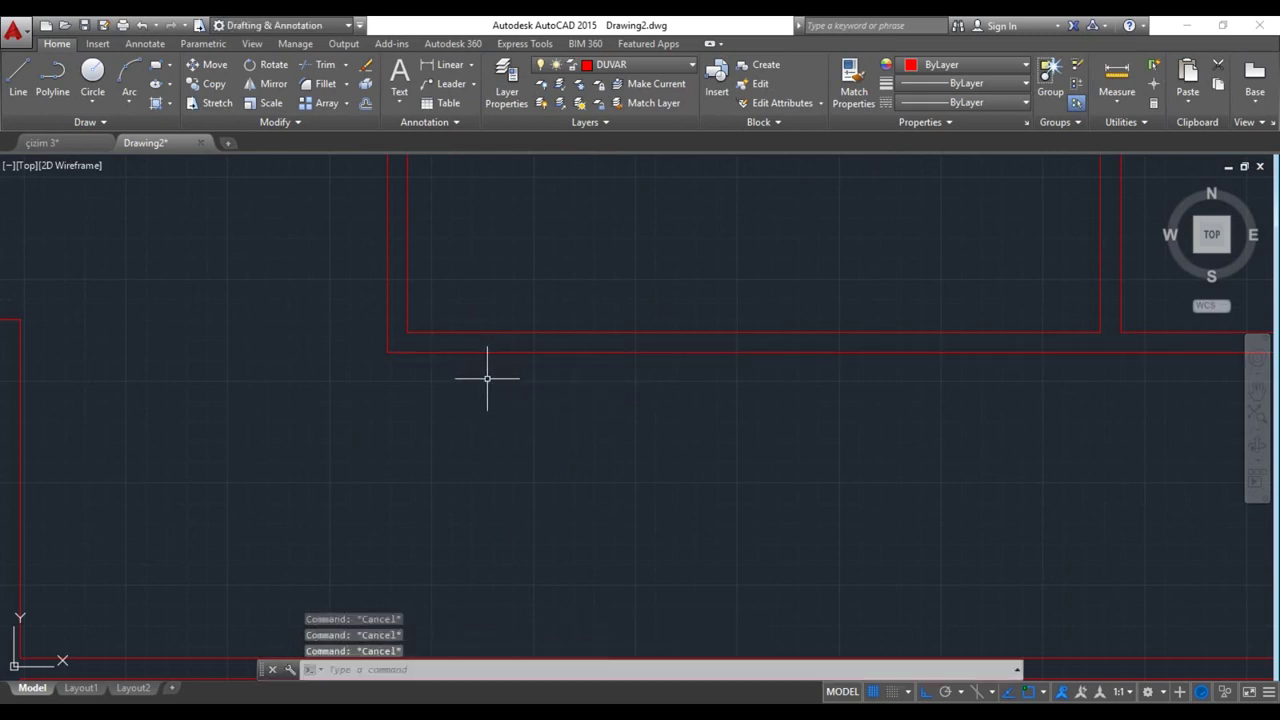
Draw a short jamb line across the horizontal wall beneath the upper-left room
text(l)
key(Return)
click(437, 351)
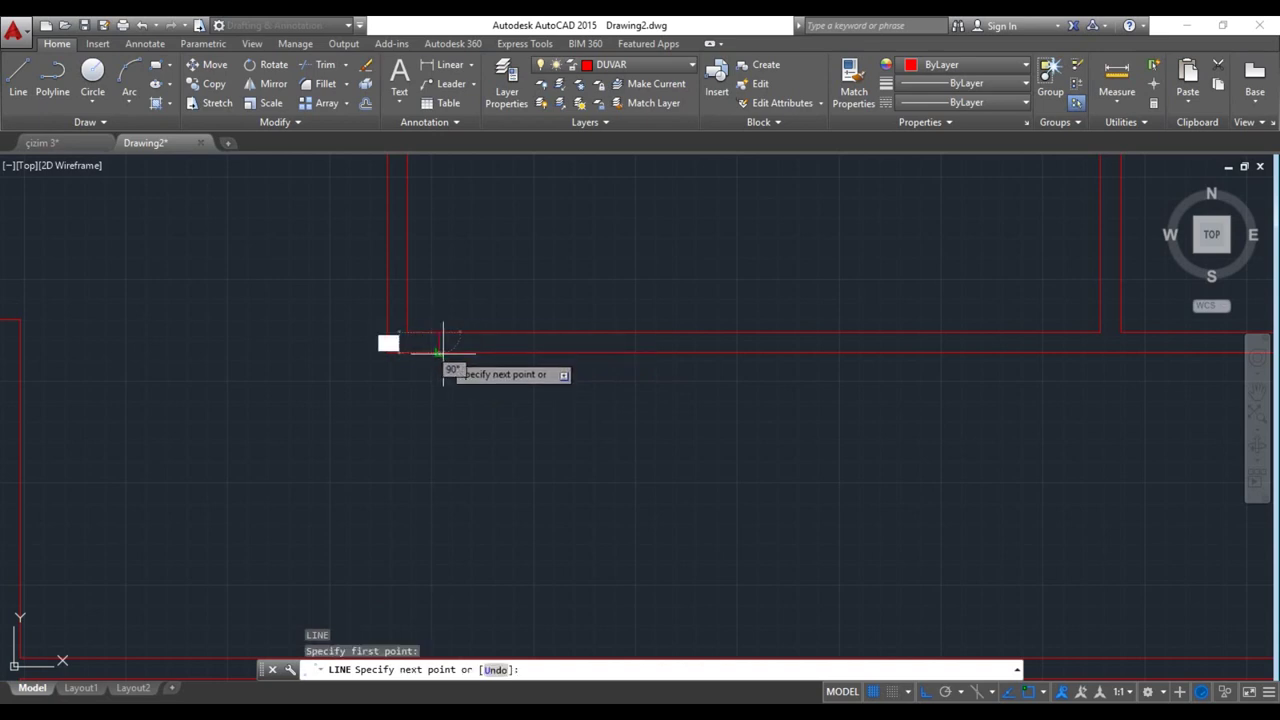
click(439, 334)
key(Return)
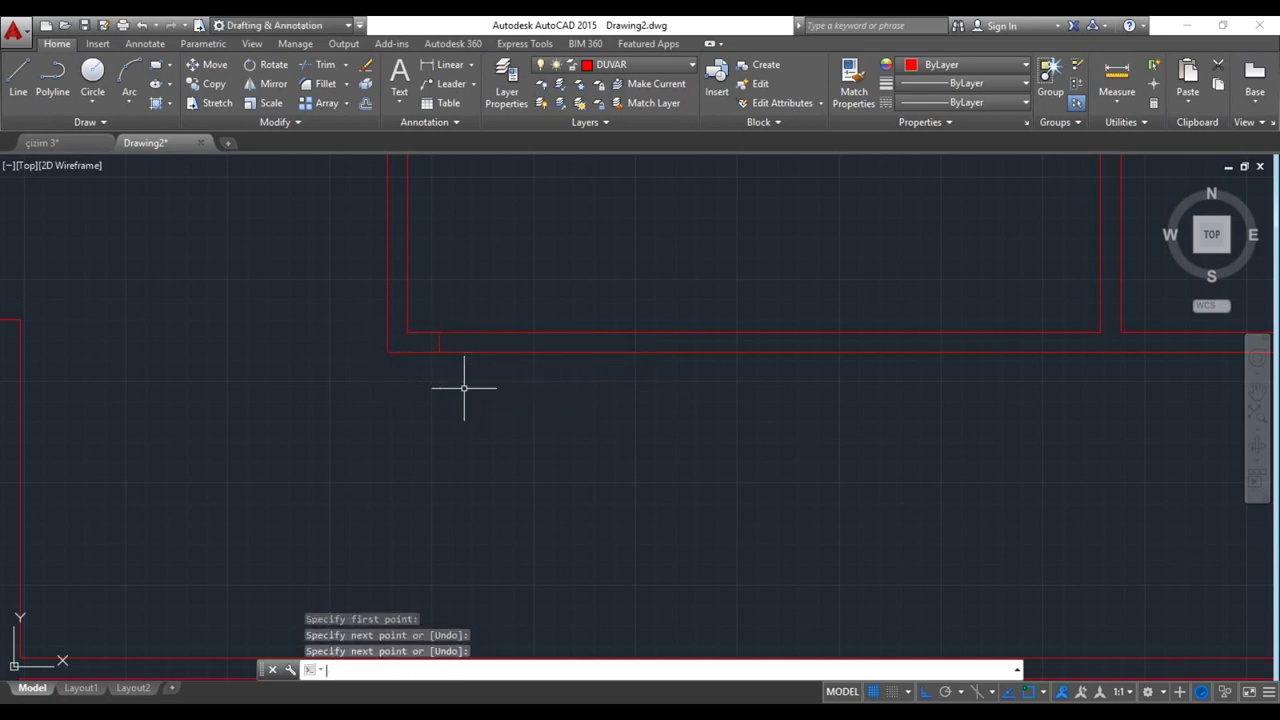
text(O)
Offset the jamb line 90 units right, trim the wall between, and window-select the left jamb
key(Return)
click(488, 417)
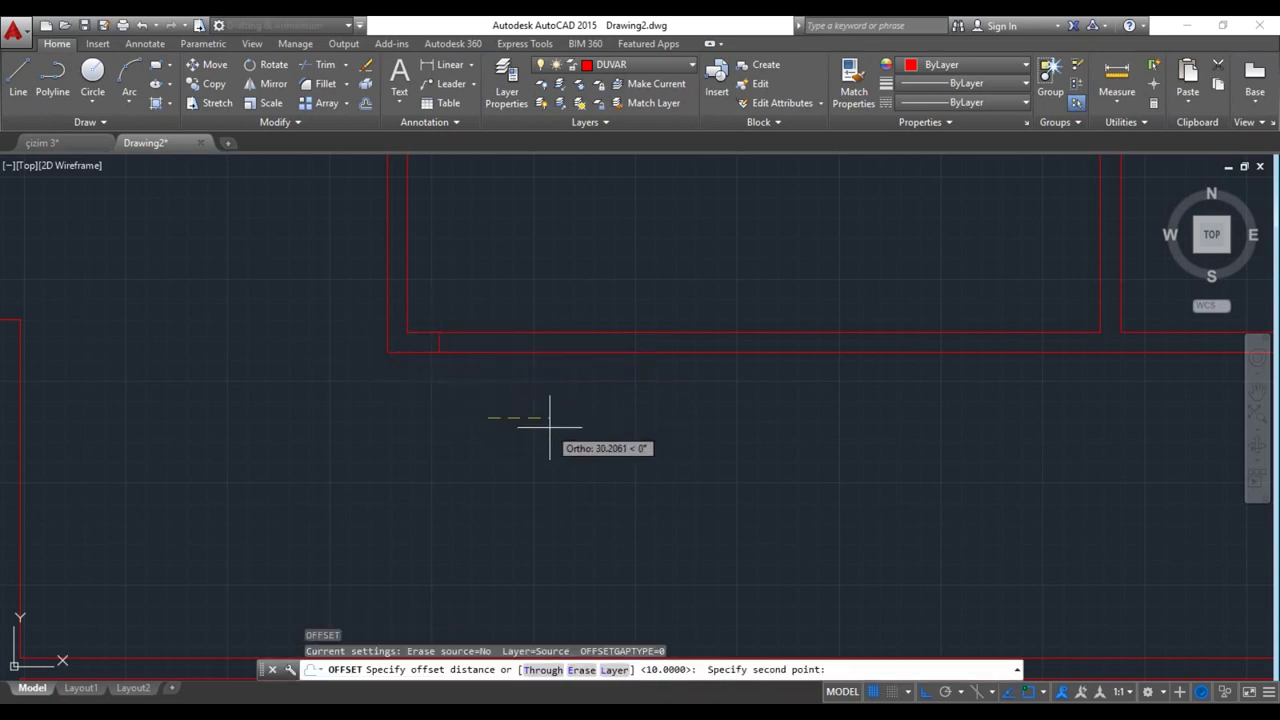
text(90)
key(Return)
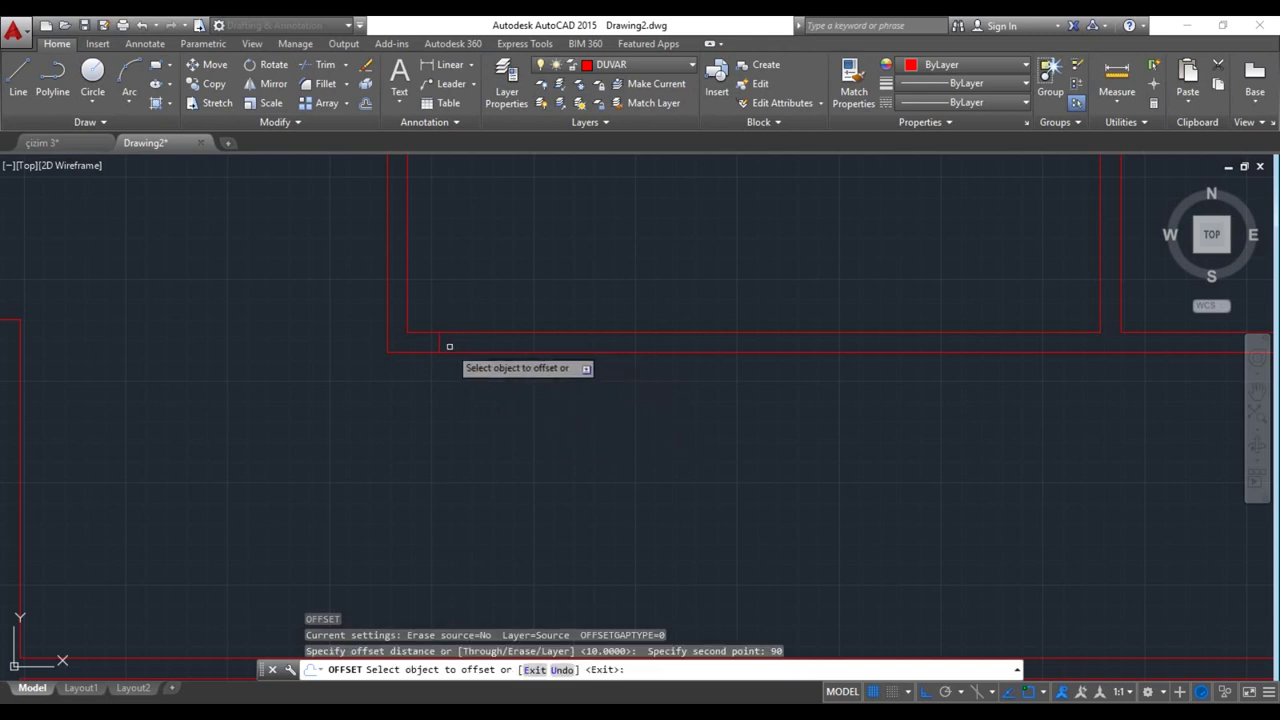
click(439, 347)
click(526, 444)
key(Escape)
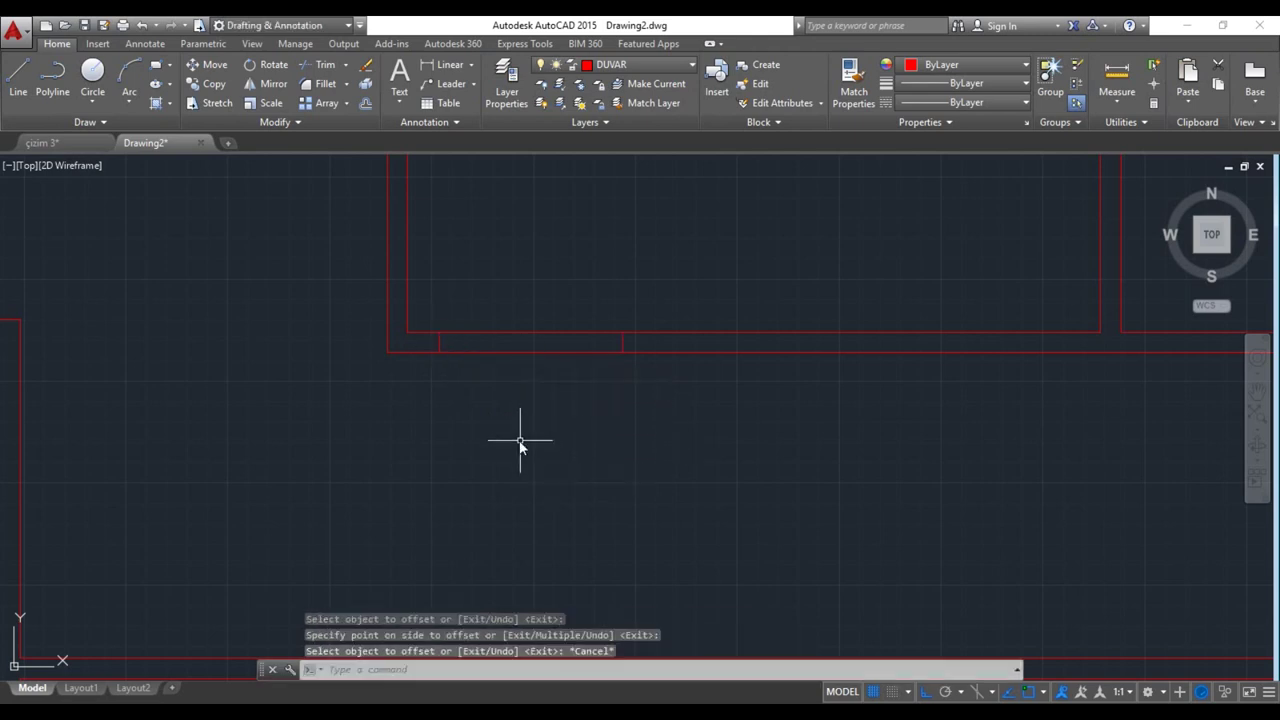
text(TR)
key(Return)
key(Return)
click(523, 300)
click(525, 391)
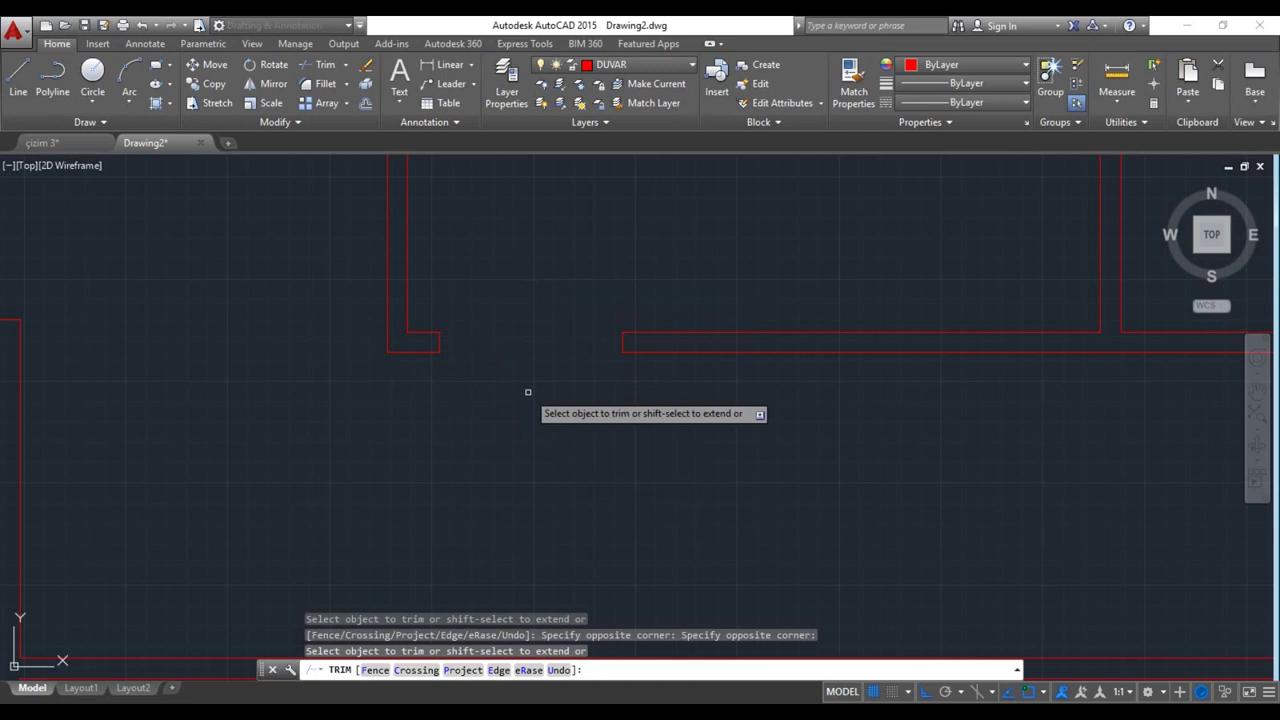
key(Escape)
click(435, 340)
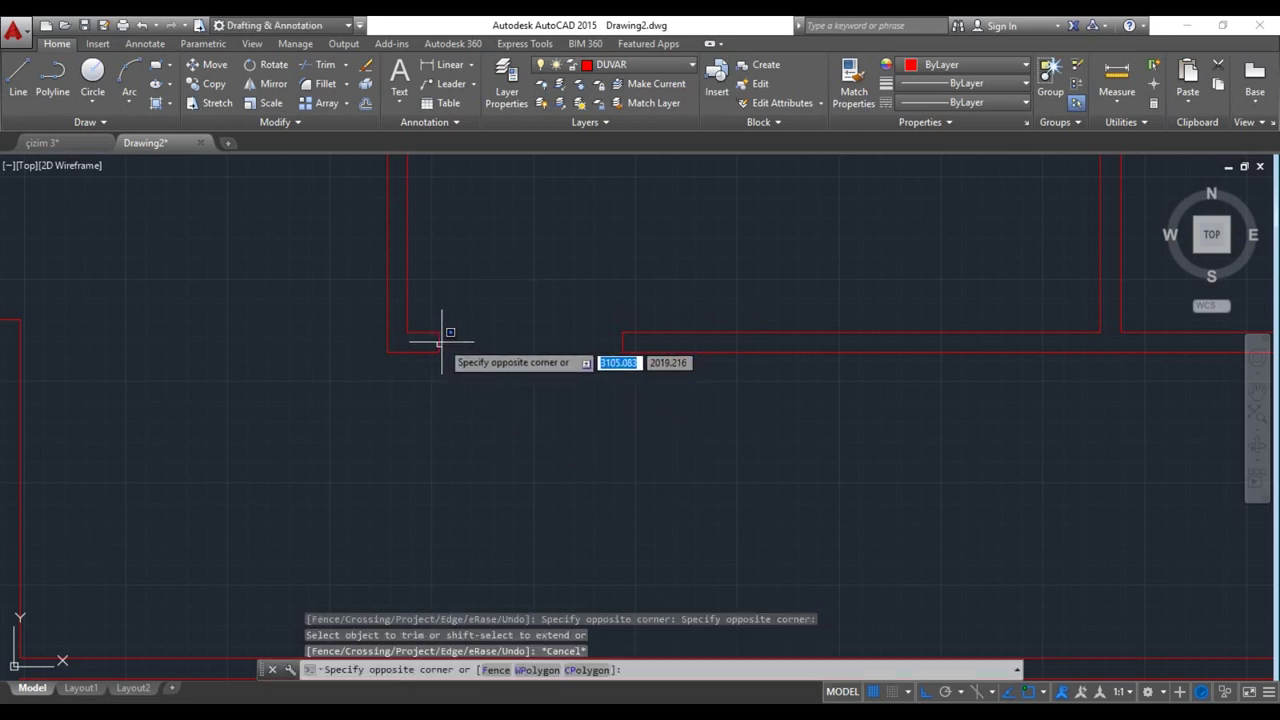
click(443, 341)
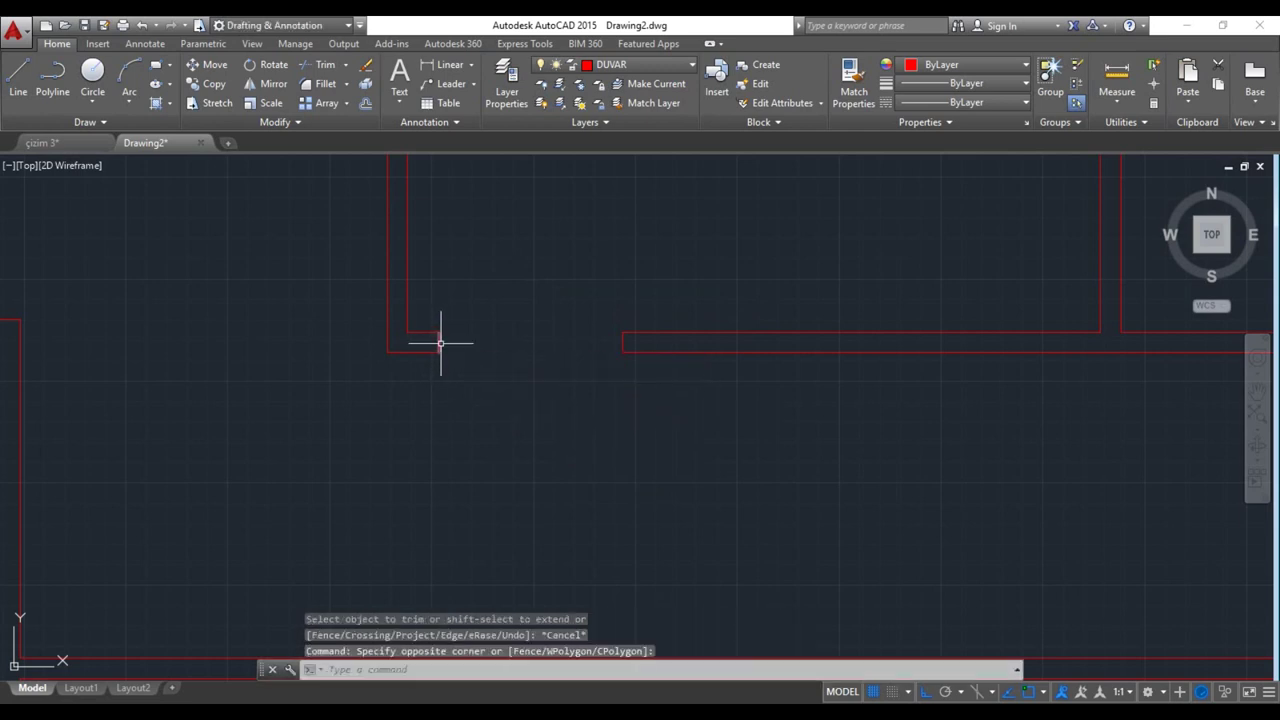
Select the doorway's two jamb lines and copy them to a new spot on the horizontal wall
click(622, 343)
click(622, 352)
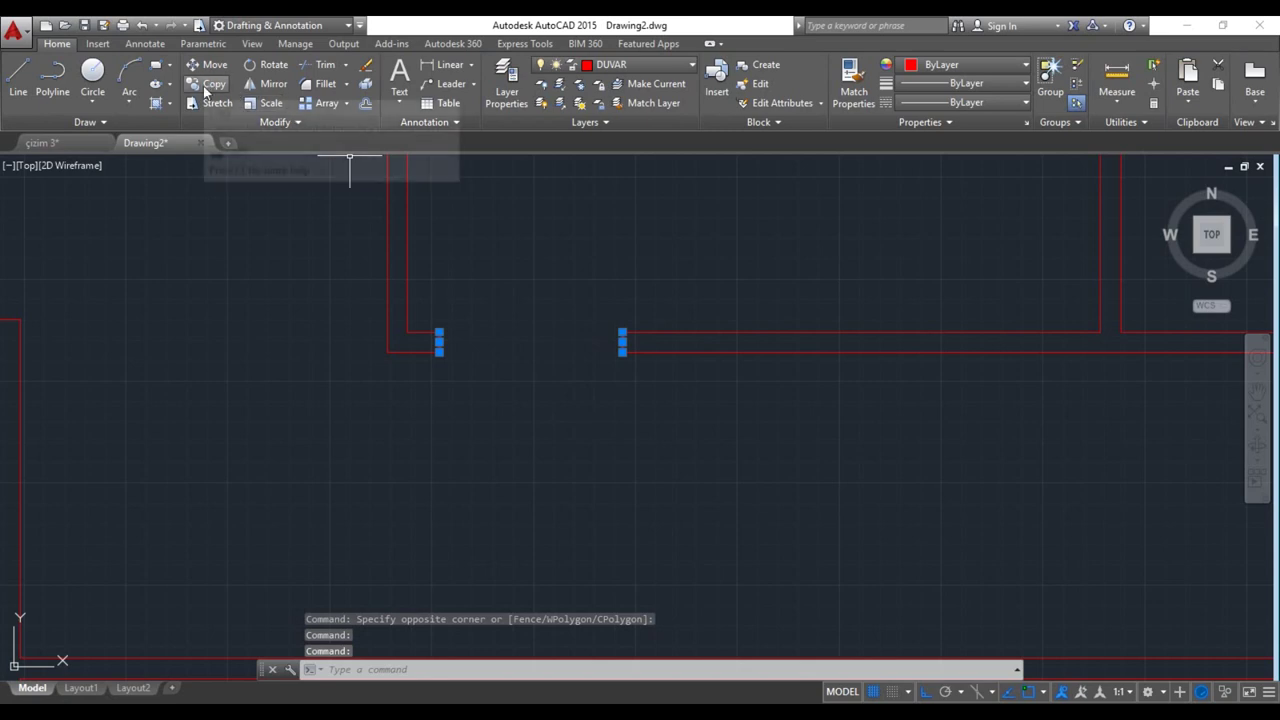
text(co)
key(Return)
click(438, 334)
scroll(410, 422, down, 5)
scroll(437, 400, up, 5)
scroll(388, 366, up, 1)
click(388, 366)
Place two more copies of the jamb pair further along the wall
middle_drag(943, 408, 613, 398)
scroll(534, 414, down, 5)
scroll(700, 366, up, 2)
scroll(582, 355, up, 3)
click(582, 355)
mouse_move(900, 323)
middle_down()
mouse_move(766, 437)
mouse_move(795, 528)
middle_up()
scroll(686, 386, down, 5)
scroll(686, 371, up, 4)
scroll(600, 322, up, 1)
click(585, 322)
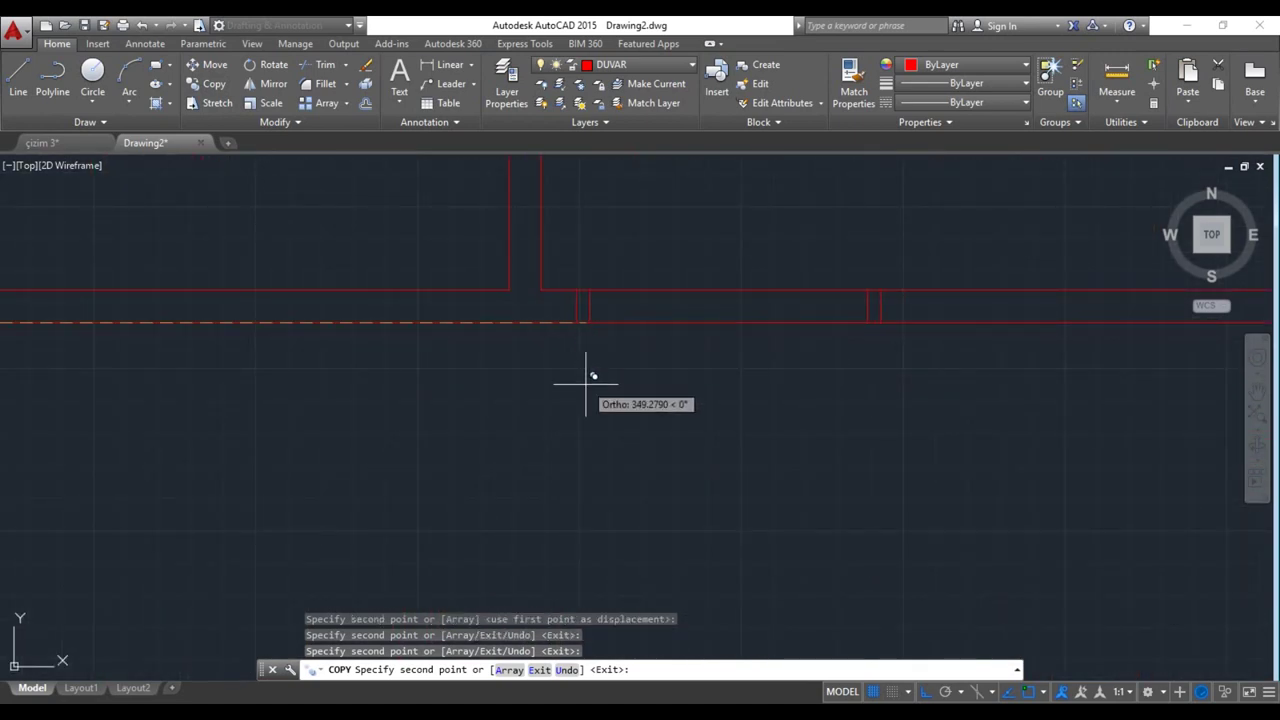
key(Escape)
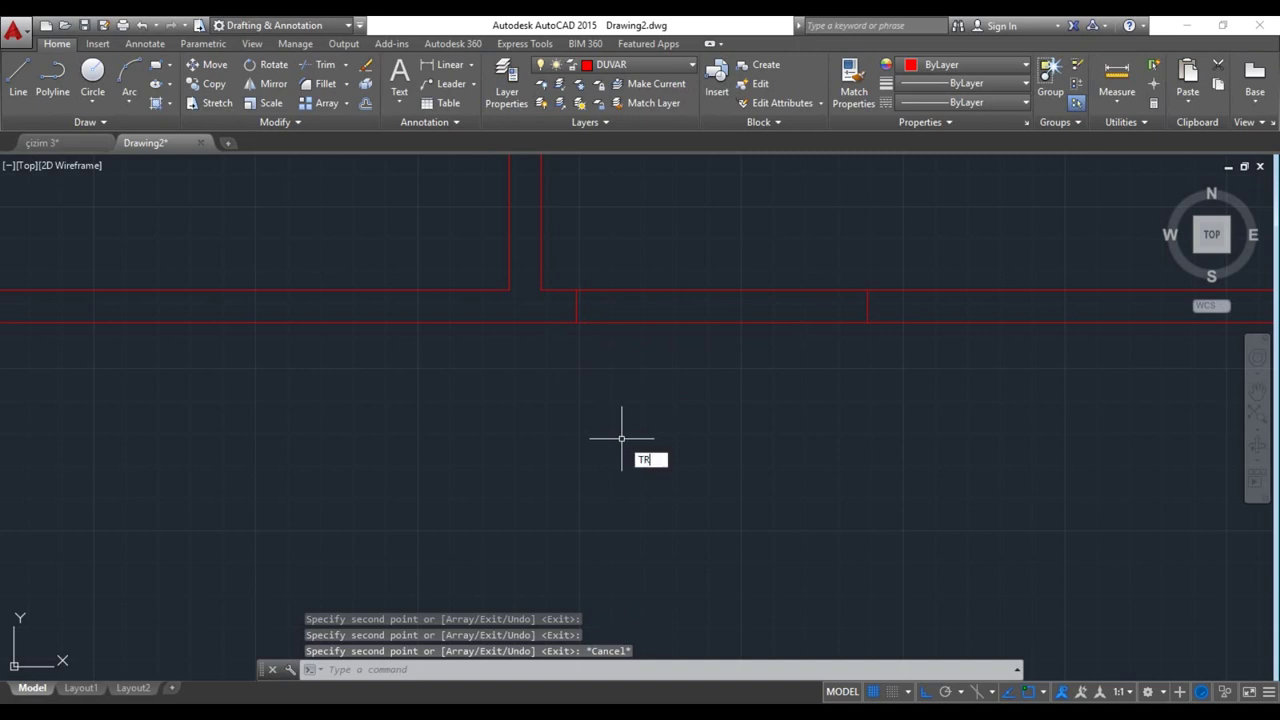
Trim the wall segments between the copied jamb lines to open two doorways
key(Return)
drag(754, 214, 737, 443)
scroll(817, 513, down, 3)
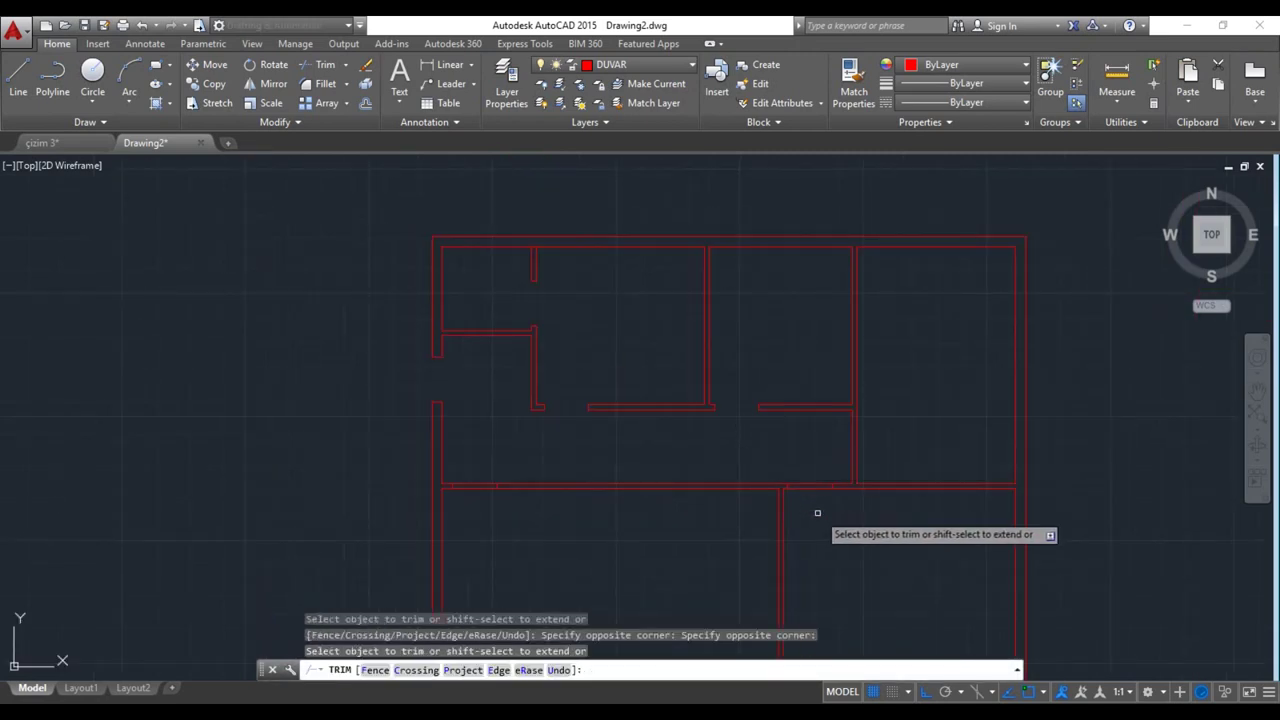
click(808, 487)
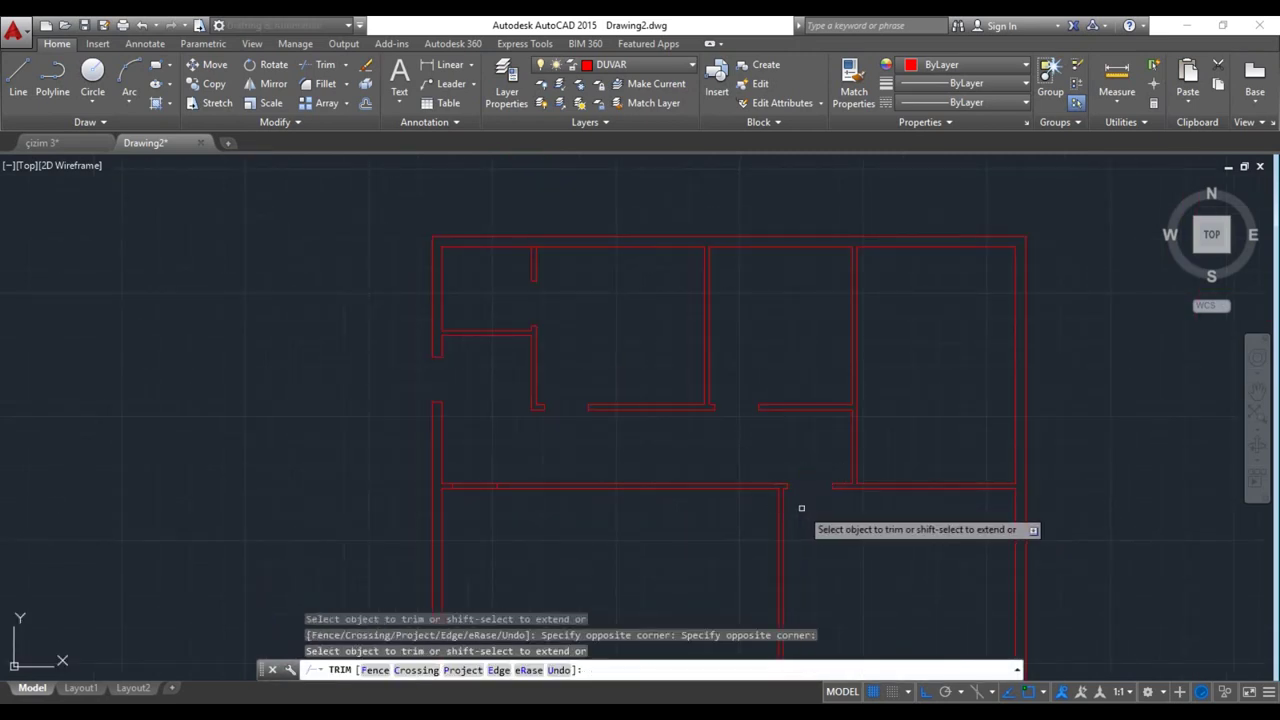
click(480, 486)
key(Escape)
scroll(545, 307, up, 5)
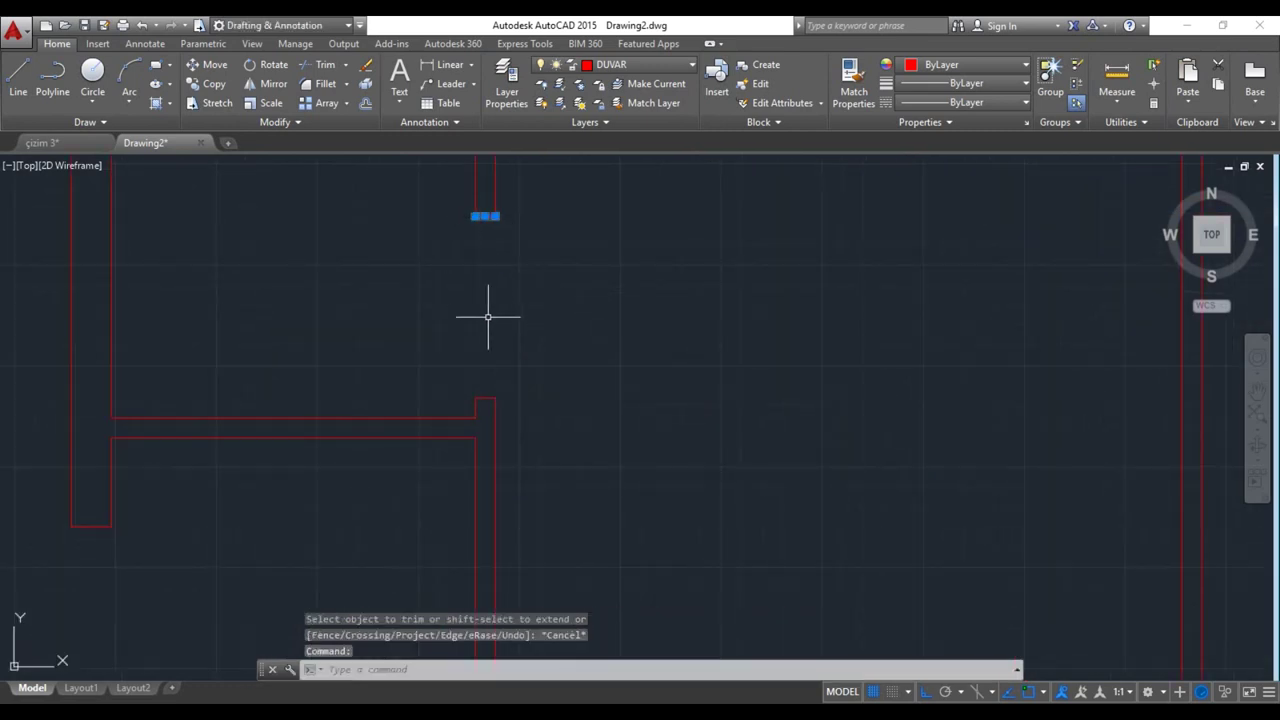
Select the short wall-end lines and start copying them
click(485, 397)
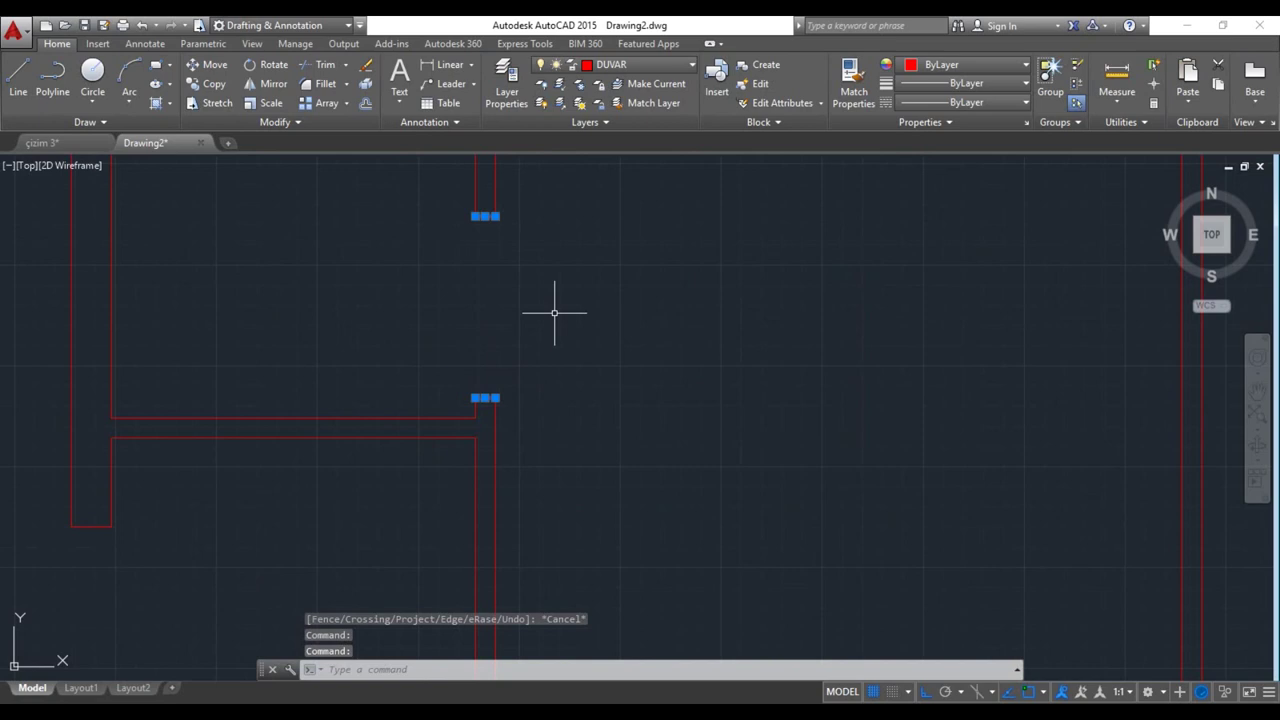
text(co)
key(Return)
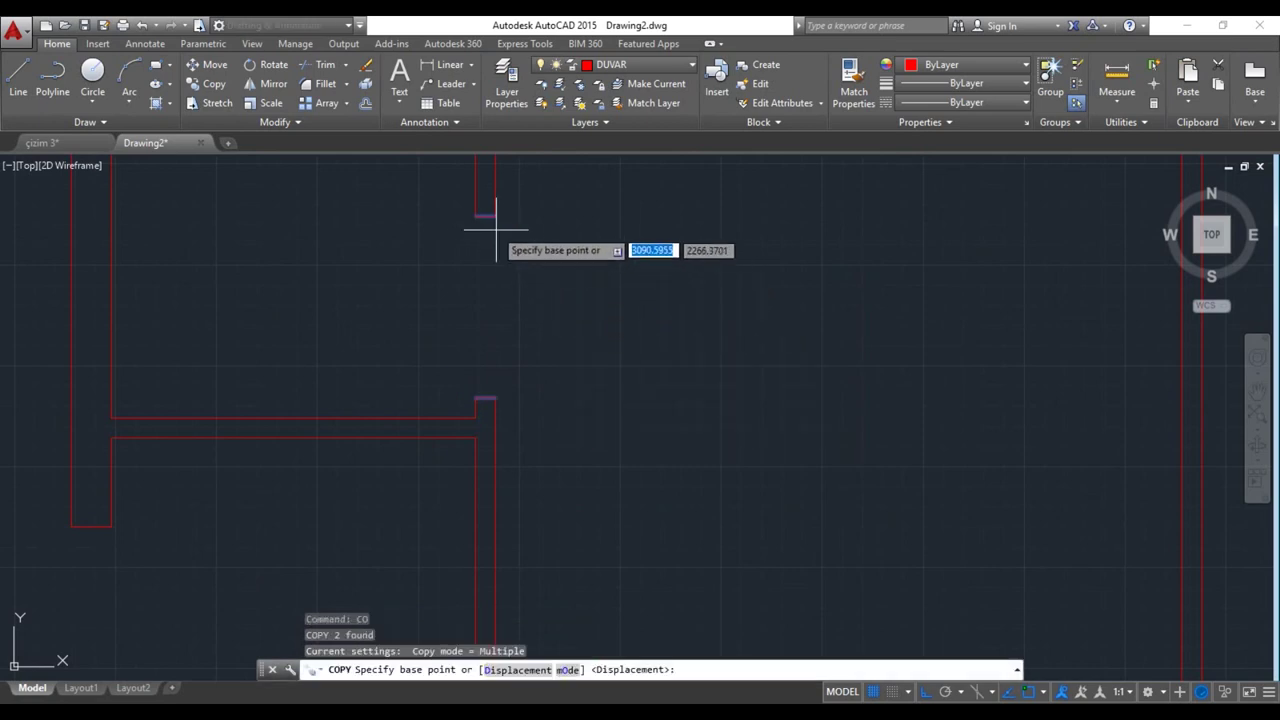
Copy the wall-end caps into the other interior wall
click(485, 397)
scroll(490, 390, down, 5)
middle_drag(668, 439, 451, 371)
scroll(575, 452, up, 5)
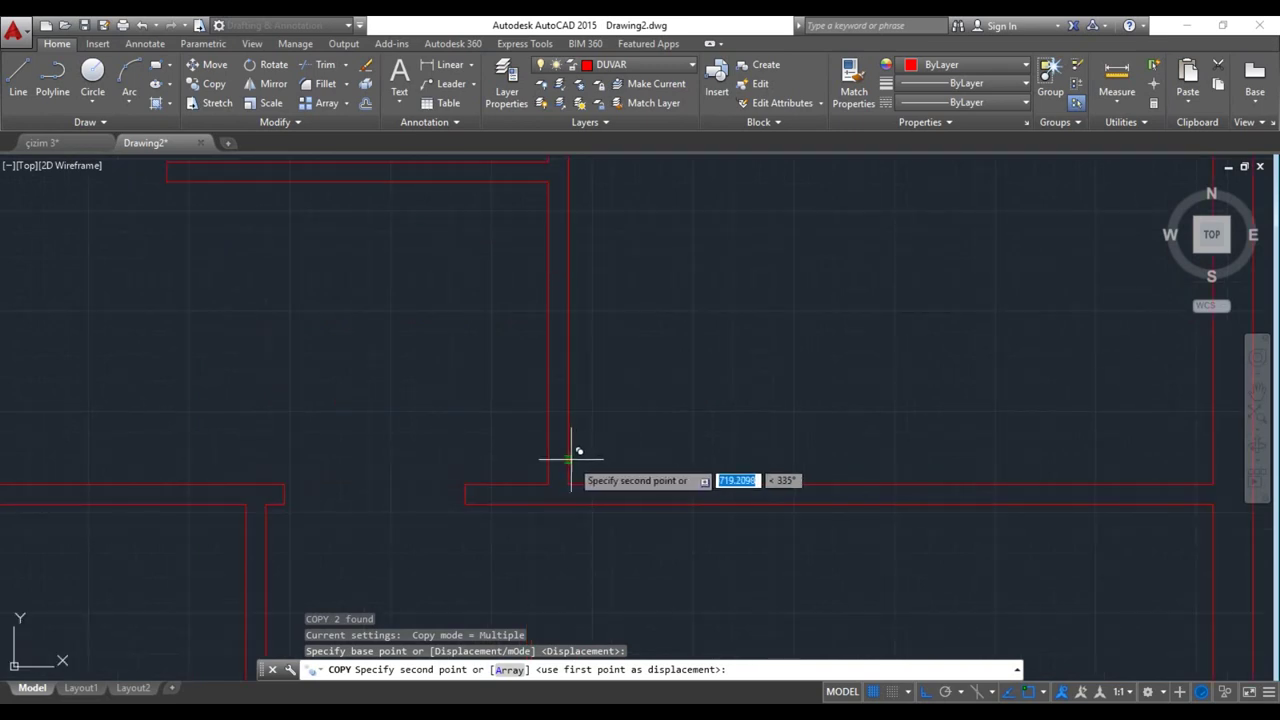
click(568, 460)
key(Escape)
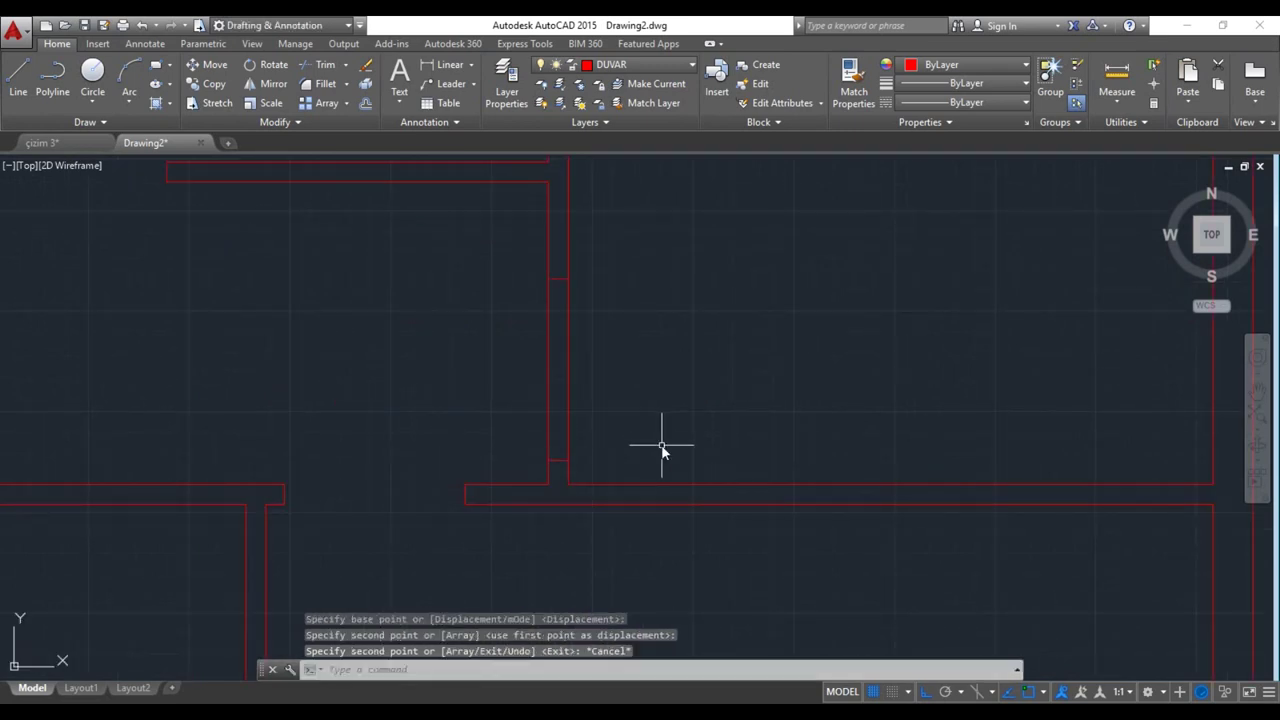
text(TR)
Trim the wall lines between the new end caps to open the doorway
key(Return)
key(Return)
click(609, 366)
click(517, 391)
scroll(529, 429, down, 5)
mouse_move(529, 429)
middle_down()
mouse_move(563, 448)
mouse_move(686, 434)
mouse_move(726, 403)
middle_up()
scroll(700, 449, down, 3)
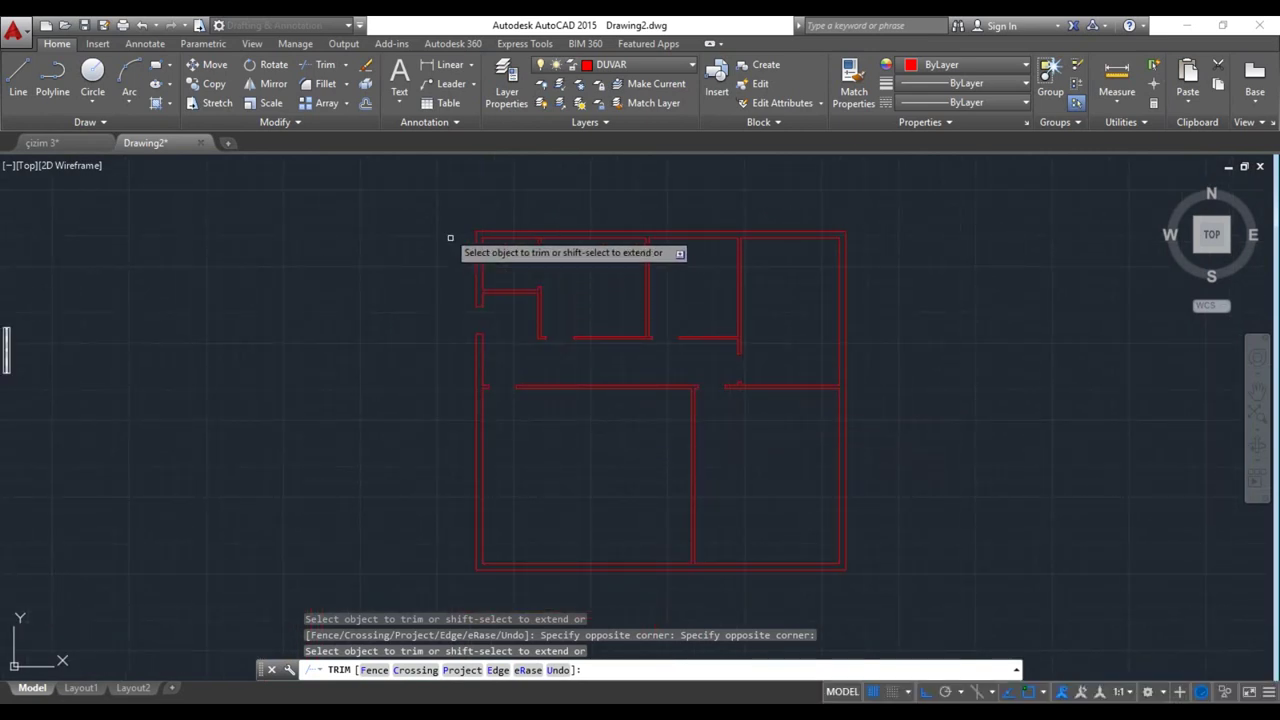
key(Return)
key(Escape)
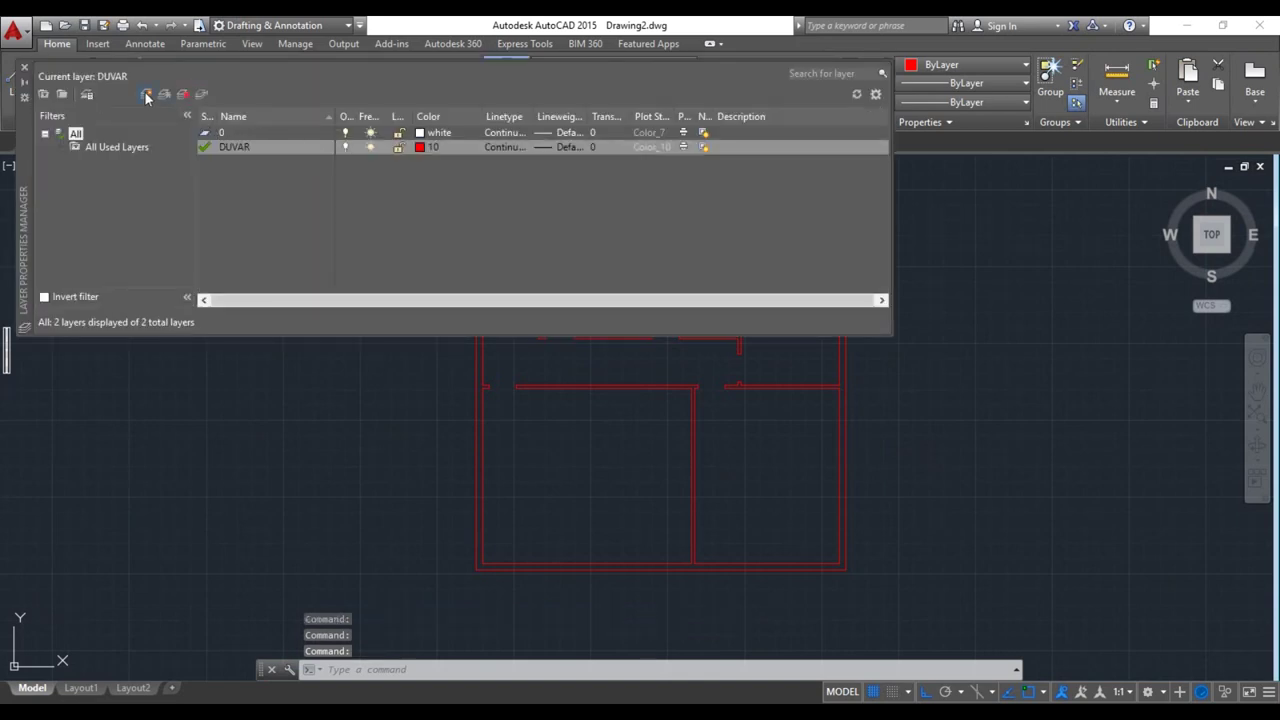
Create a layer named KAPILAR with blue colour 172
click(147, 95)
text(KAPILAR)
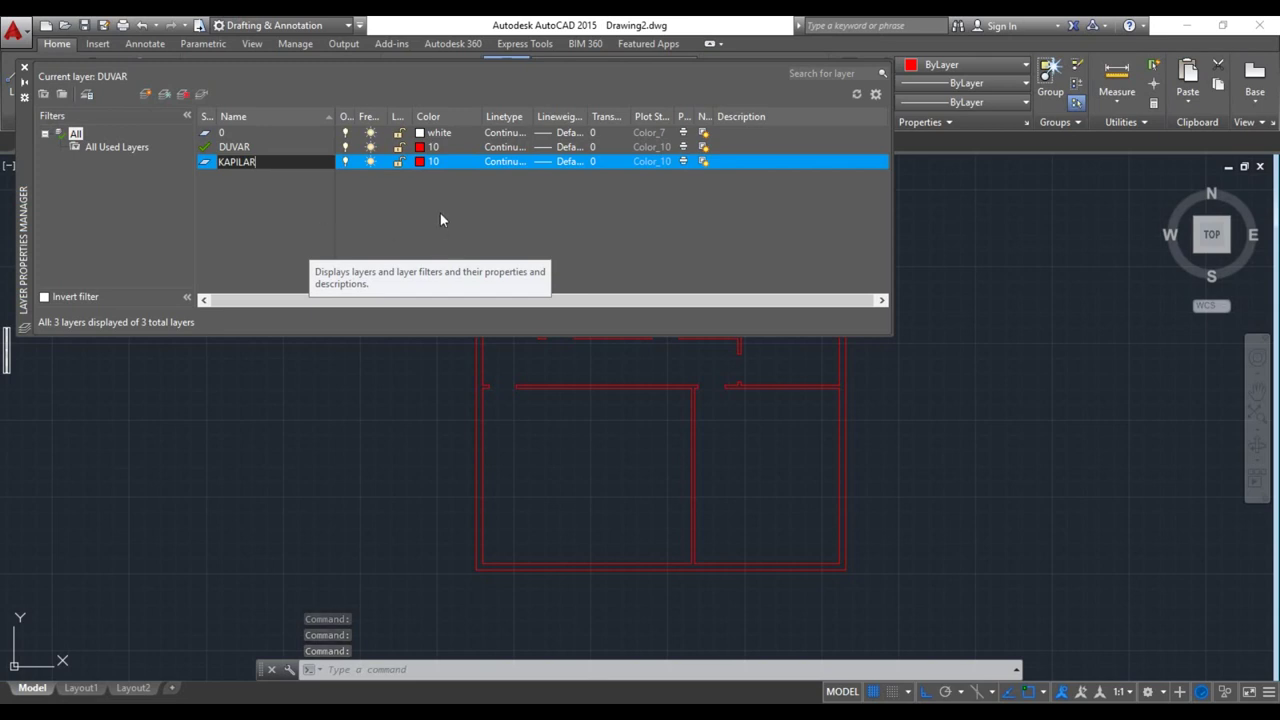
click(420, 161)
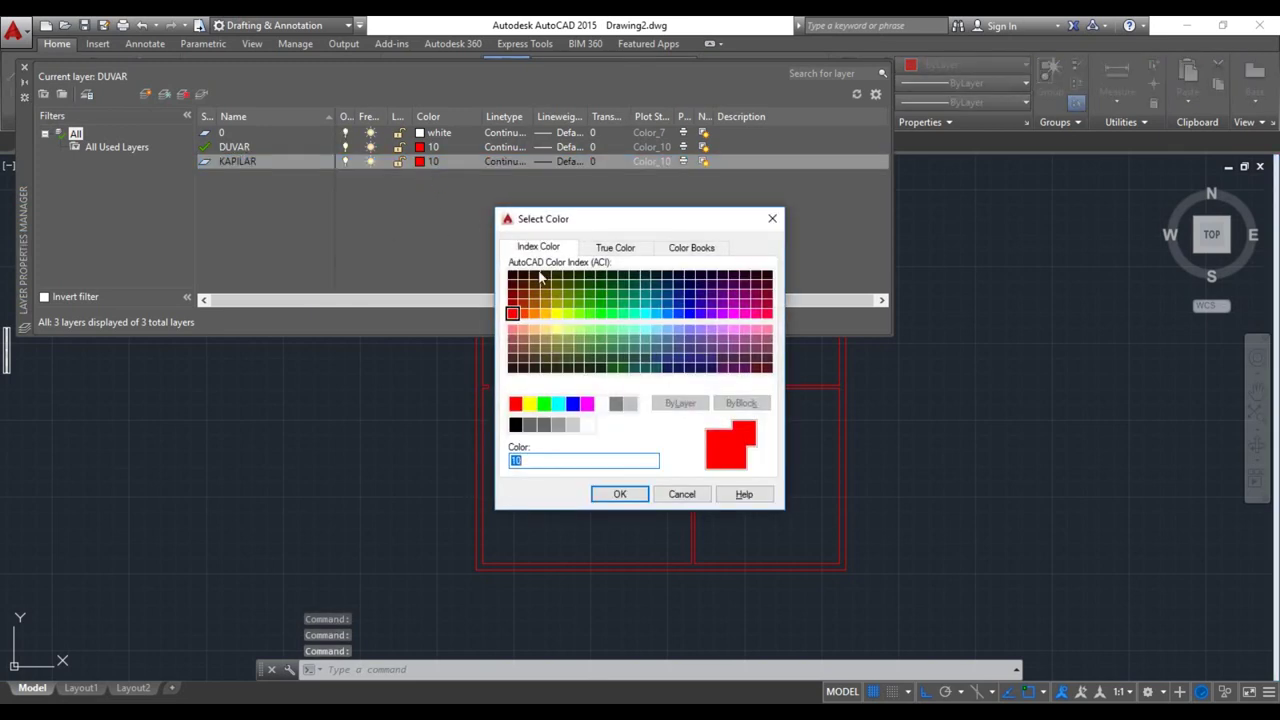
click(690, 305)
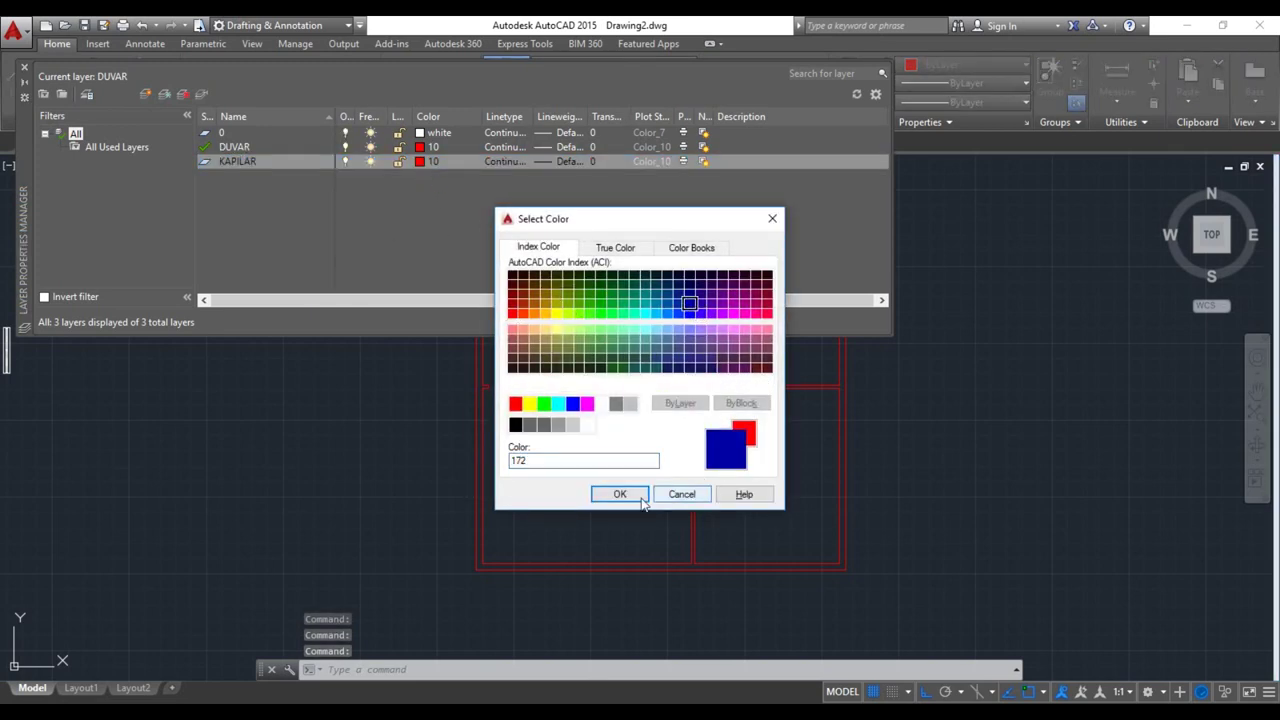
click(620, 494)
click(25, 70)
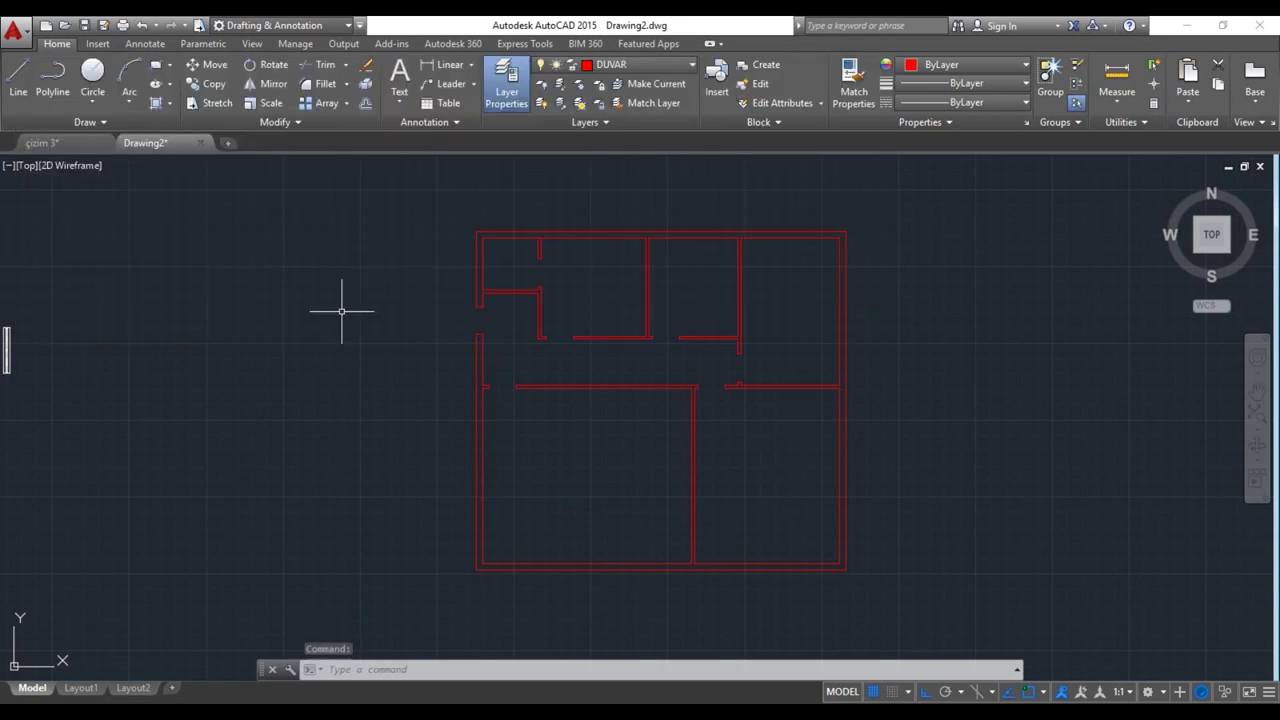
click(620, 67)
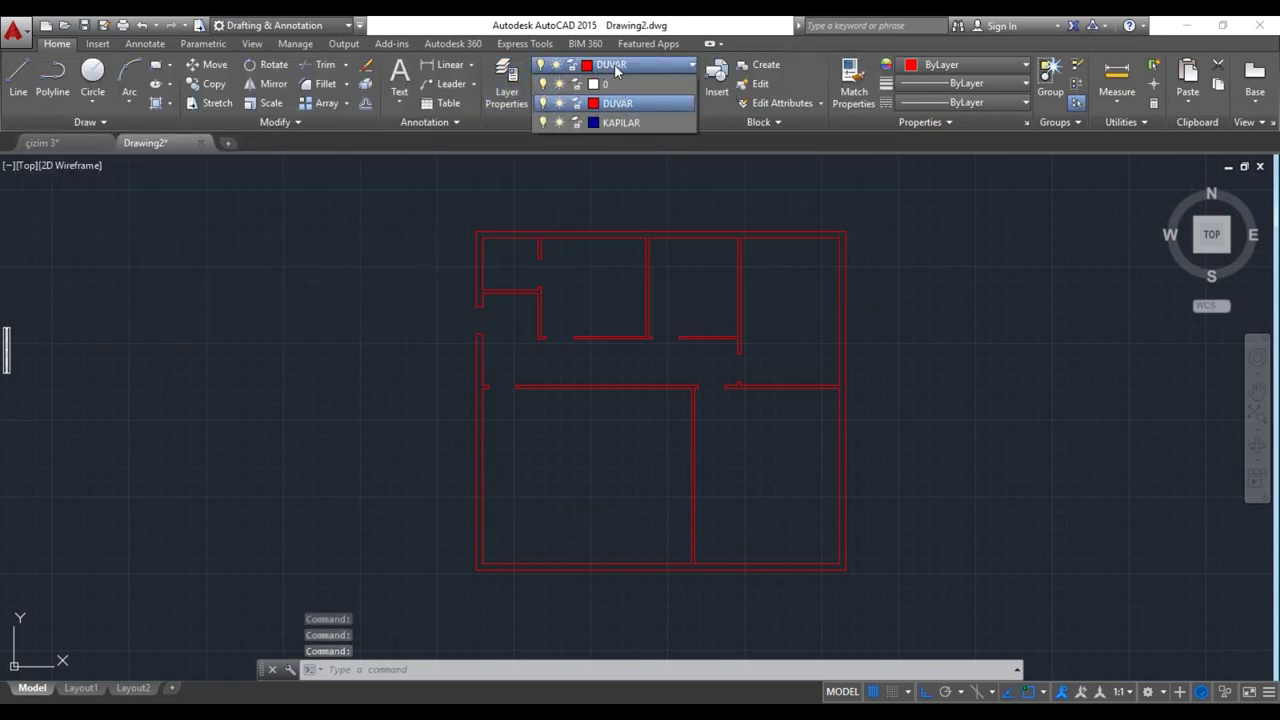
Make KAPILAR the current layer
click(613, 123)
middle_drag(414, 389, 361, 359)
middle_drag(567, 365, 505, 401)
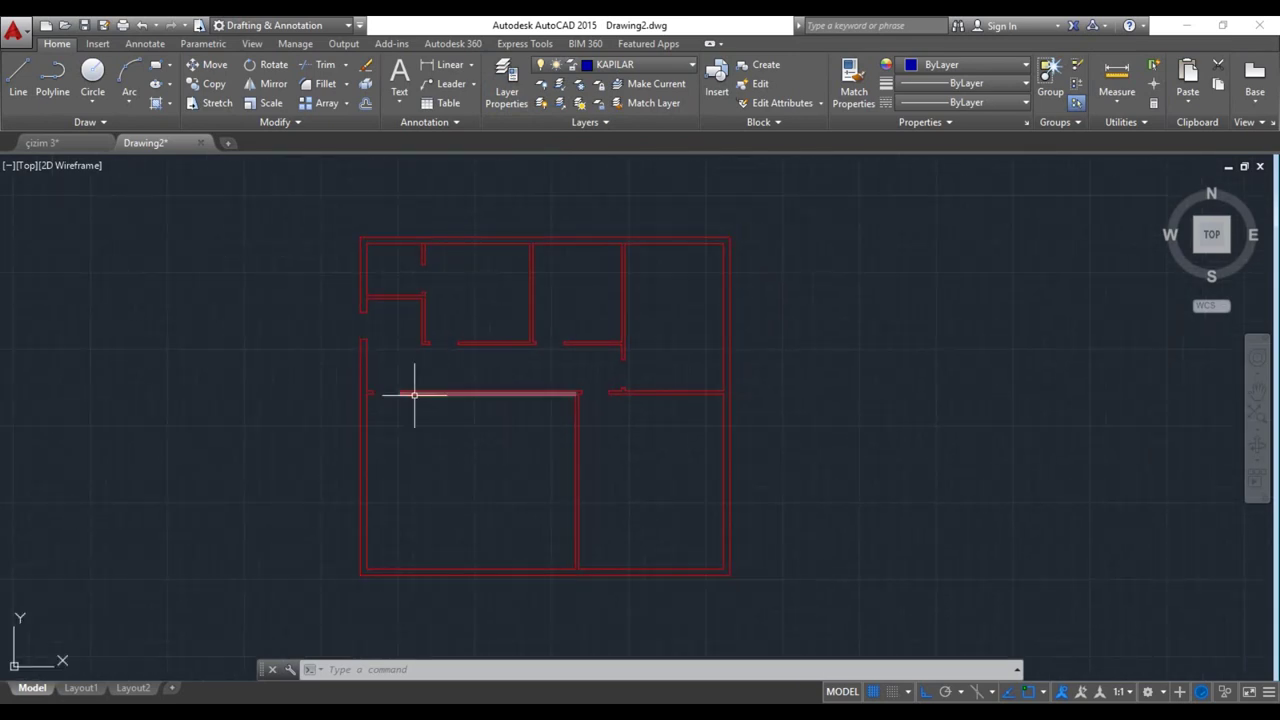
key(Escape)
key(Escape)
key(Escape)
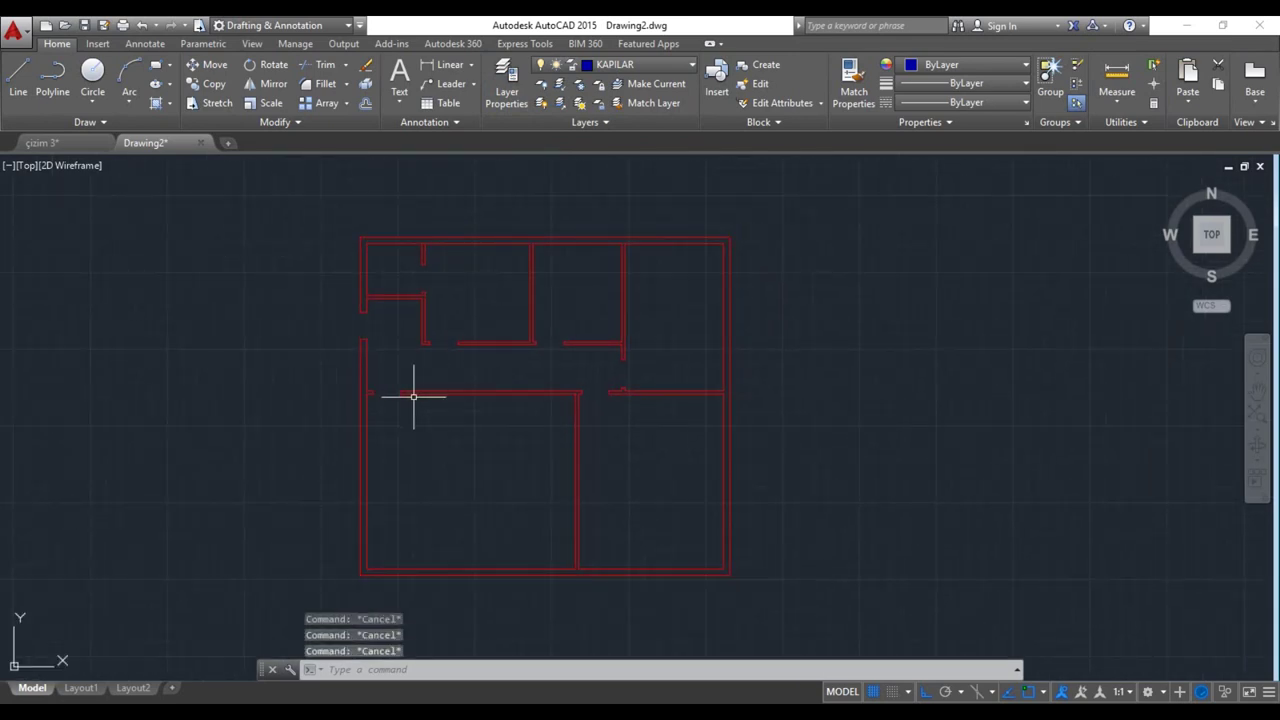
text(L)
Draw a 90-by-5 door leaf in the upper-left doorway
key(Return)
scroll(357, 400, up, 4)
click(389, 378)
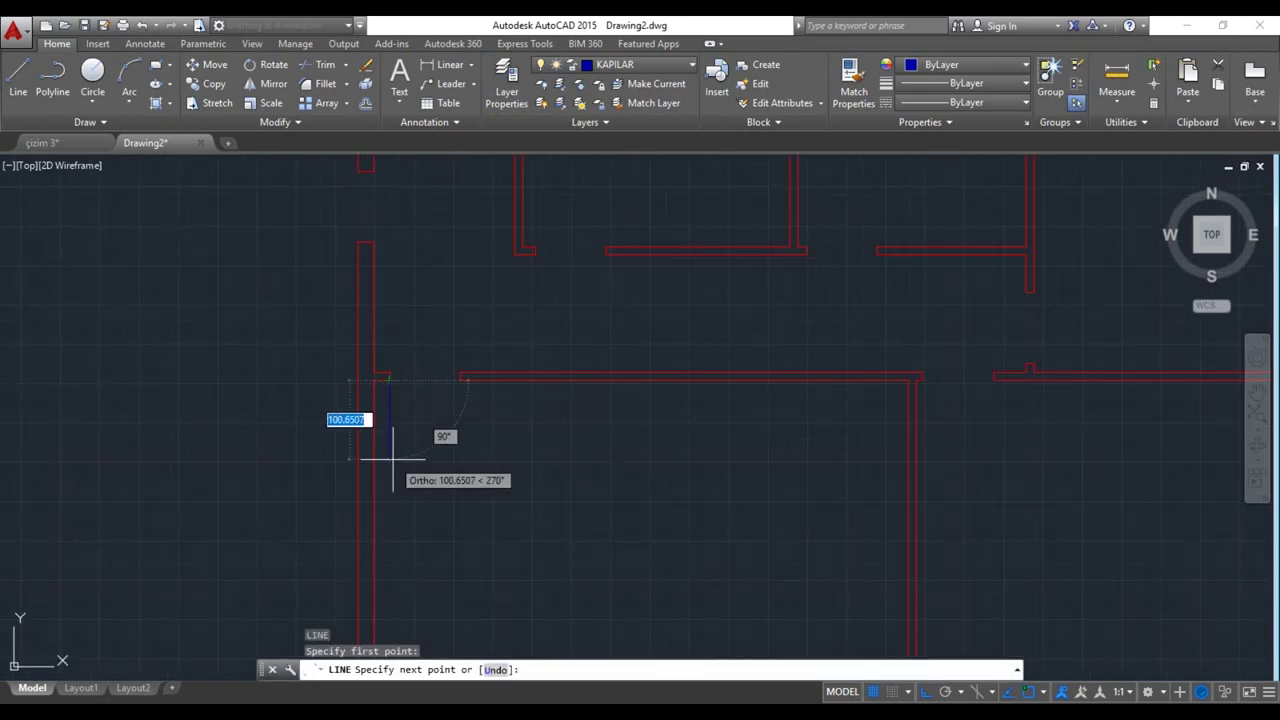
key(Return)
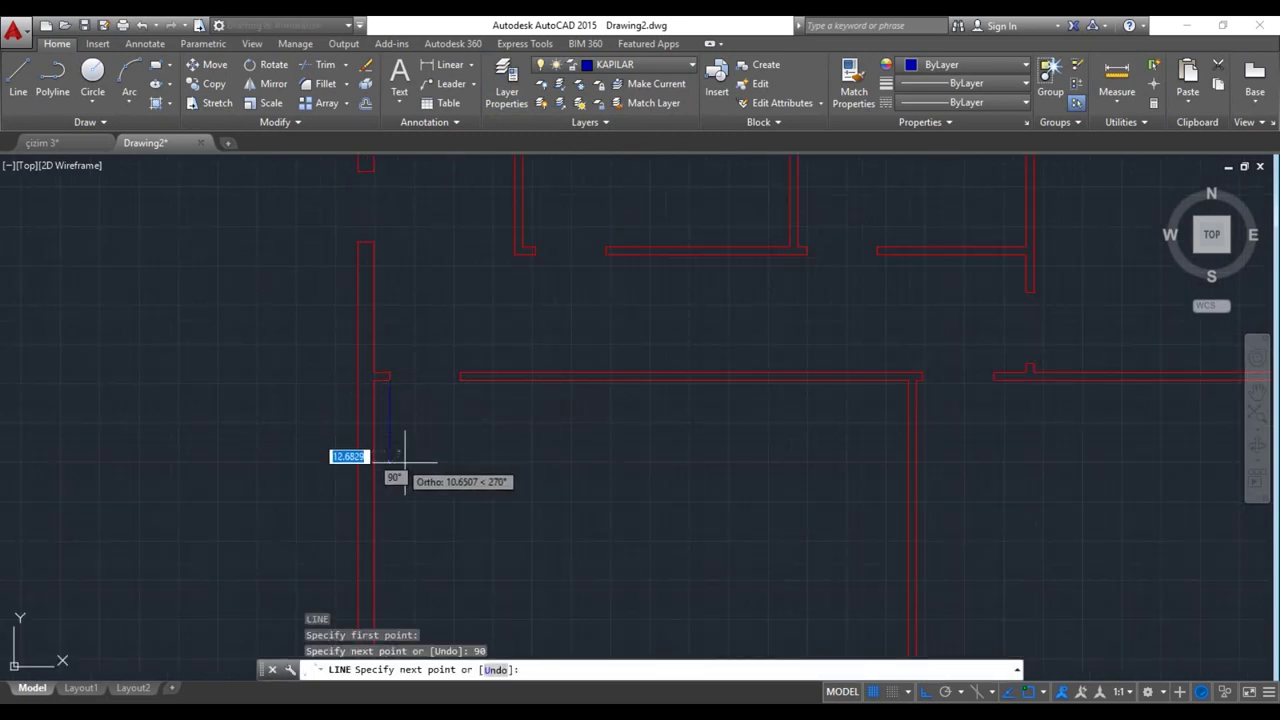
text(5)
key(Return)
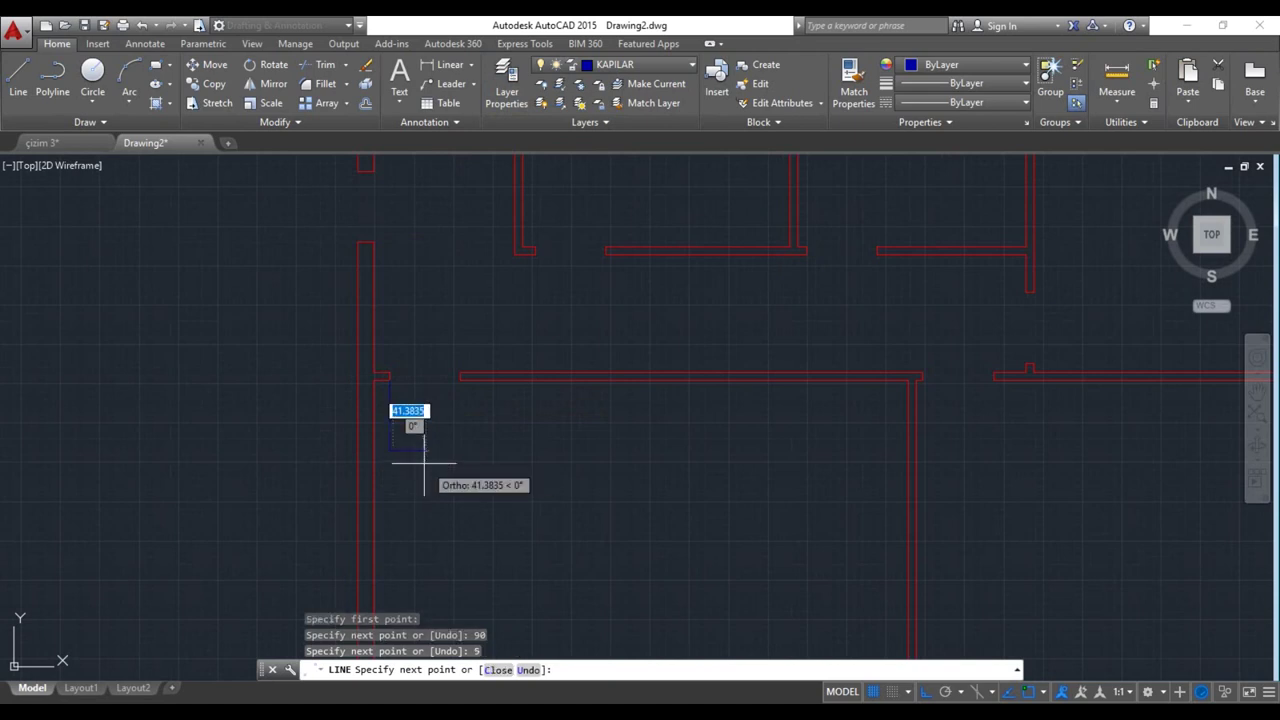
scroll(410, 385, up, 3)
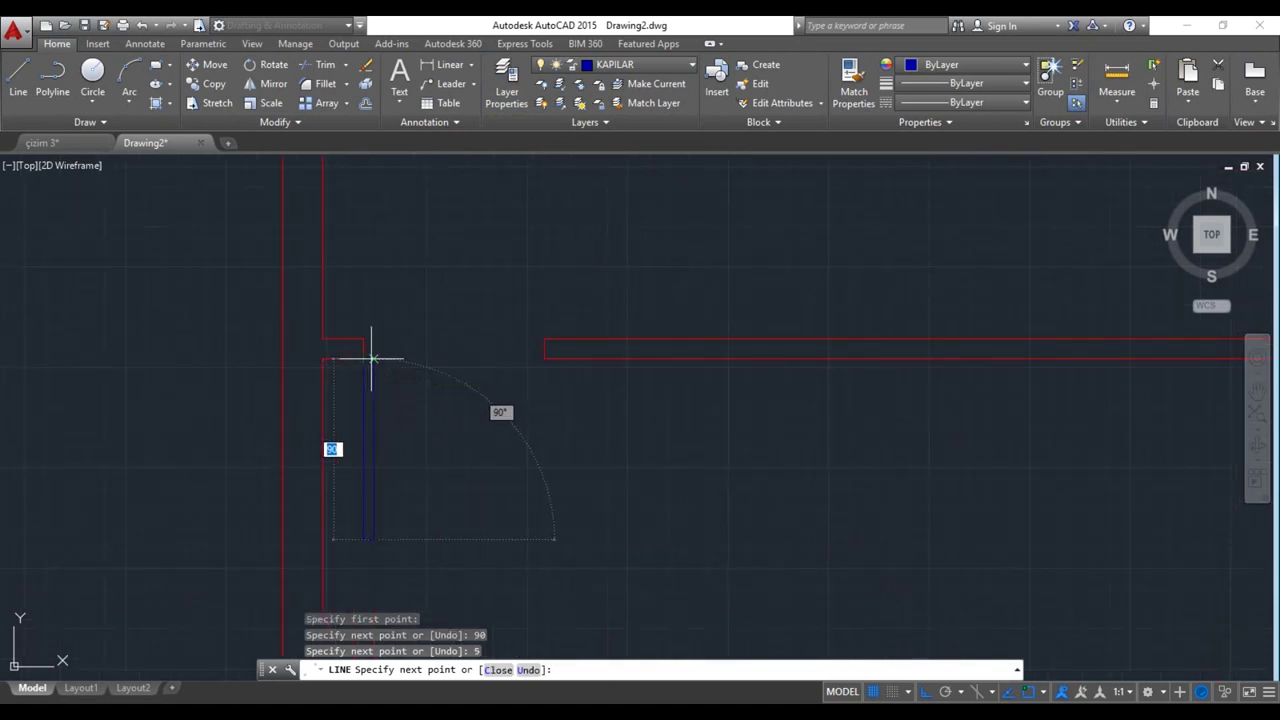
click(369, 358)
click(363, 340)
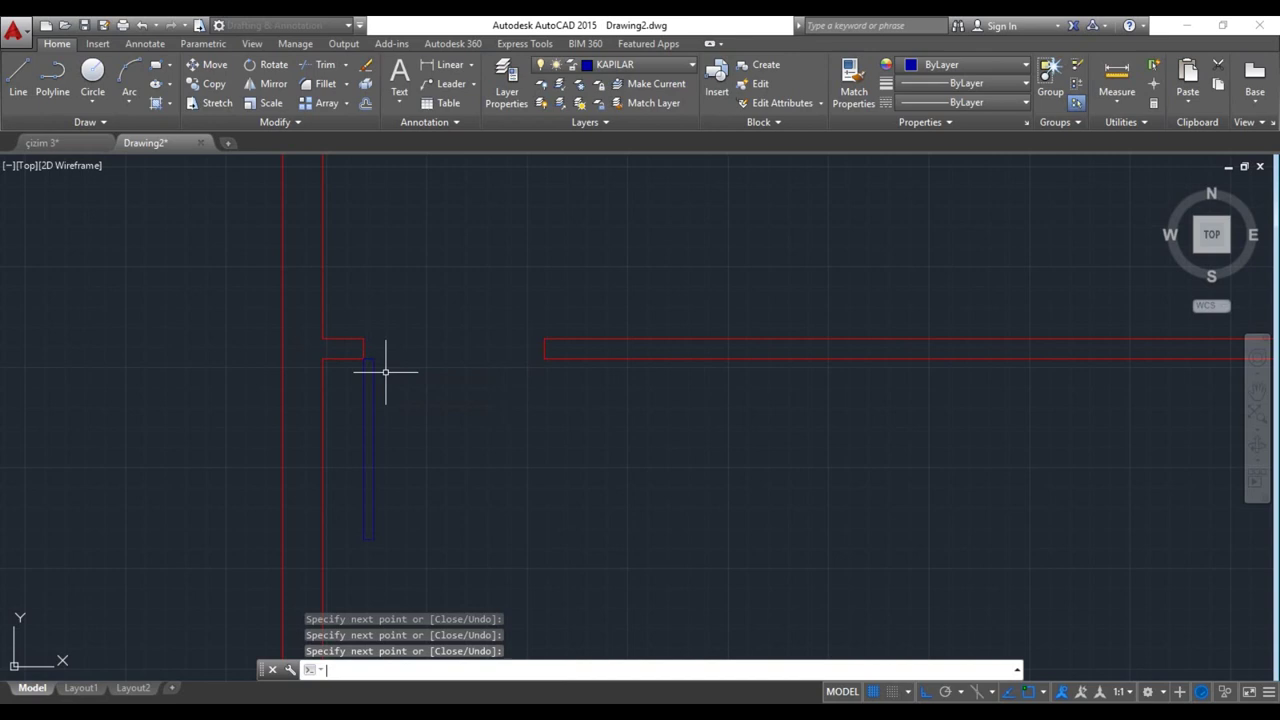
key(Return)
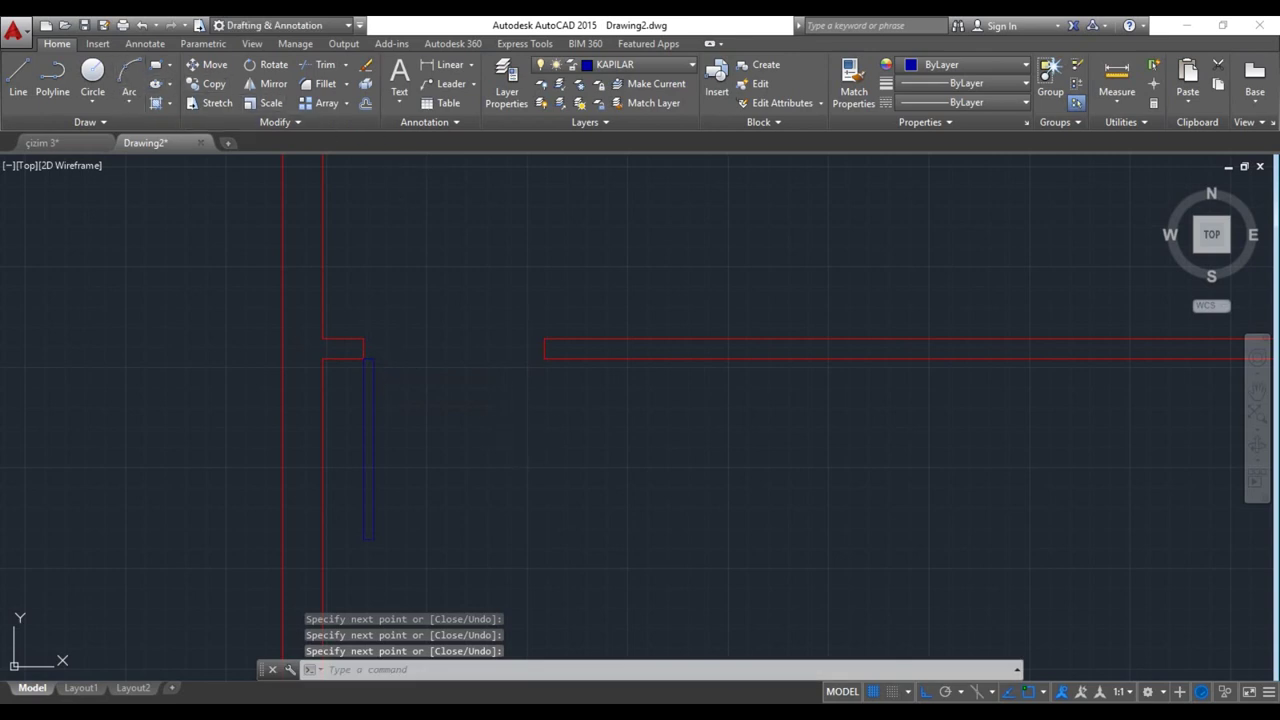
click(371, 539)
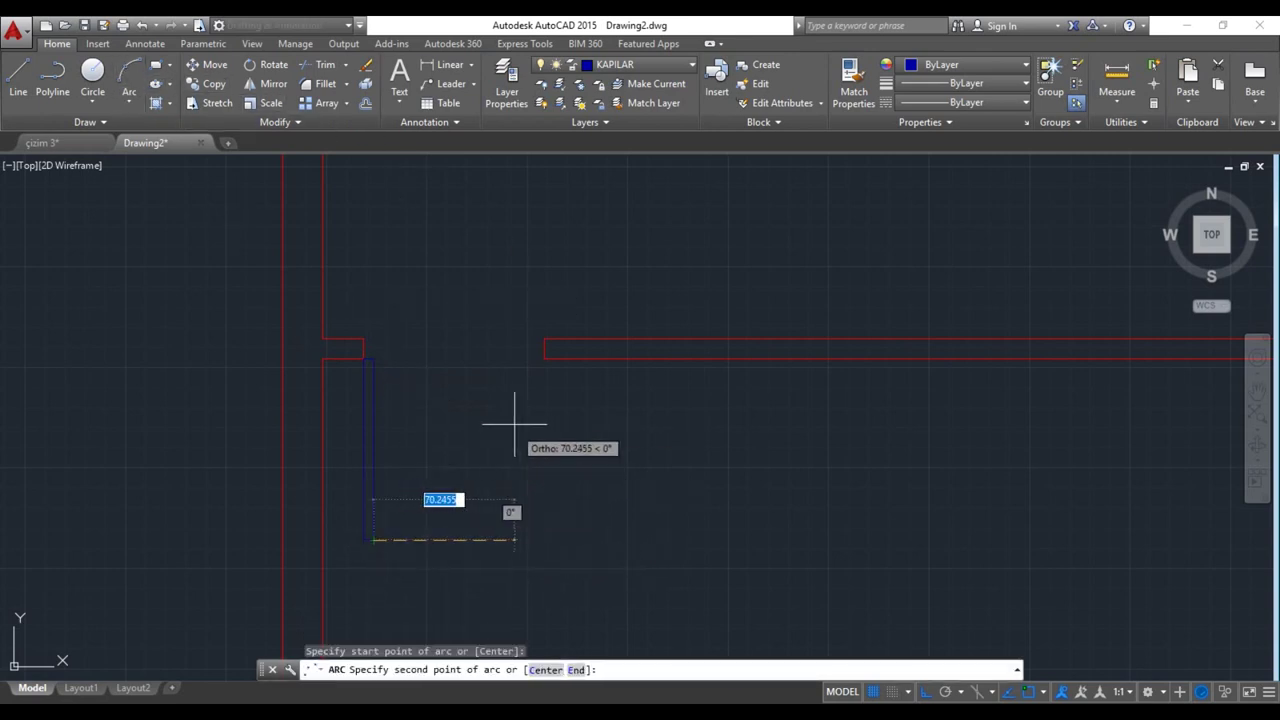
Draw a 3-point swing arc from the leaf bottom to the opposite wall corner
click(489, 345)
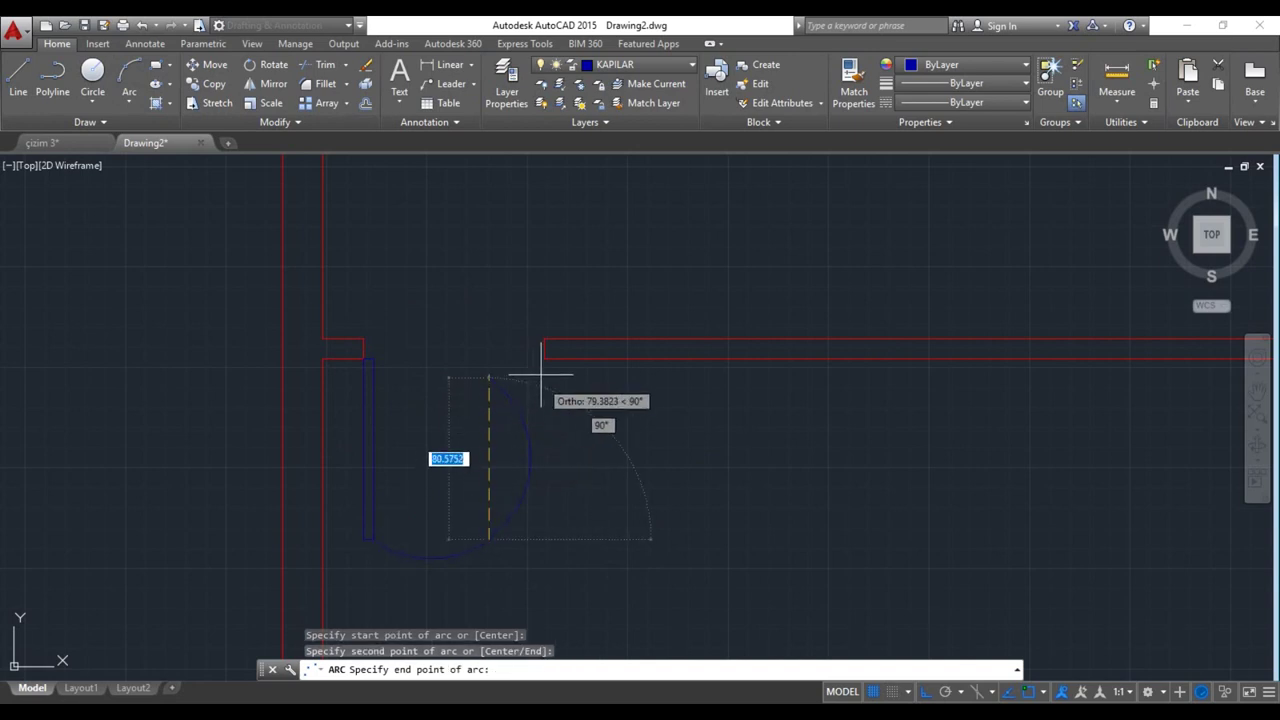
click(545, 379)
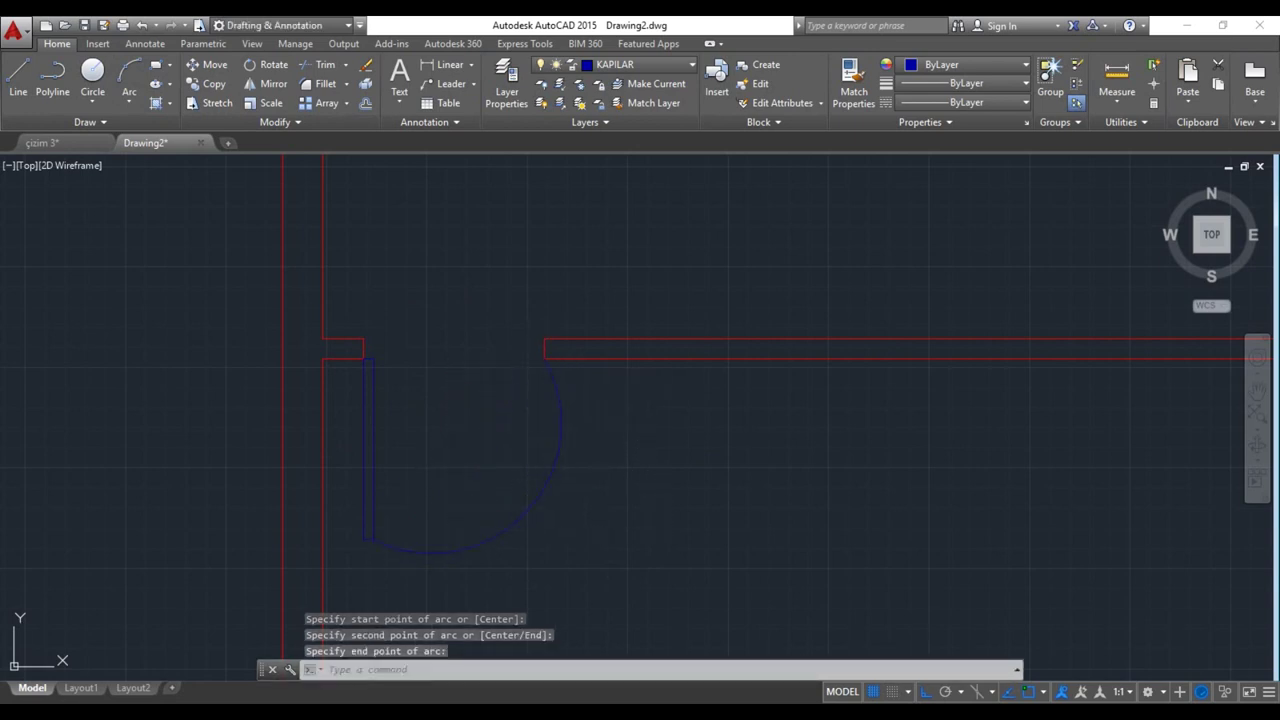
click(528, 522)
click(522, 513)
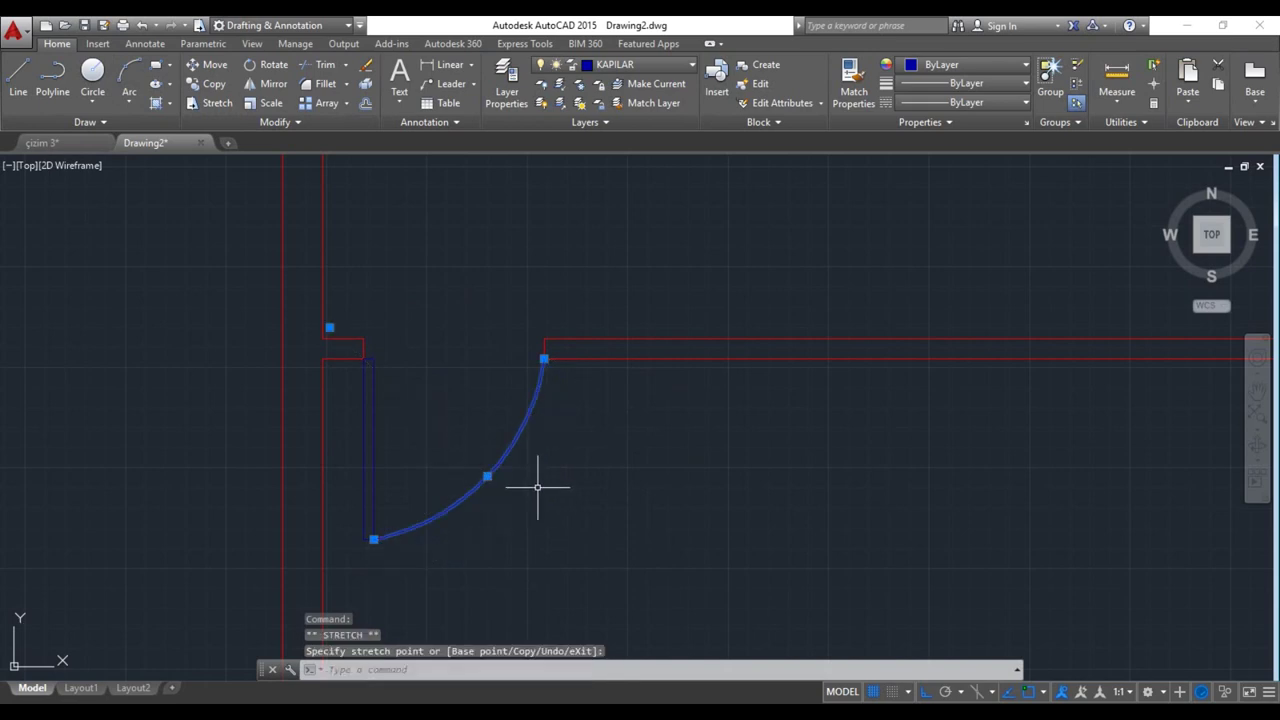
key(Escape)
Group the door leaf and swing arc into one door object
click(346, 359)
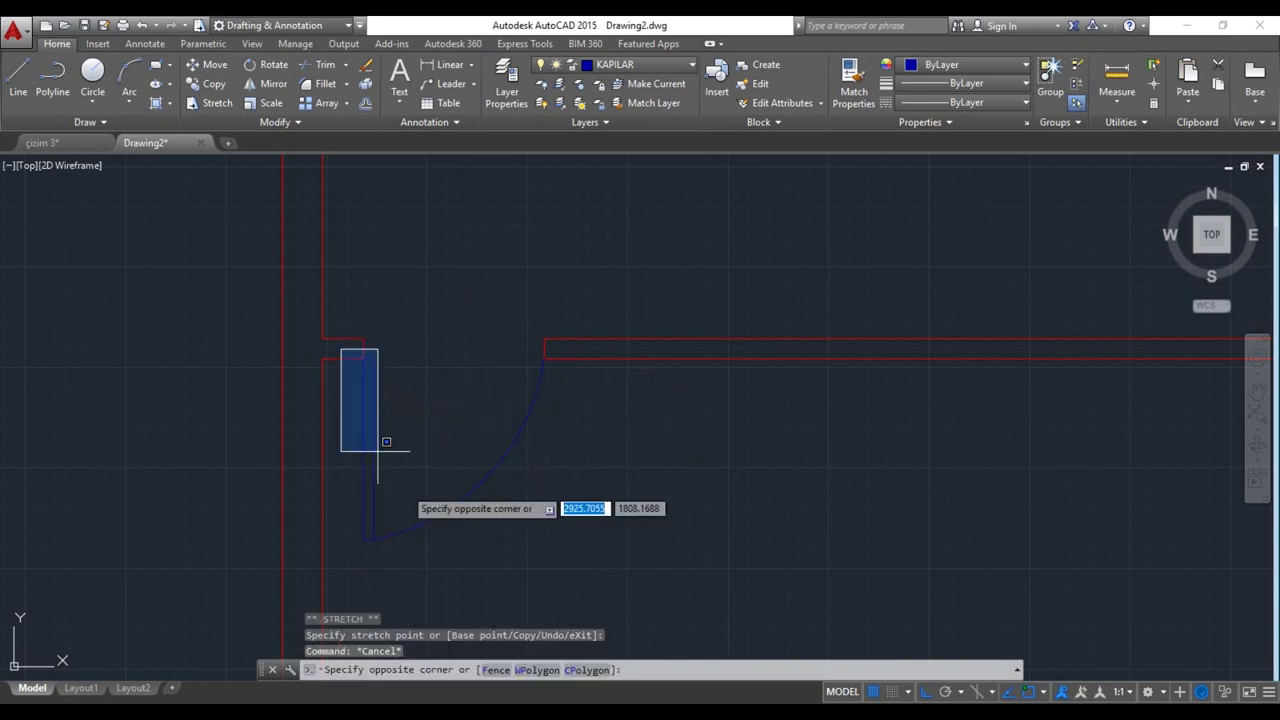
click(593, 554)
right_click(443, 523)
mouse_move(483, 352)
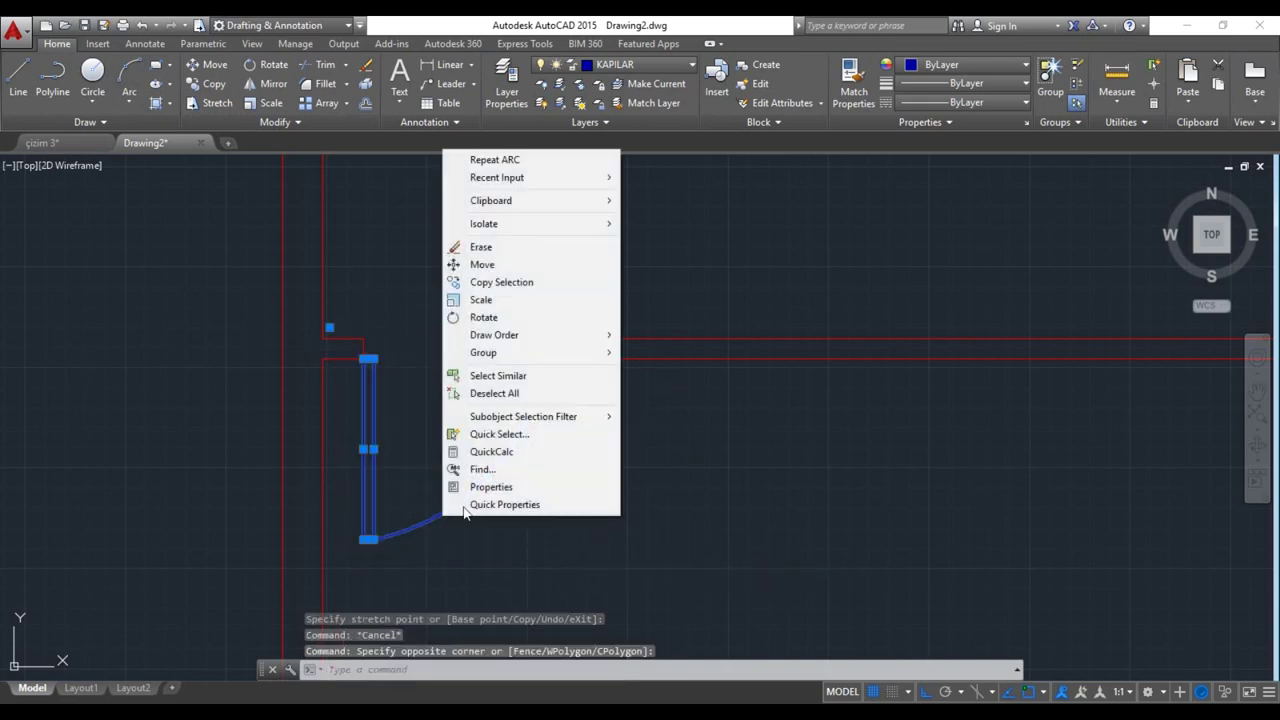
click(656, 353)
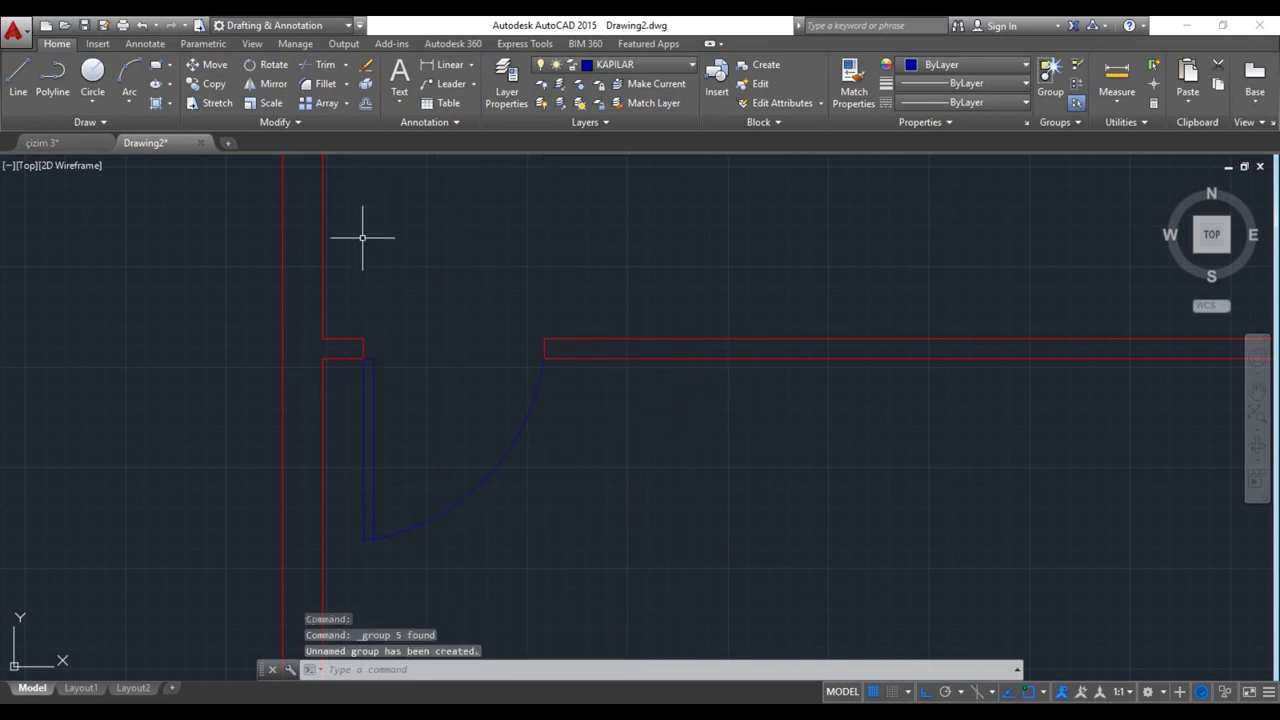
click(358, 428)
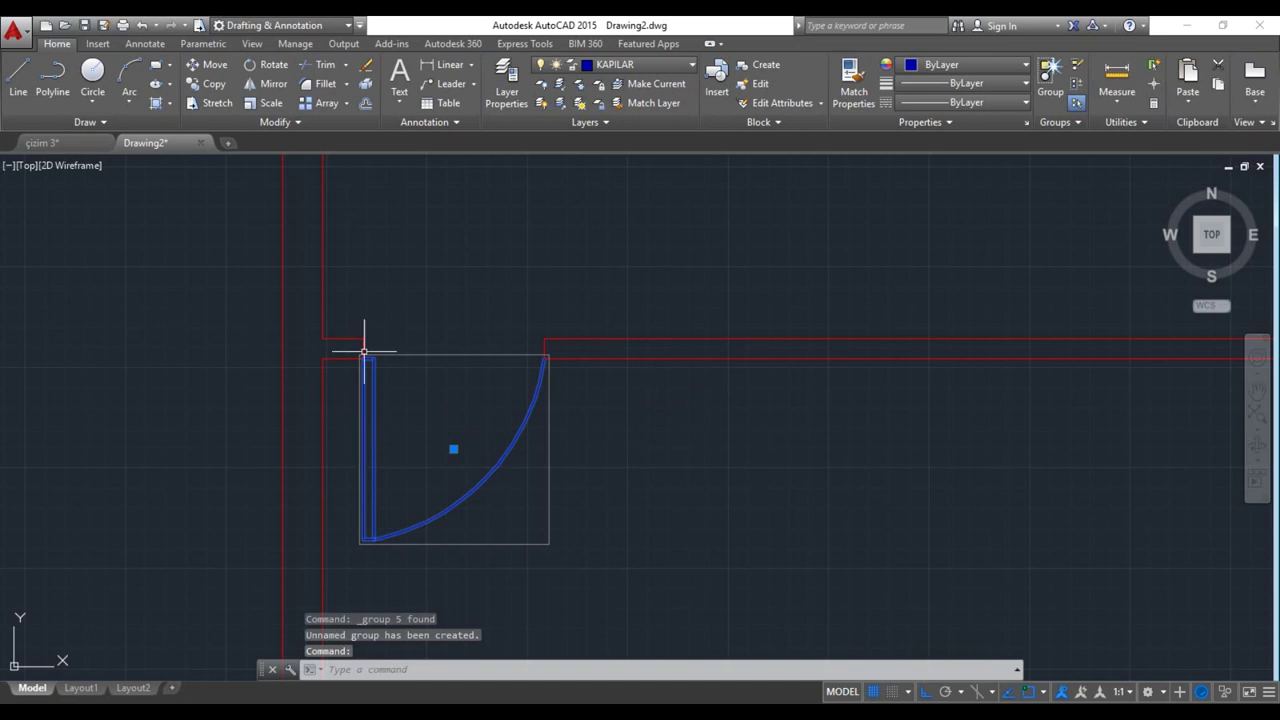
Copy the grouped door from its leaf top into the next wall opening
click(210, 88)
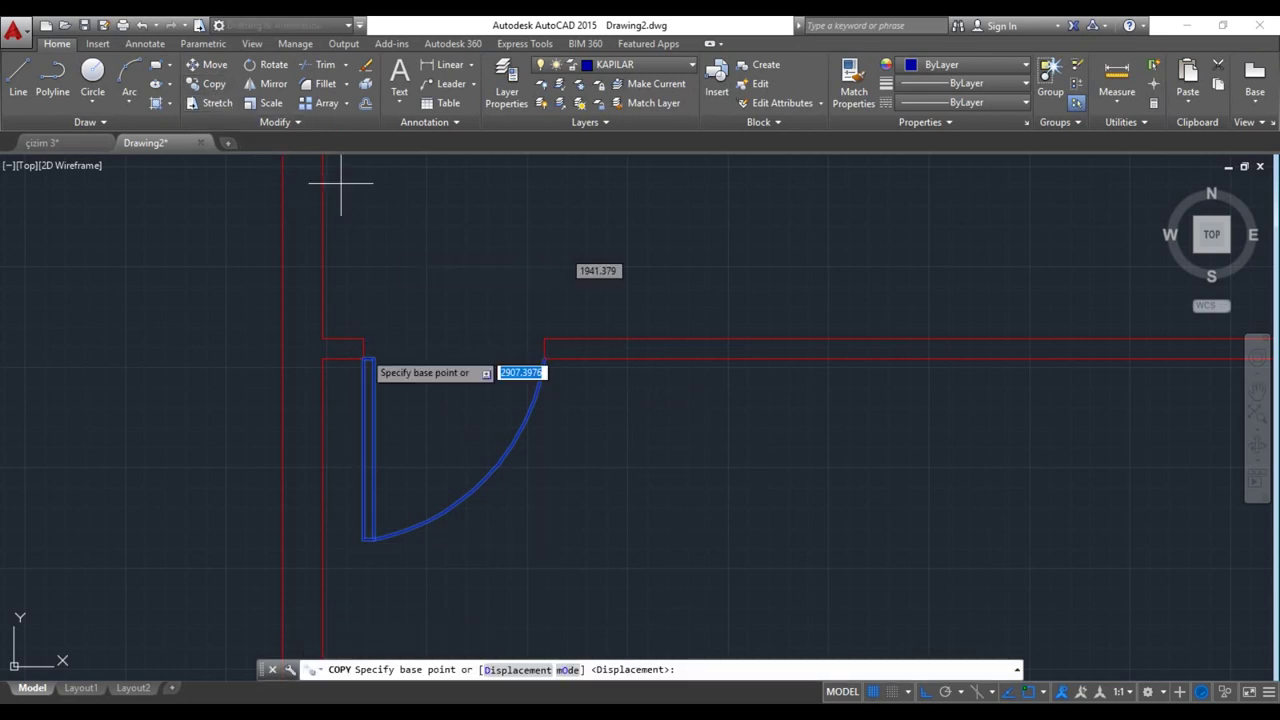
click(359, 357)
scroll(443, 334, down, 4)
middle_drag(714, 366, 332, 330)
scroll(614, 315, up, 2)
scroll(540, 285, up, 1)
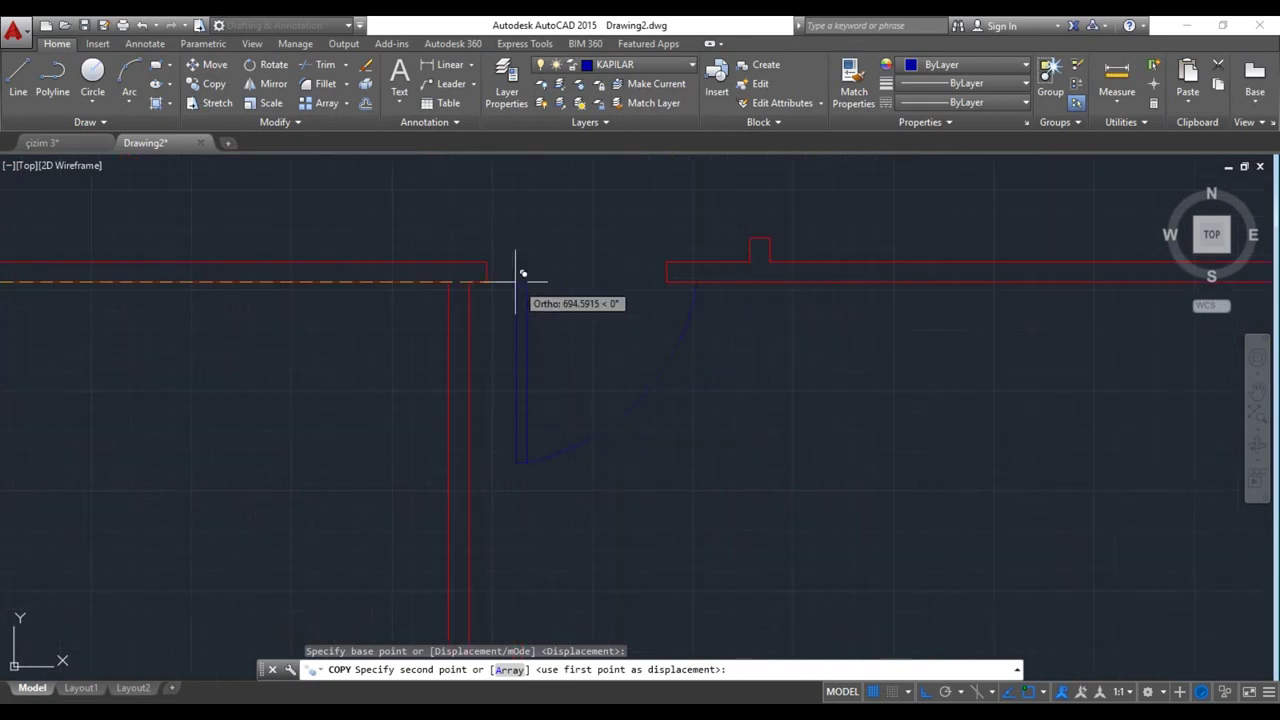
click(495, 270)
Place two more door copies in the remaining doorways
middle_drag(551, 314, 574, 514)
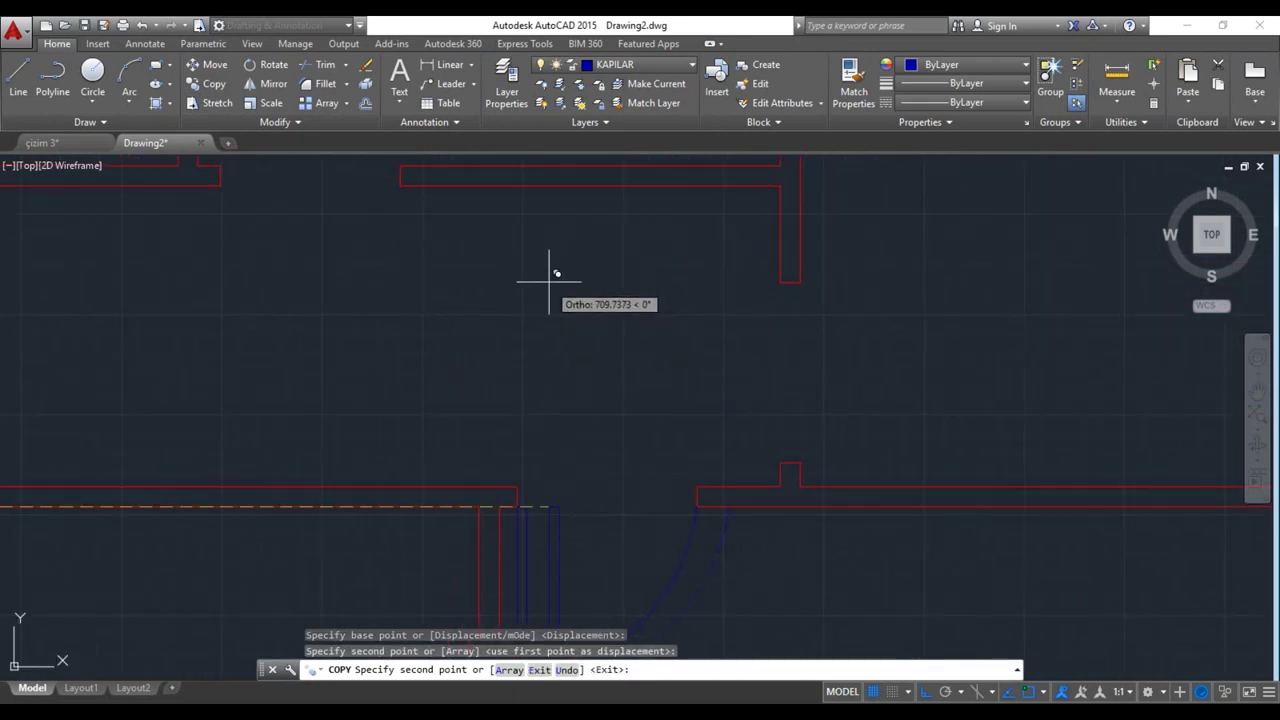
middle_drag(384, 277, 536, 462)
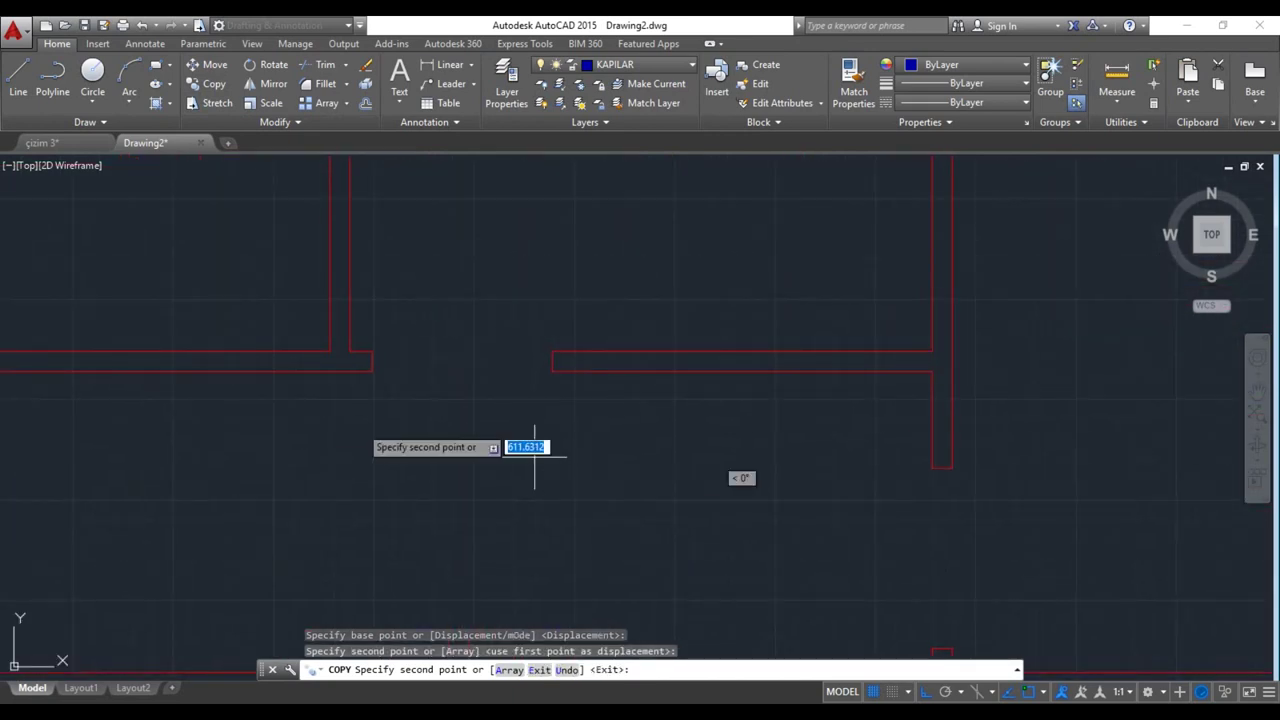
click(371, 350)
mouse_move(477, 429)
middle_down()
mouse_move(274, 434)
mouse_move(1184, 493)
middle_up()
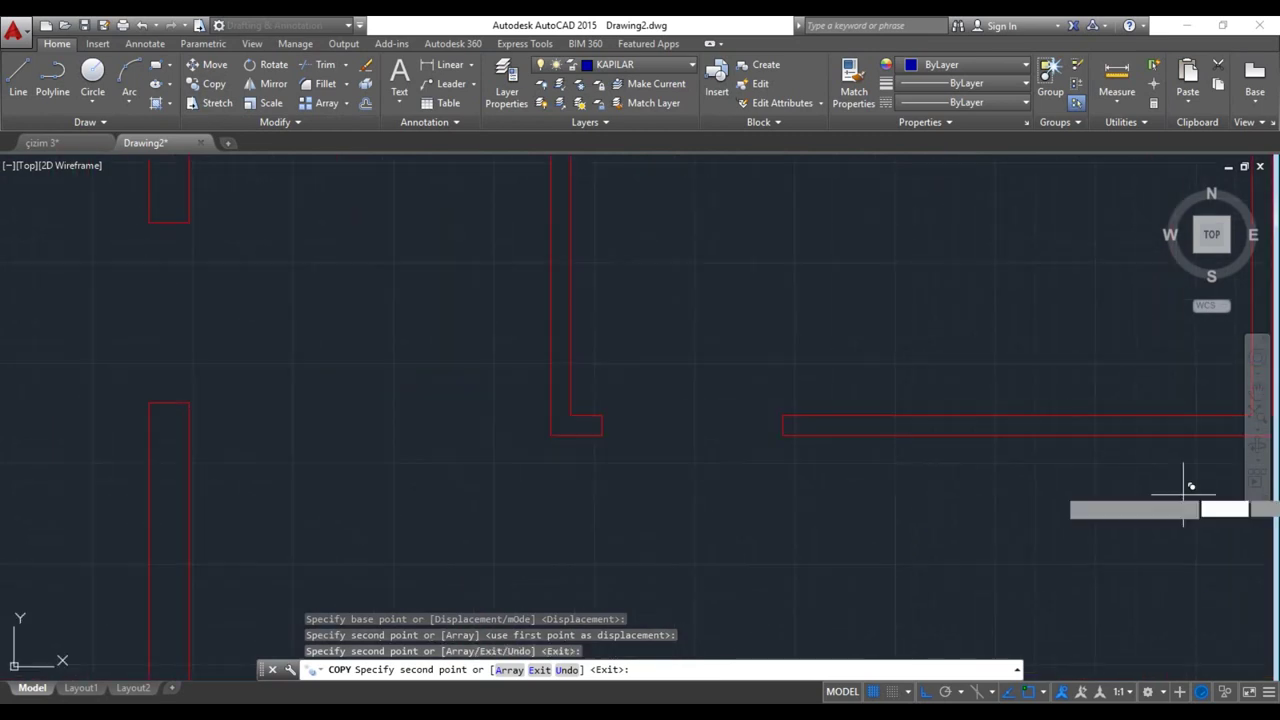
click(602, 414)
middle_drag(500, 420, 514, 575)
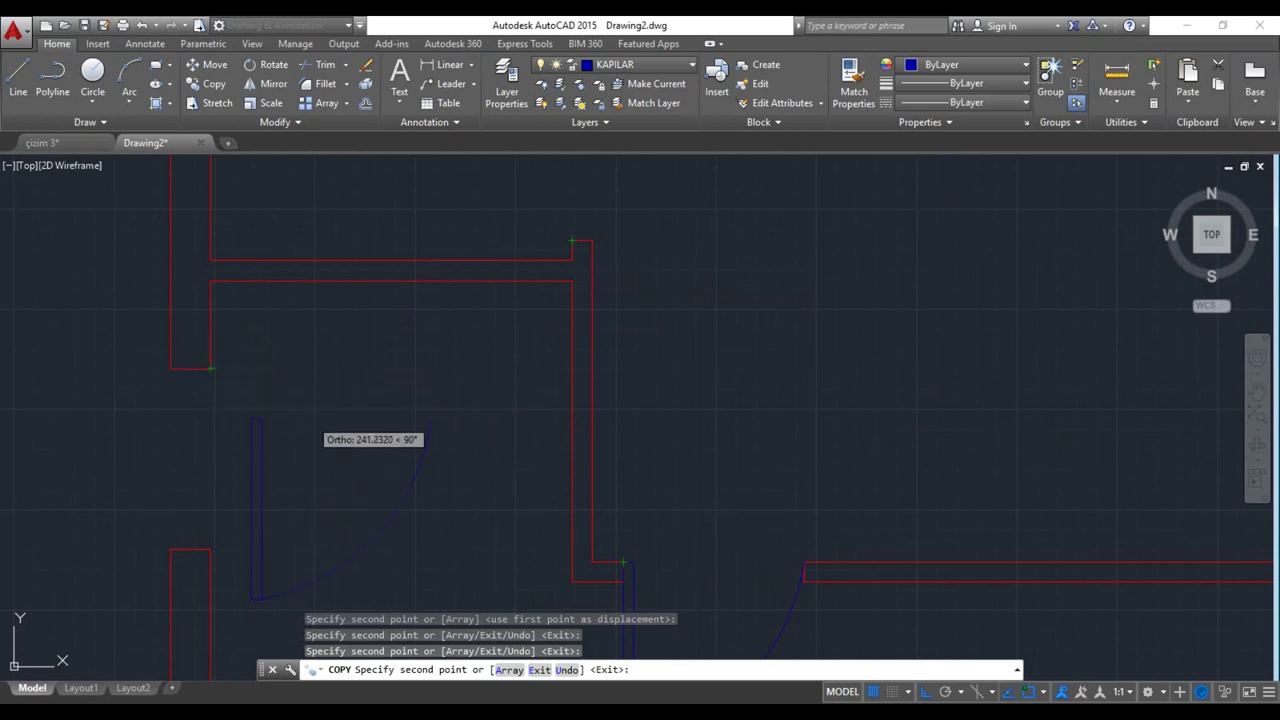
key(Escape)
scroll(389, 388, down, 3)
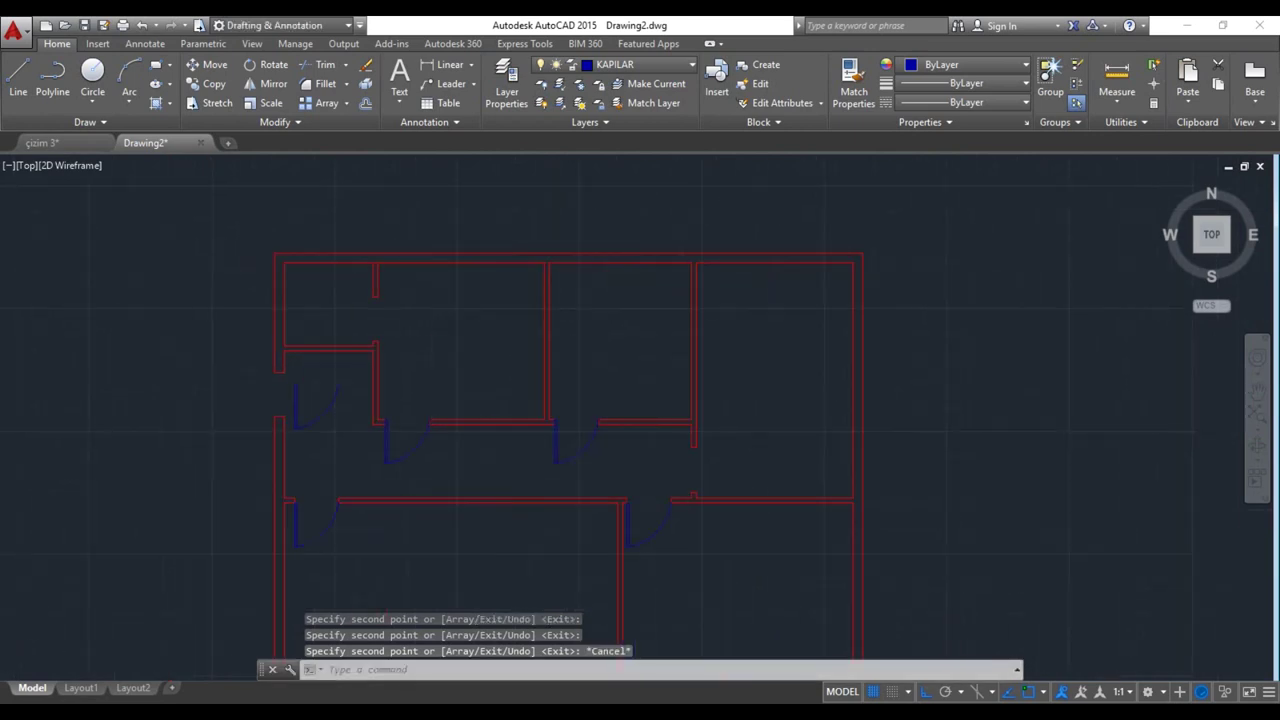
Mirror the first central-wall door across the wall line and delete the original
click(418, 447)
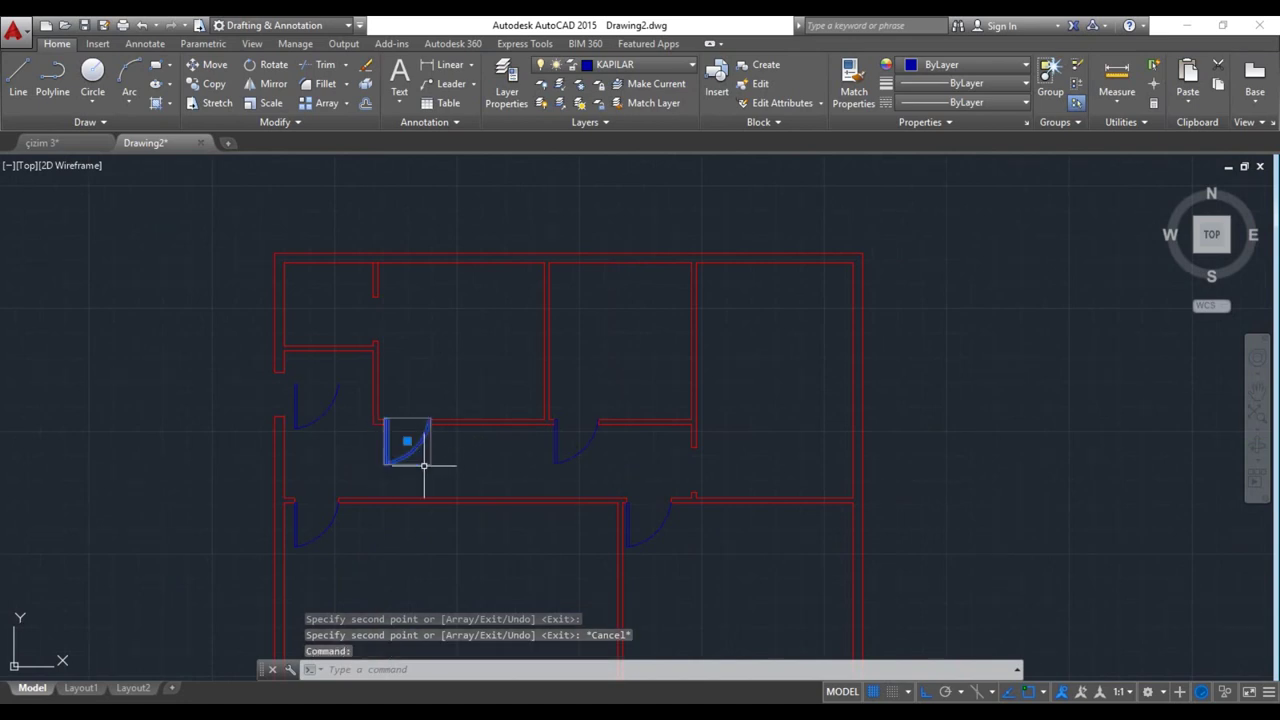
click(268, 86)
scroll(382, 492, up, 3)
scroll(429, 292, up, 2)
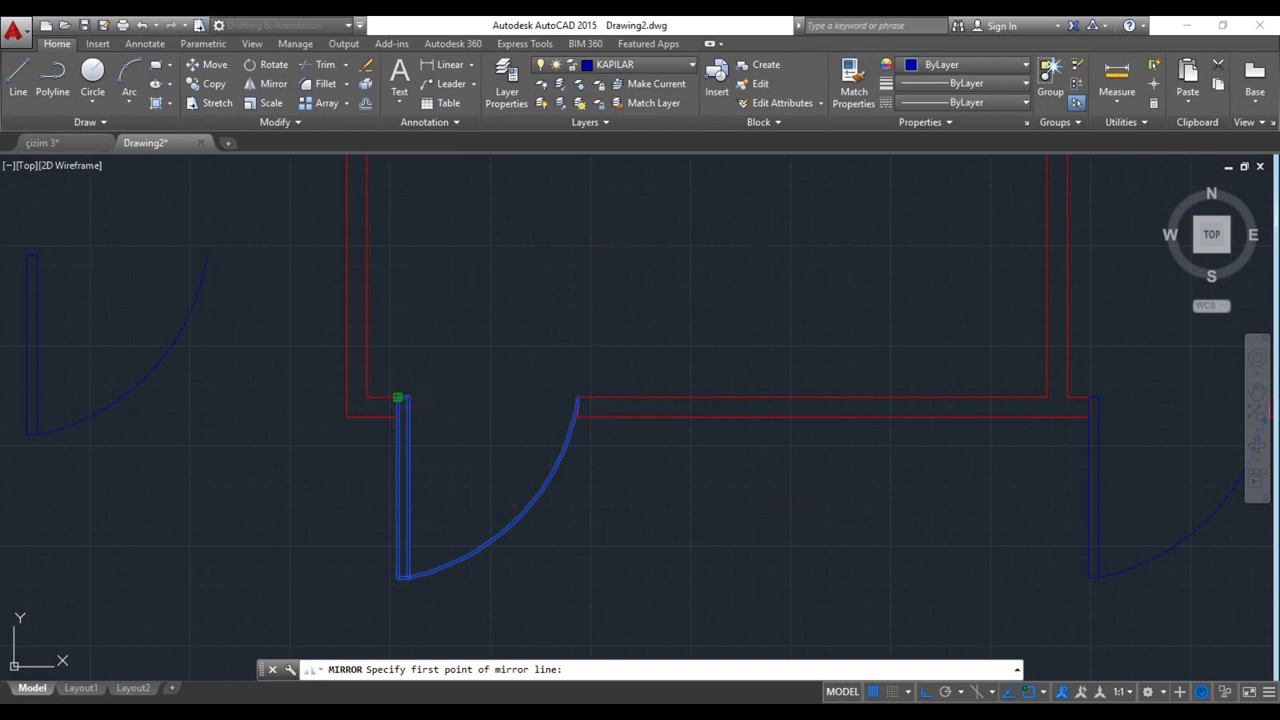
click(401, 397)
click(311, 393)
key(Return)
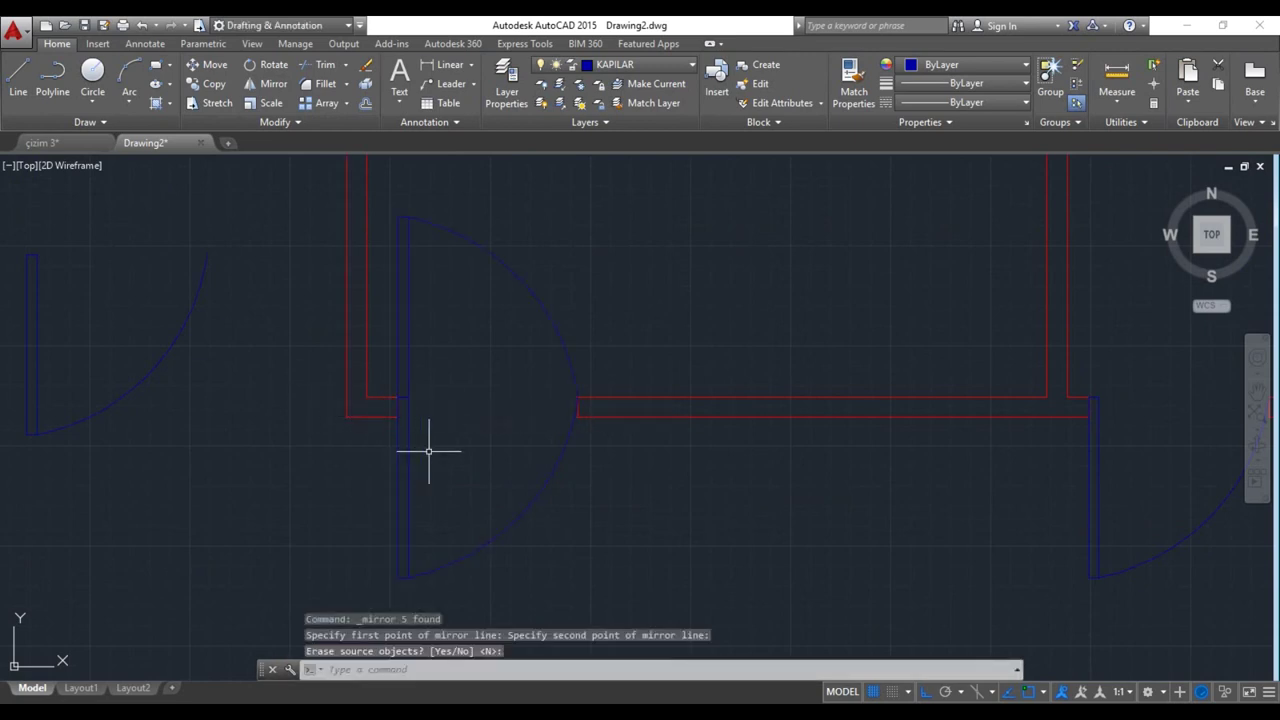
key(Delete)
scroll(466, 480, down, 2)
Mirror the second central-wall door across the wall and delete its original
click(661, 491)
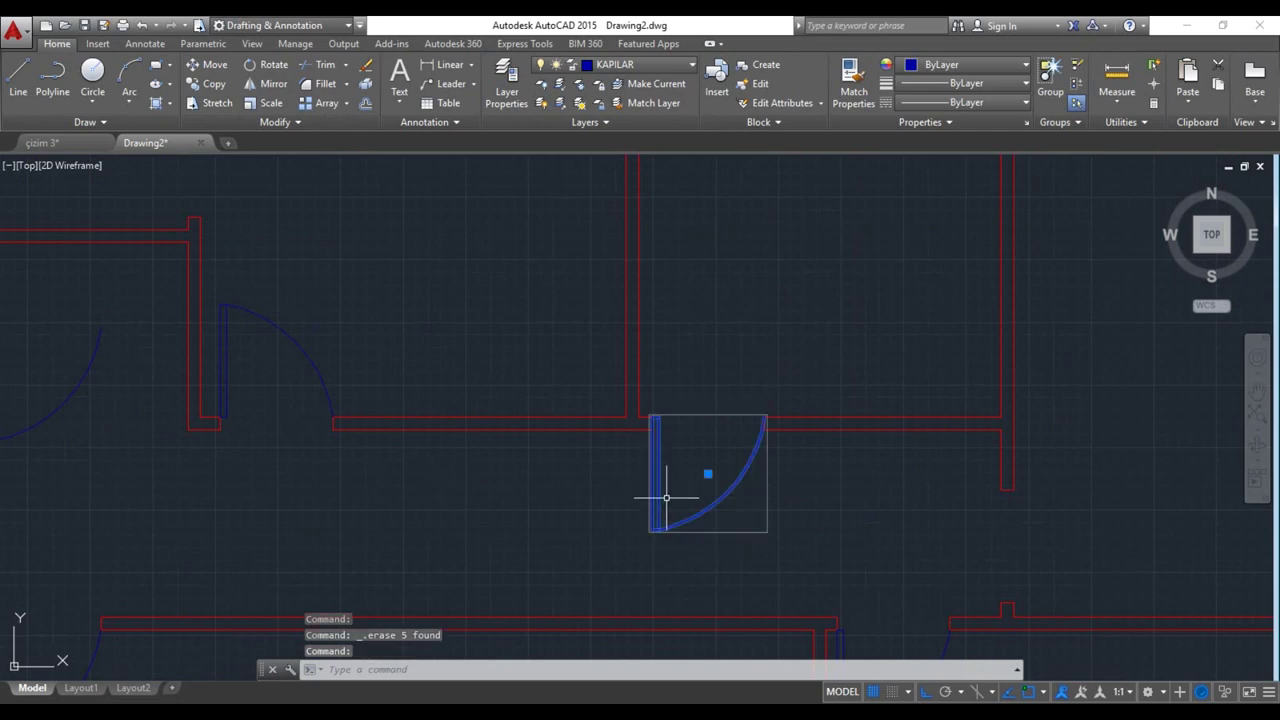
click(271, 86)
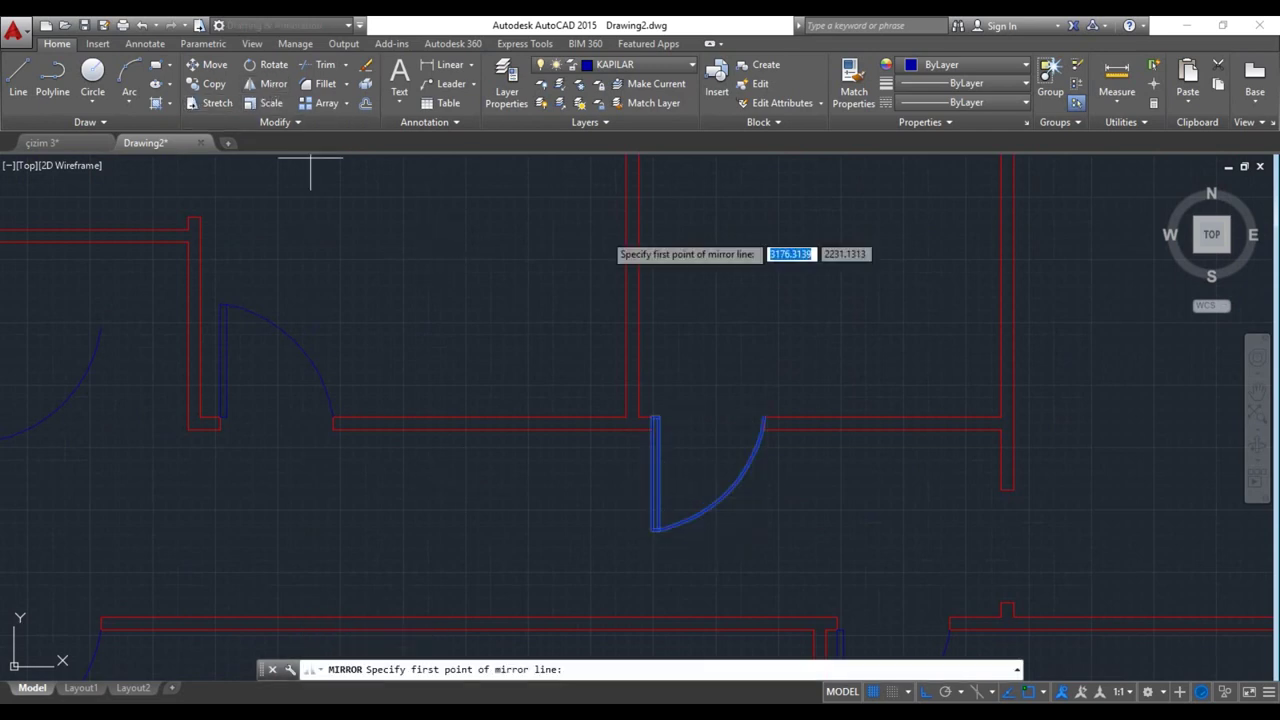
click(651, 418)
click(563, 420)
key(Return)
click(657, 470)
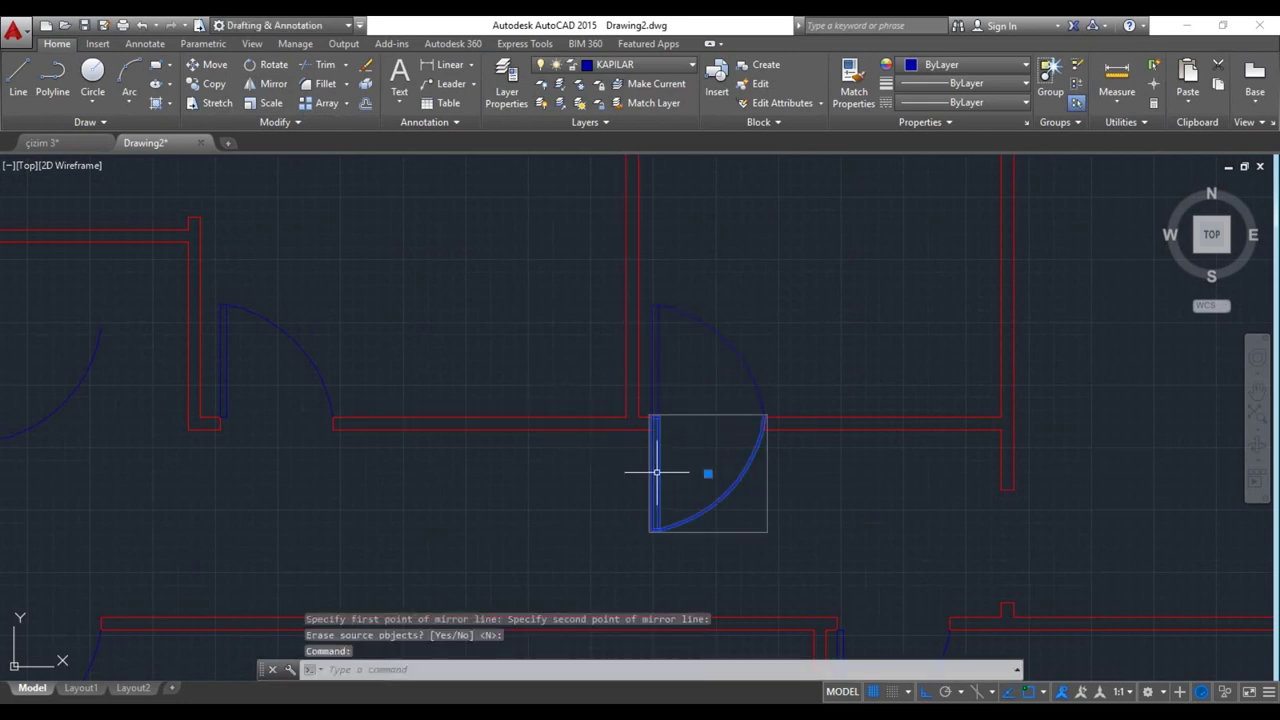
key(Delete)
scroll(707, 474, down, 2)
mouse_move(720, 474)
middle_down()
mouse_move(554, 363)
mouse_move(600, 417)
mouse_move(735, 467)
middle_up()
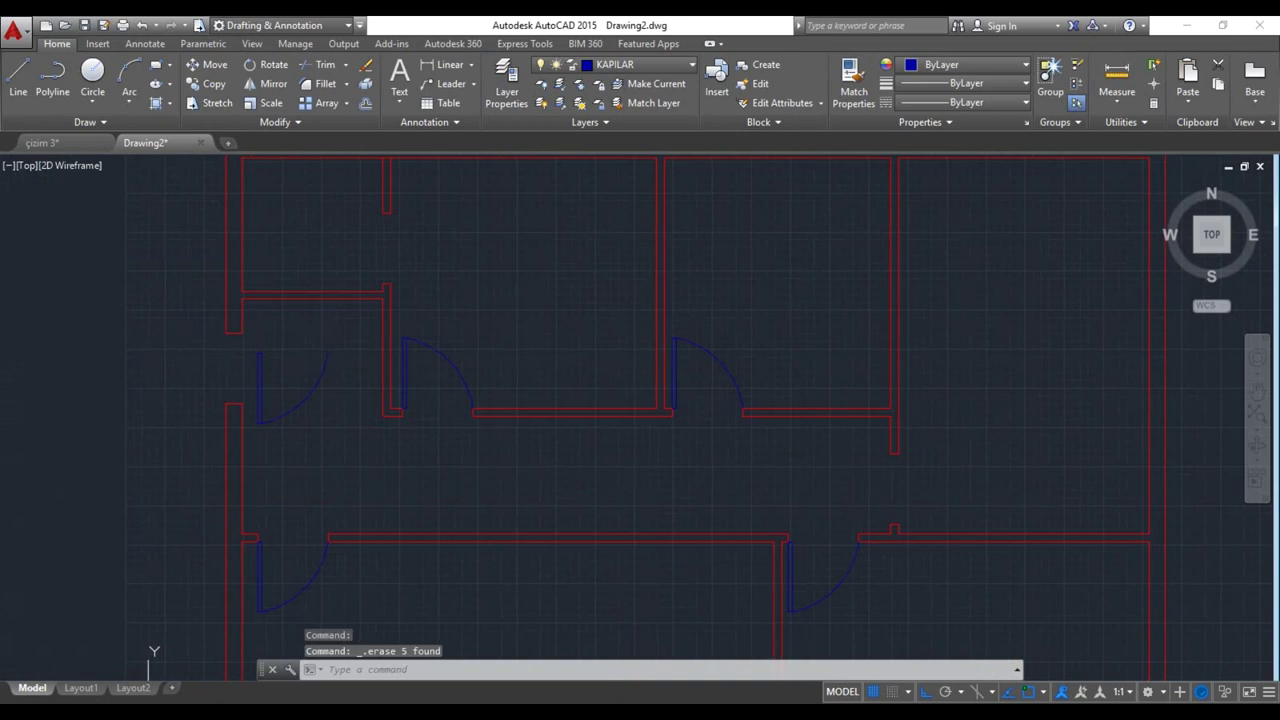
Rotate the left-wall door 90° and mirror it, keeping the original
click(261, 377)
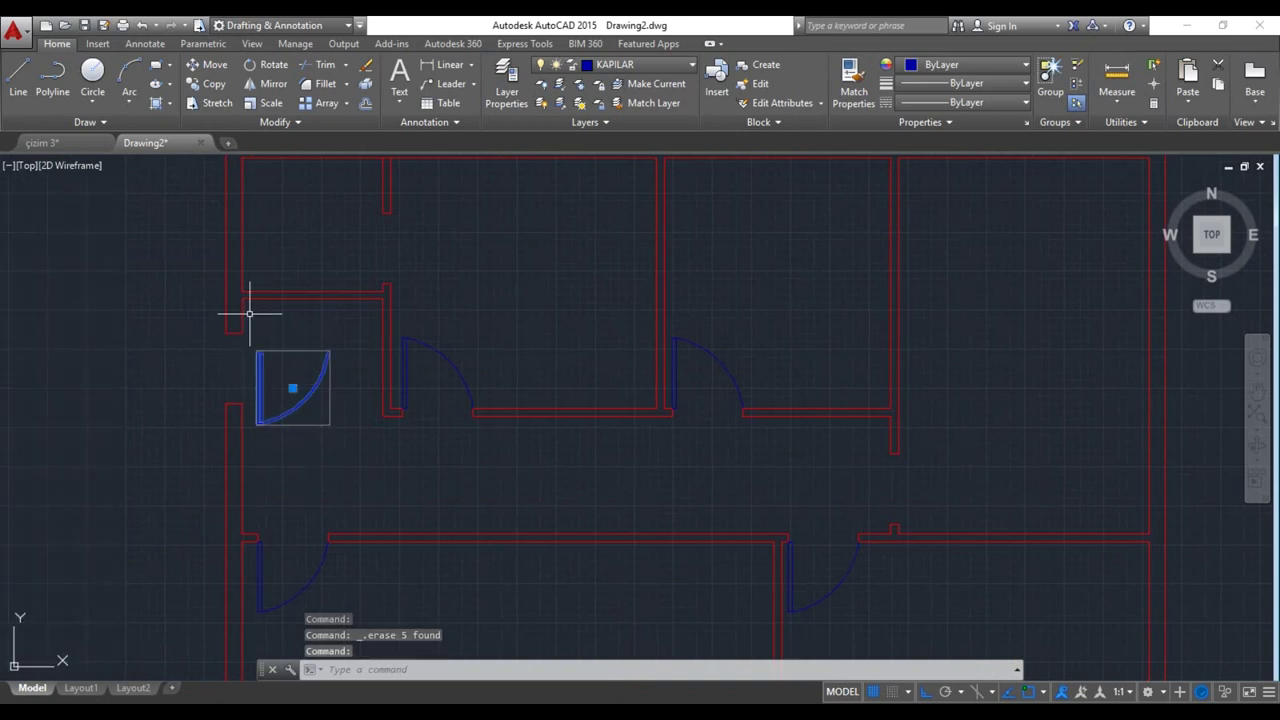
click(257, 70)
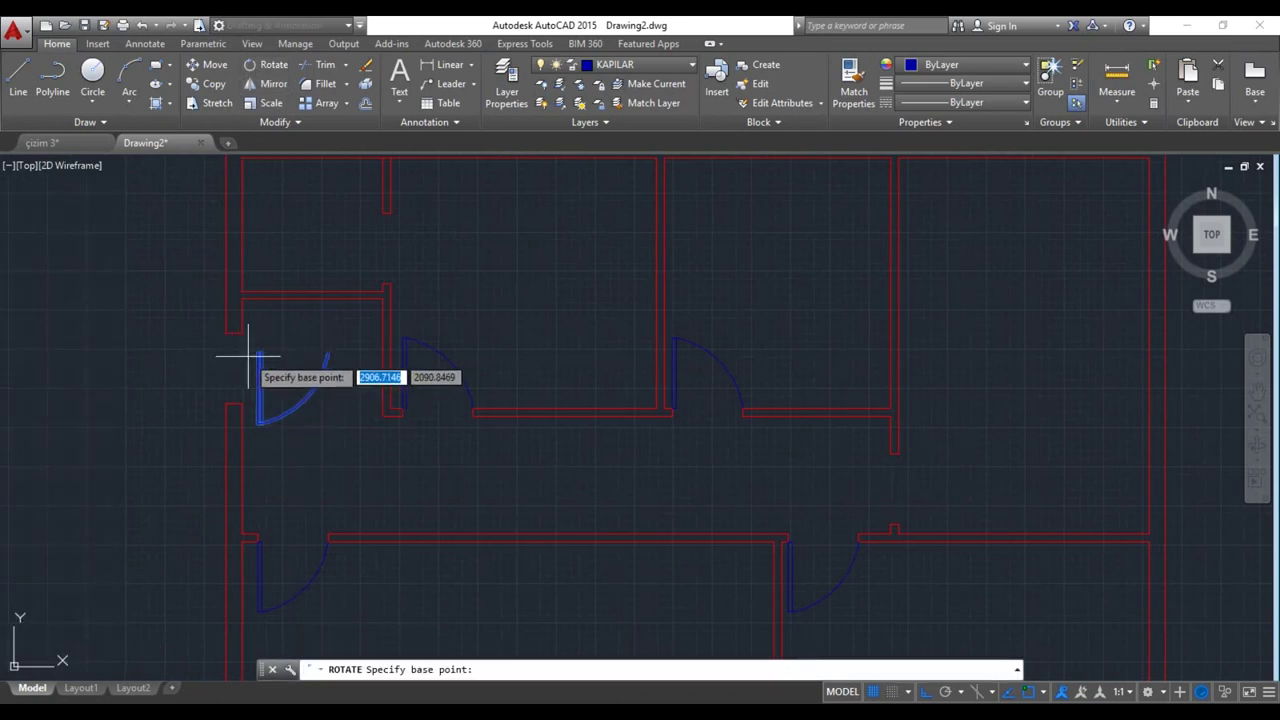
click(257, 352)
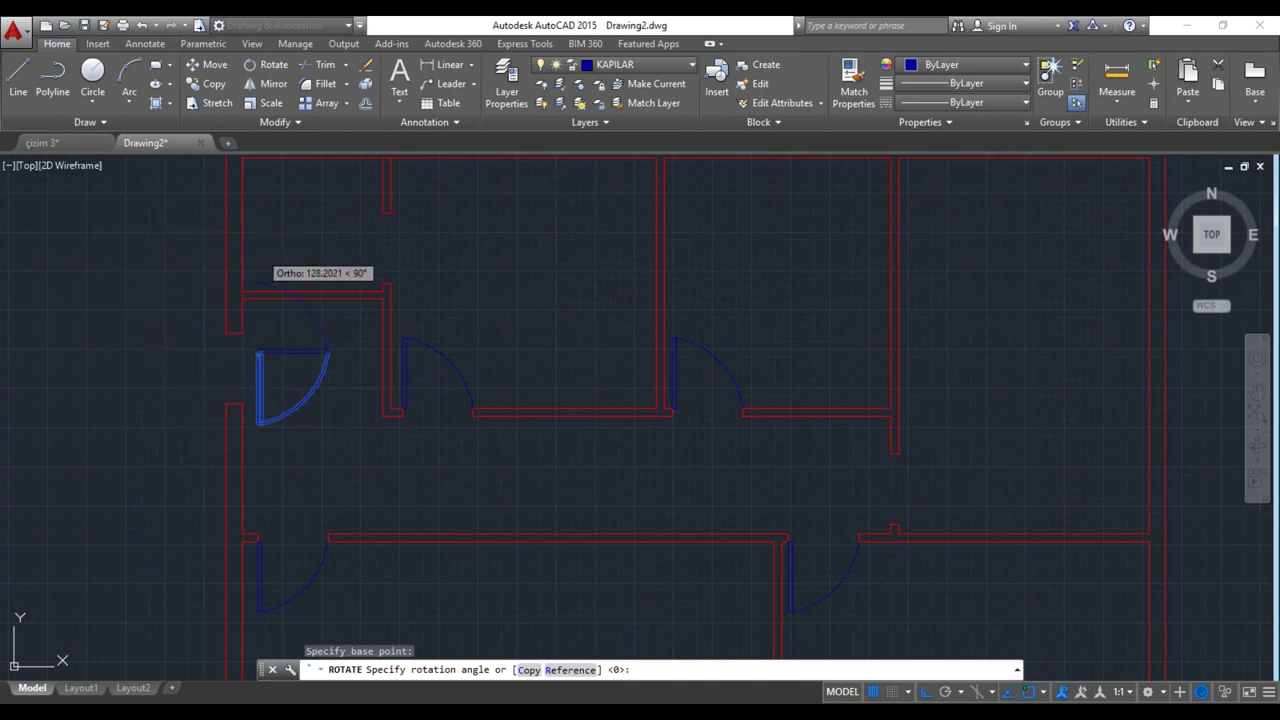
click(261, 252)
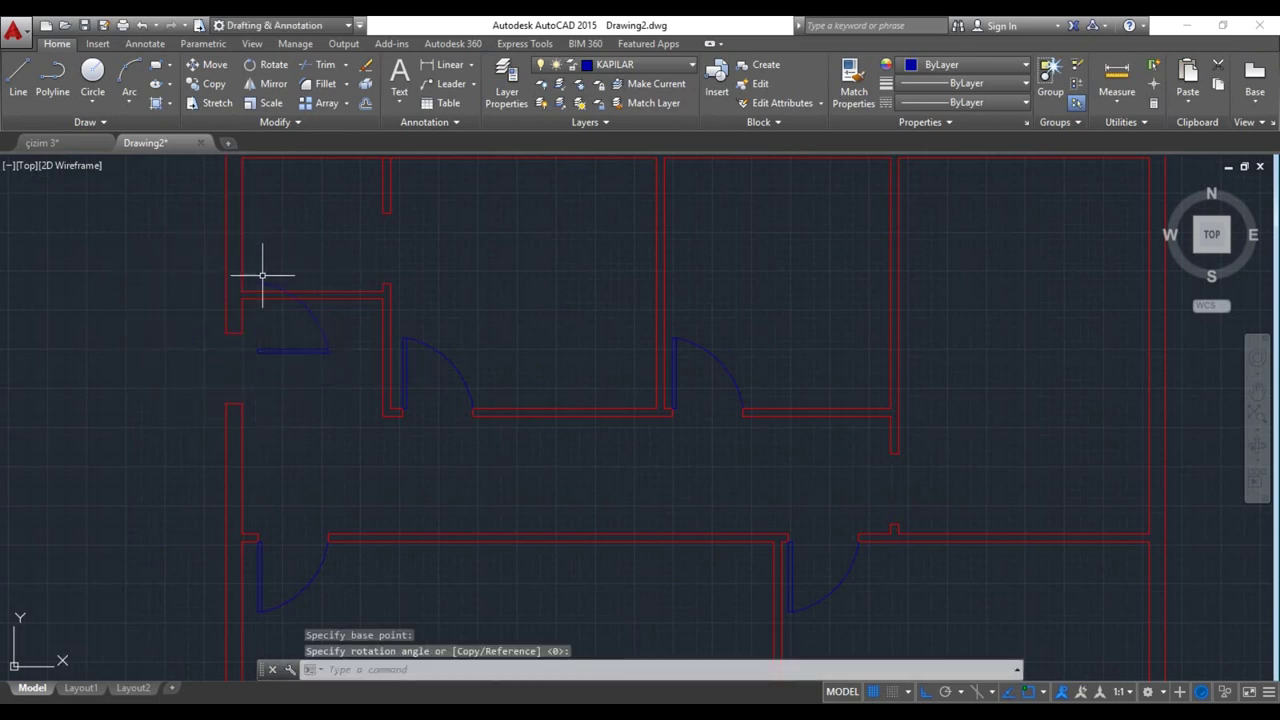
click(262, 84)
click(252, 284)
click(362, 292)
key(Return)
key(Return)
Move the mirrored door into the left-wall opening and delete the leftover duplicate
click(284, 234)
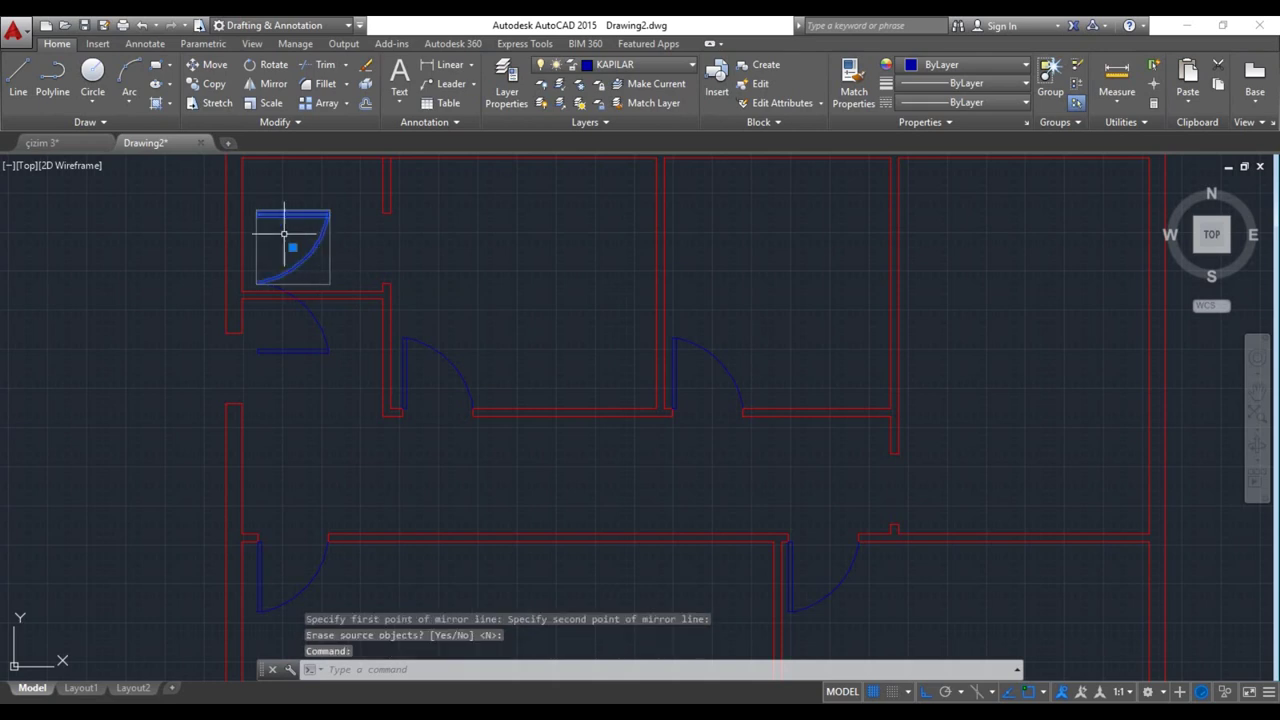
scroll(230, 215, up, 4)
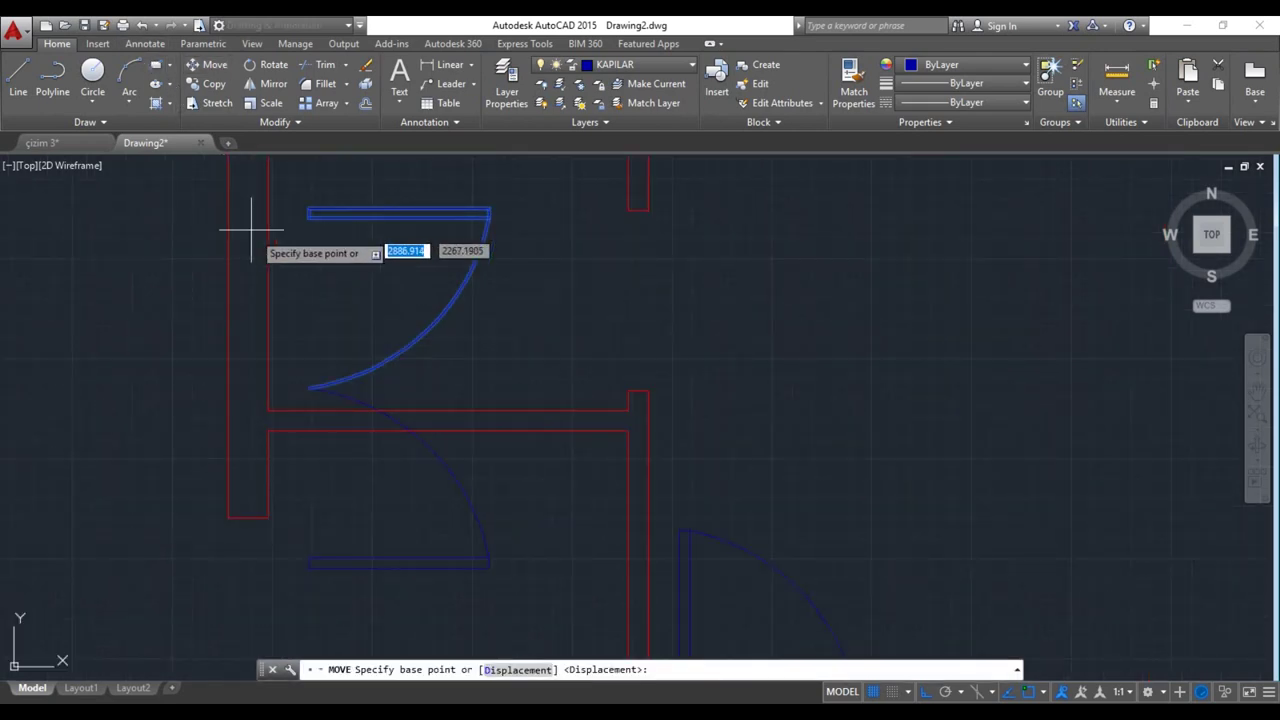
click(309, 211)
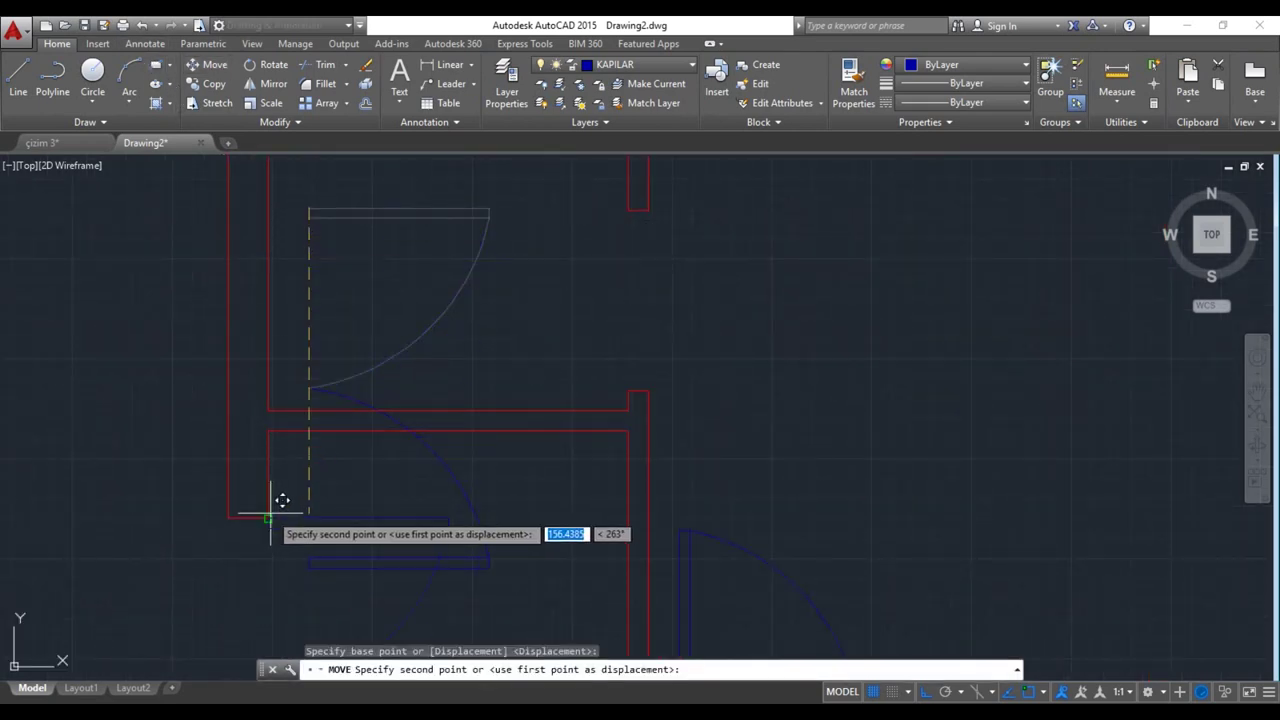
click(268, 514)
key(Escape)
drag(306, 386, 491, 571)
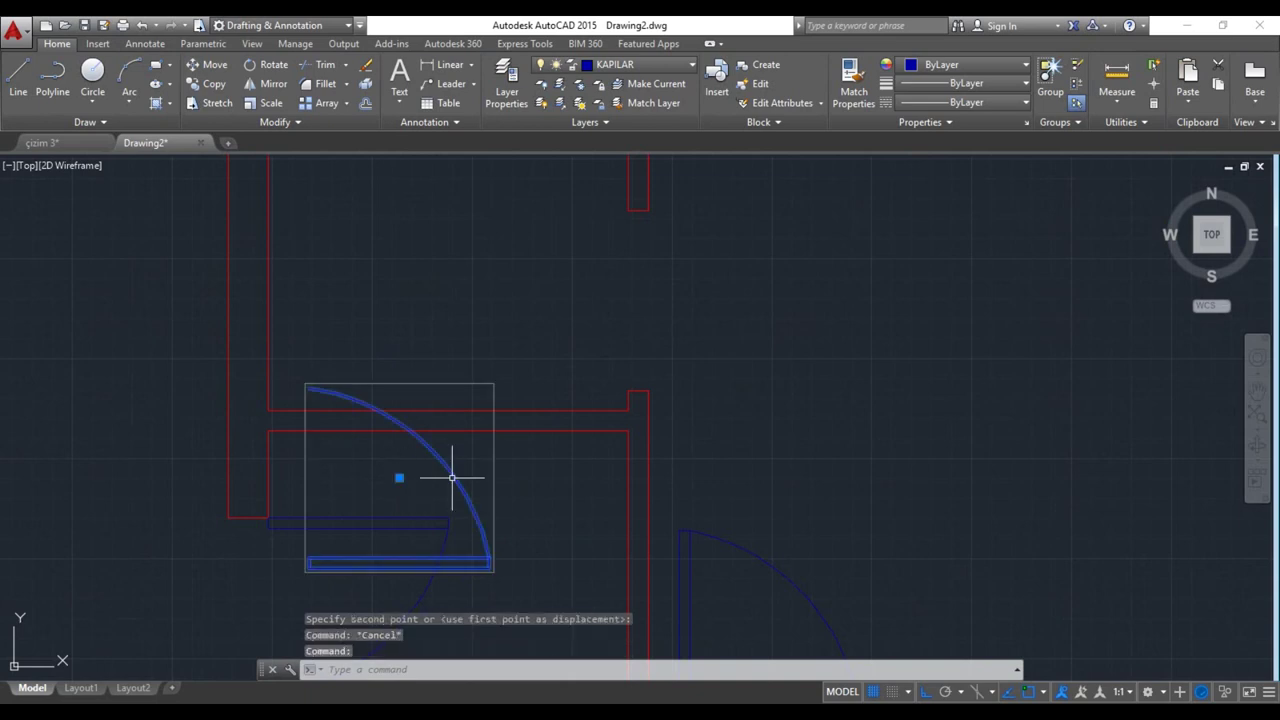
key(Delete)
scroll(441, 443, down, 3)
mouse_move(465, 462)
middle_down()
mouse_move(311, 291)
mouse_move(311, 331)
middle_up()
mouse_move(408, 361)
middle_down()
mouse_move(386, 426)
mouse_move(346, 451)
middle_up()
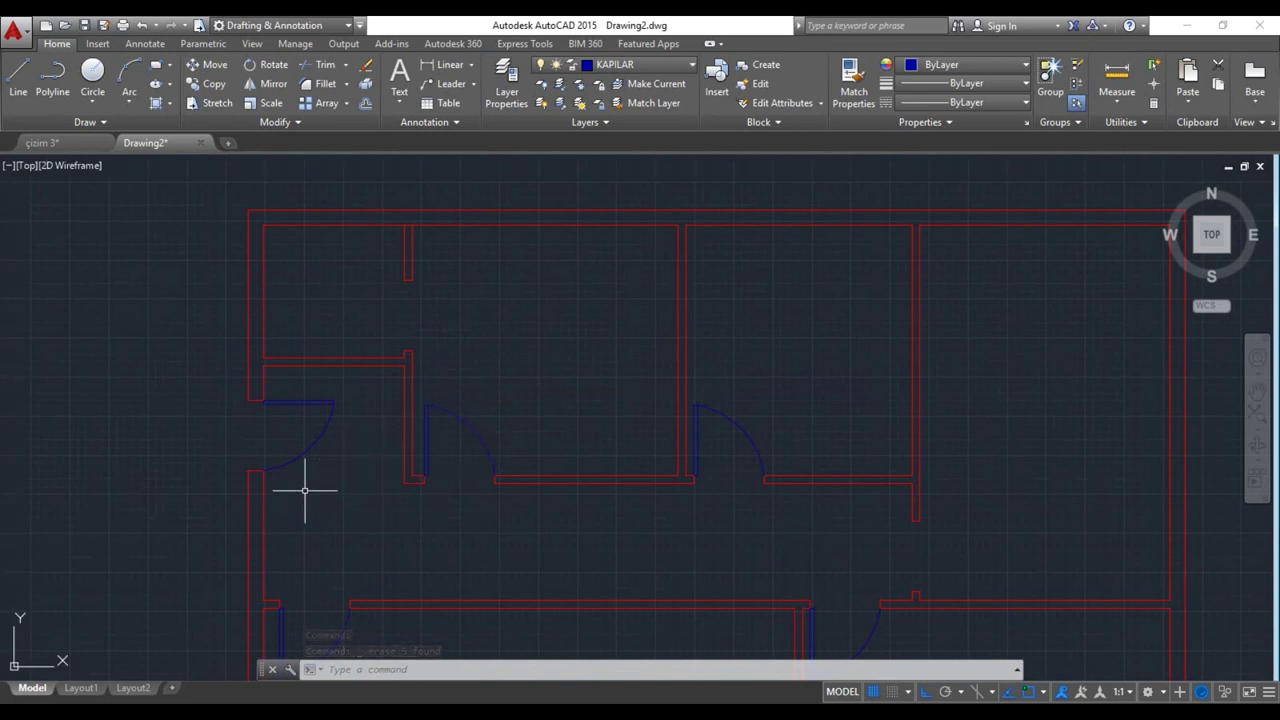
middle_drag(309, 486, 329, 516)
Copy the corrected left door to the right side of the lower-right vertical wall
click(349, 457)
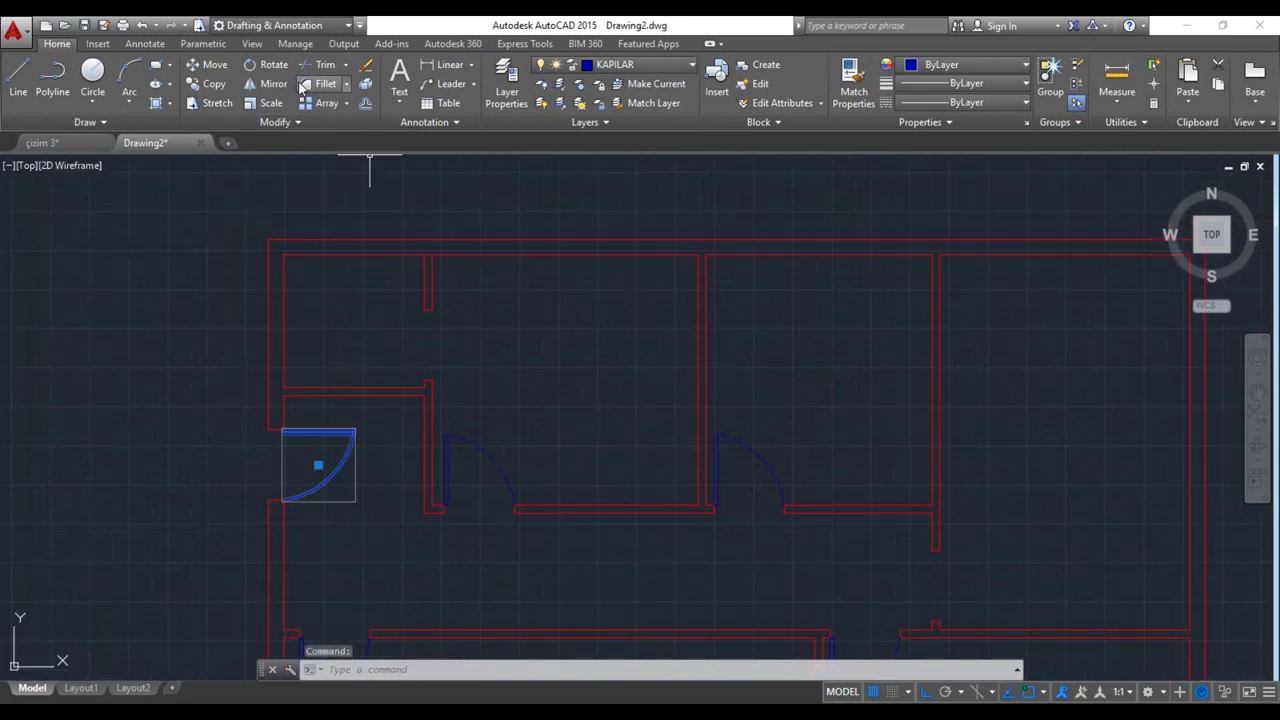
click(214, 84)
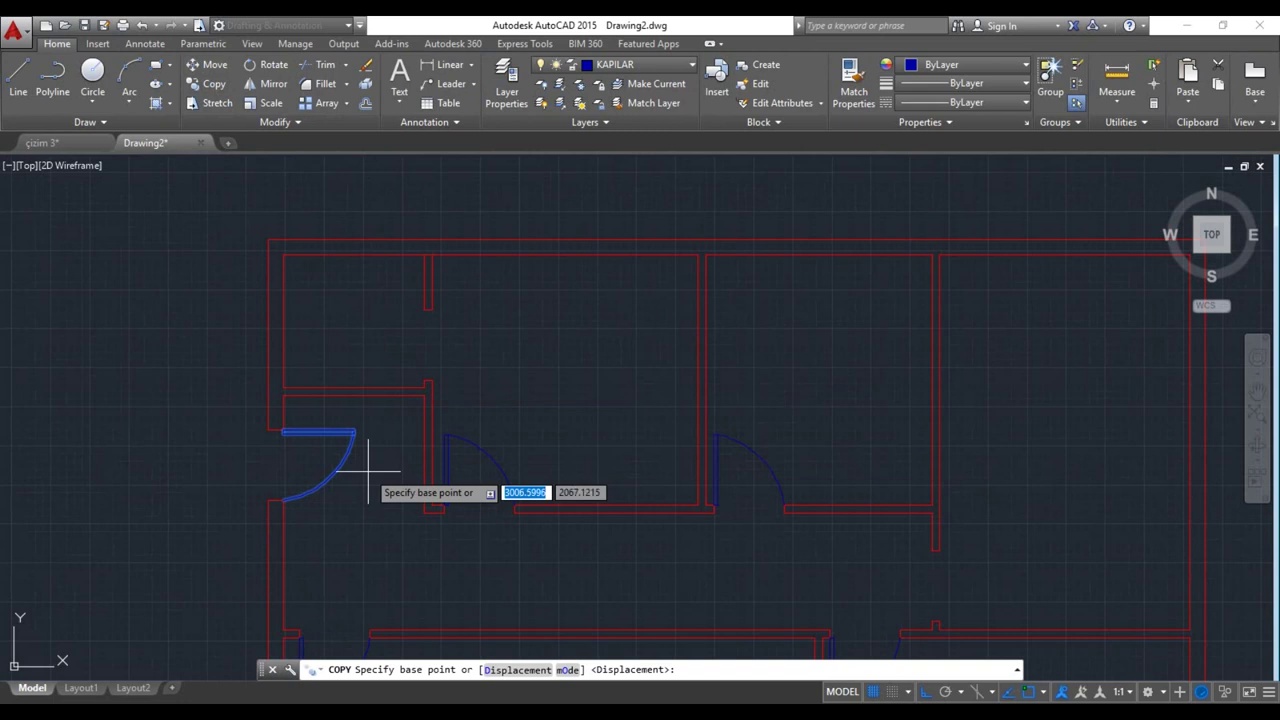
scroll(281, 431, up, 3)
click(289, 443)
scroll(300, 443, down, 5)
scroll(773, 535, up, 3)
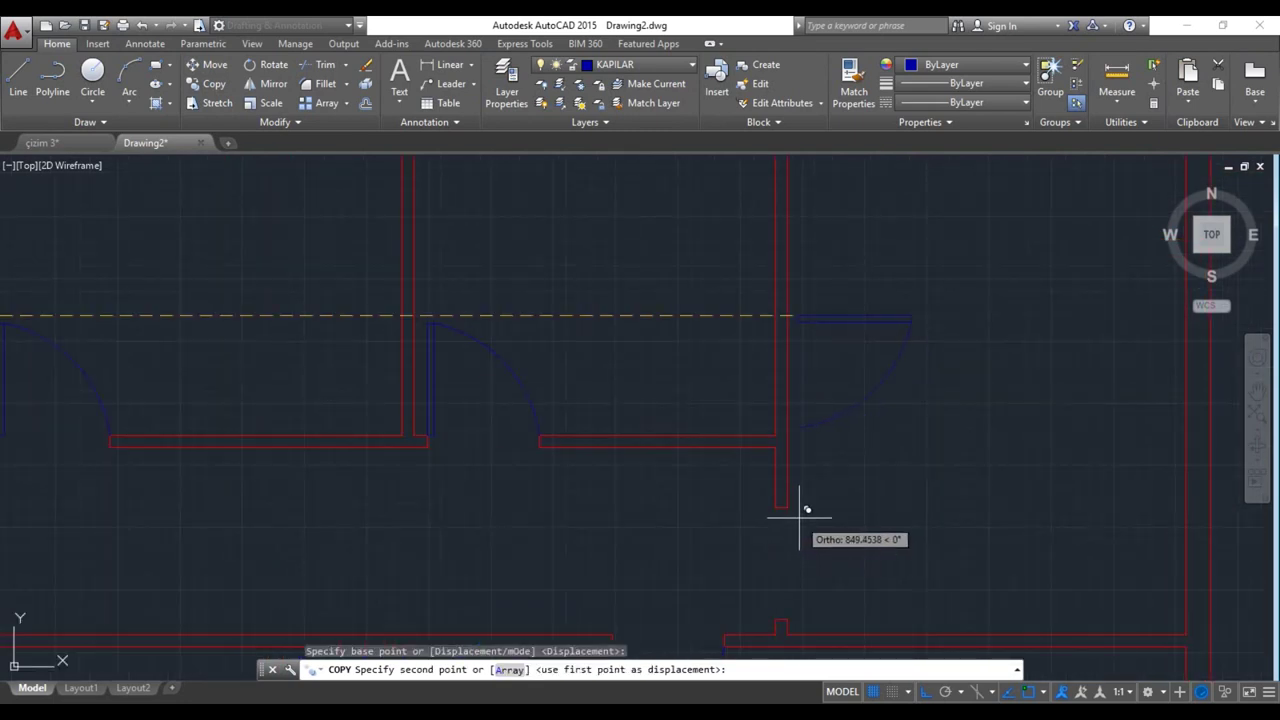
click(831, 405)
key(Escape)
Mirror the door copy, keeping the flipped one and deleting the upper copy
click(877, 320)
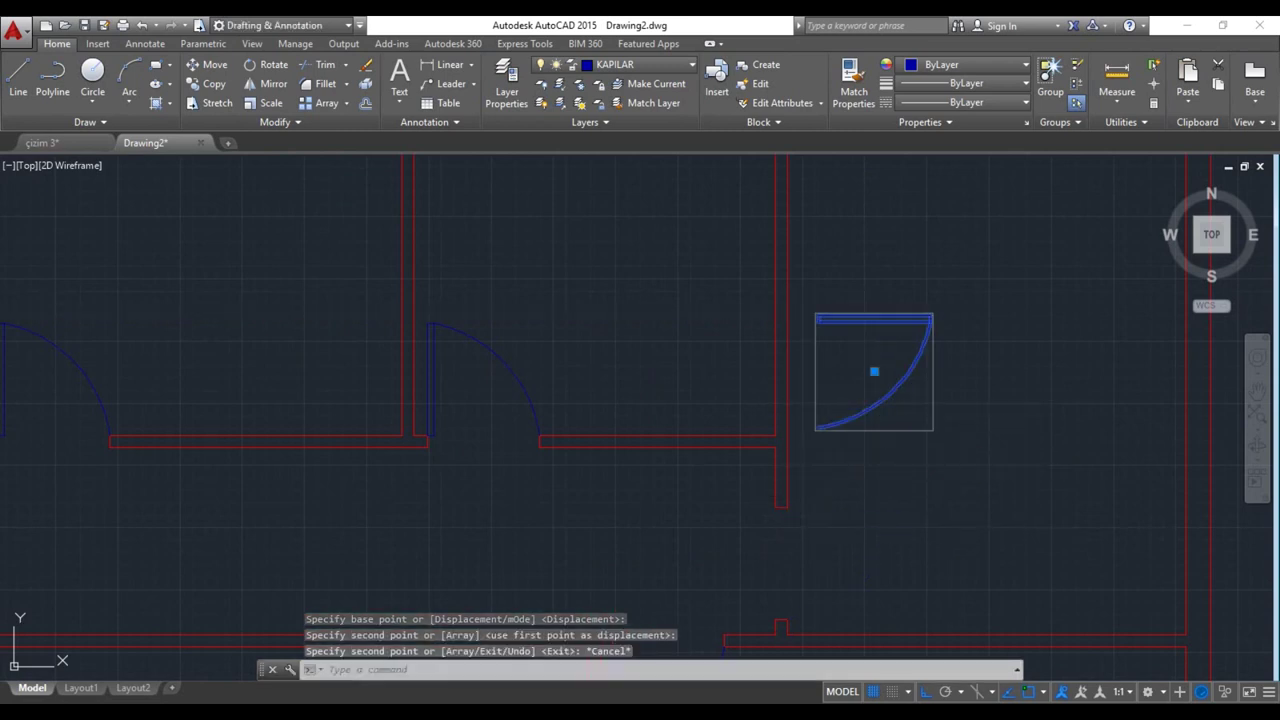
click(263, 85)
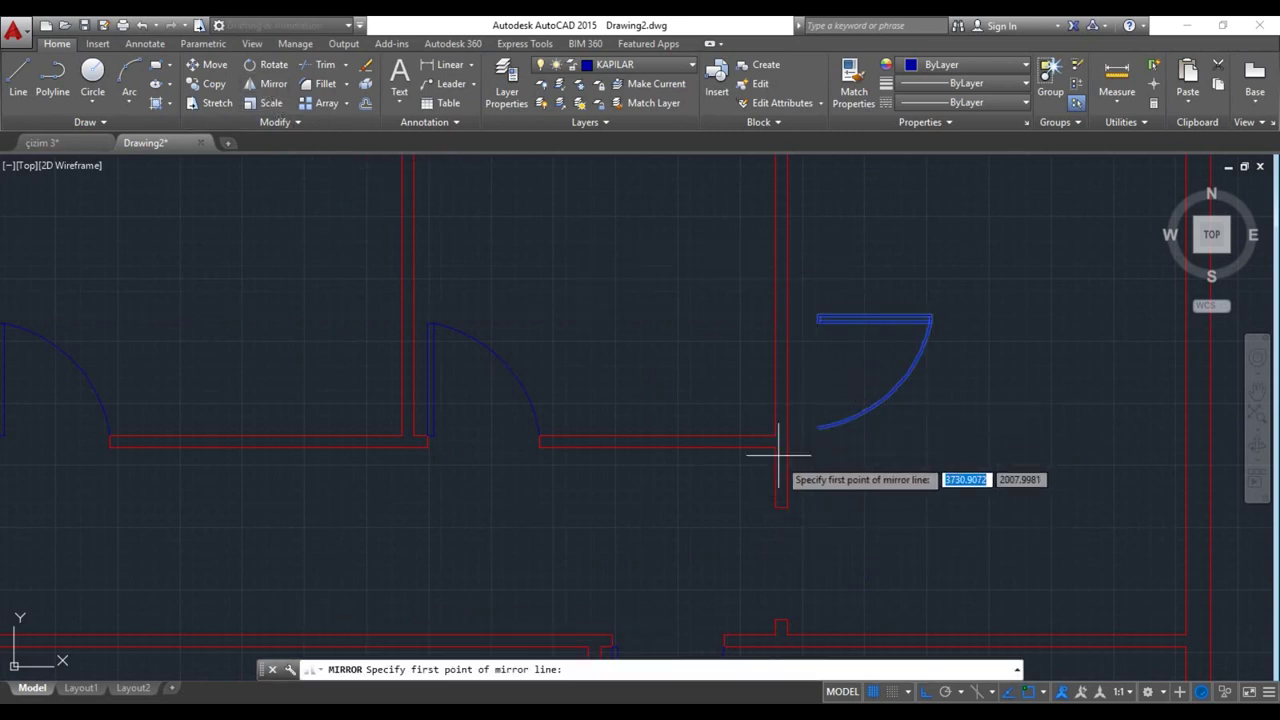
click(818, 428)
click(700, 425)
key(Return)
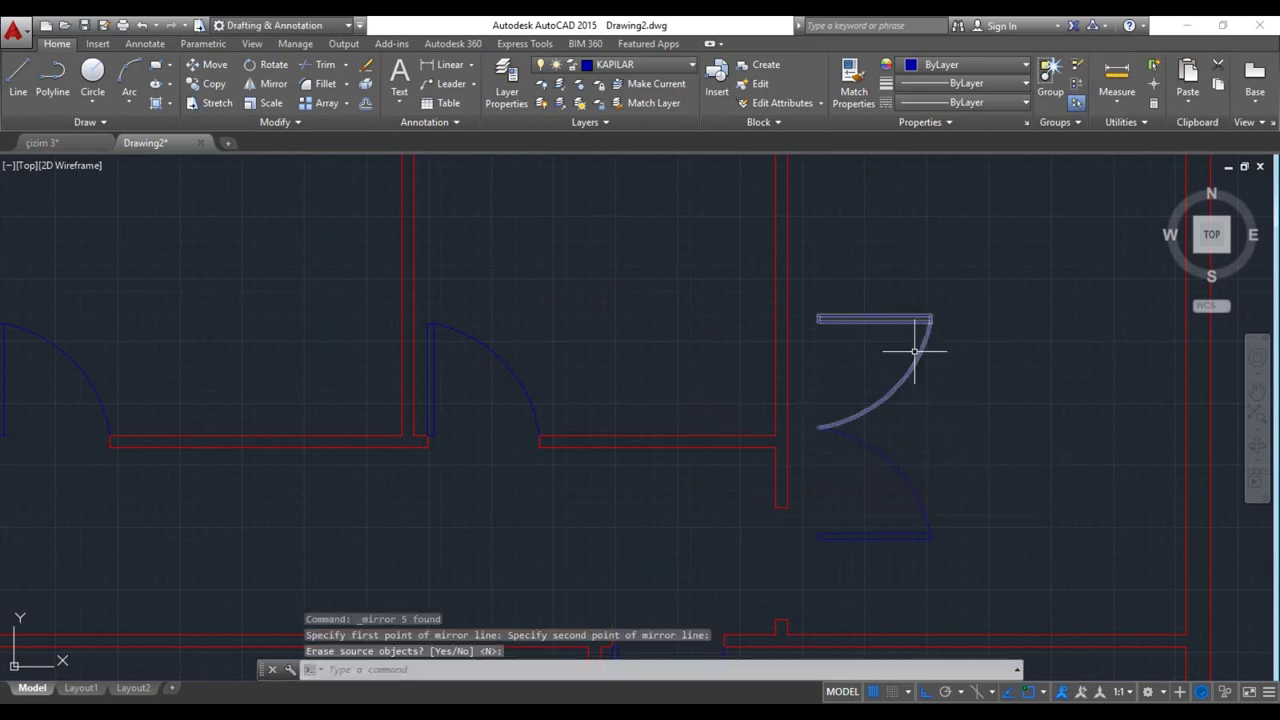
click(925, 340)
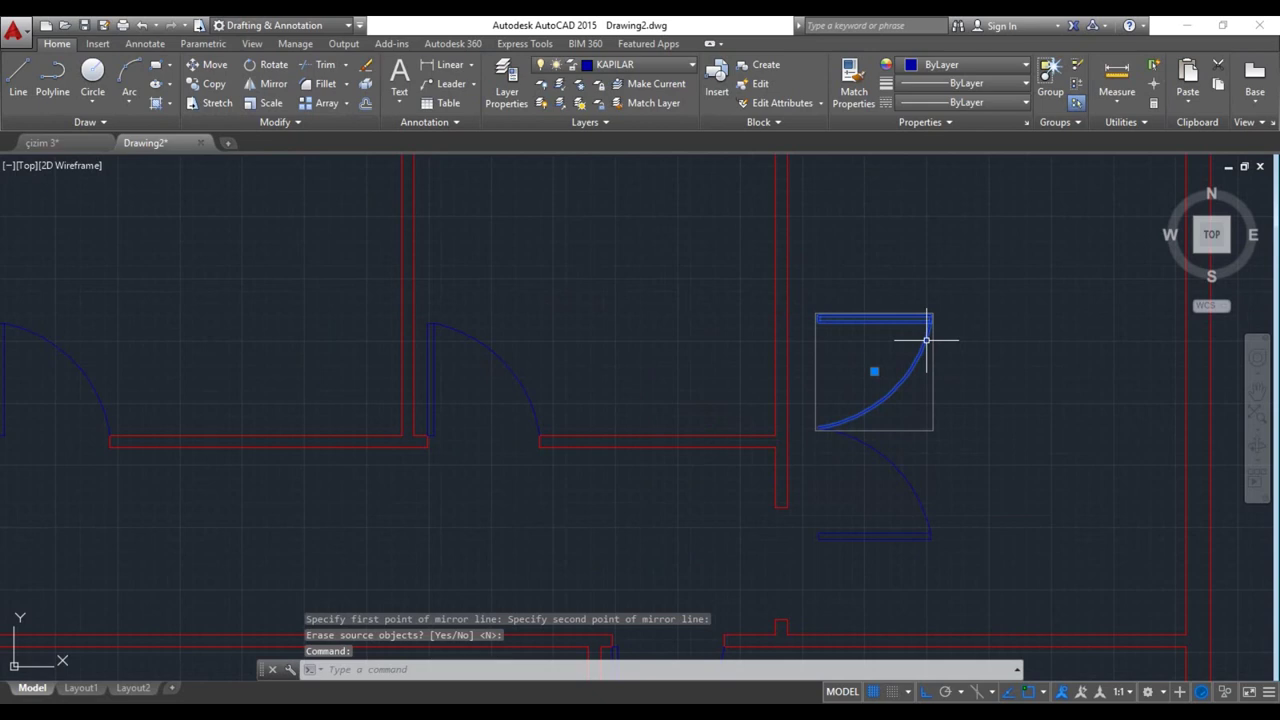
key(Delete)
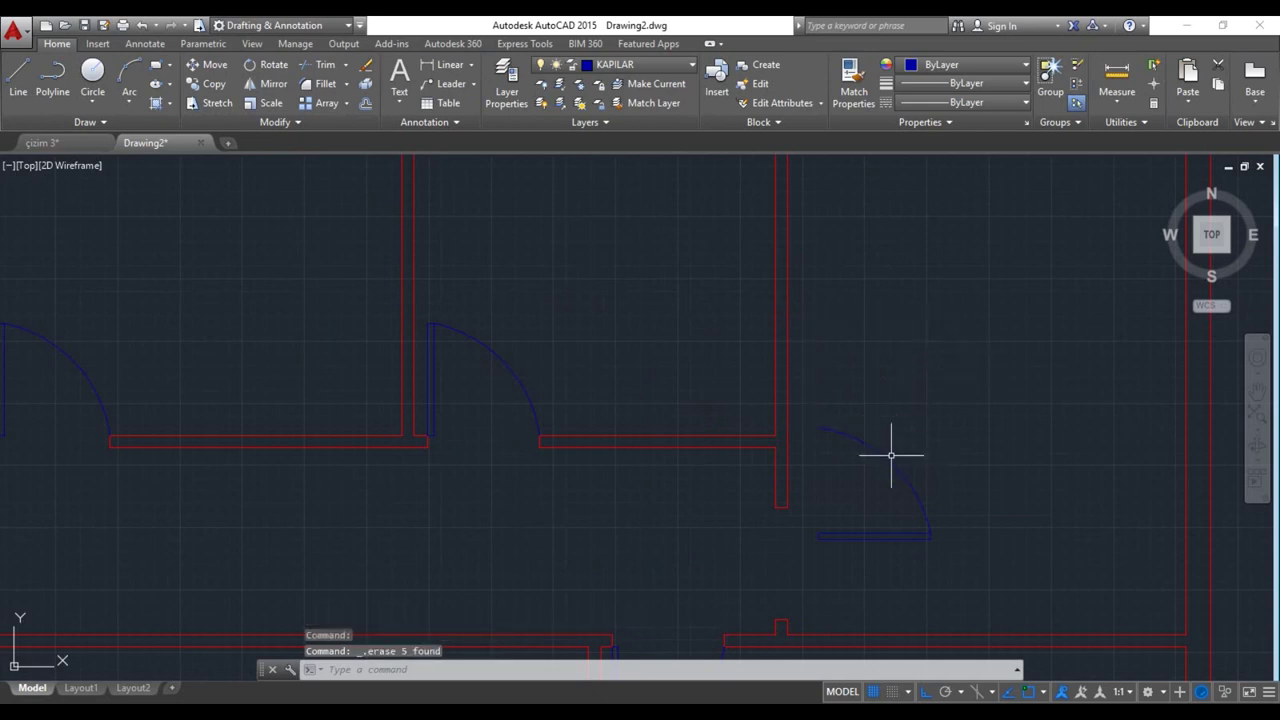
Move the mirrored door down by its corner into the doorway opening
click(895, 470)
click(206, 66)
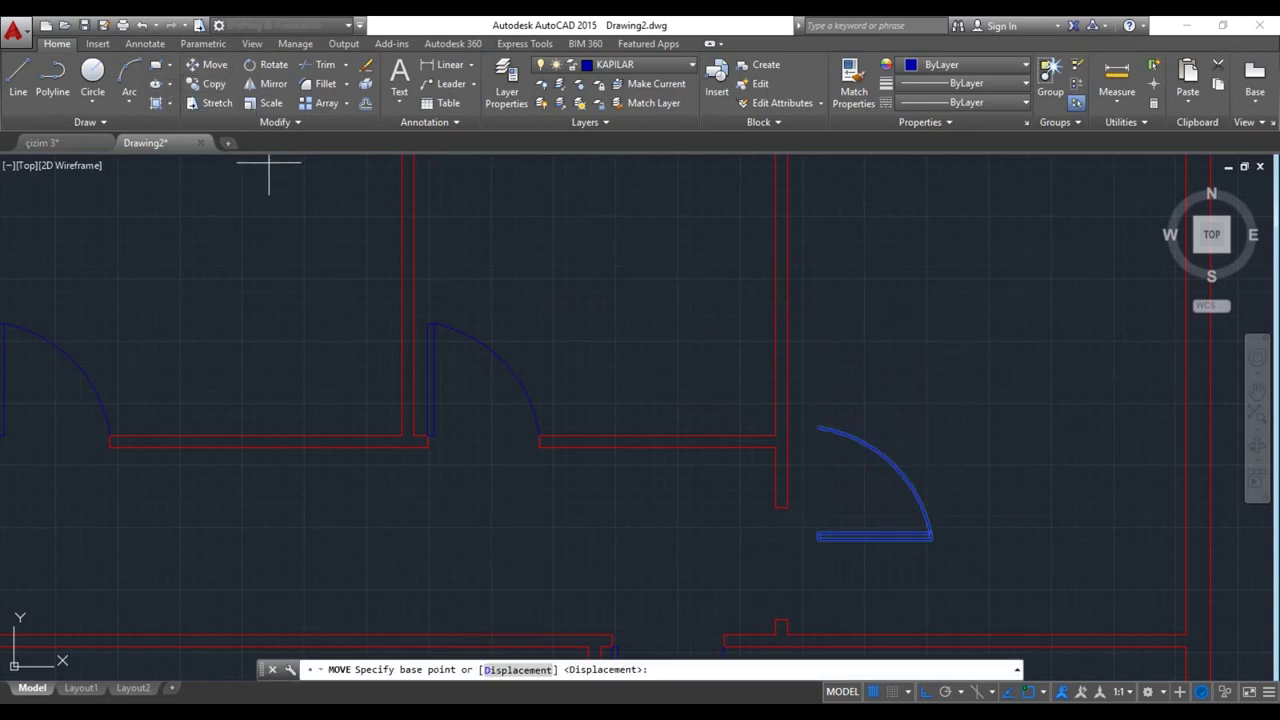
click(819, 537)
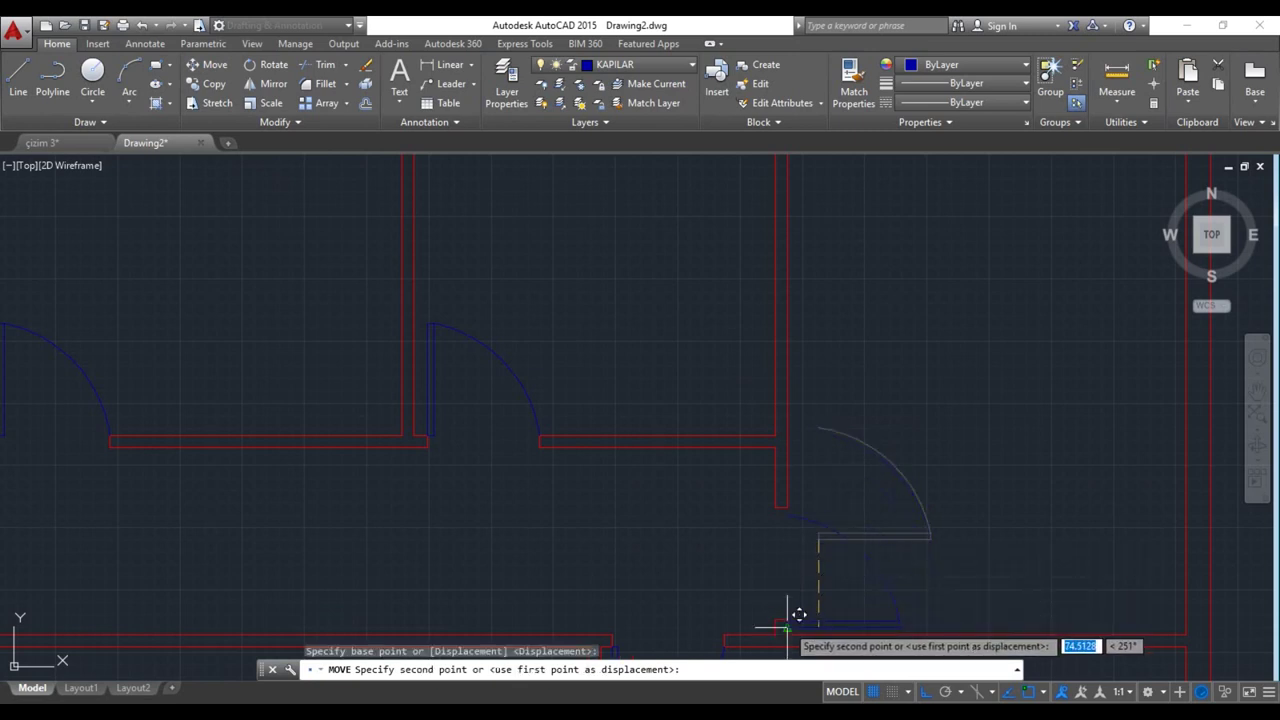
click(787, 621)
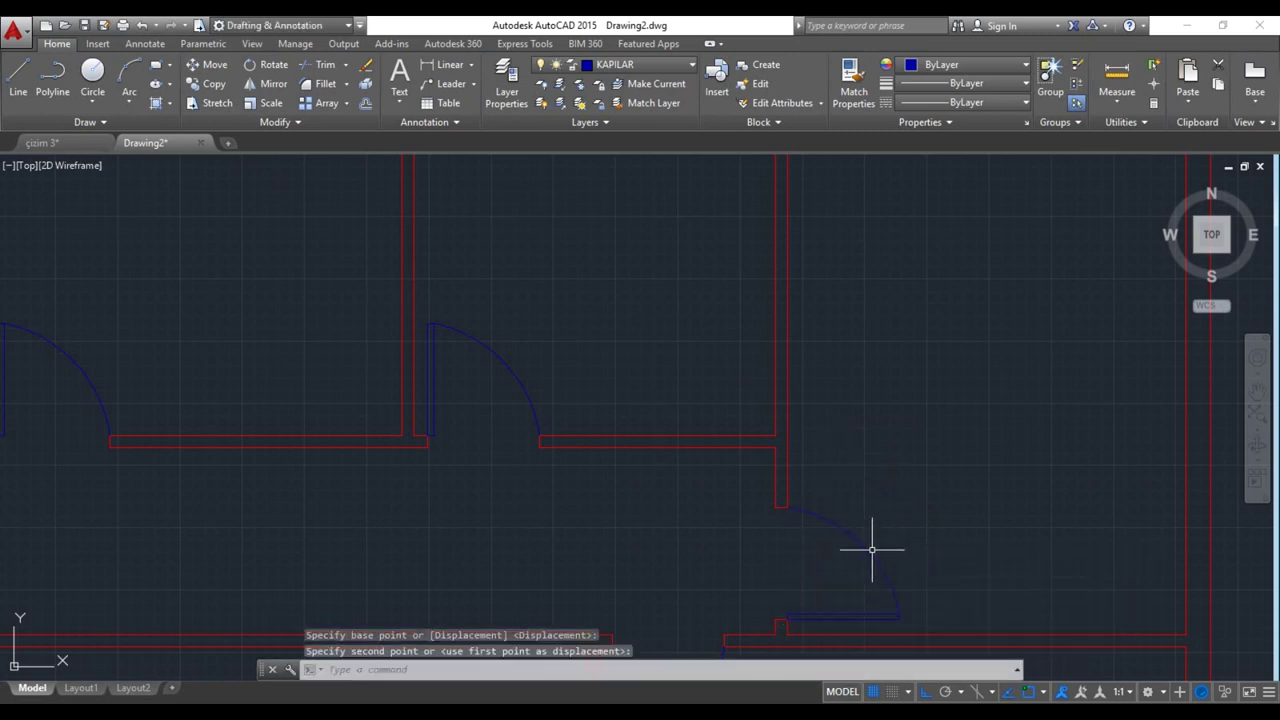
click(872, 549)
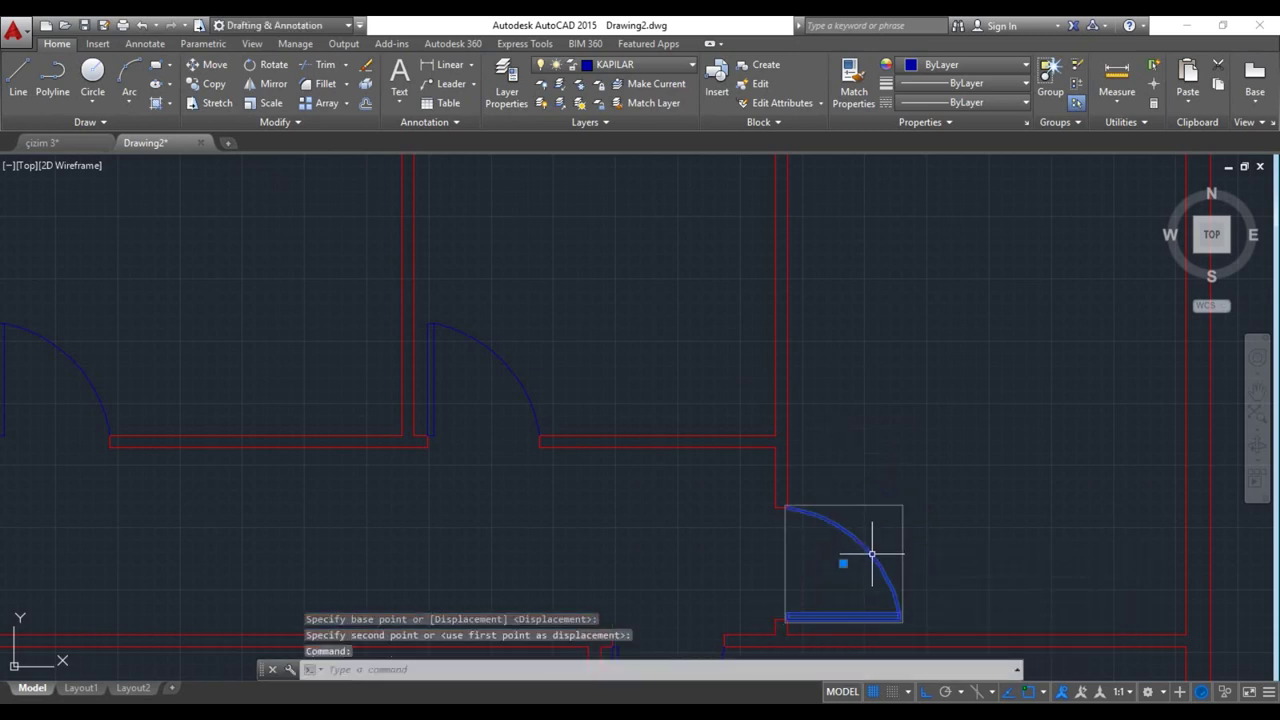
Copy the placed door into another doorway among the upper rooms
click(215, 84)
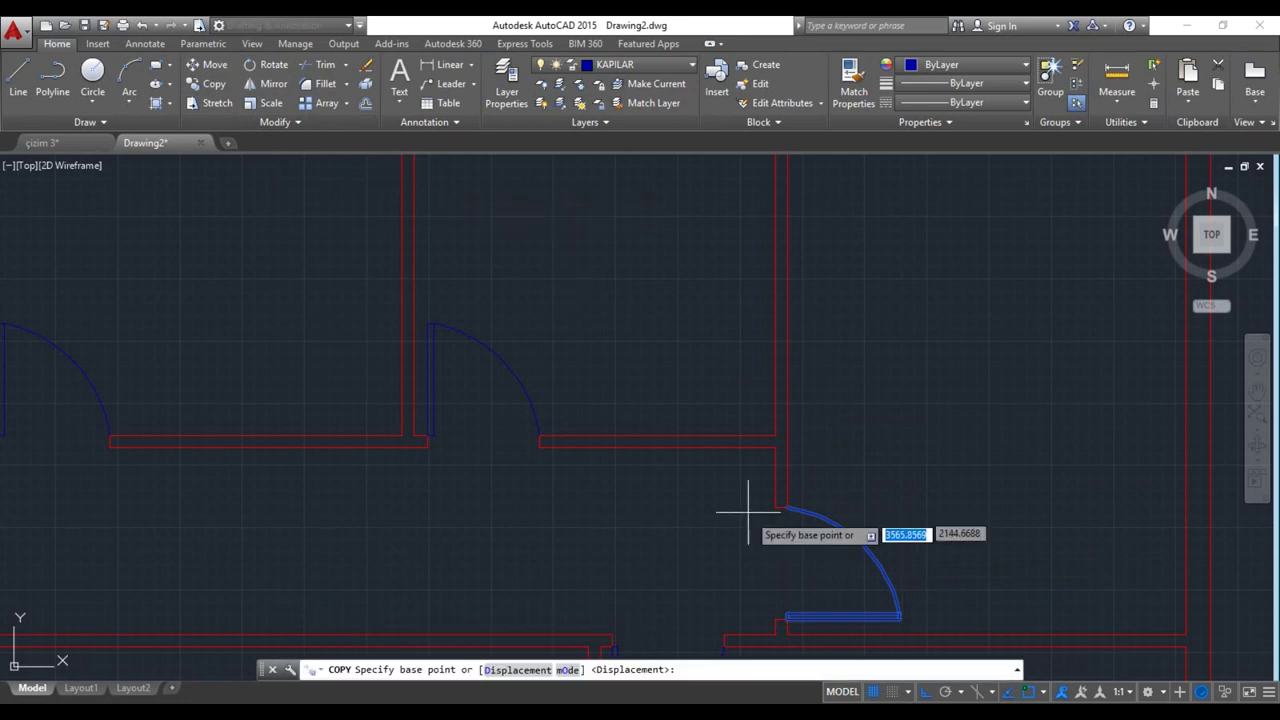
click(785, 617)
mouse_move(634, 277)
middle_down()
mouse_move(789, 457)
mouse_move(737, 423)
middle_up()
click(721, 410)
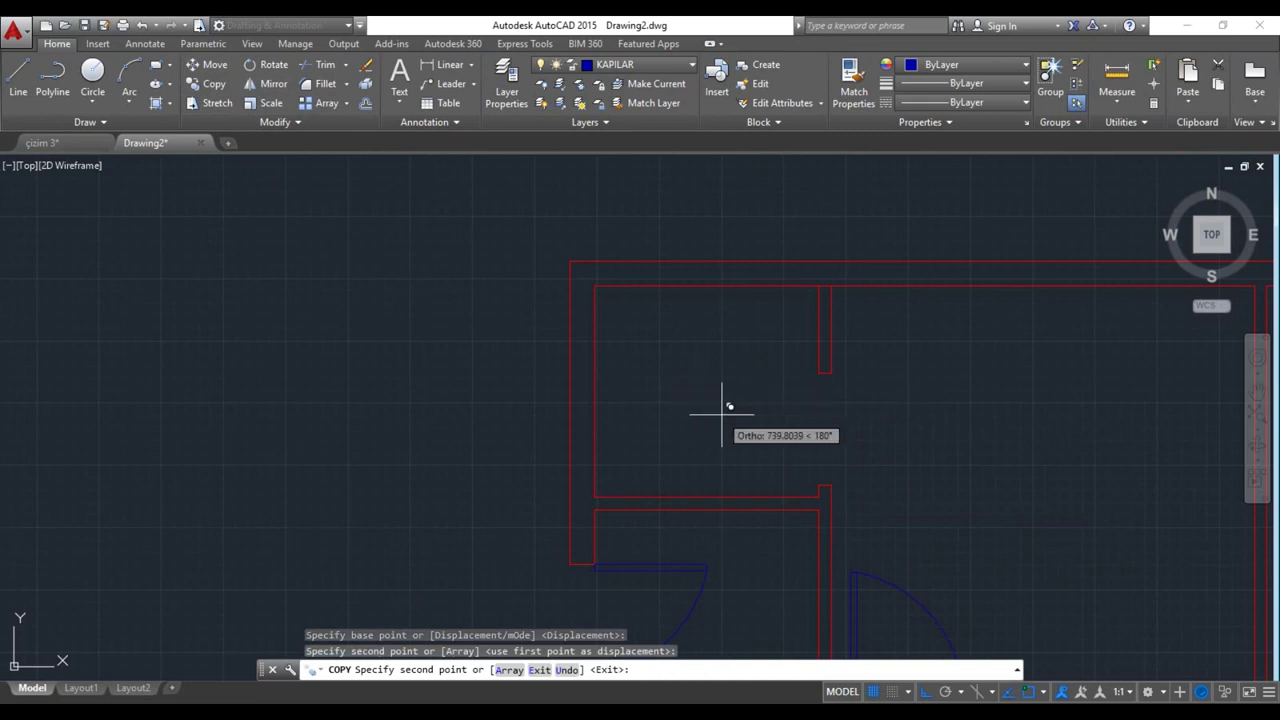
scroll(860, 470, down, 5)
scroll(810, 430, up, 3)
scroll(740, 430, up, 2)
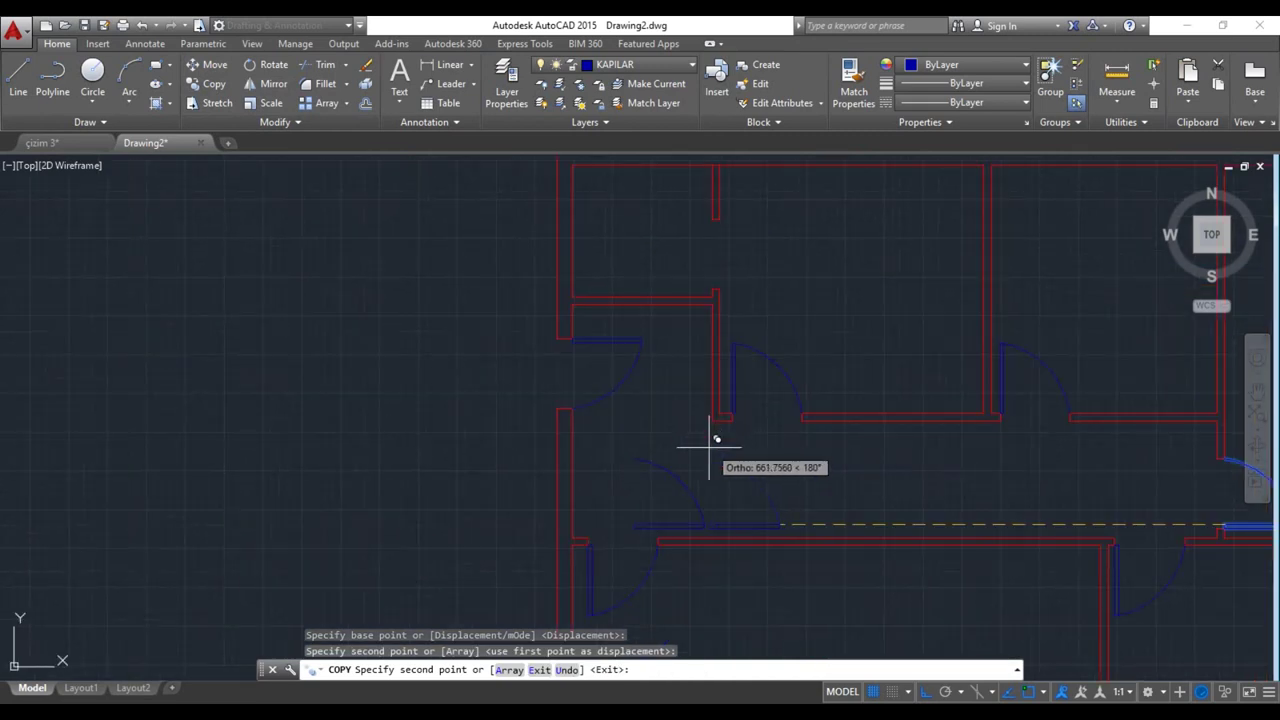
key(Escape)
Mirror the new door copy with MI and delete the unflipped copy
click(671, 473)
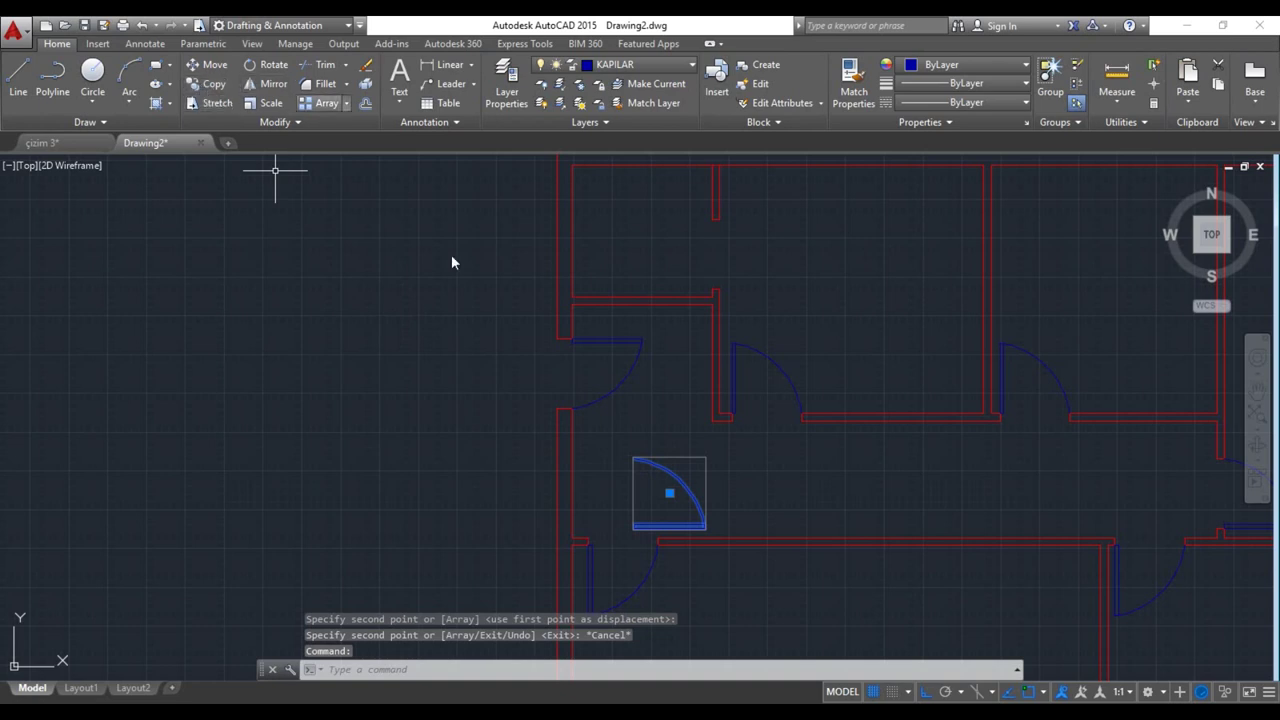
text(mi)
key(Return)
scroll(605, 525, up, 3)
click(639, 513)
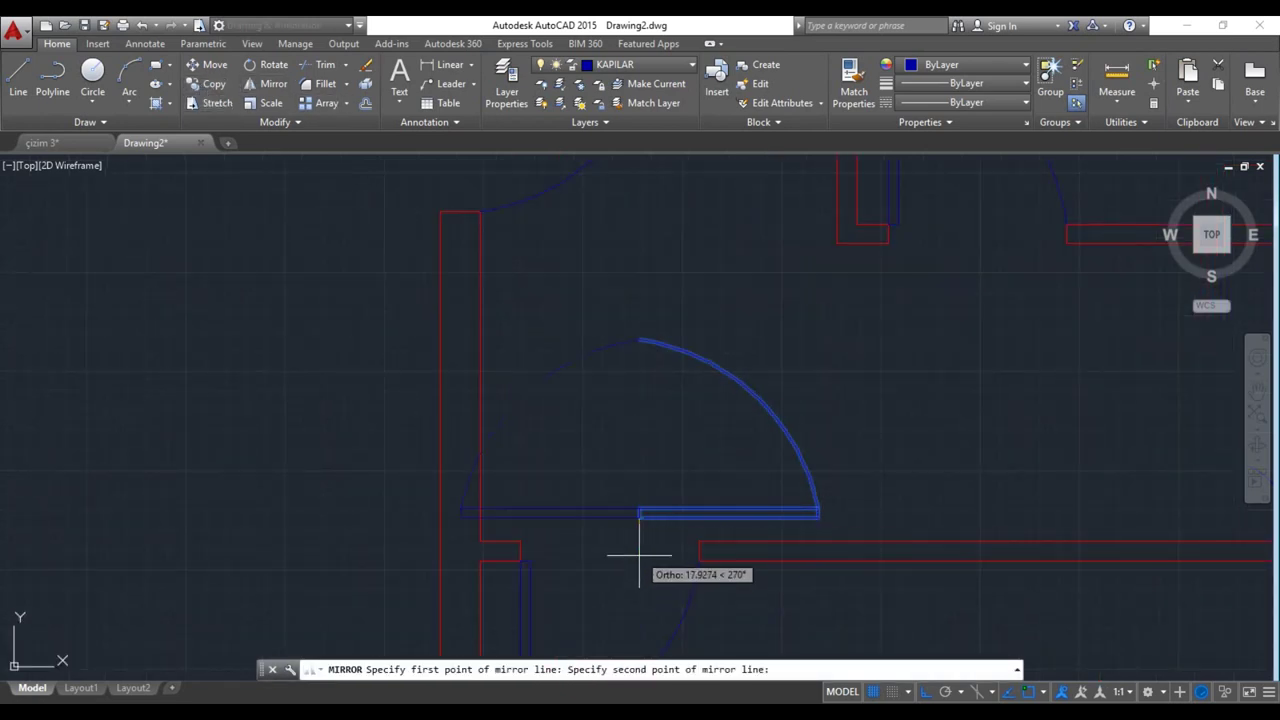
click(639, 560)
key(Return)
key(Return)
click(681, 514)
key(Delete)
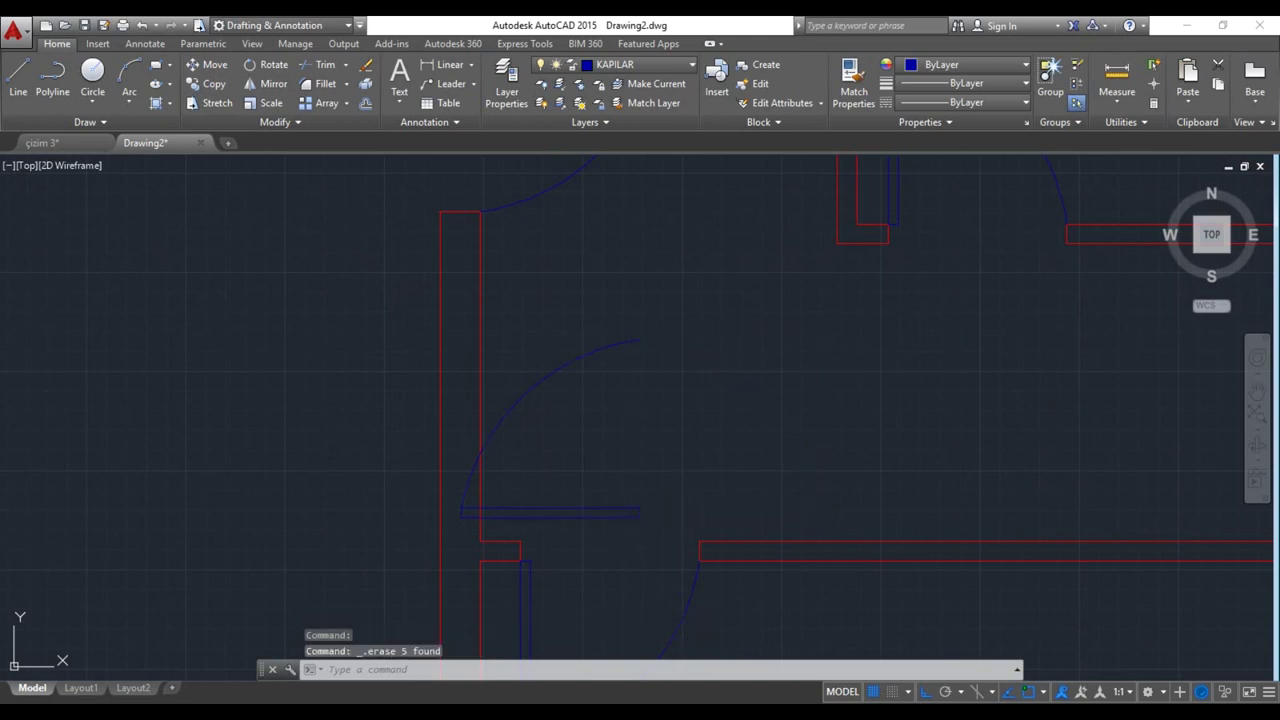
Move the flipped door into its doorway and bring the whole plan into view
click(478, 440)
click(207, 64)
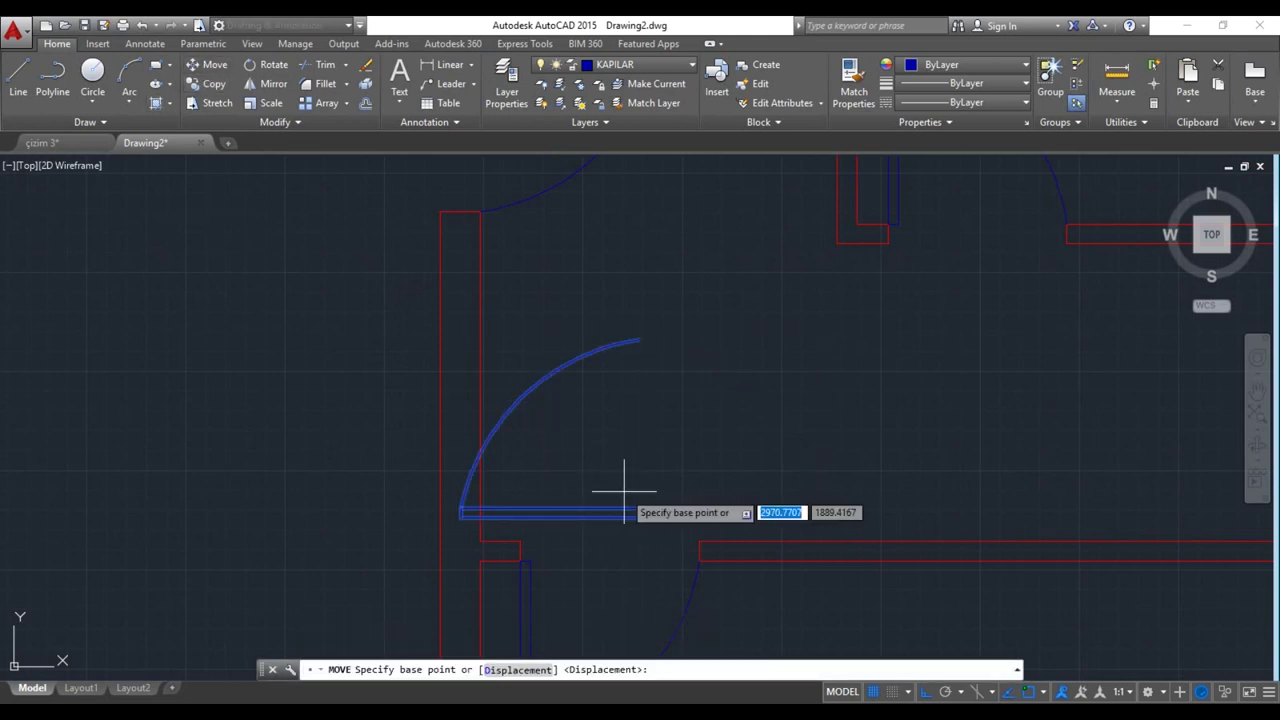
click(637, 513)
scroll(640, 500, up, 2)
scroll(611, 506, down, 2)
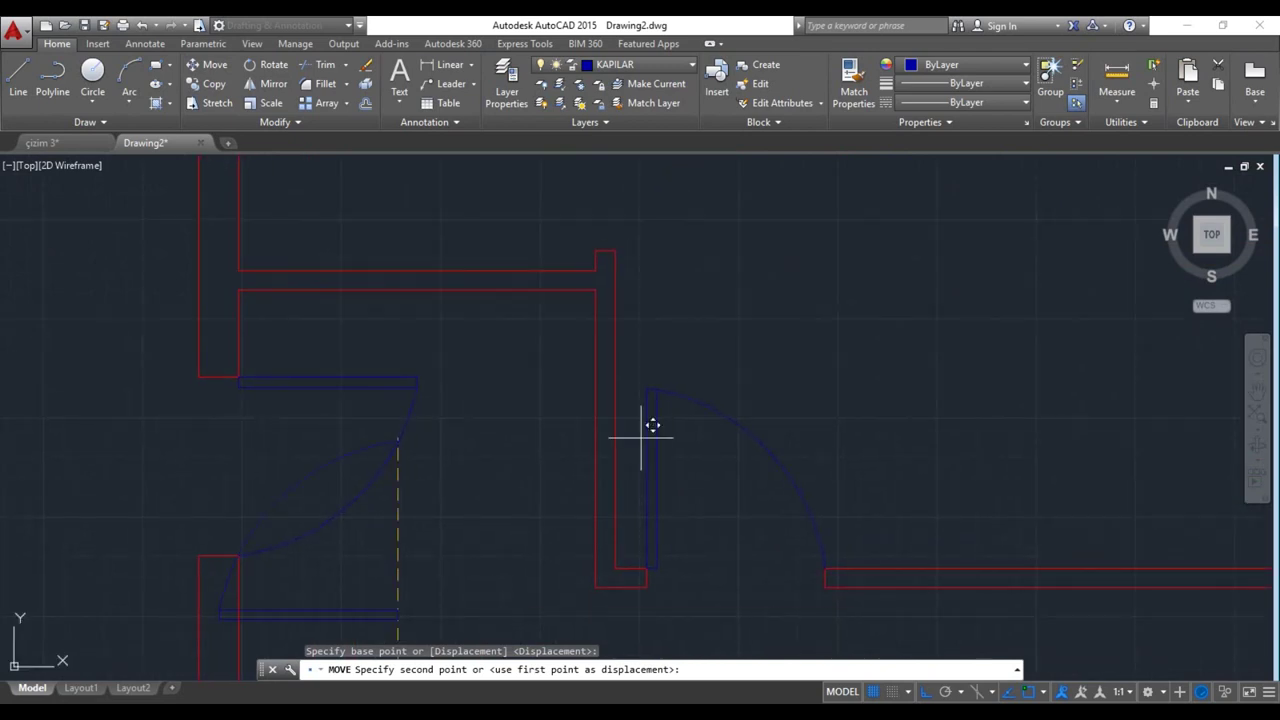
click(618, 254)
scroll(650, 290, down, 2)
scroll(697, 337, down, 4)
middle_drag(697, 337, 449, 269)
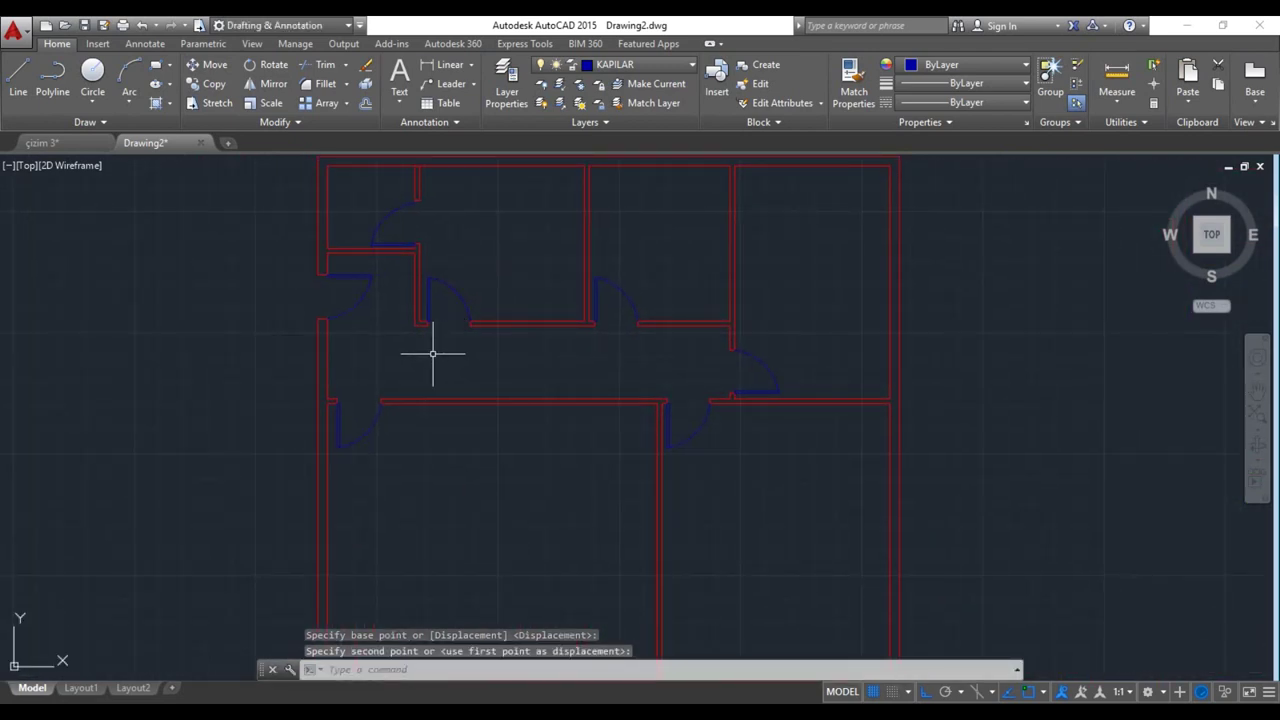
mouse_move(449, 374)
middle_down()
mouse_move(500, 351)
mouse_move(514, 423)
middle_up()
scroll(494, 374, down, 2)
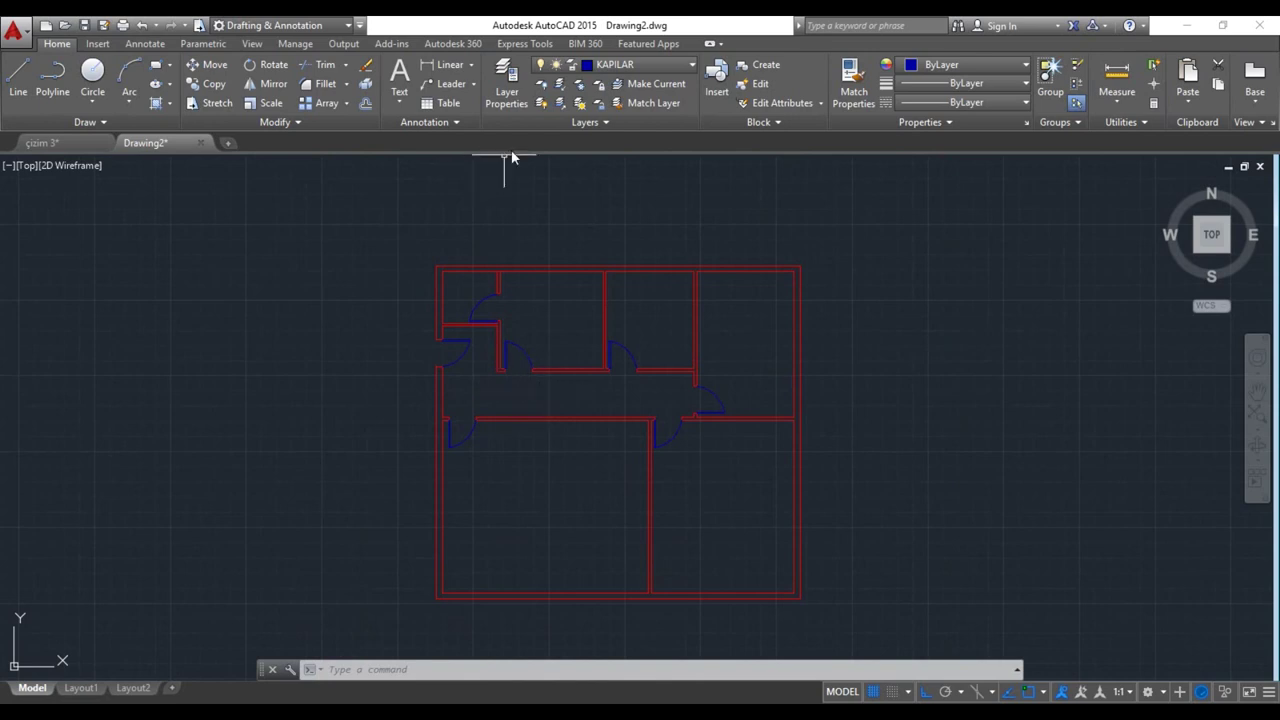
Add a YAZI layer with colour 60 in the Layer Properties Manager
click(507, 95)
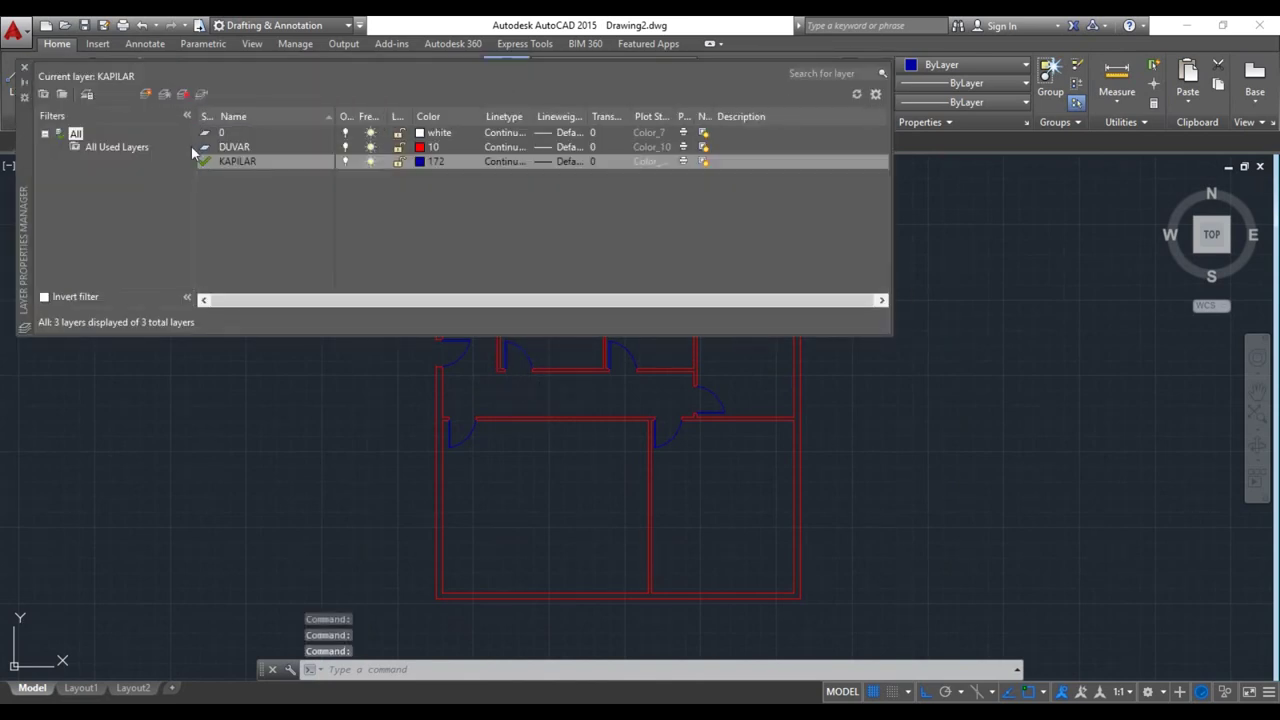
key(alt+n)
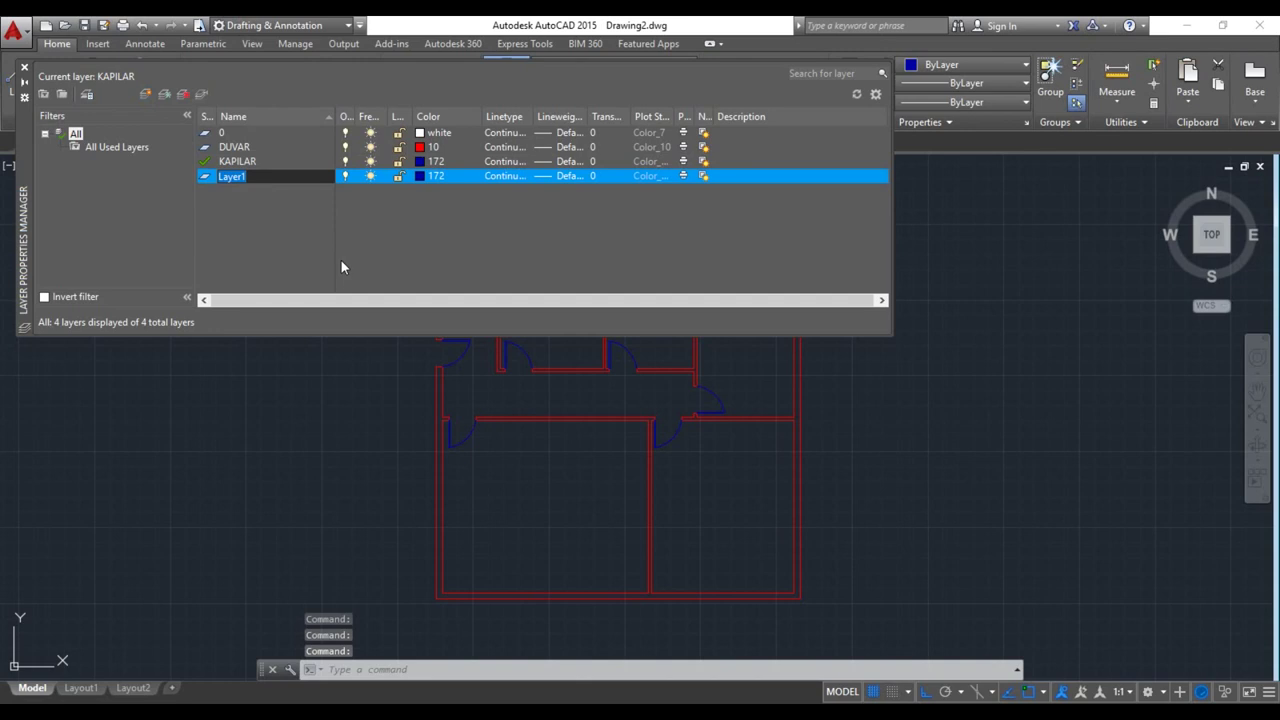
text(YAZI)
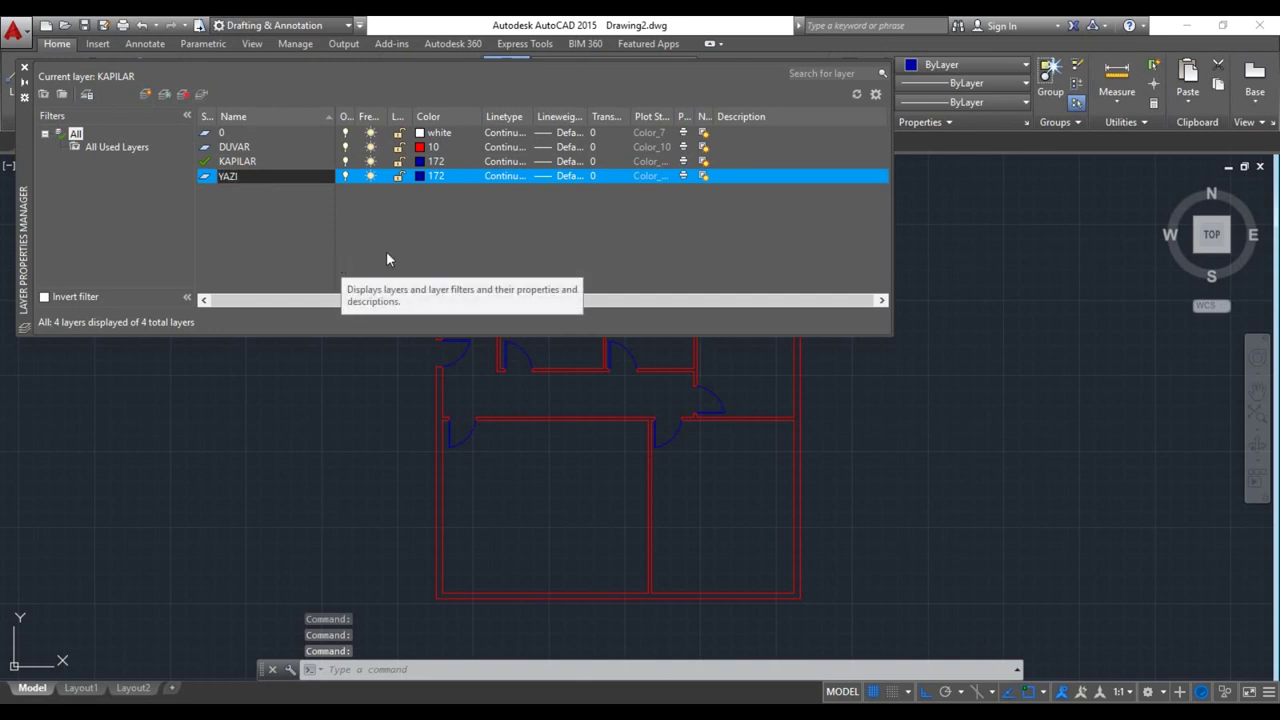
click(419, 177)
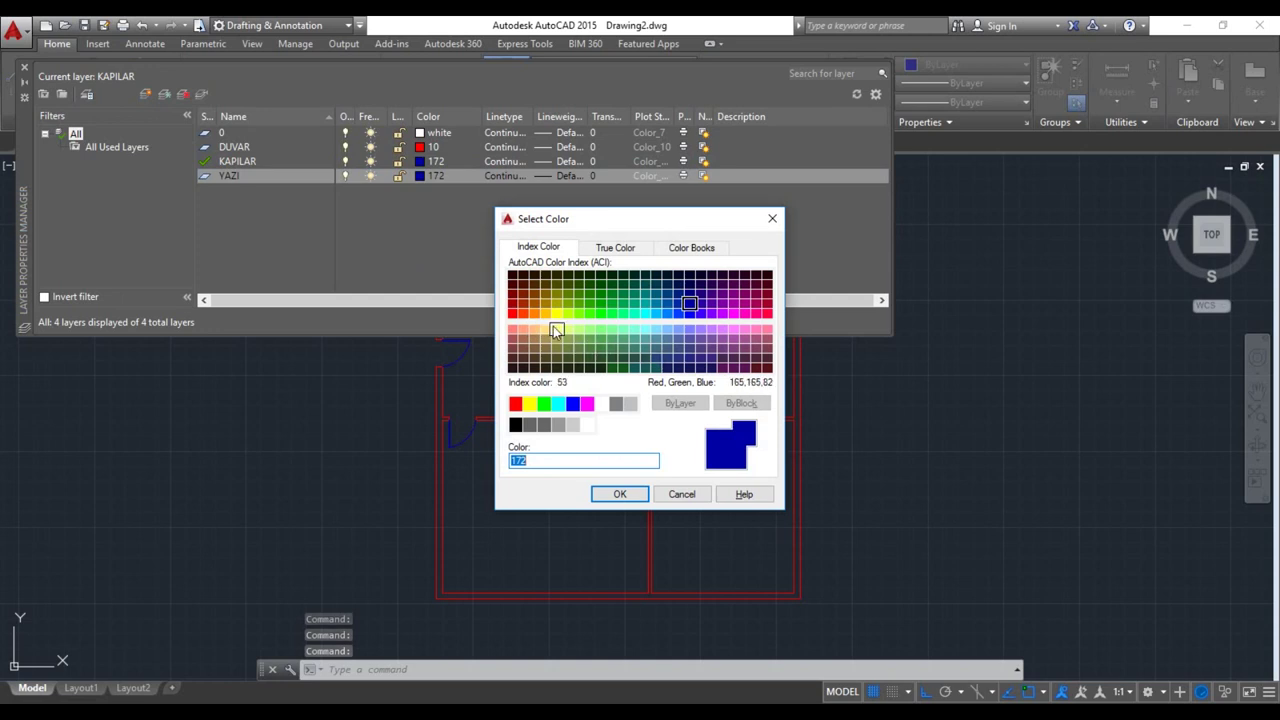
click(567, 314)
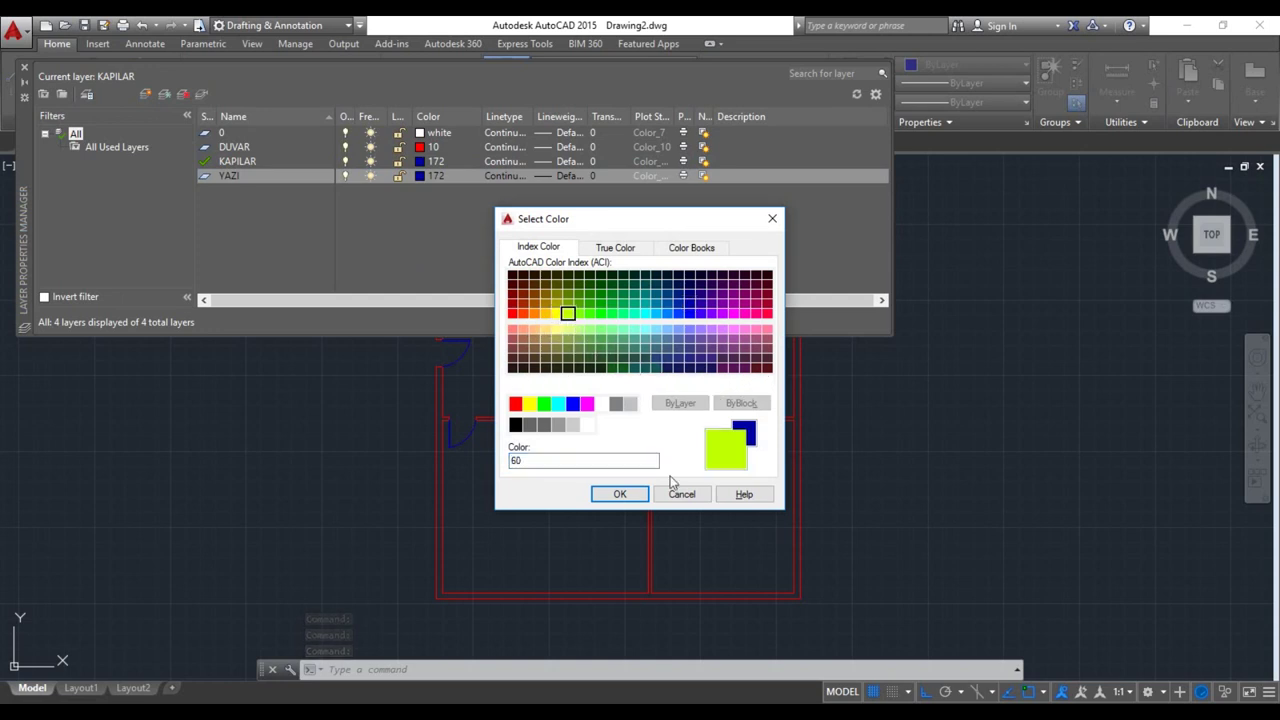
click(622, 494)
middle_drag(505, 412, 552, 458)
click(25, 72)
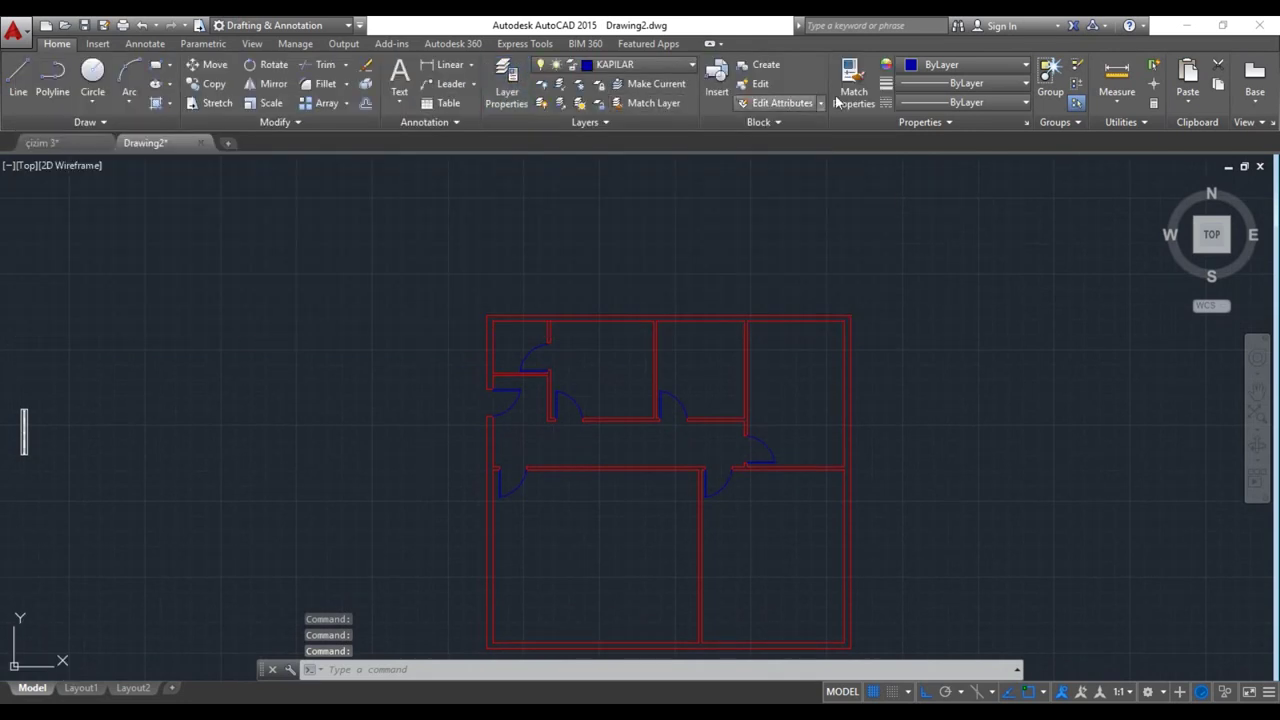
click(640, 65)
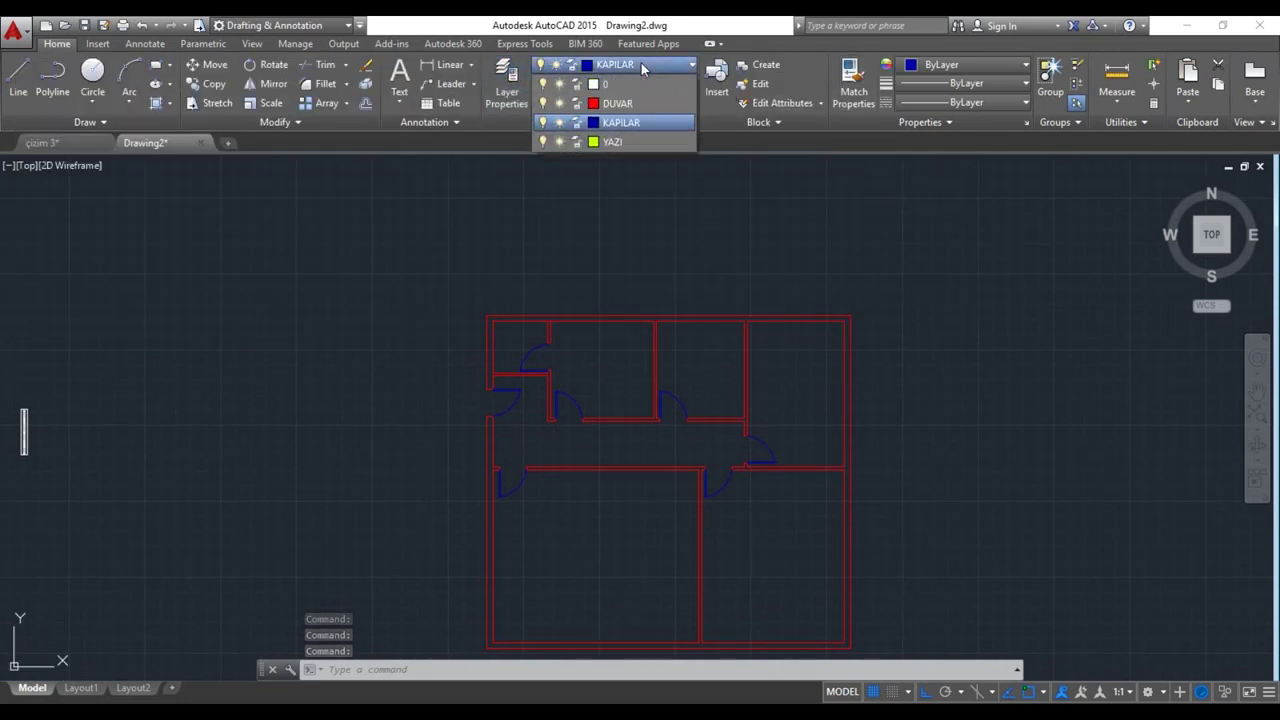
Make YAZI current and write a SALON multiline text in the large lower-left room
click(612, 141)
middle_drag(607, 363, 565, 279)
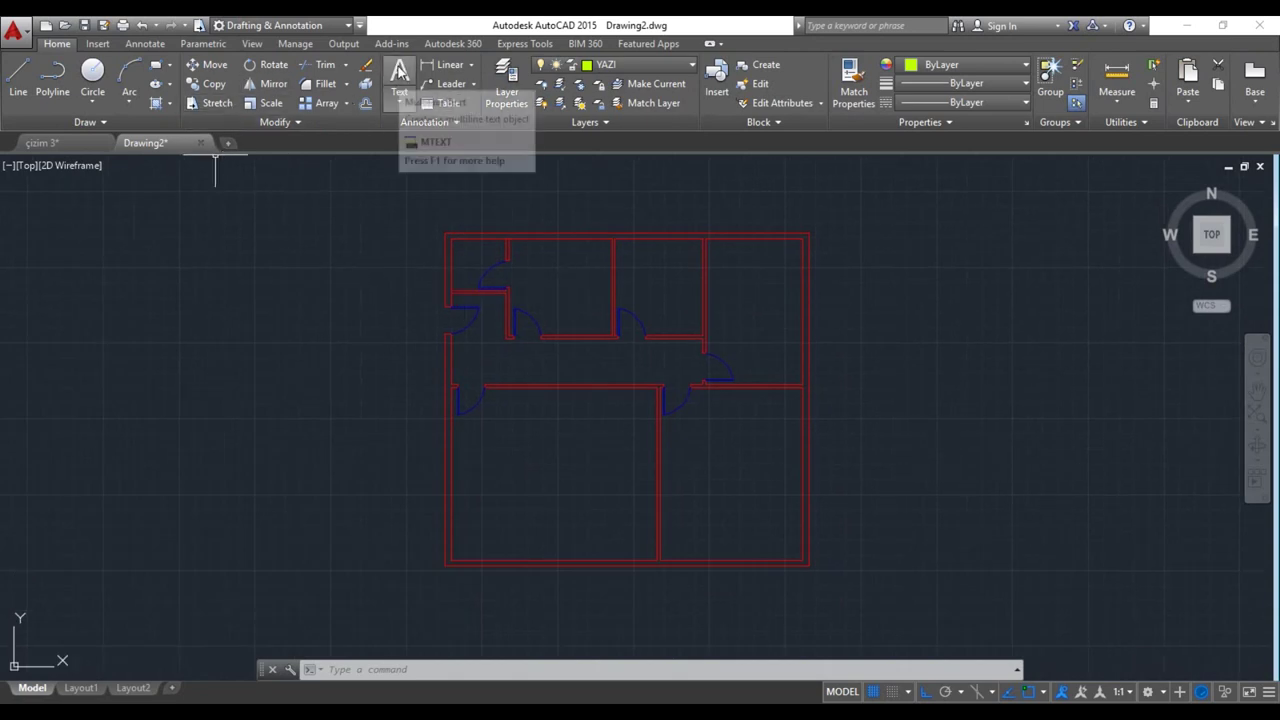
click(399, 75)
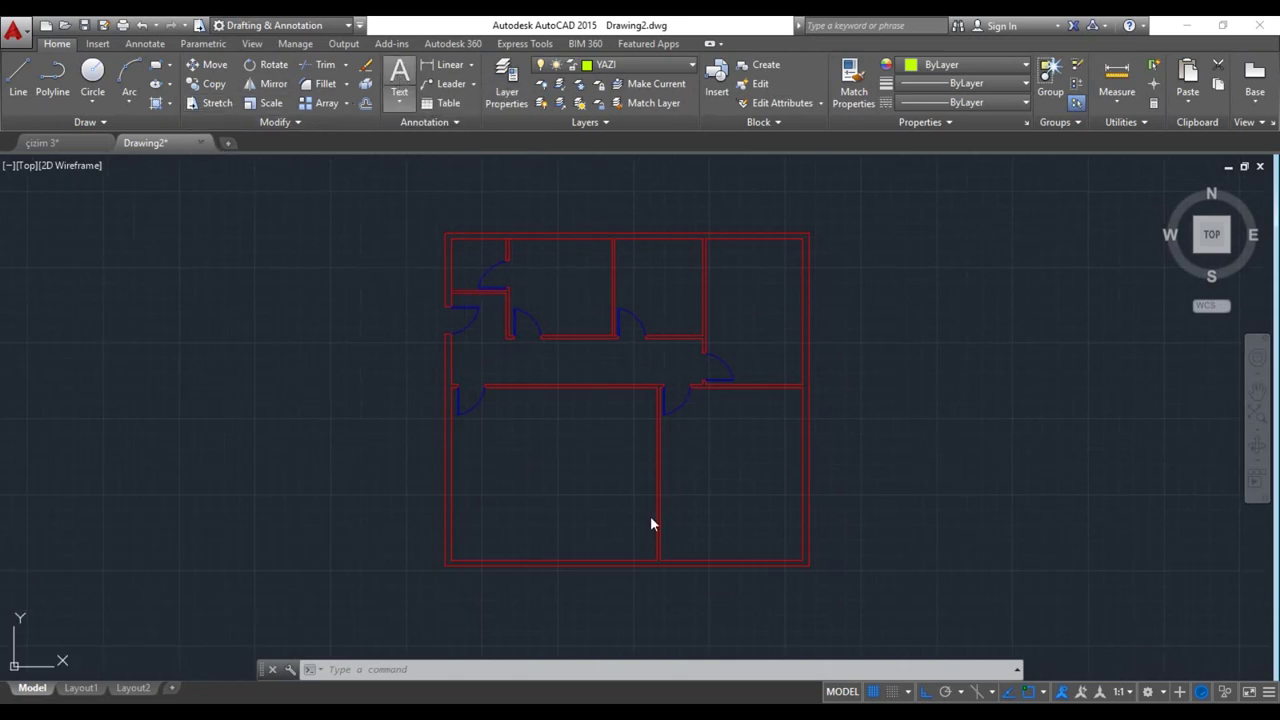
click(505, 454)
click(598, 515)
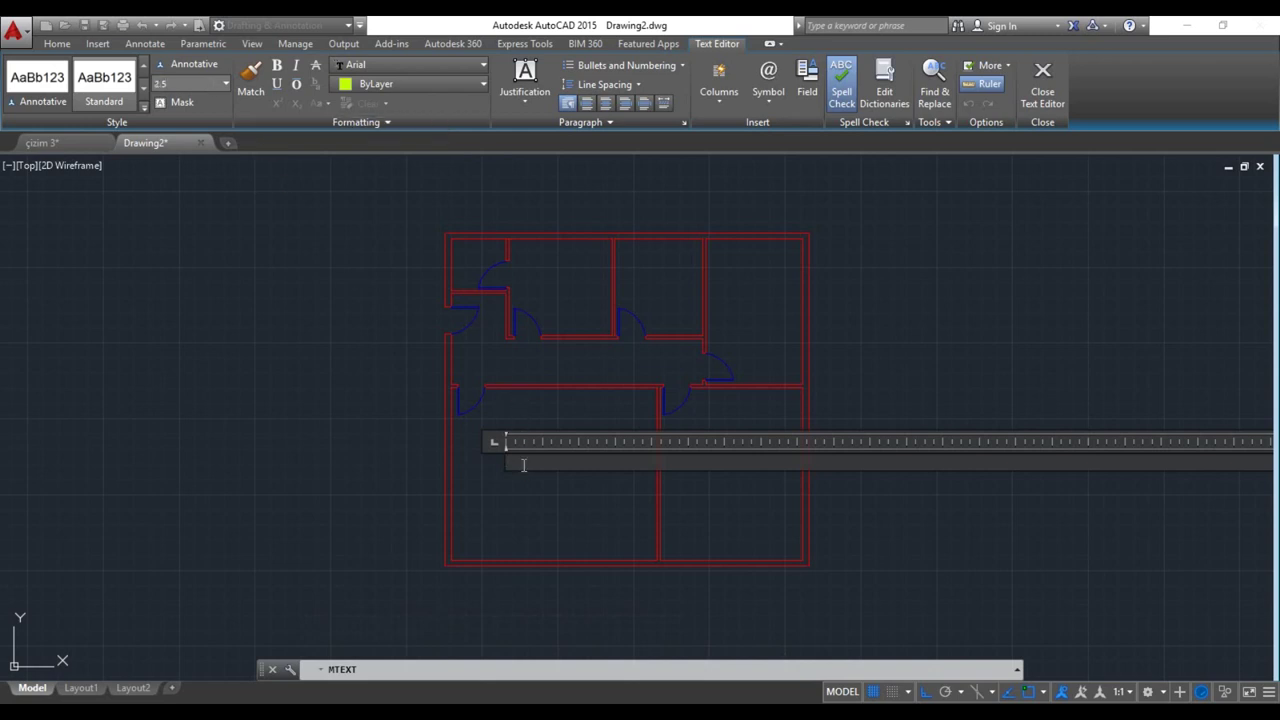
text(5)
key(Return)
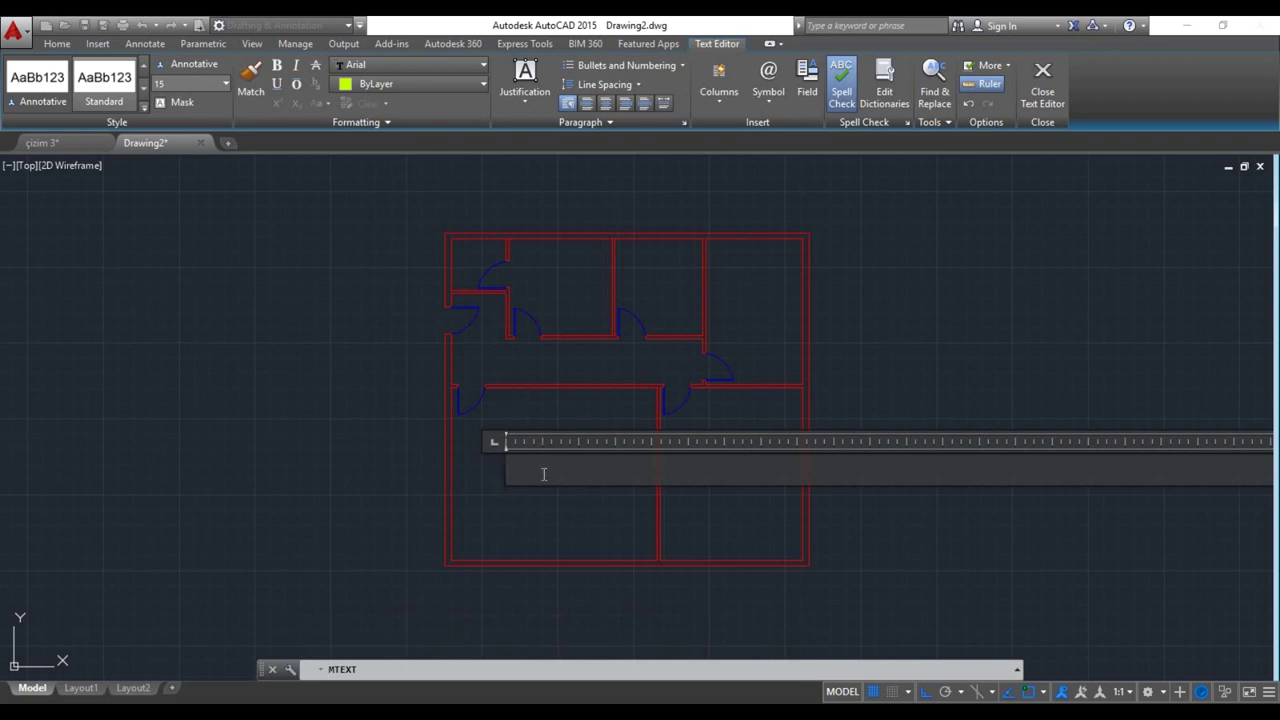
text(SALON)
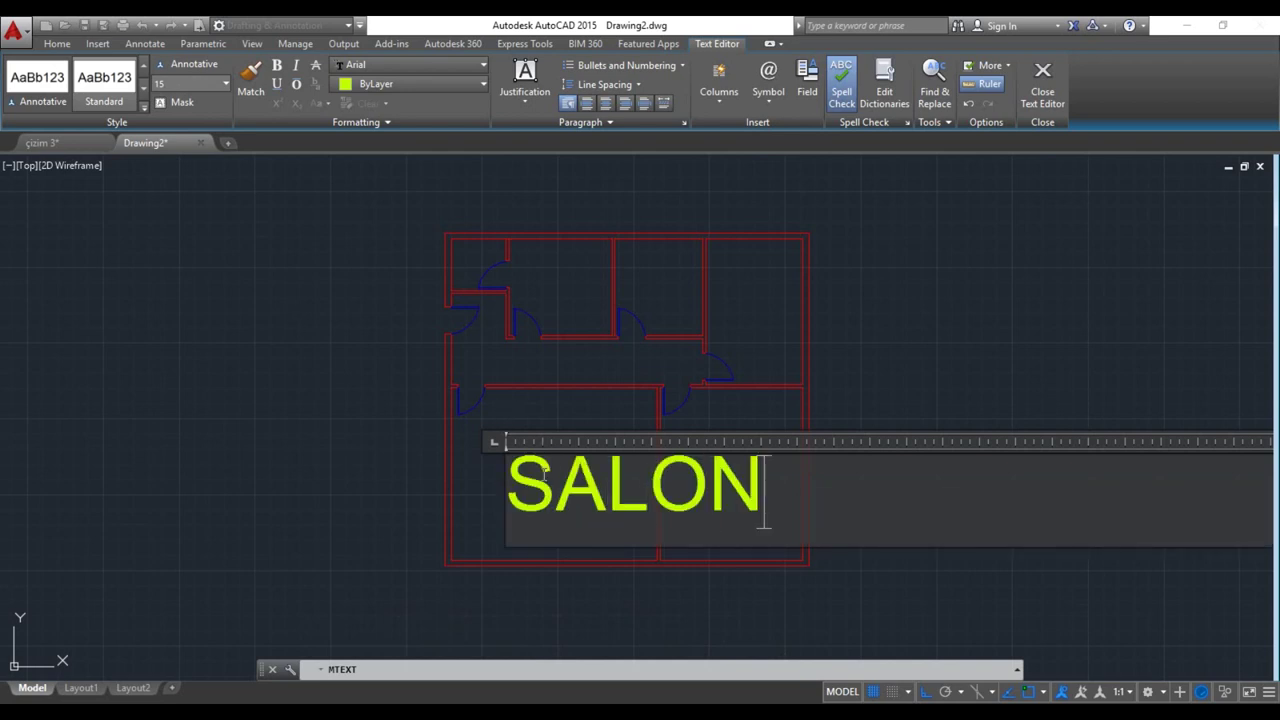
click(663, 600)
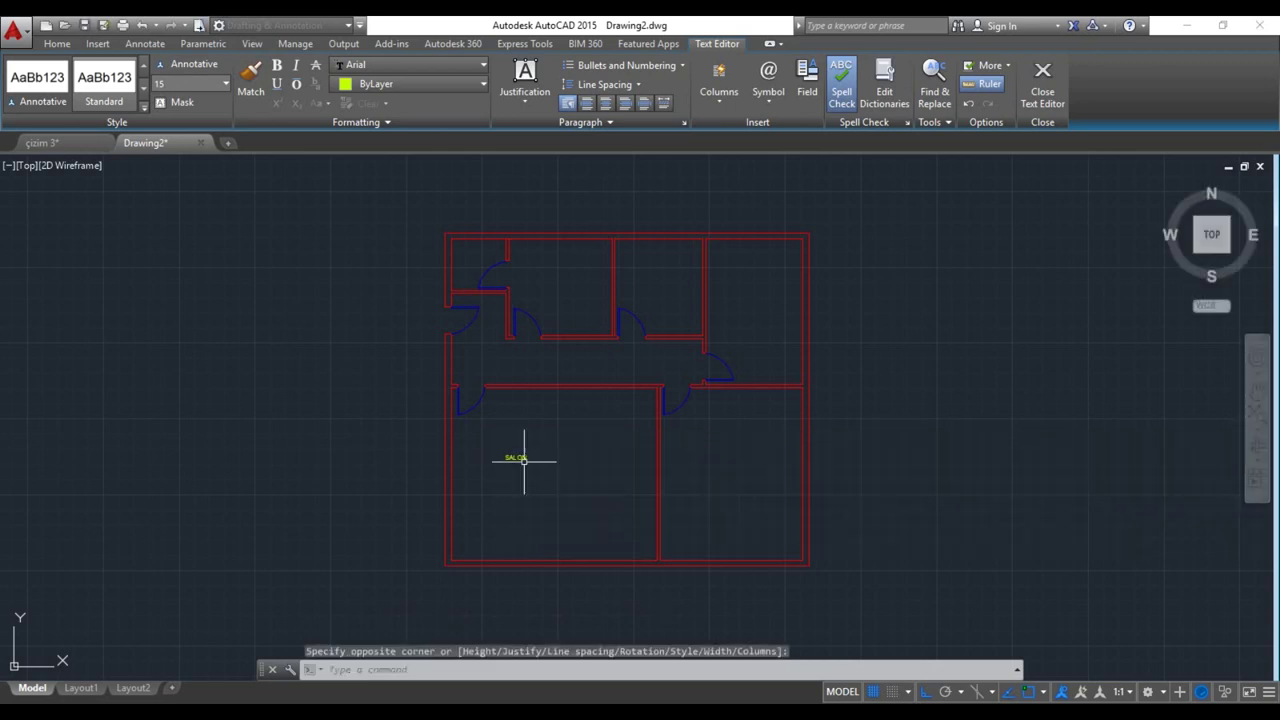
Change the SALON label's text height to 25
click(512, 458)
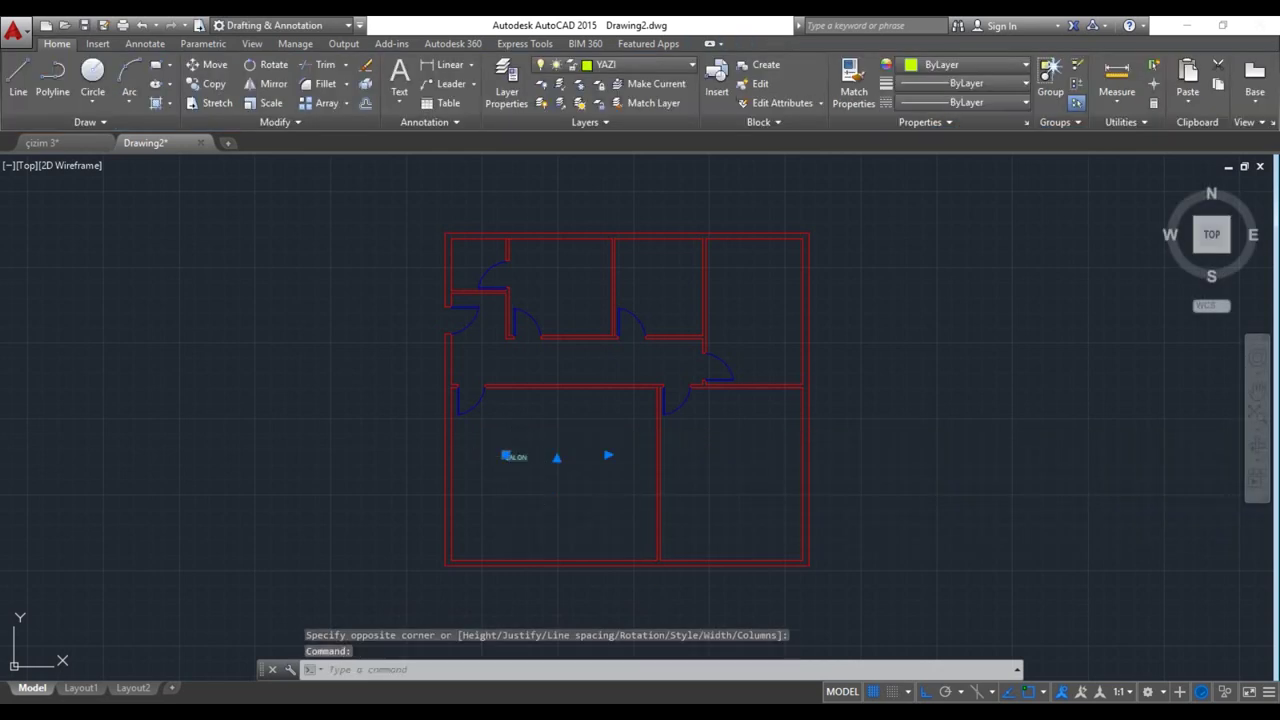
double_click(527, 459)
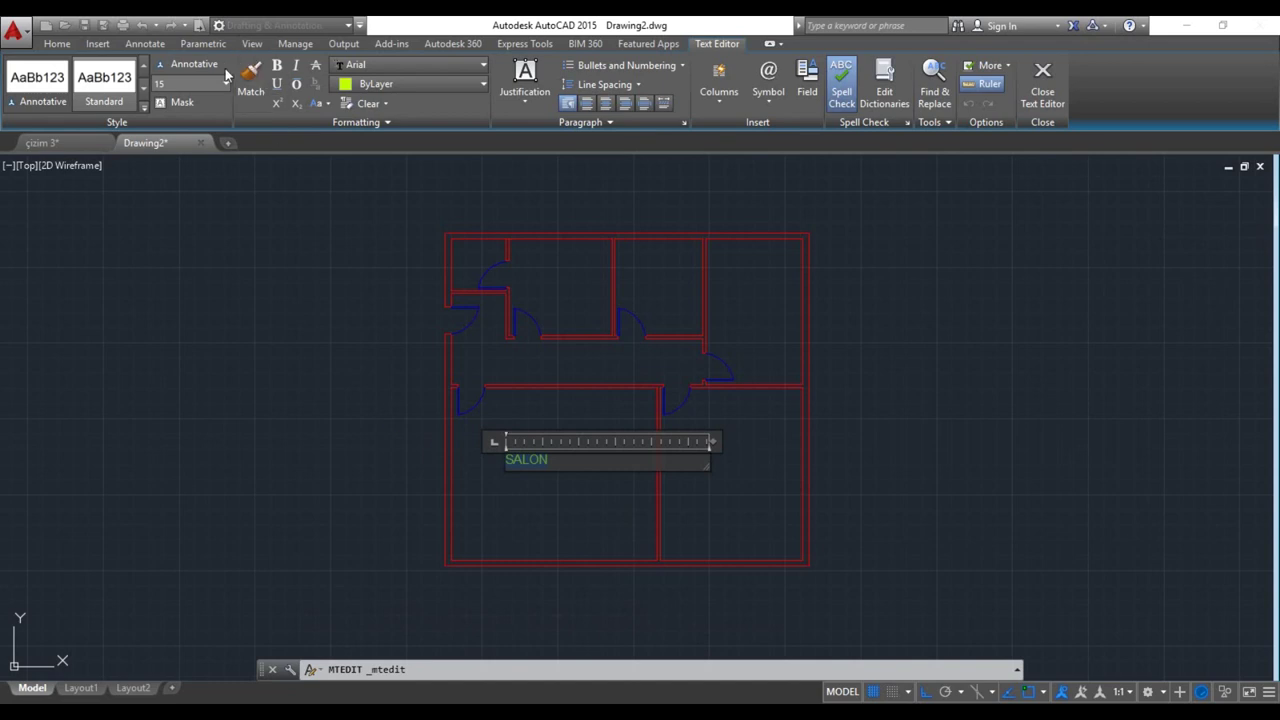
text(25)
key(Return)
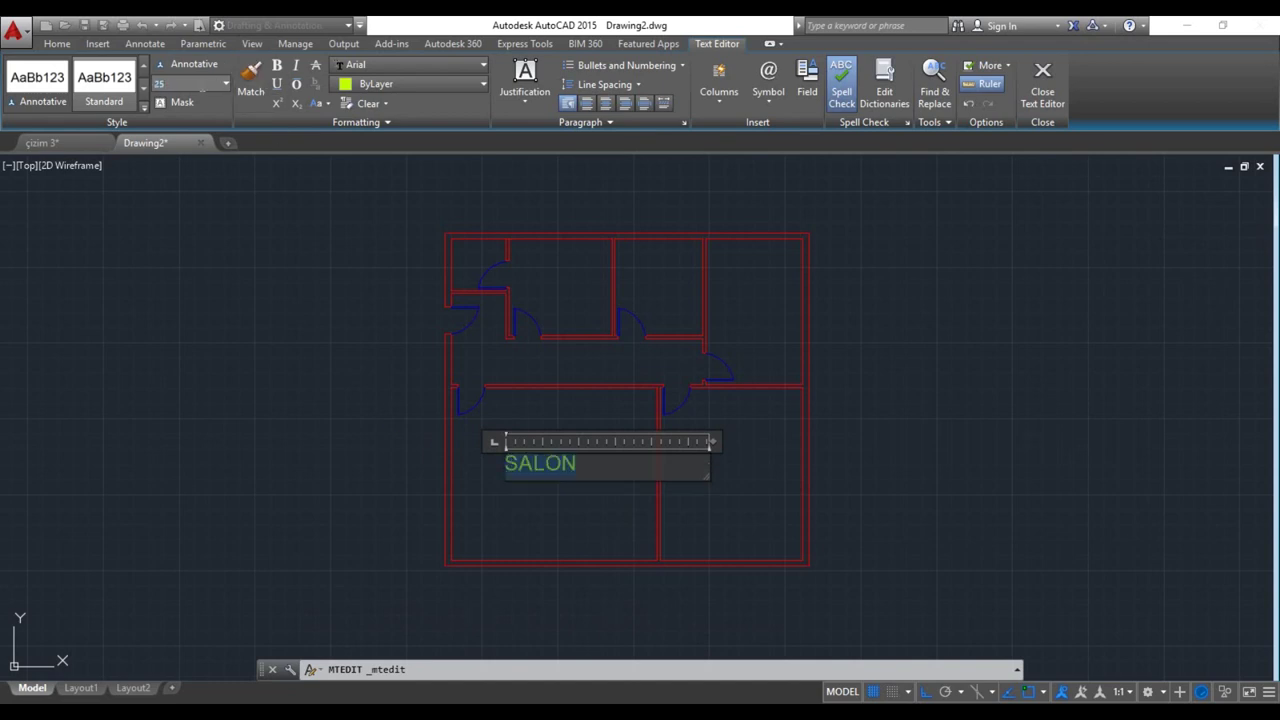
click(586, 517)
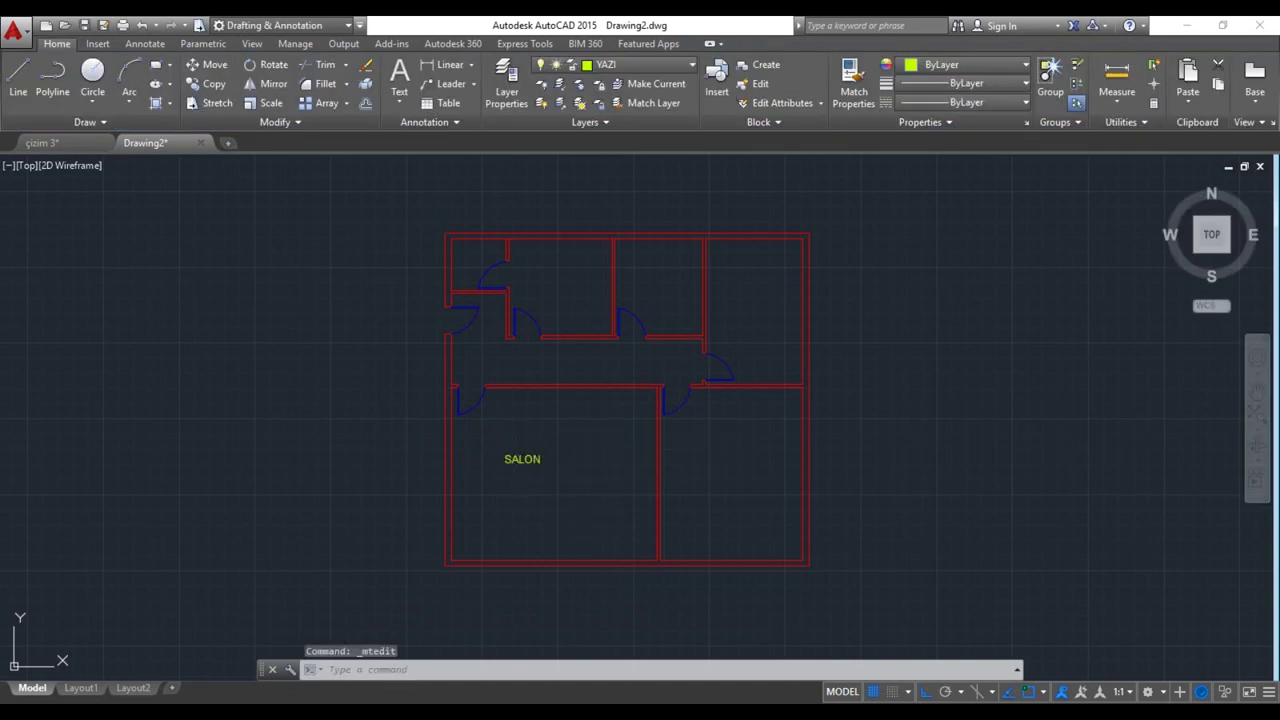
click(511, 456)
Copy SALON into the lower-right room, an upper room, the left hall and the corridor
click(505, 456)
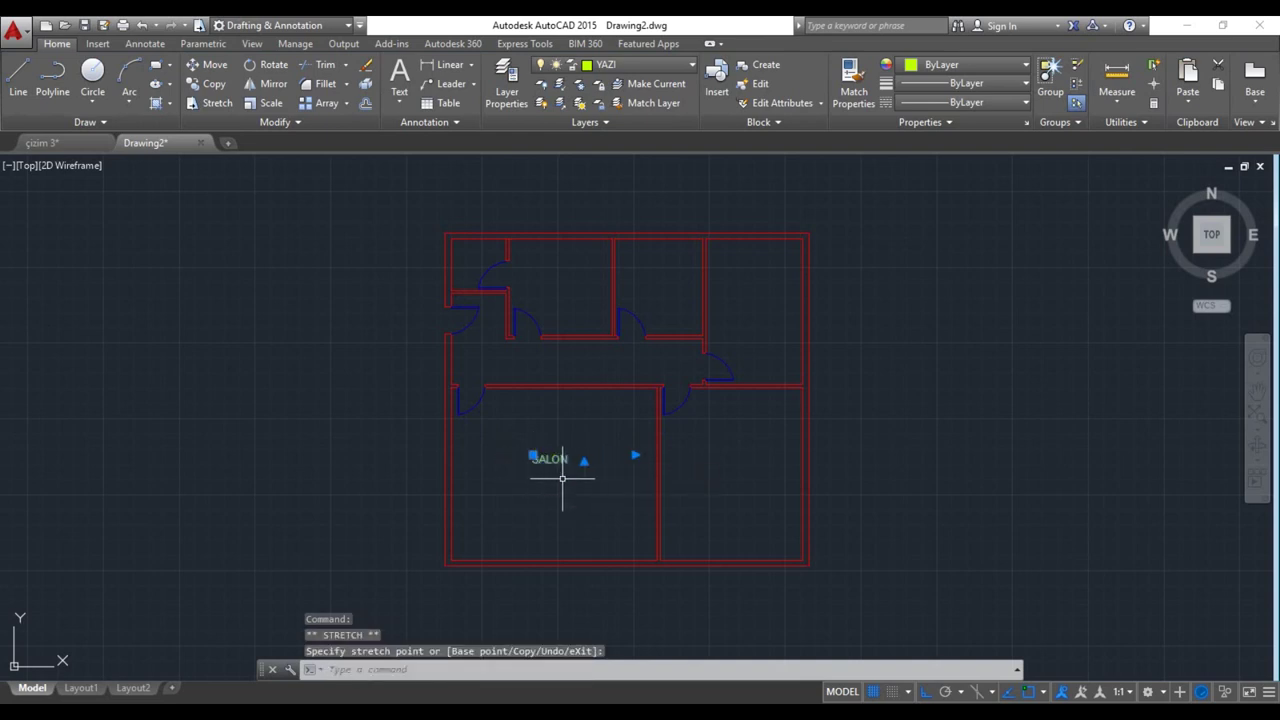
click(208, 83)
click(531, 460)
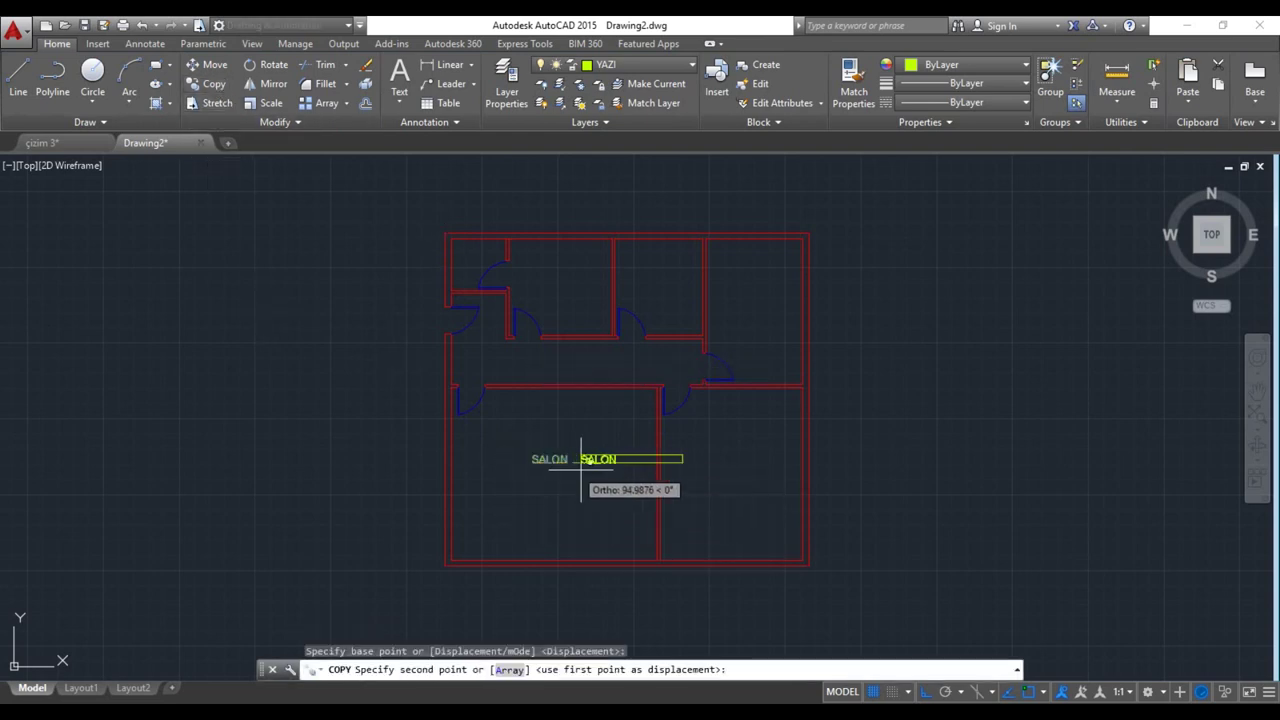
click(710, 464)
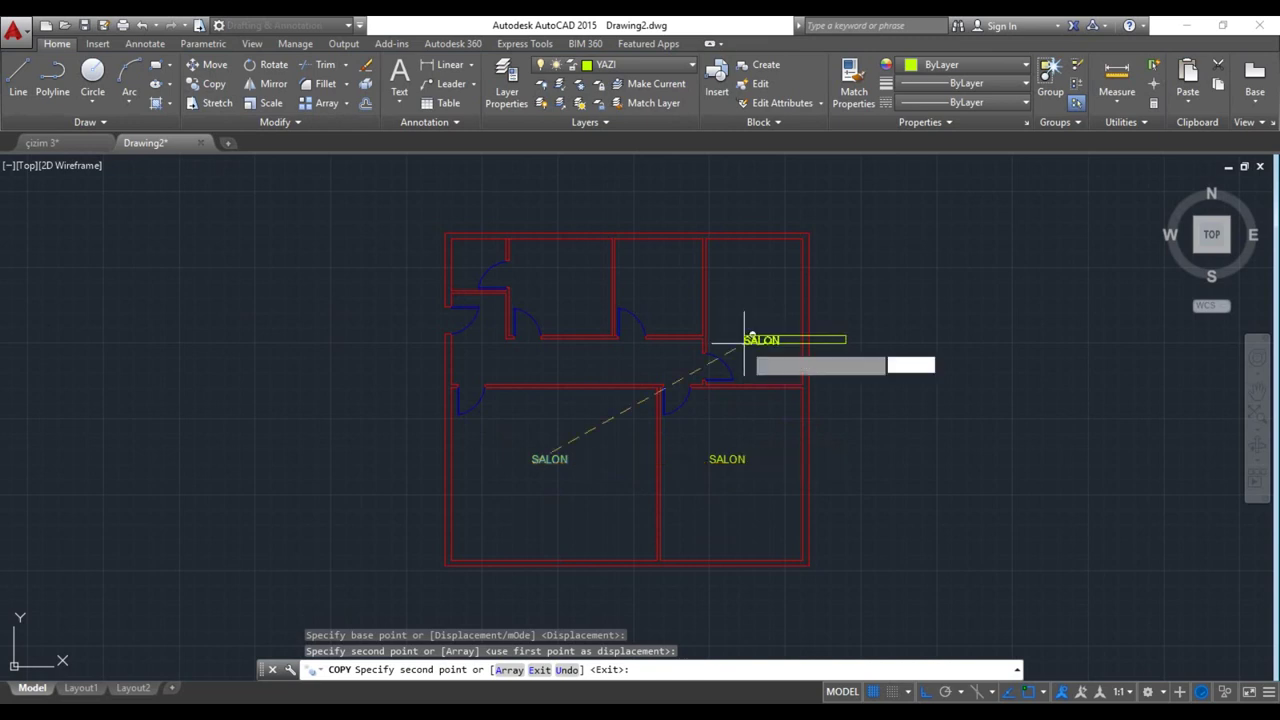
key(F8)
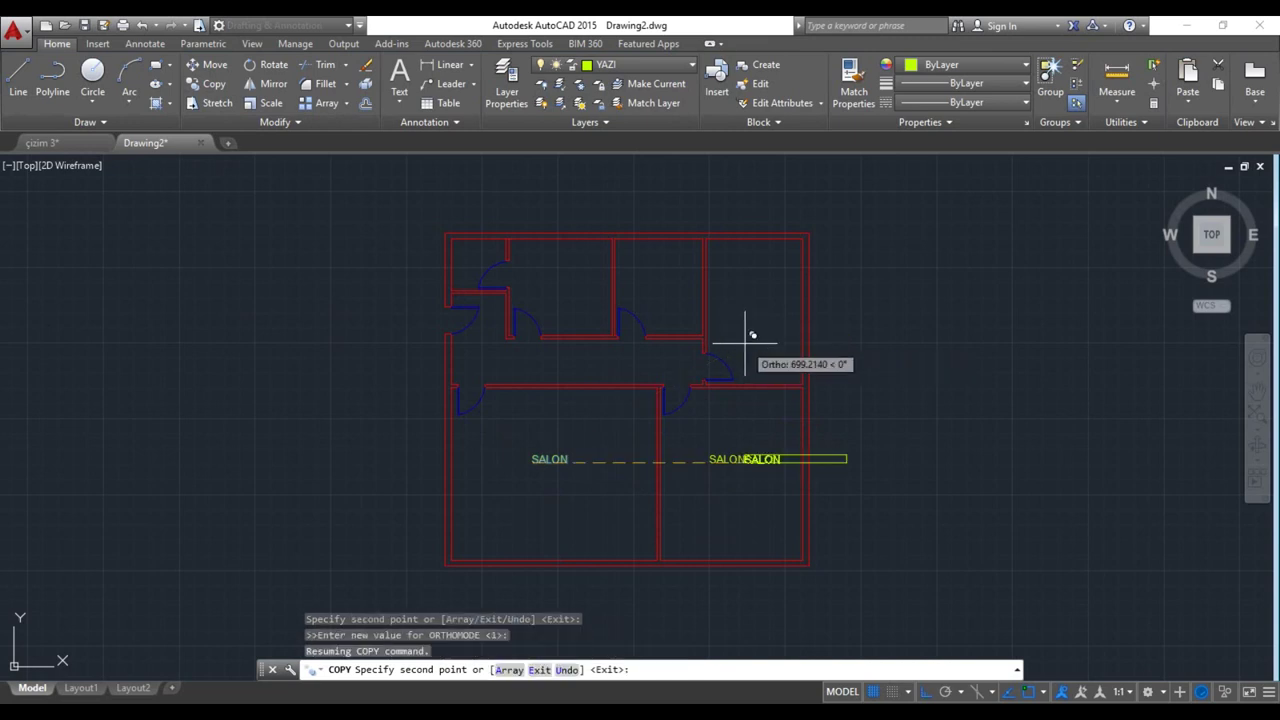
key(F8)
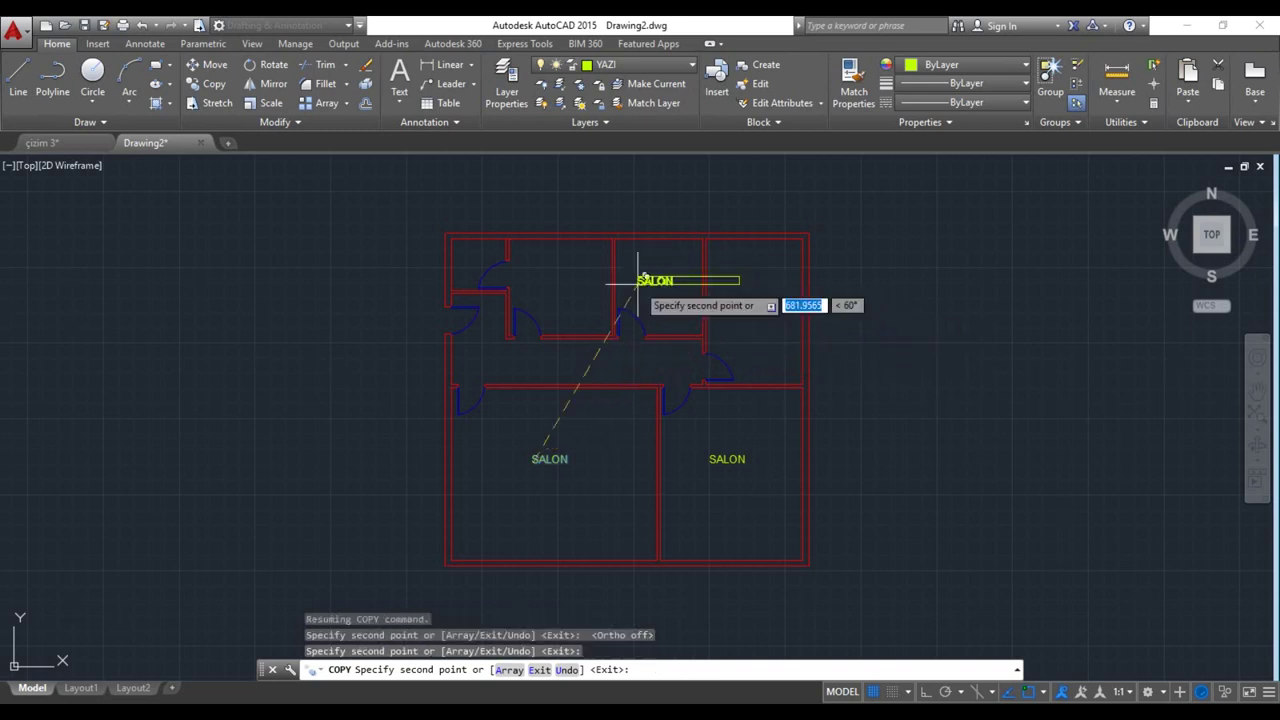
click(459, 256)
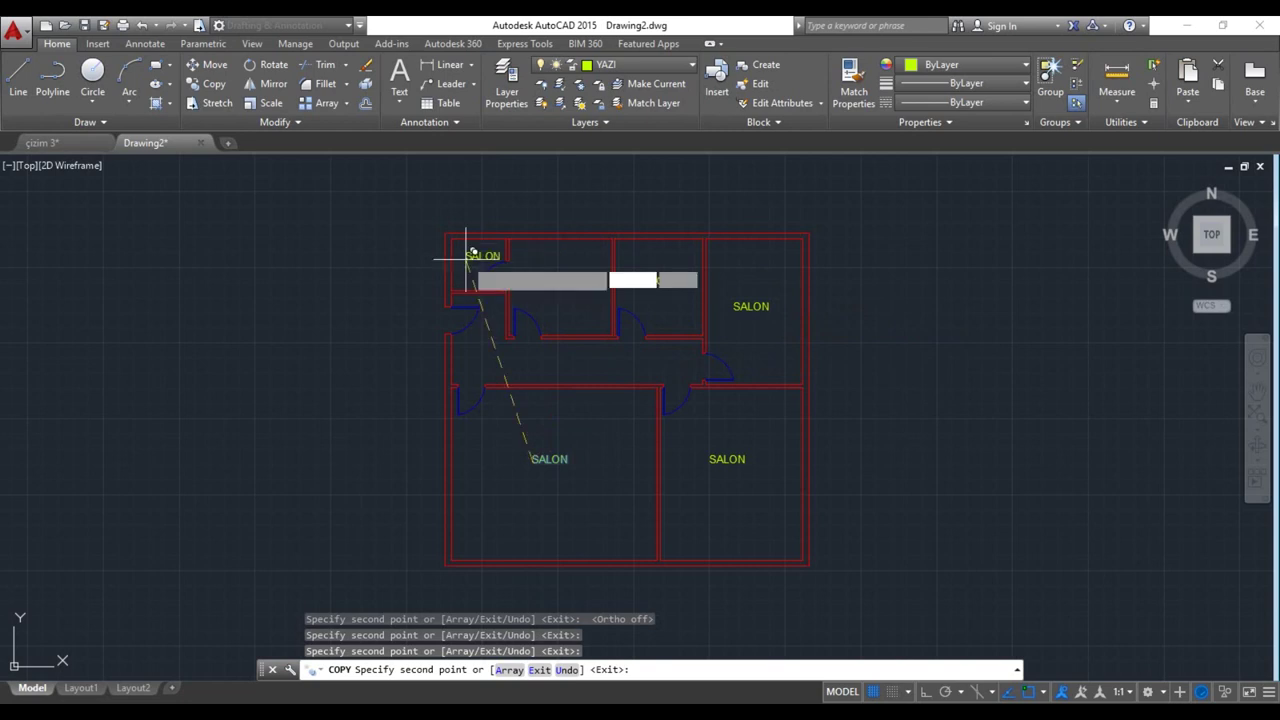
click(470, 335)
click(583, 357)
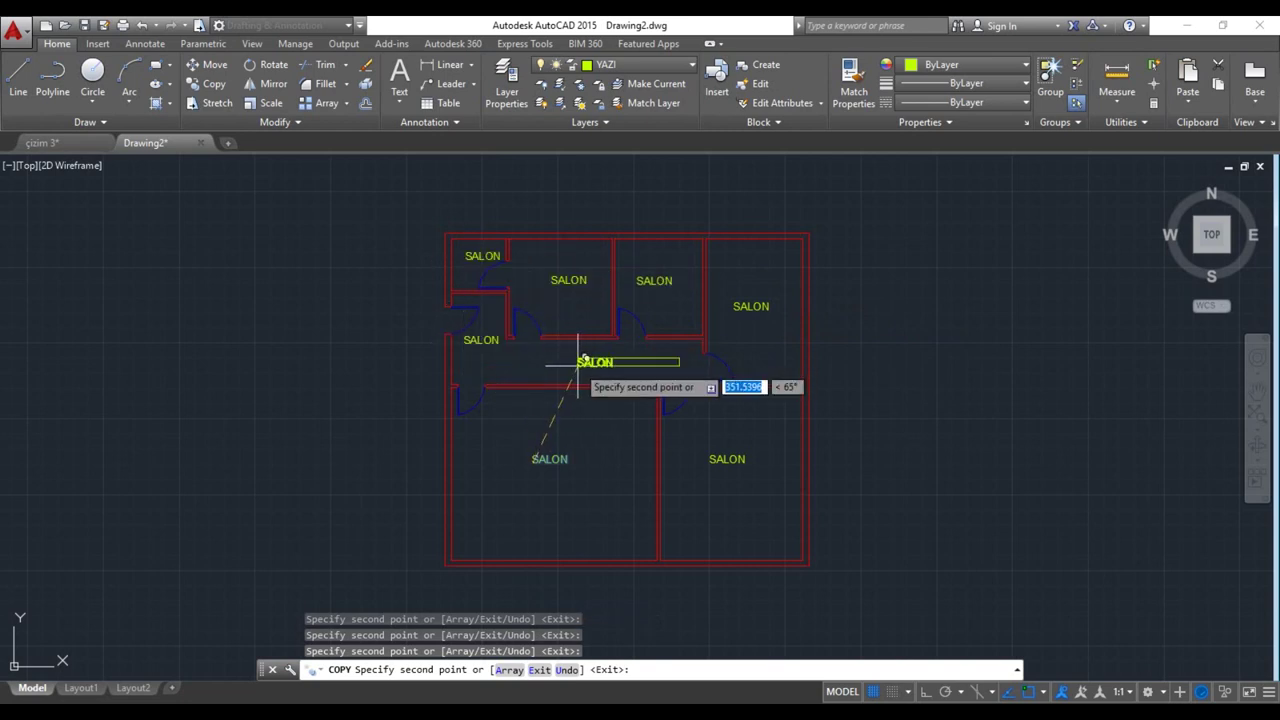
key(Escape)
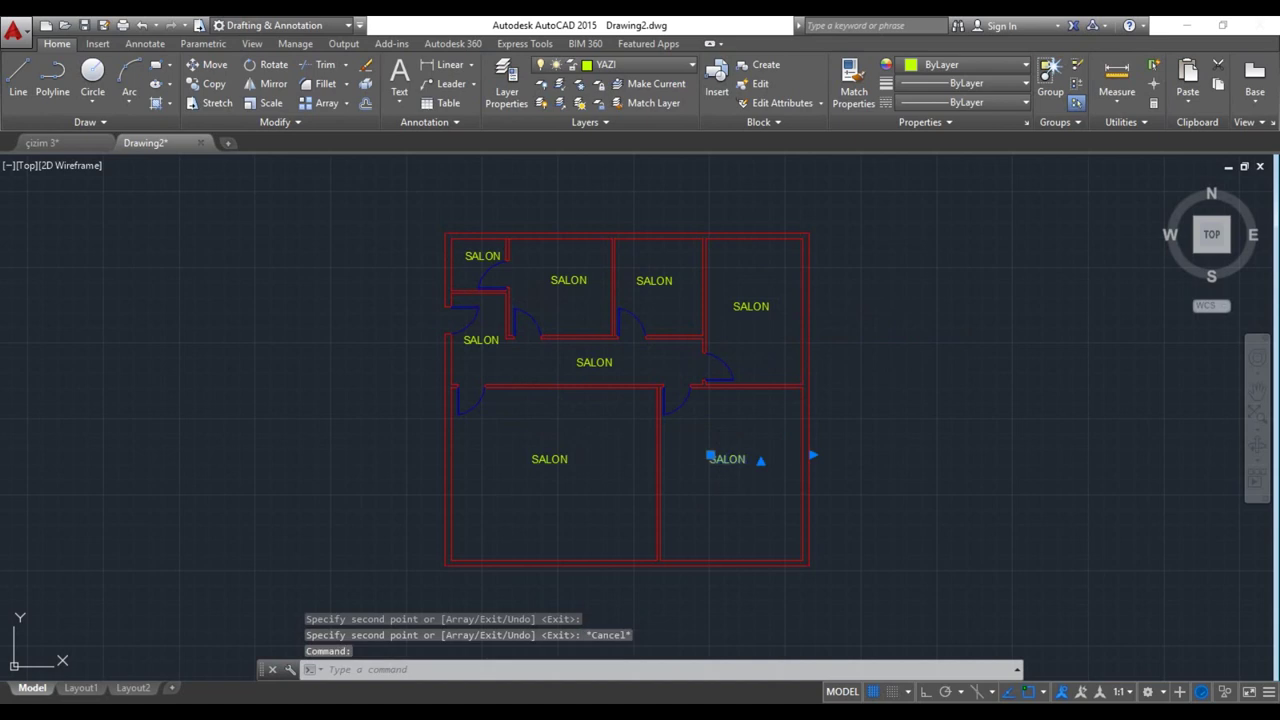
double_click(736, 466)
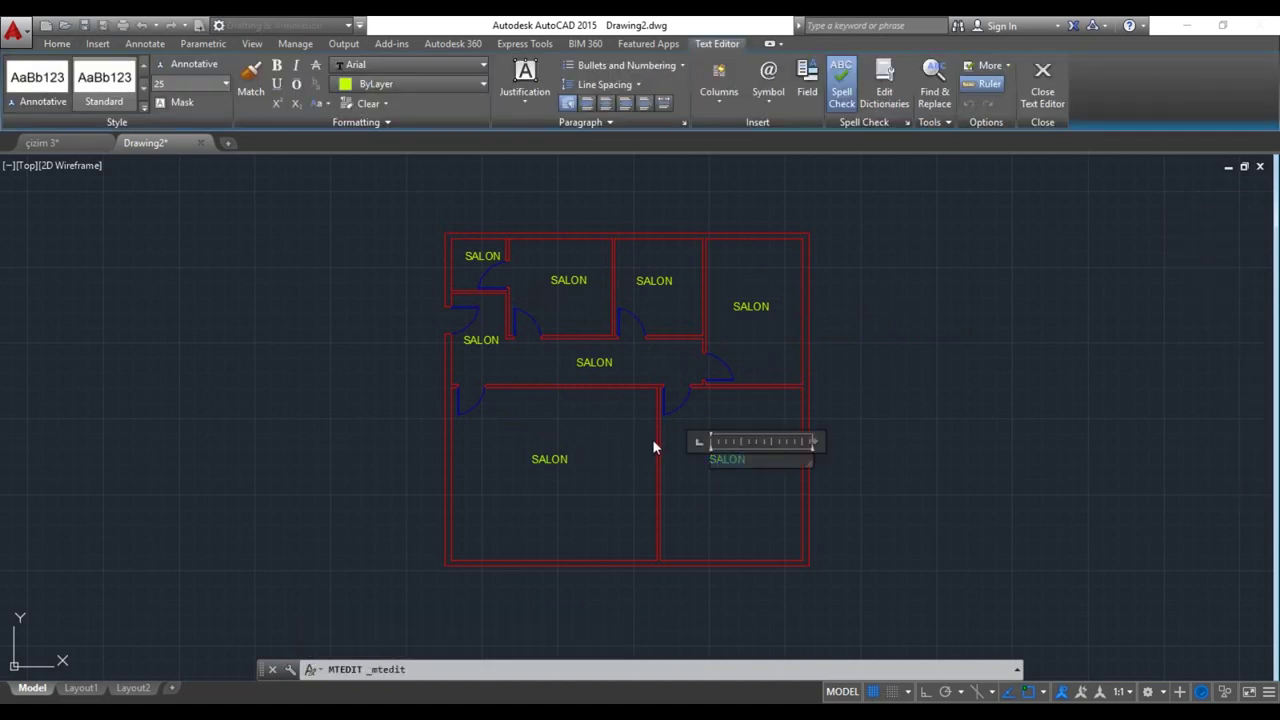
Rename the lower-right label to YATAK ODASI and the upper-right label to ODA
text(YATAK ODASI)
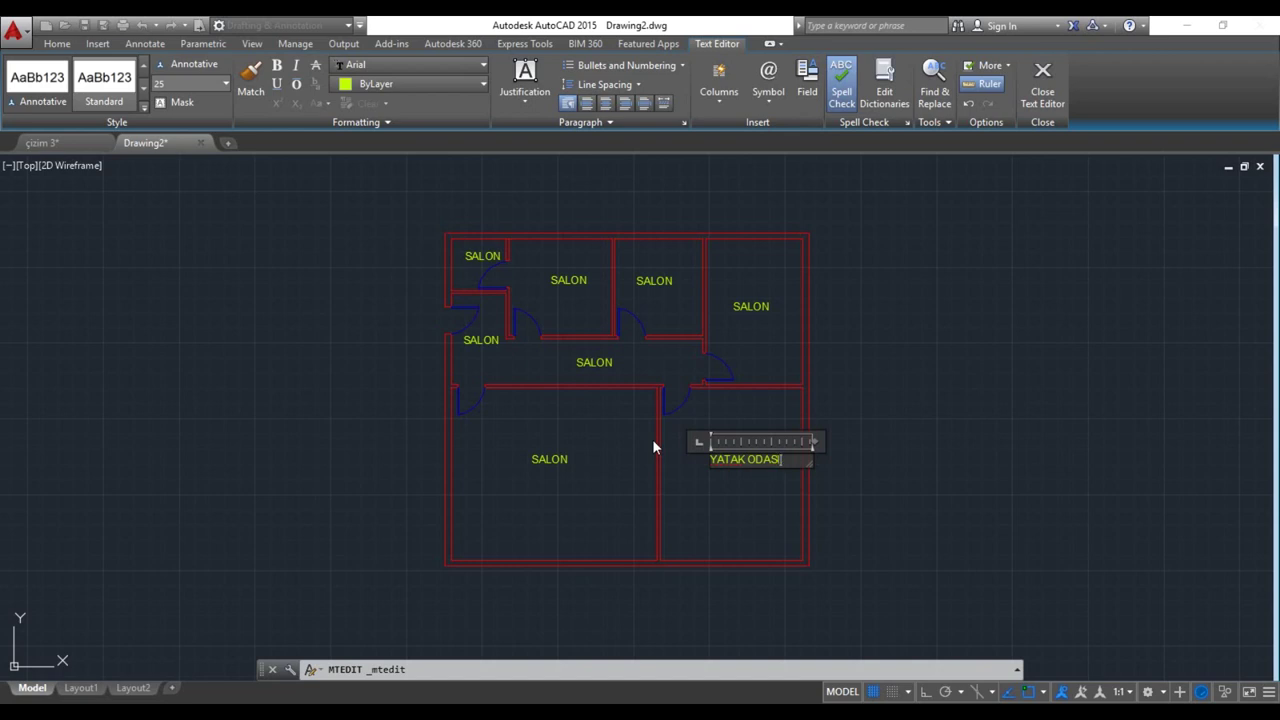
click(743, 300)
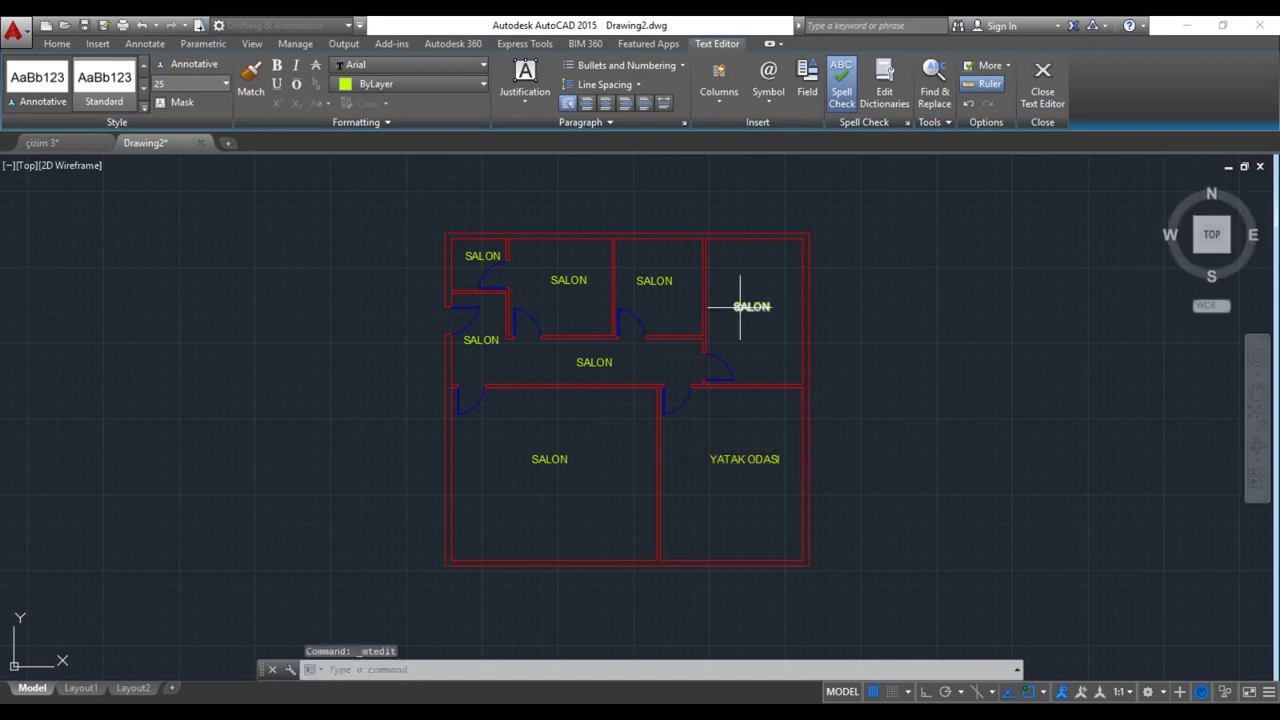
click(740, 303)
double_click(757, 308)
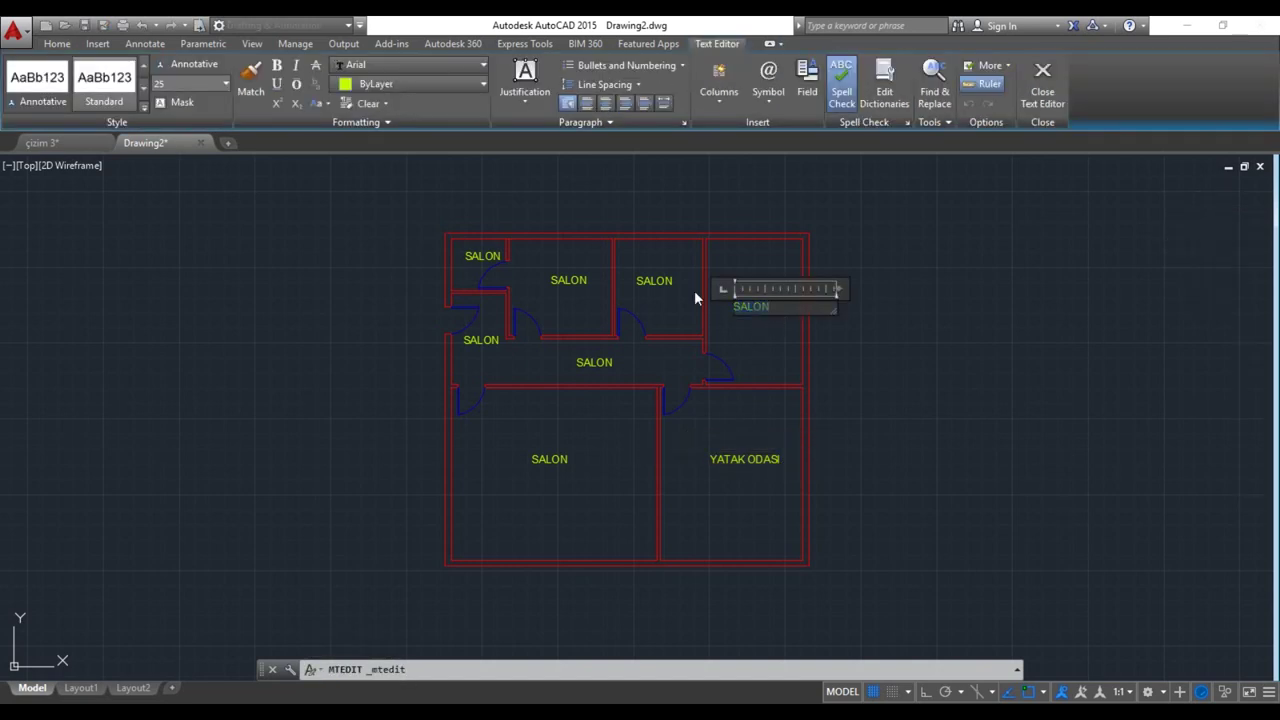
text(ODA)
click(648, 288)
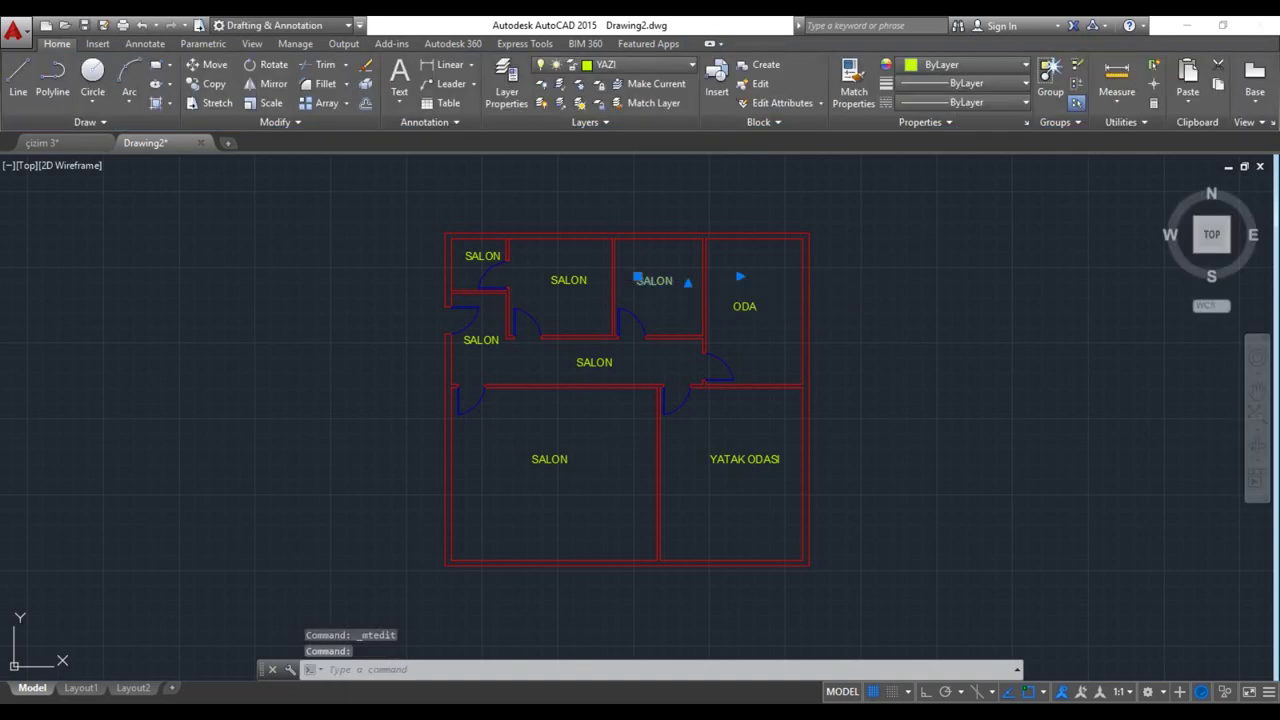
Relabel the remaining upper rooms BANYO, MUTFAK and BALKON
double_click(655, 281)
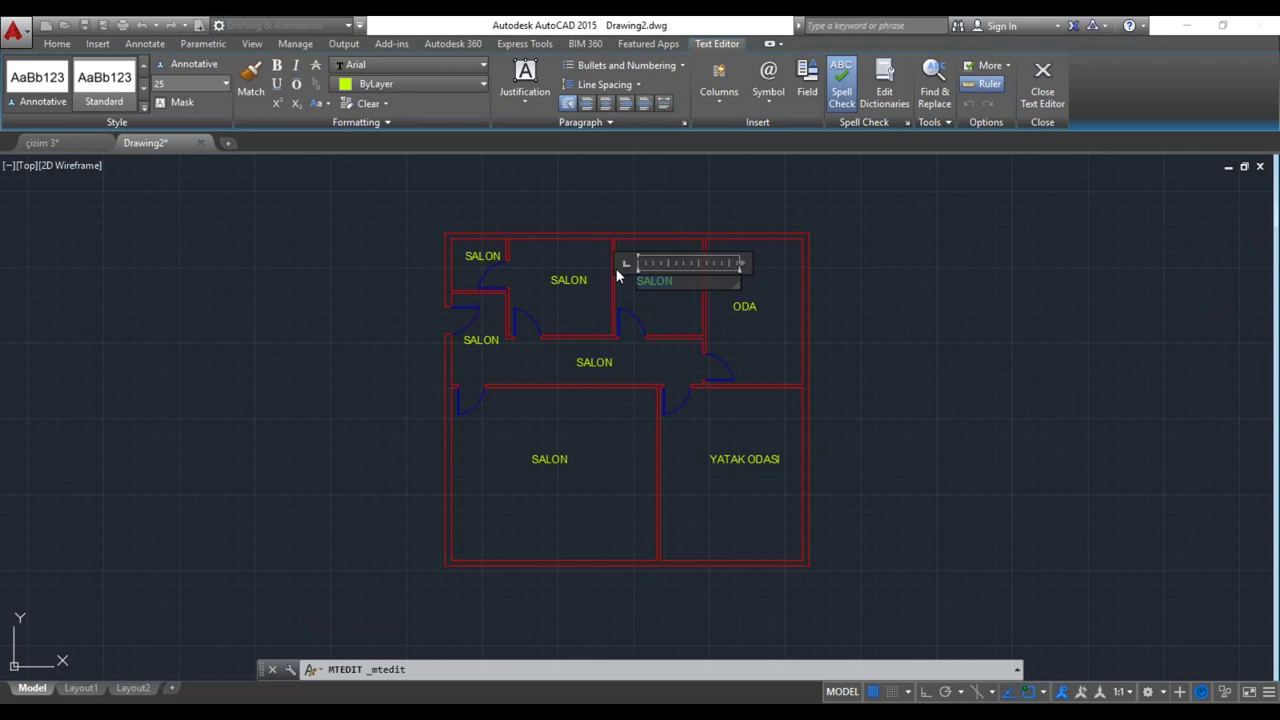
text(BANYO)
click(573, 279)
click(571, 279)
double_click(601, 280)
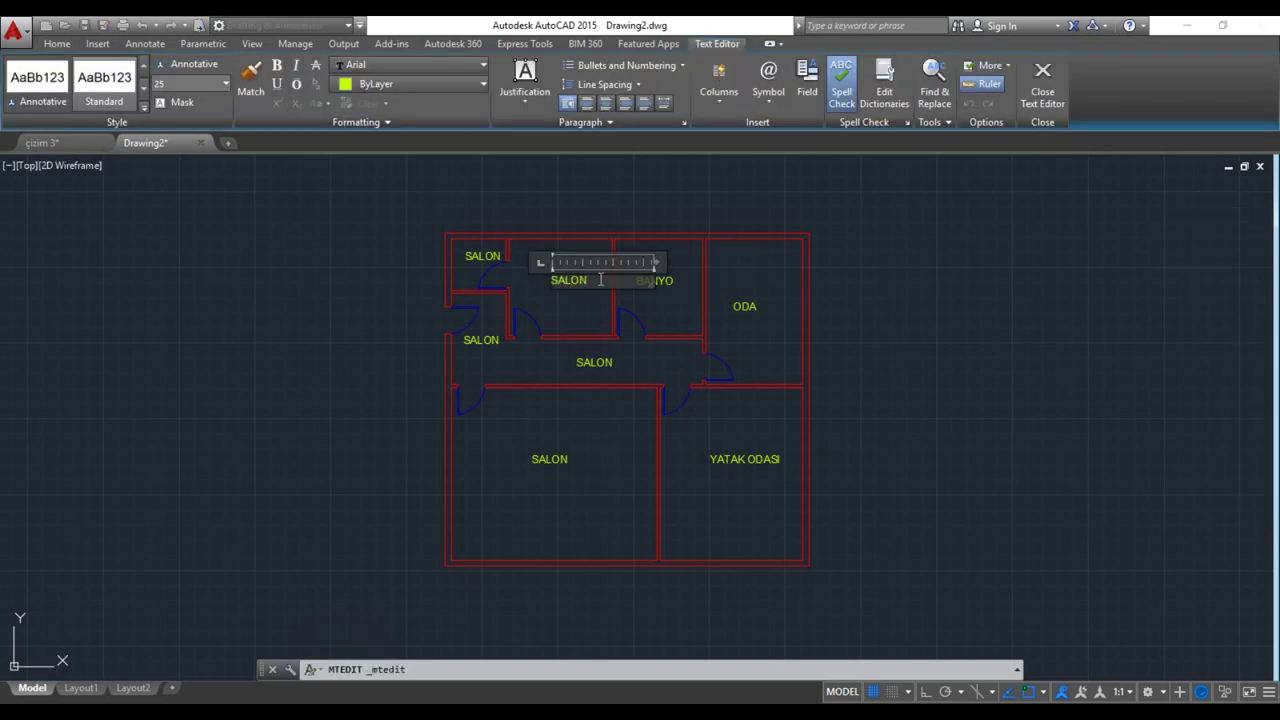
text(MUT)
text(FAK)
click(479, 255)
click(479, 255)
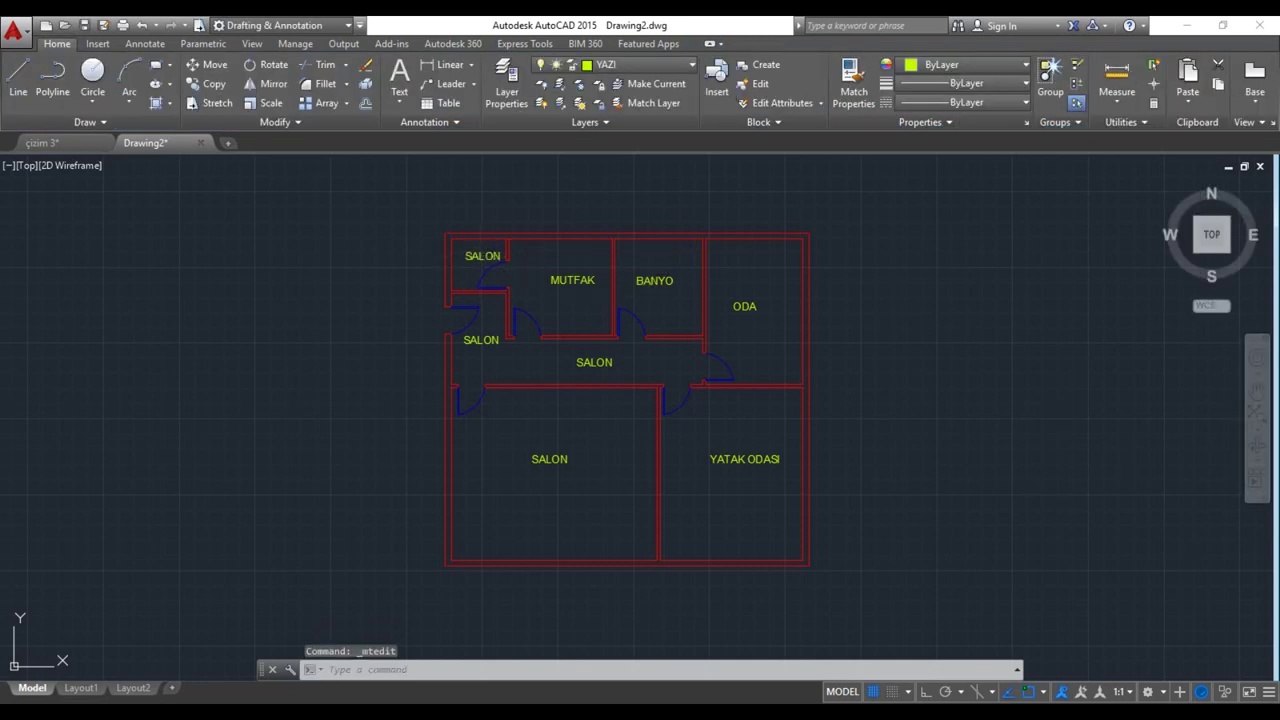
double_click(472, 258)
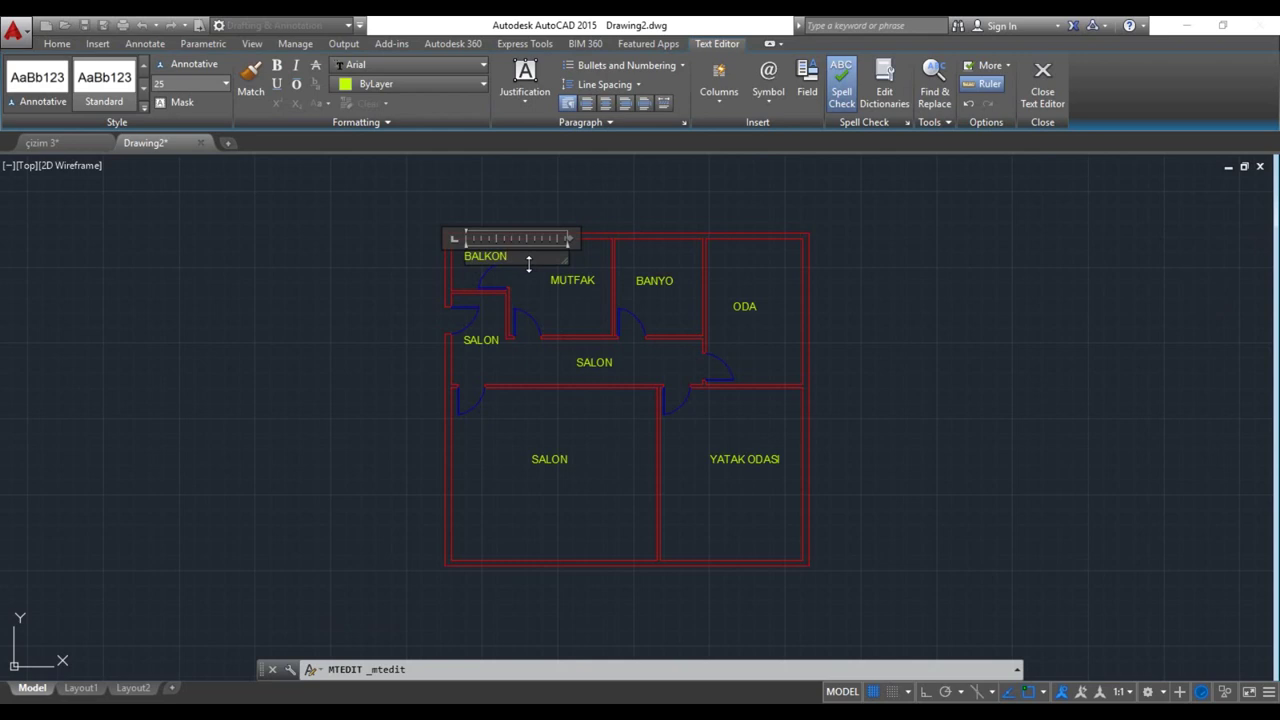
click(529, 263)
click(474, 257)
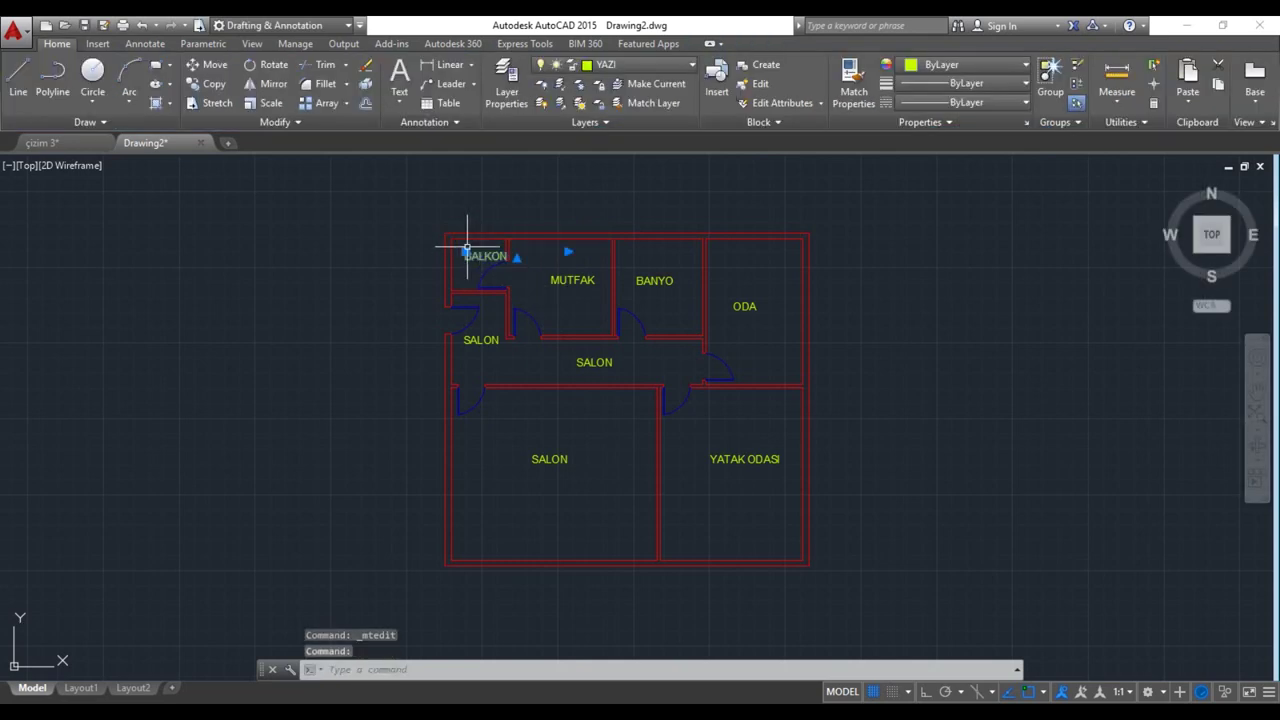
Nudge the BALKON label left and reposition the left hall's SALON label
click(465, 253)
click(451, 253)
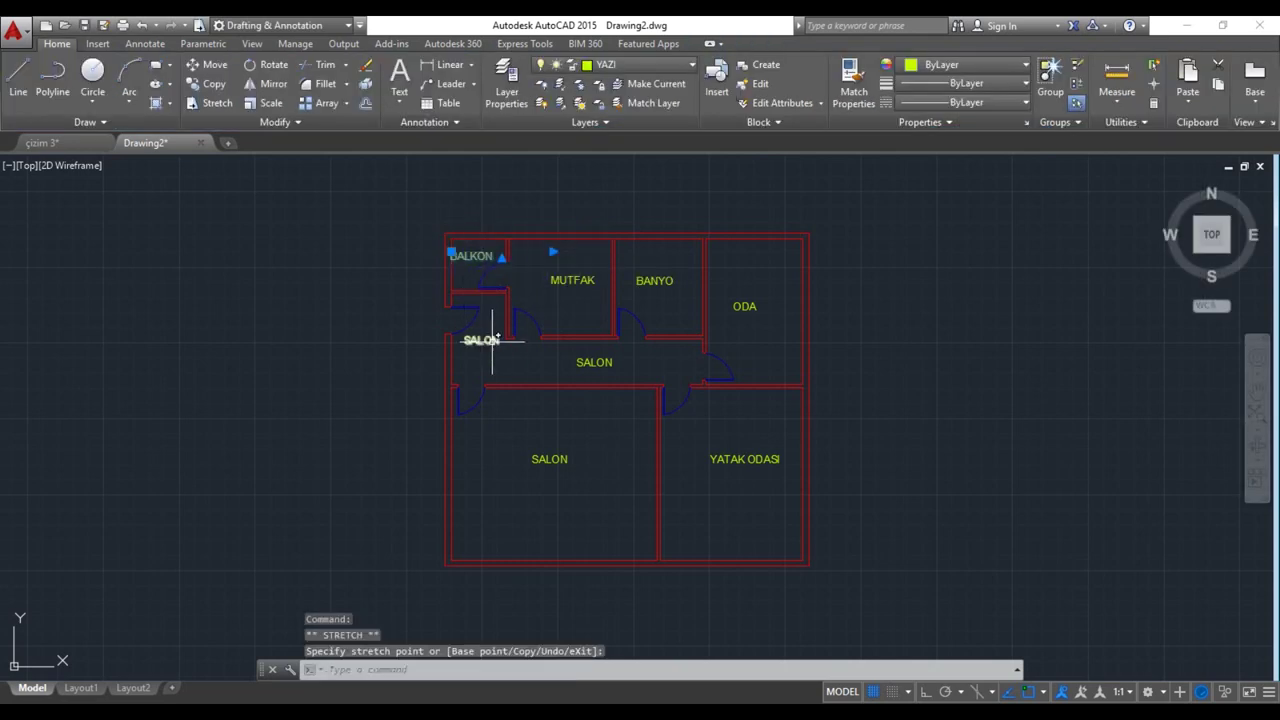
key(Escape)
scroll(468, 272, up, 4)
click(444, 253)
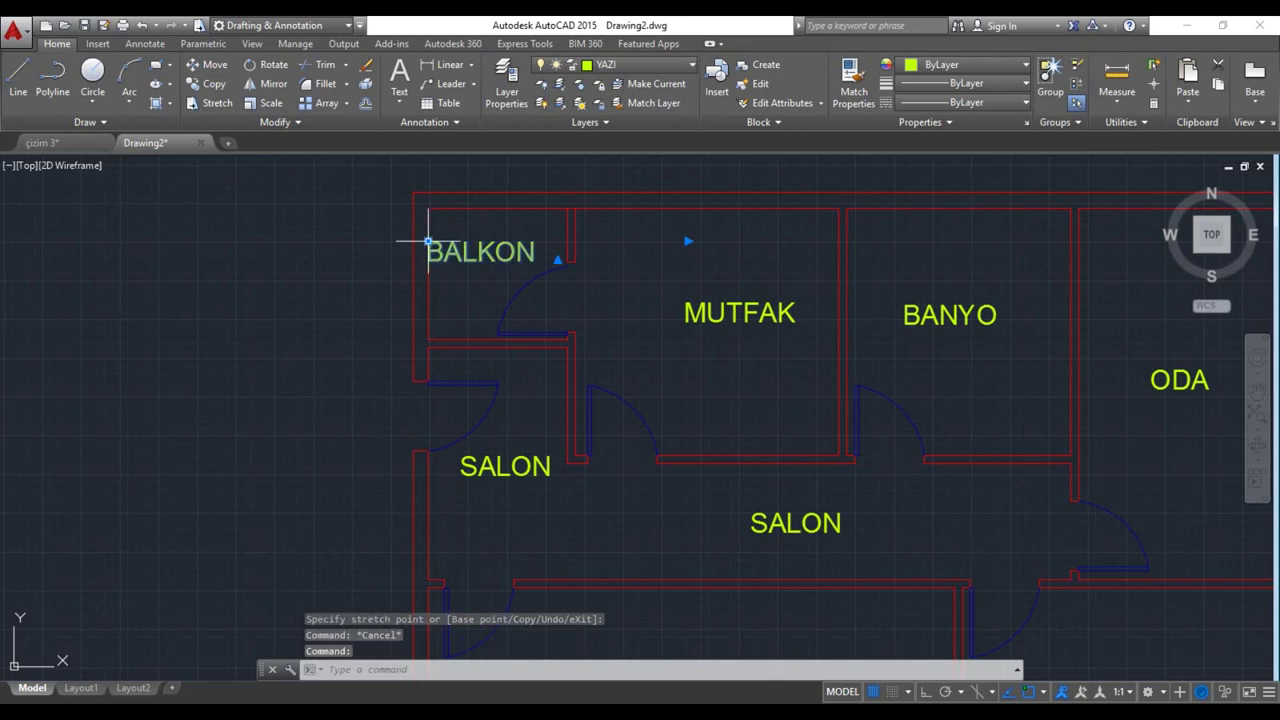
click(428, 240)
scroll(523, 370, down, 2)
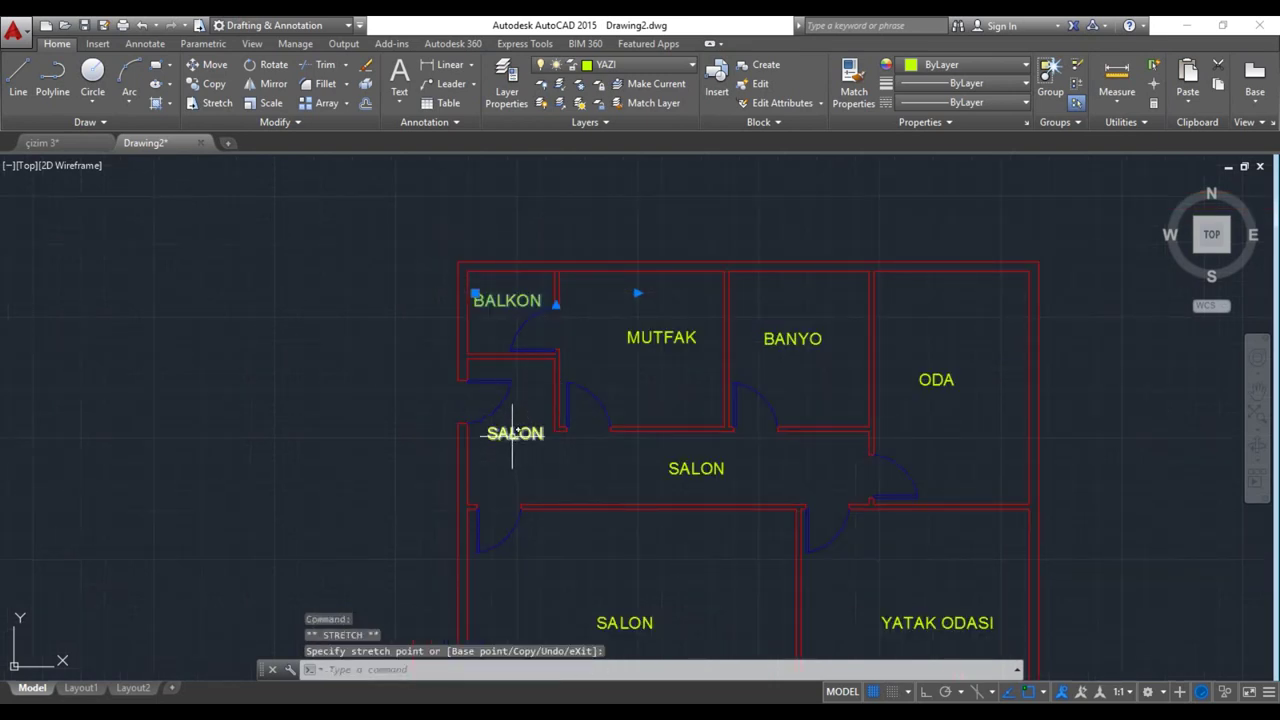
click(512, 433)
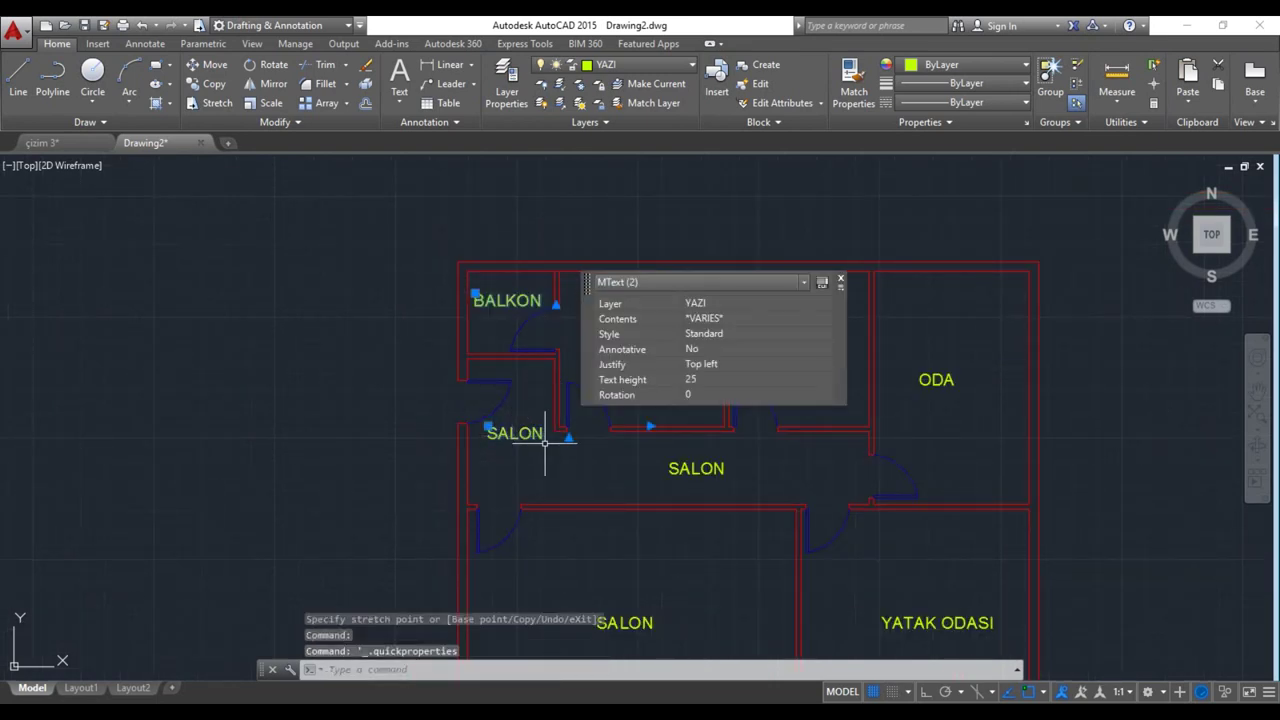
key(Escape)
key(Escape)
Rename the hall labels to ANTRE and KORİDOR and recenter the floor plan
double_click(498, 433)
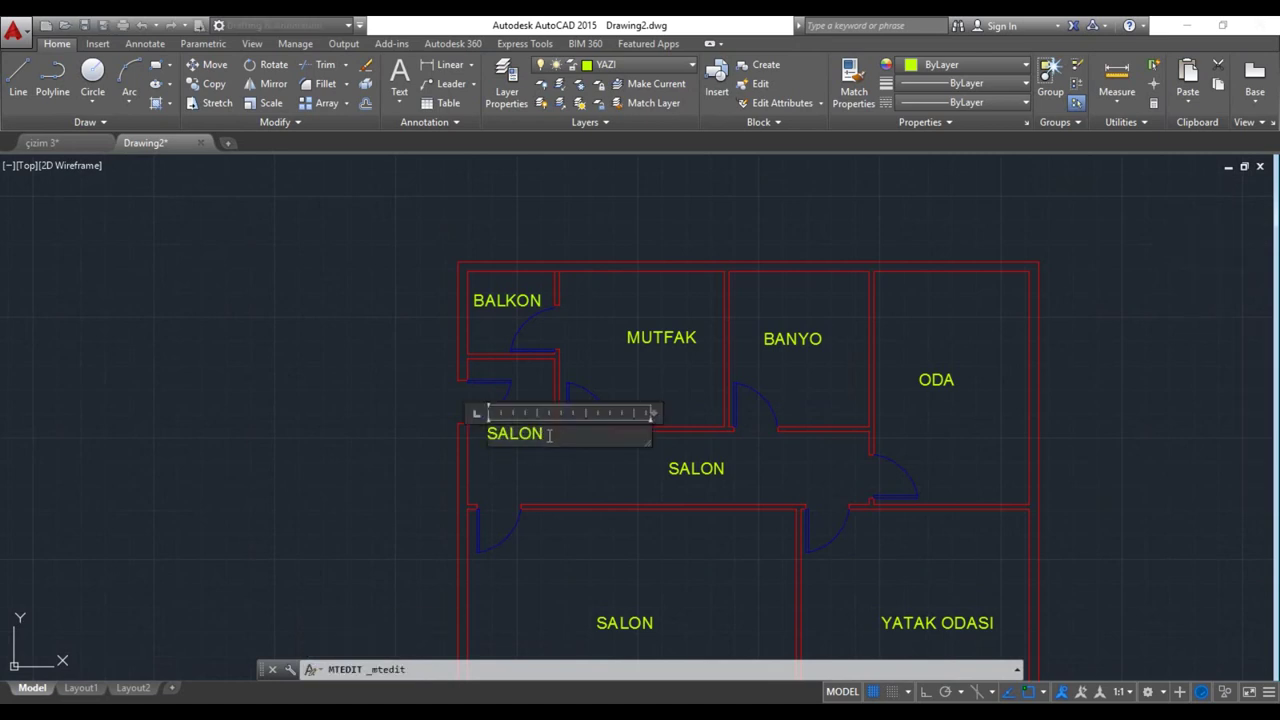
text(ANTRE)
click(615, 557)
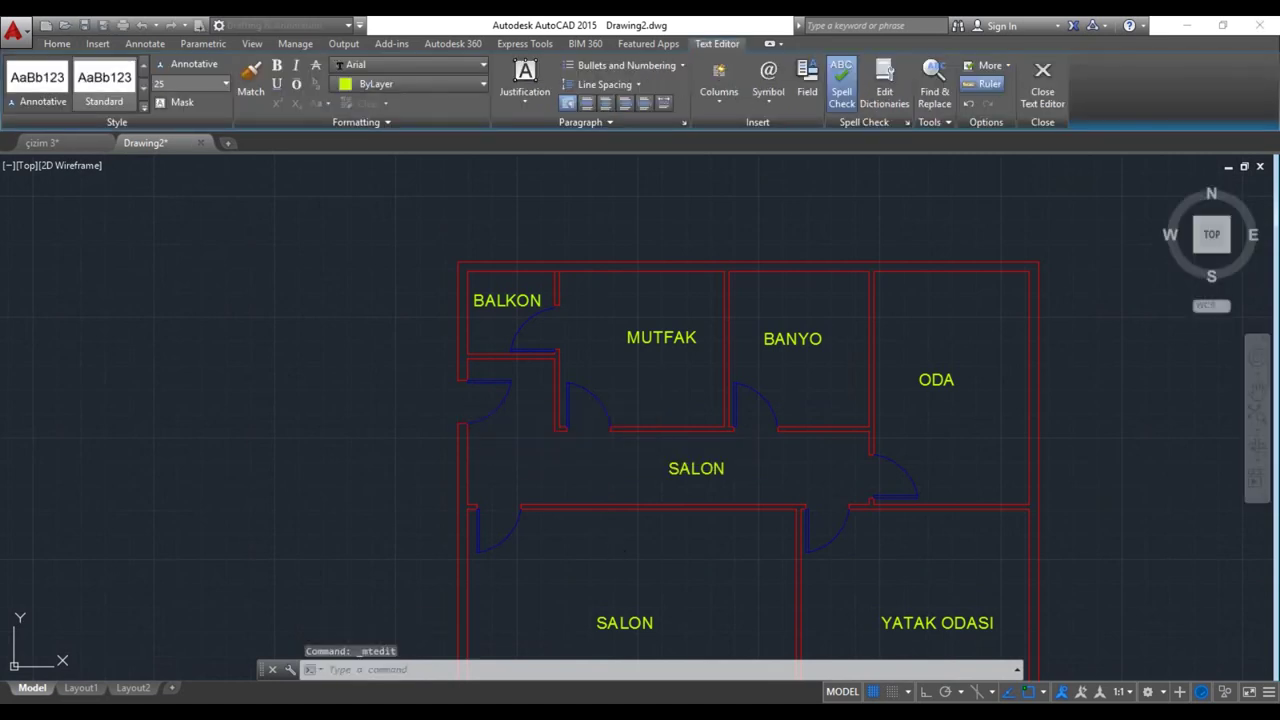
double_click(710, 467)
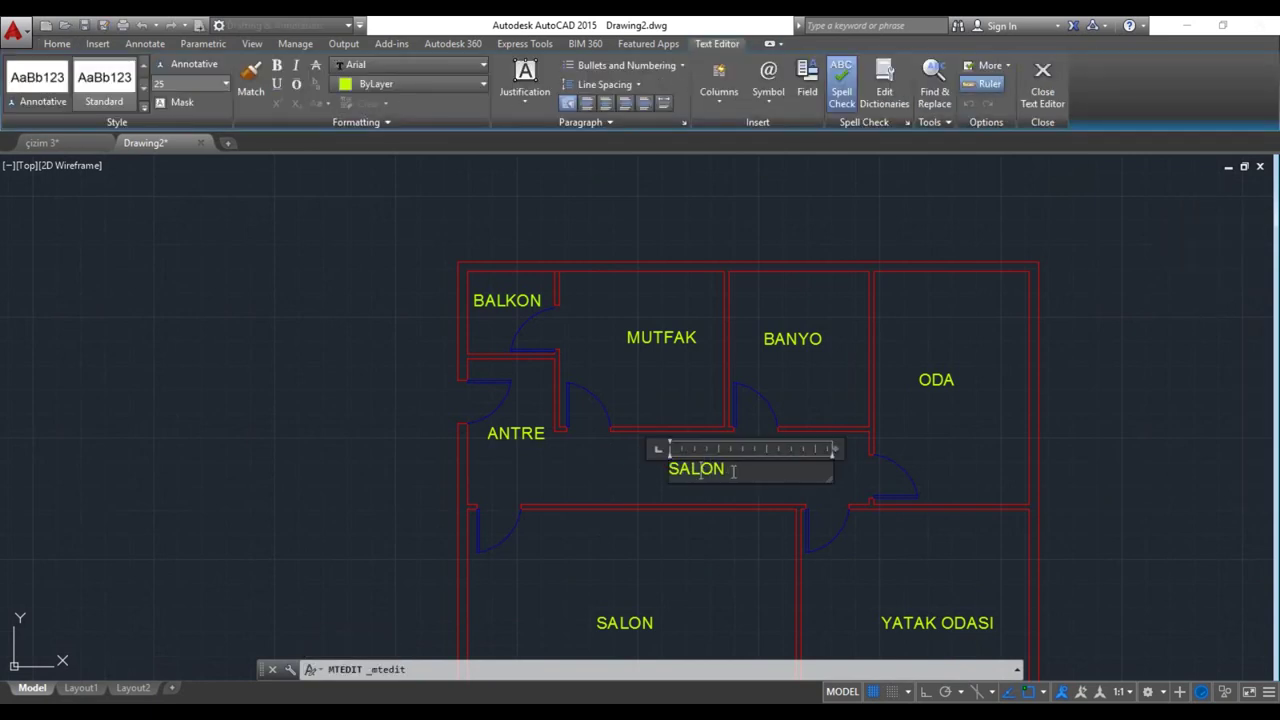
text(KORİDOR)
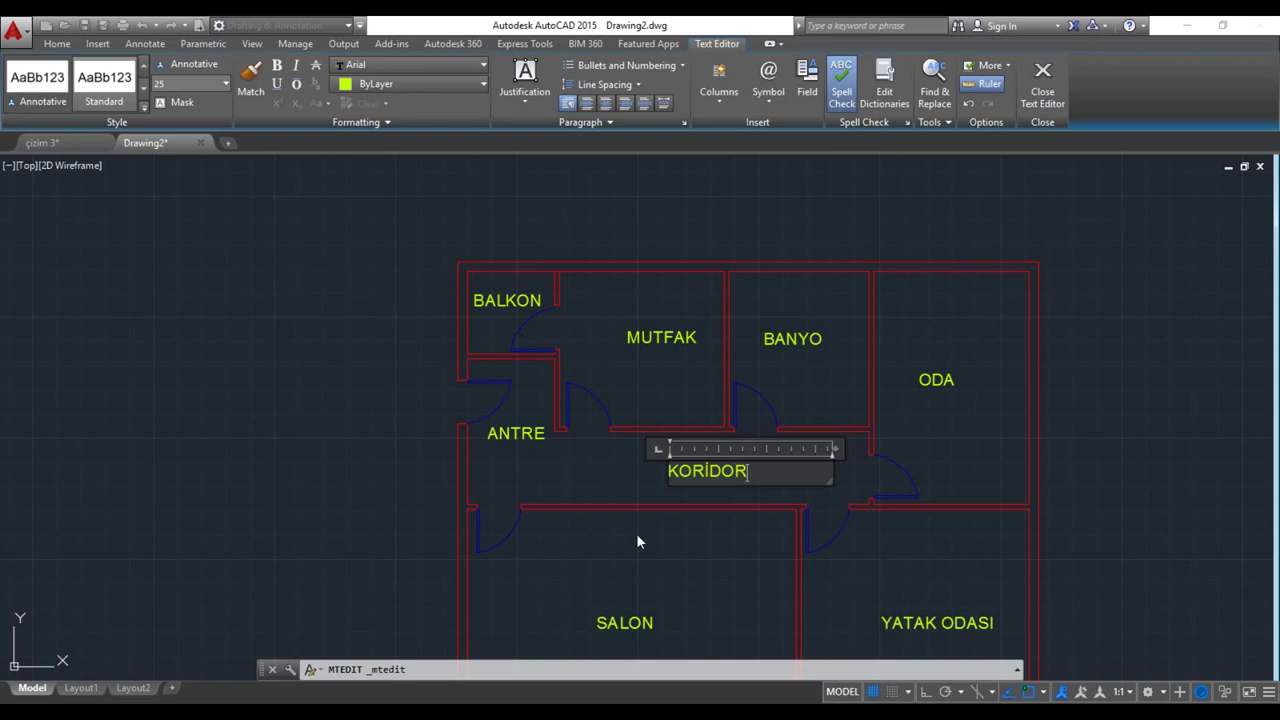
click(636, 534)
scroll(638, 536, down, 2)
scroll(642, 540, down, 2)
mouse_move(642, 540)
middle_down()
mouse_move(509, 440)
mouse_move(510, 466)
middle_up()
scroll(518, 460, up, 2)
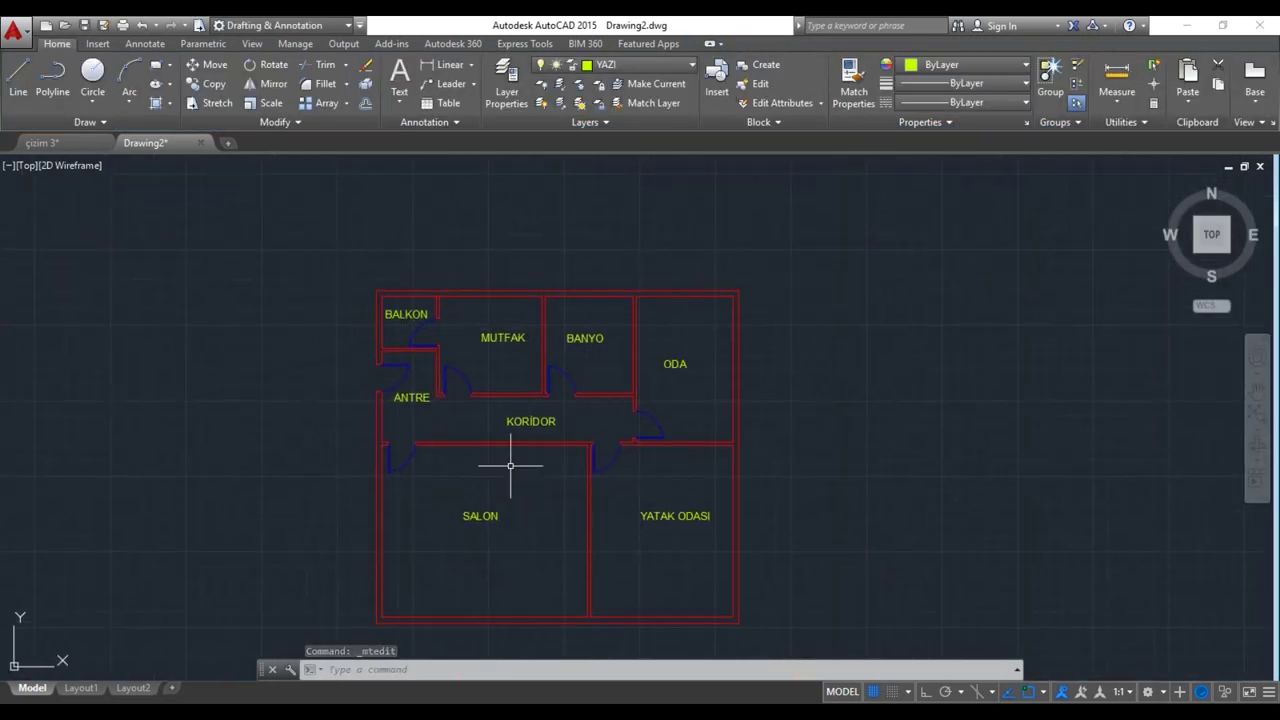